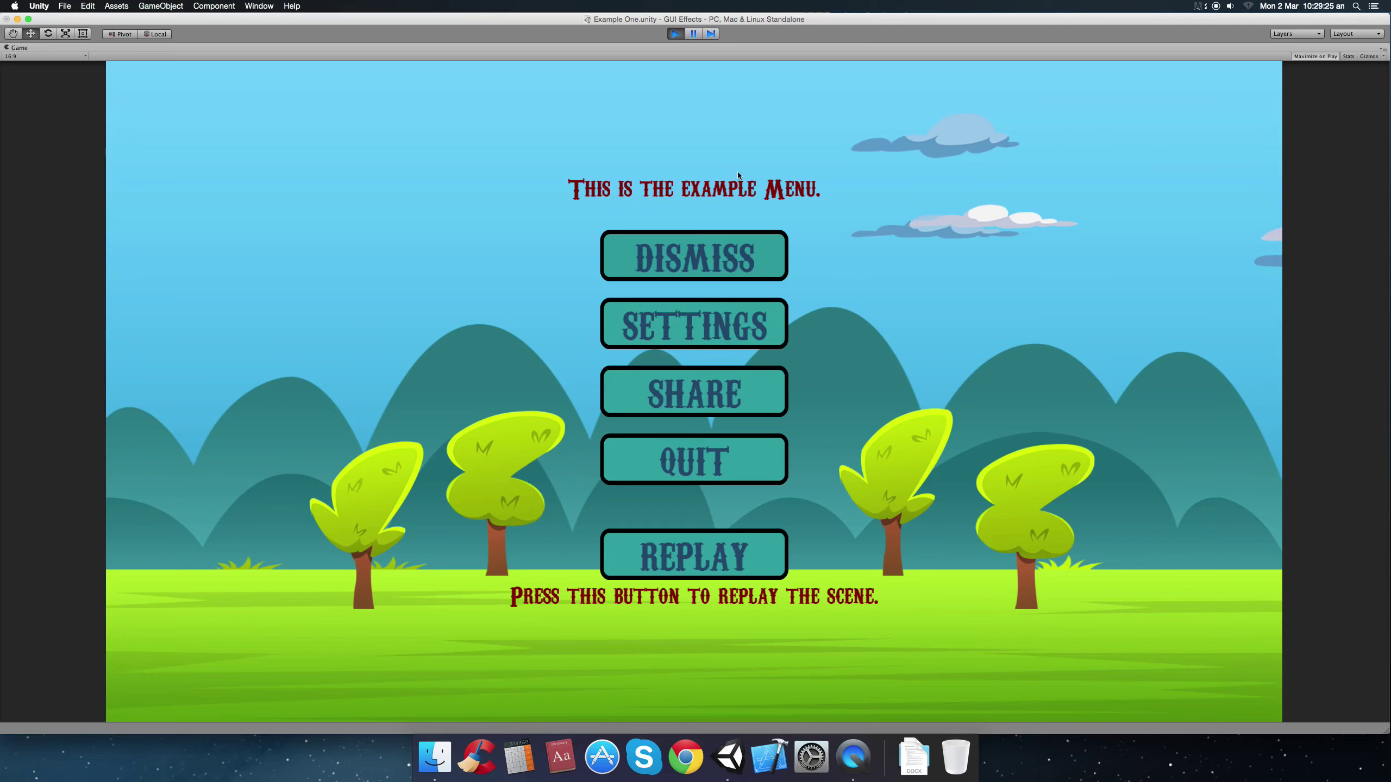
# Restart the example menu scene in play mode and replay its button animations twice.
pyautogui.click(676, 35)
pyautogui.click(676, 35)
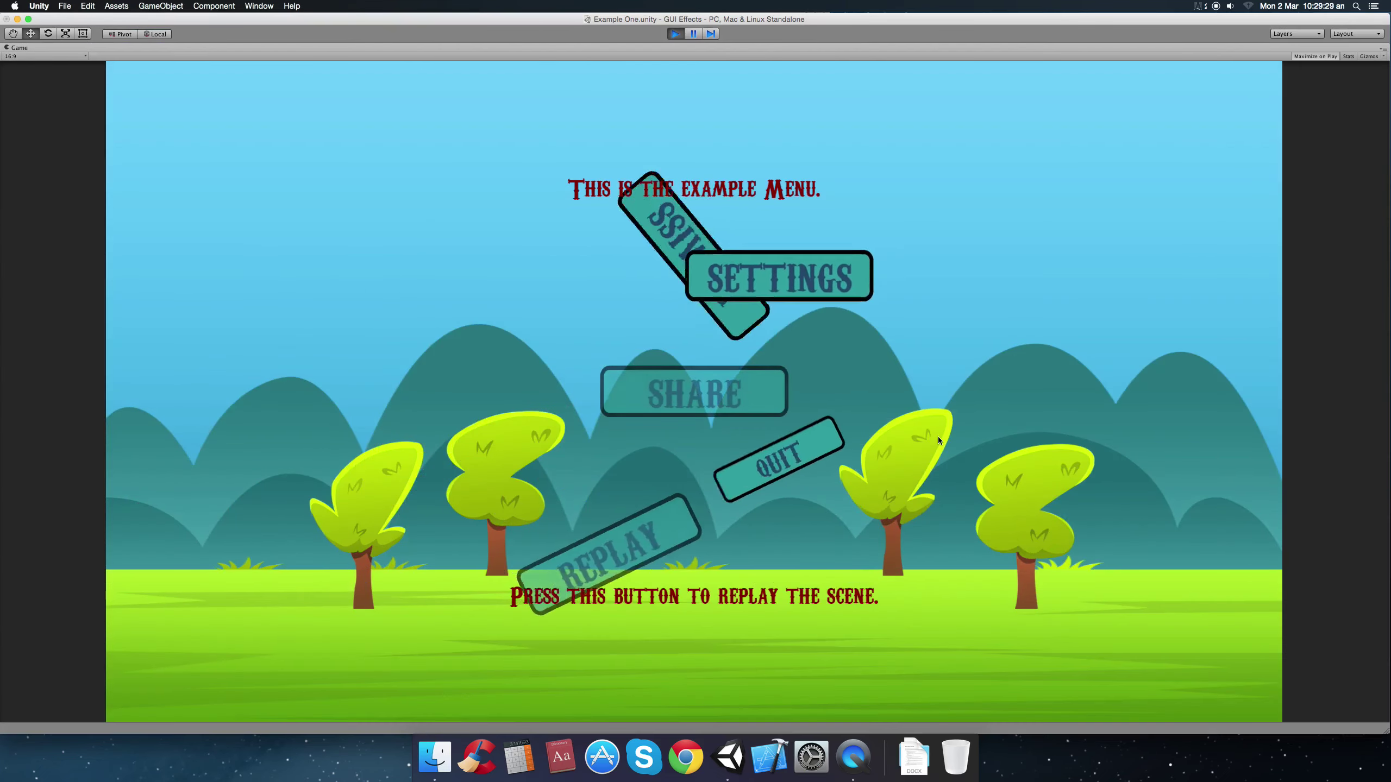
pyautogui.click(710, 565)
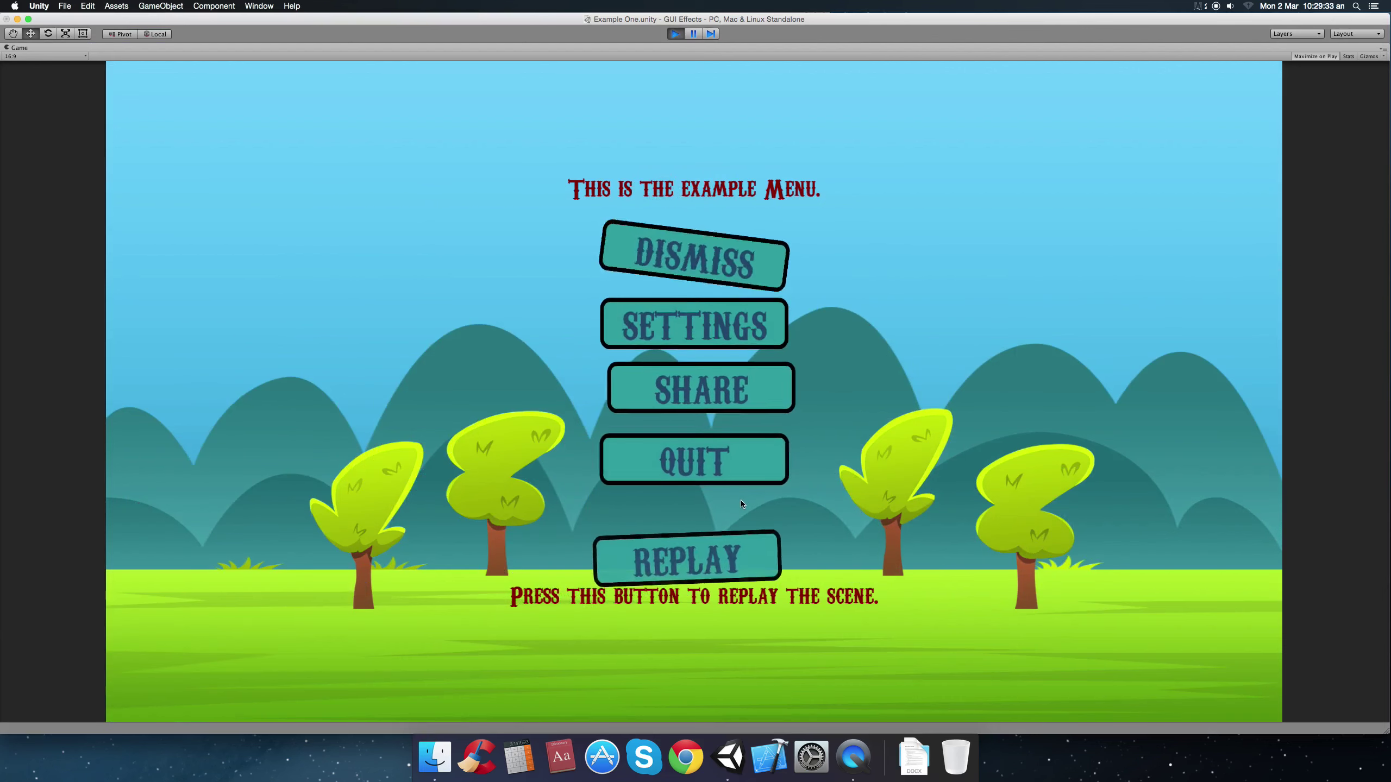
pyautogui.click(718, 543)
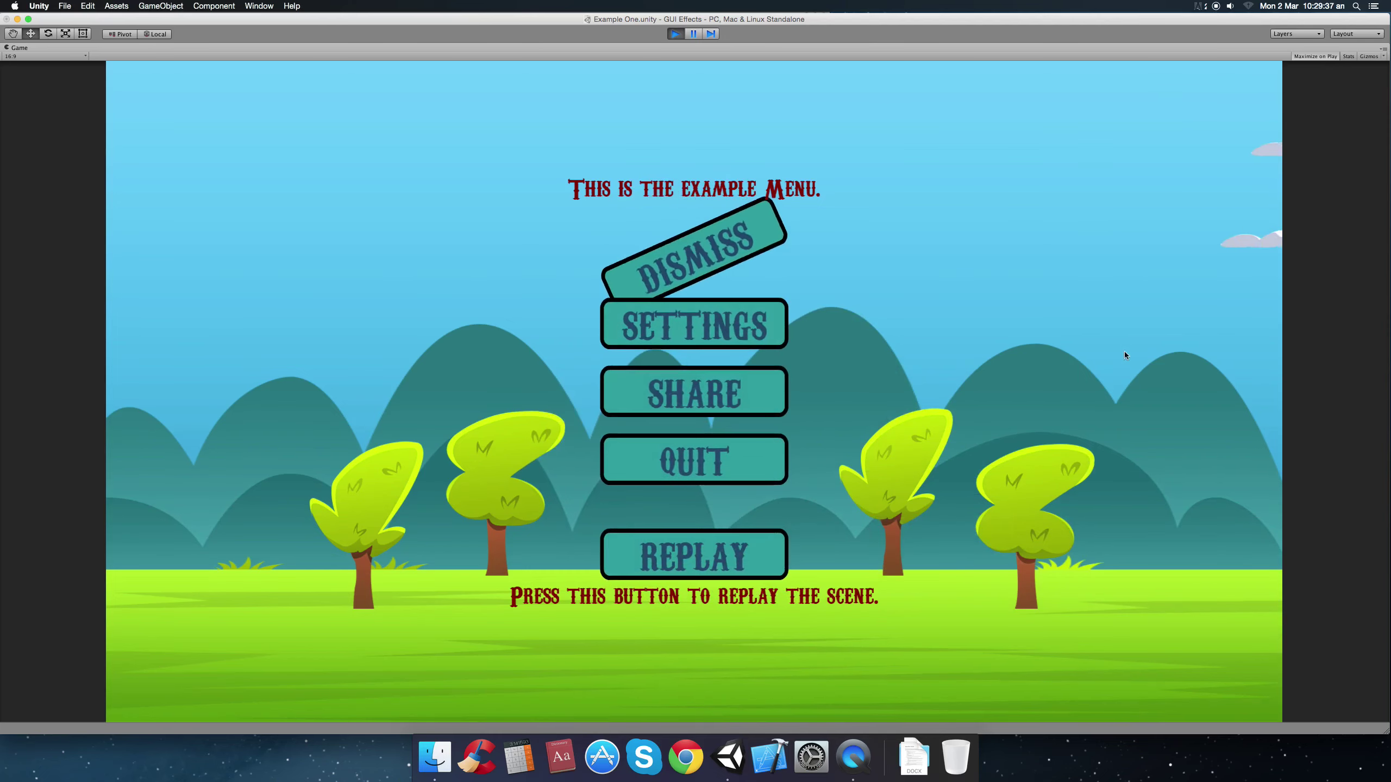
# Rerun the example scene, dismiss the menu, replay its animations and stop play mode.
pyautogui.click(673, 35)
pyautogui.click(675, 34)
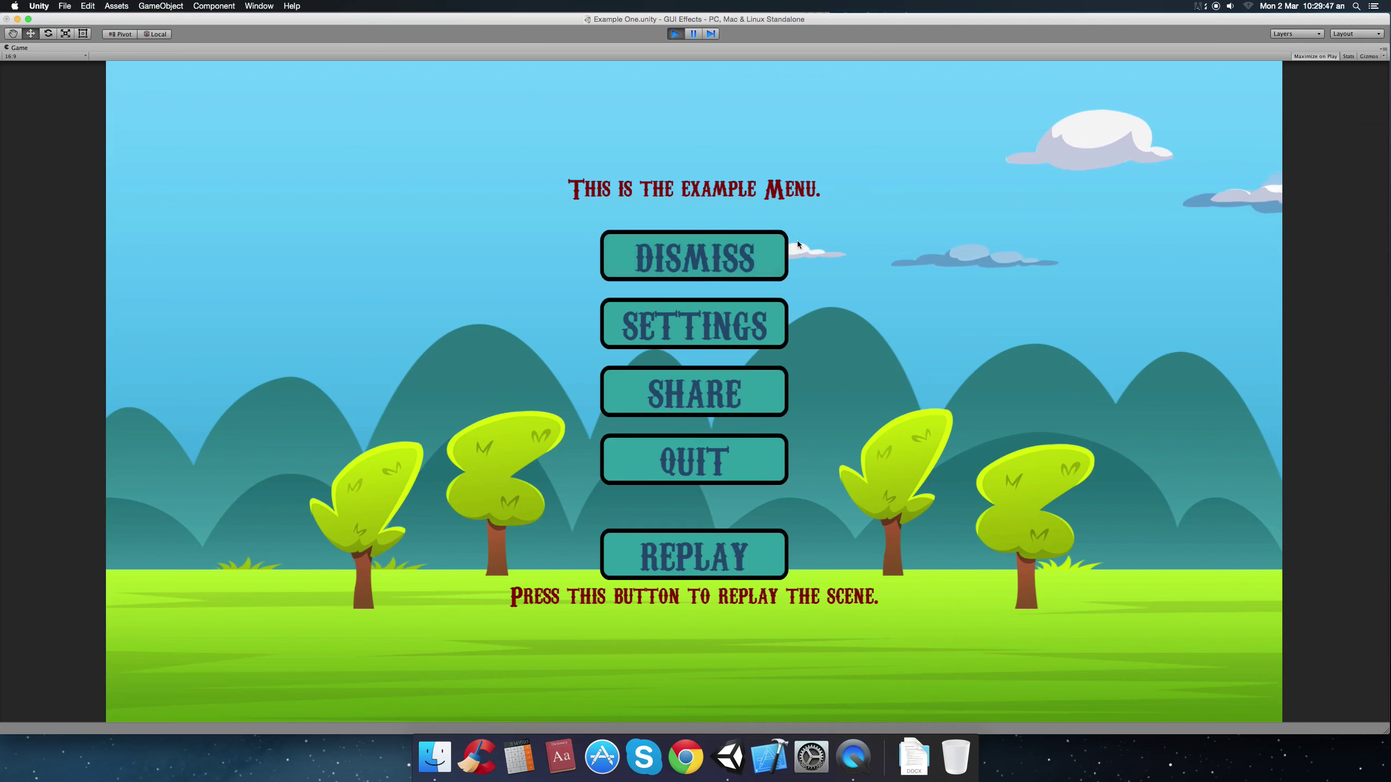
pyautogui.click(711, 263)
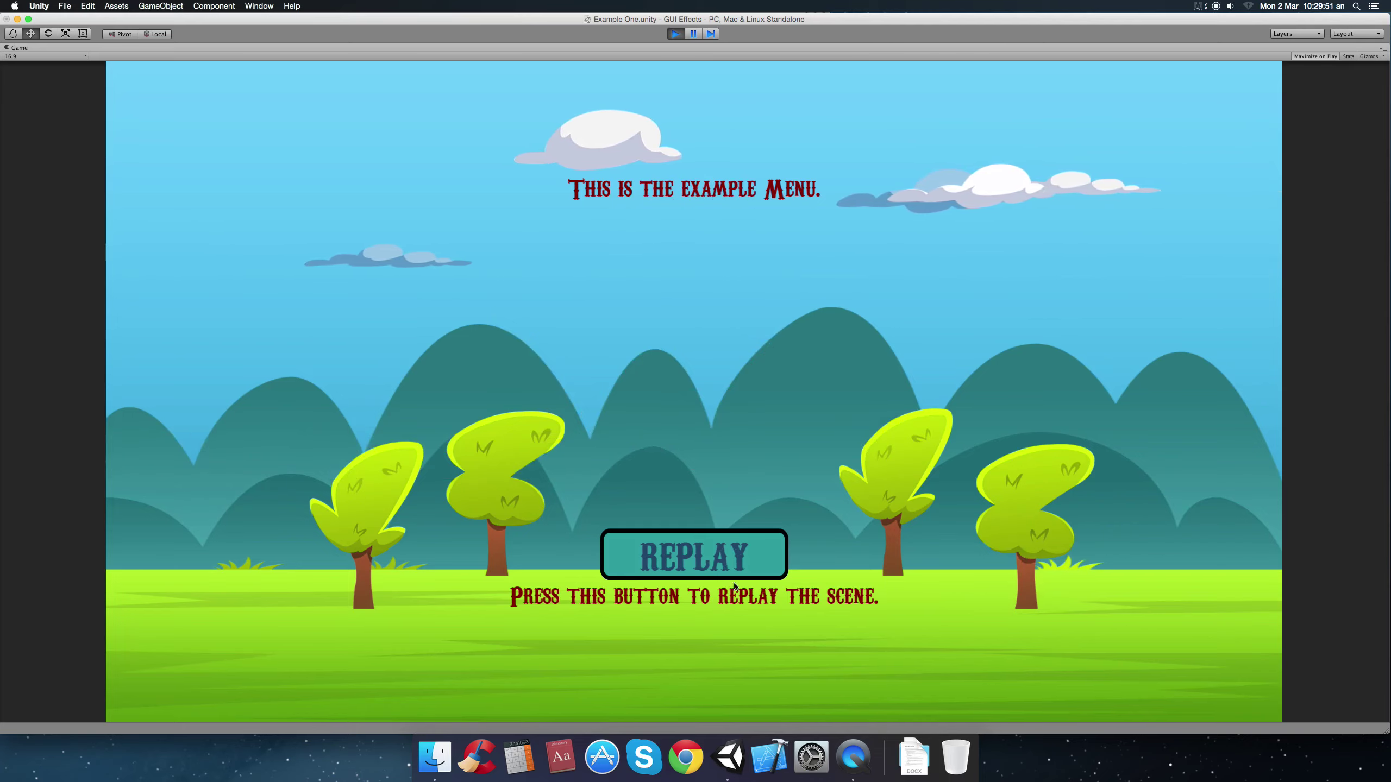
pyautogui.click(694, 555)
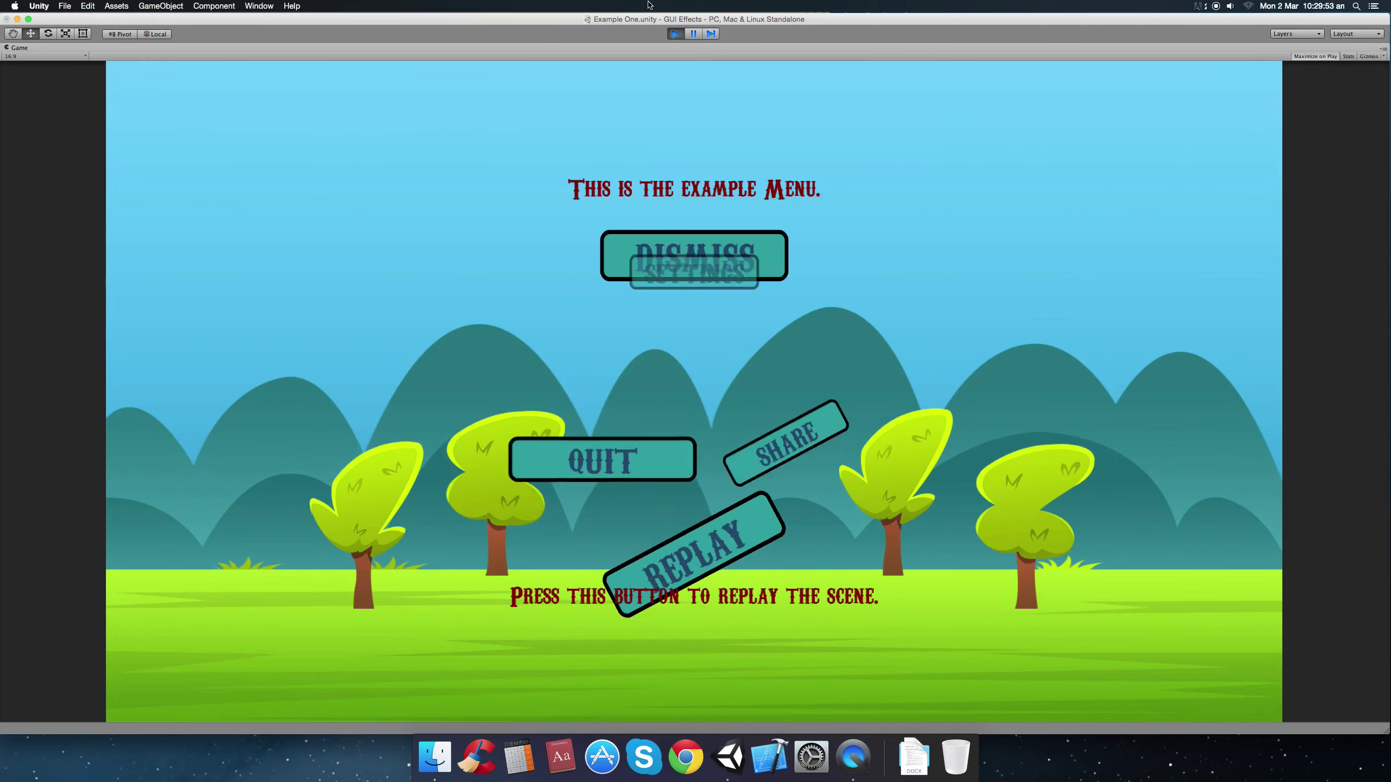
pyautogui.click(677, 35)
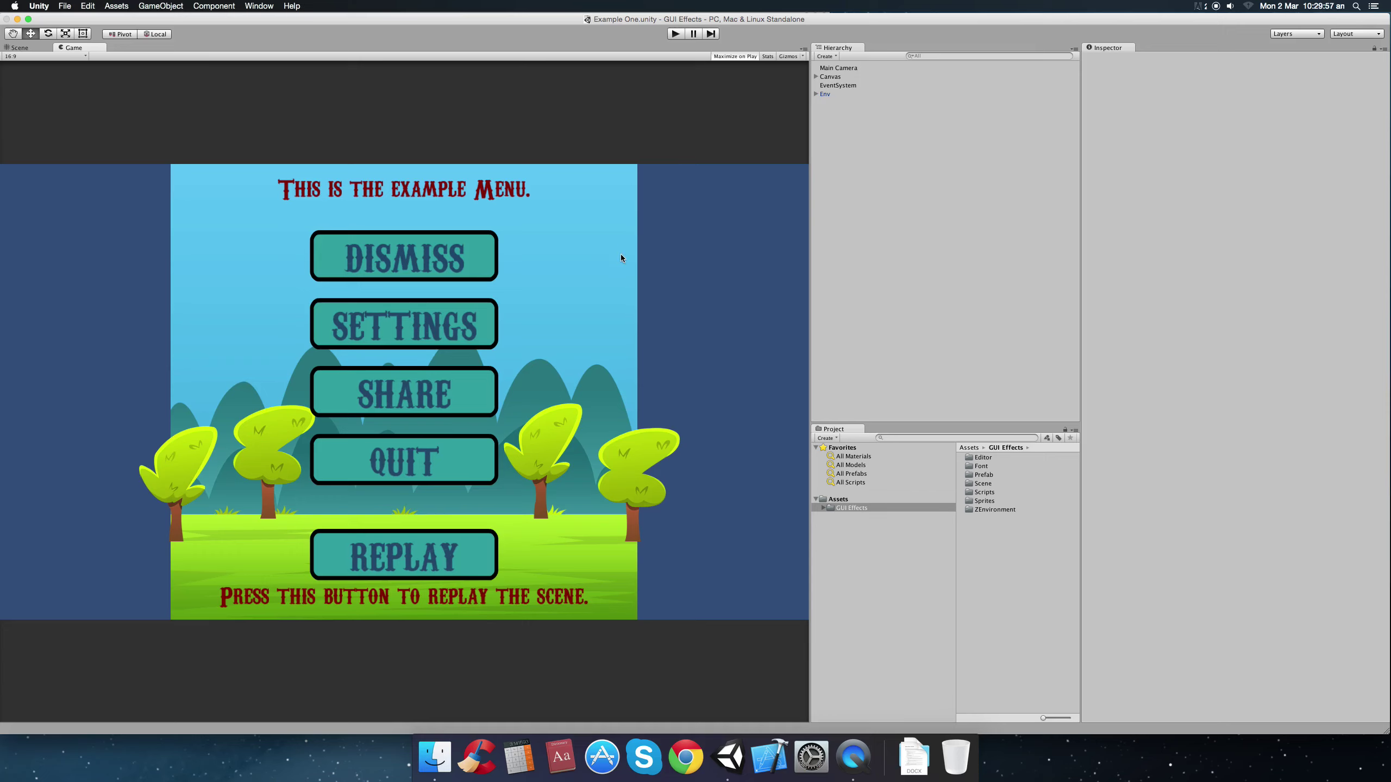
# Create a new empty scene and add a folder named New Folder directly under Assets.
pyautogui.press('super+n')
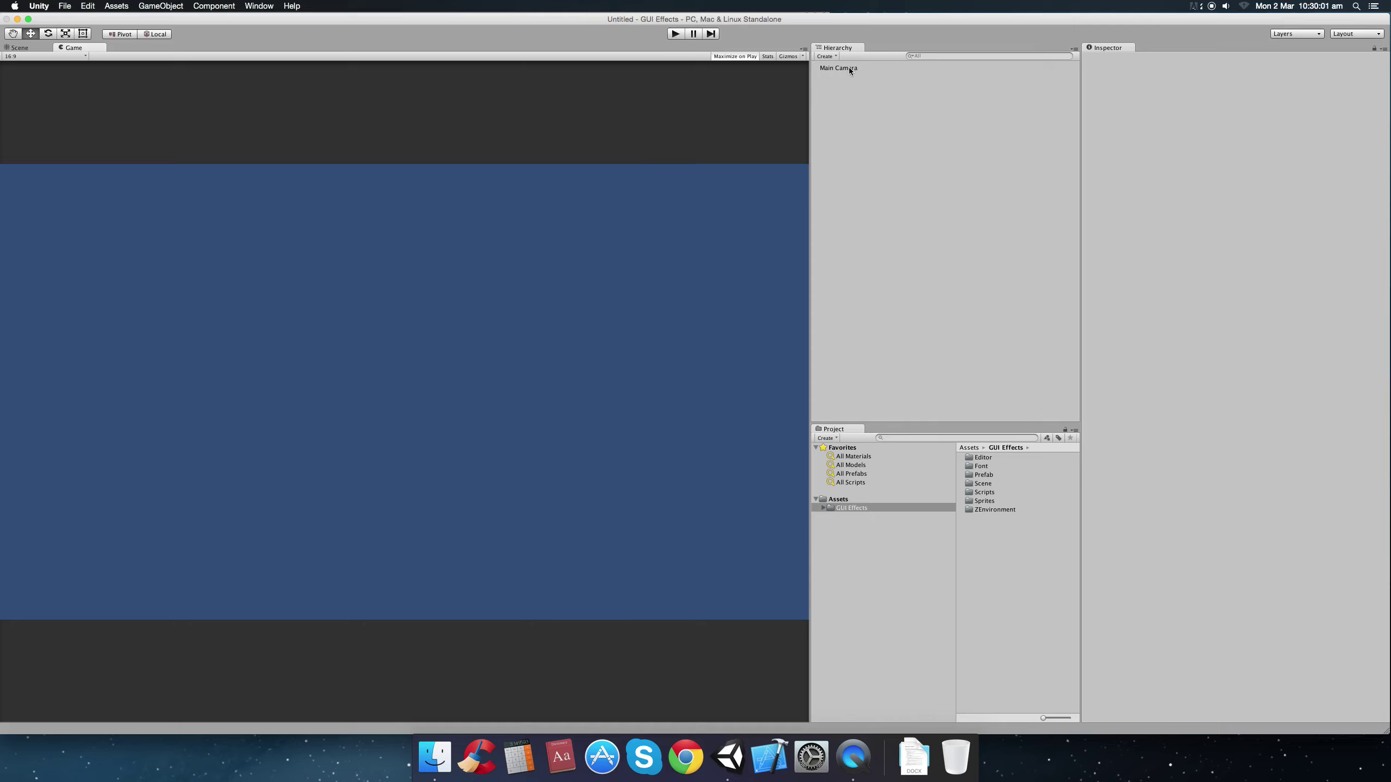
pyautogui.click(852, 508)
pyautogui.press('Left')
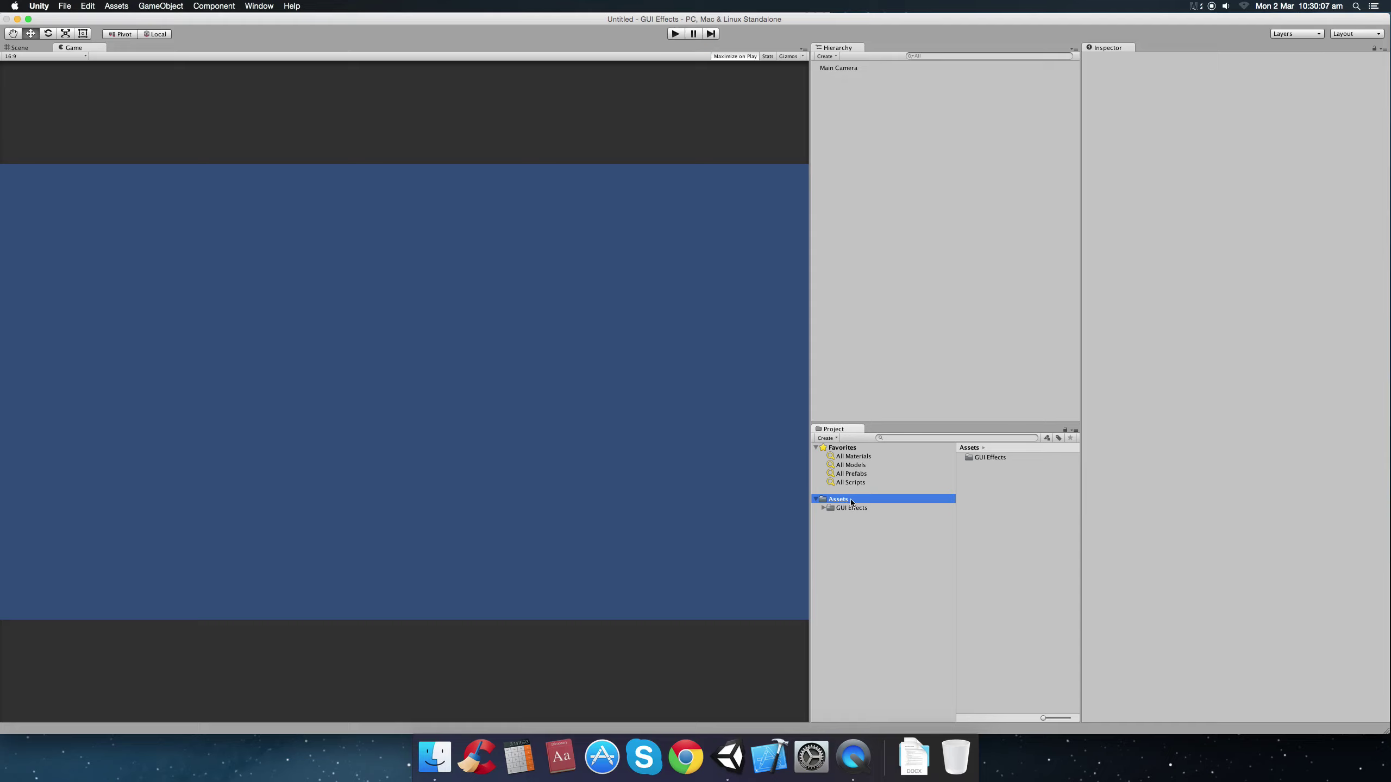
pyautogui.rightClick(848, 501)
pyautogui.moveTo(904, 504)
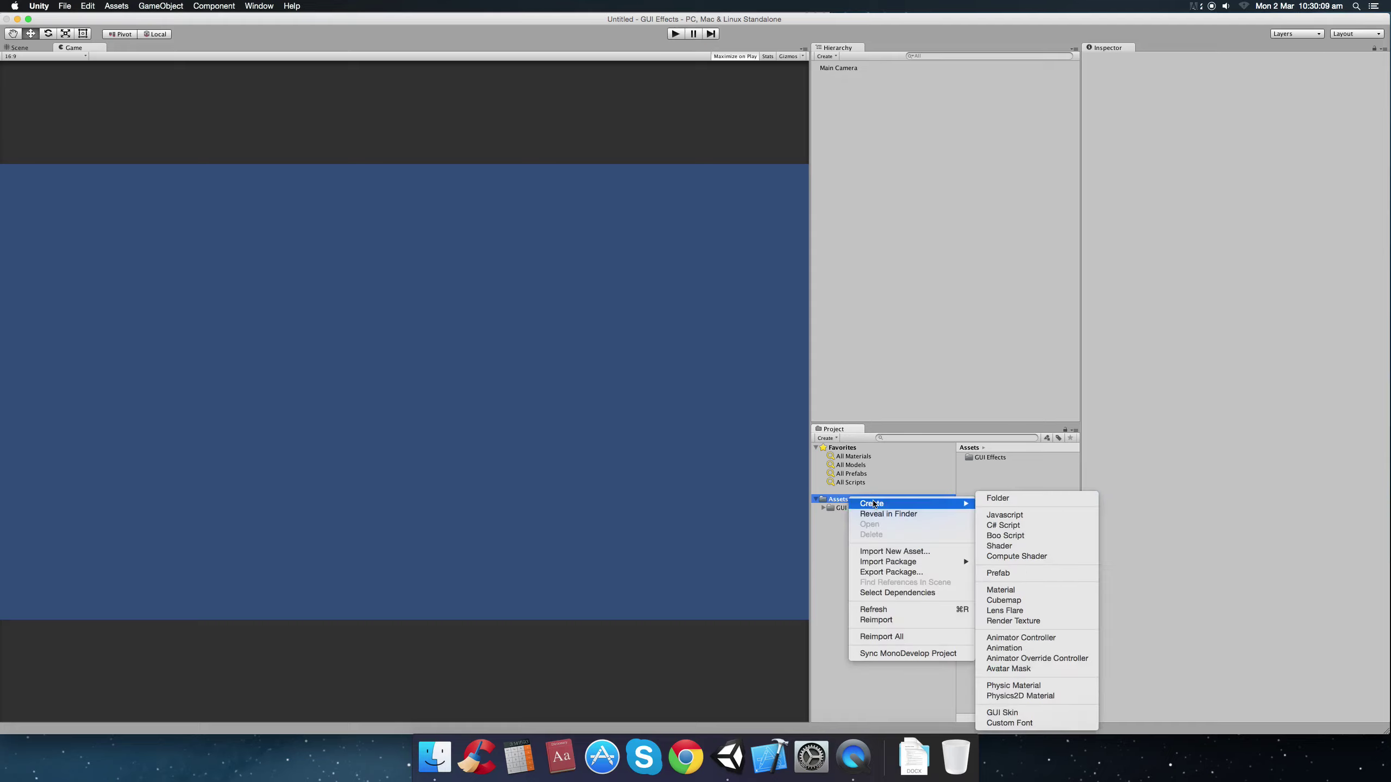
pyautogui.click(997, 498)
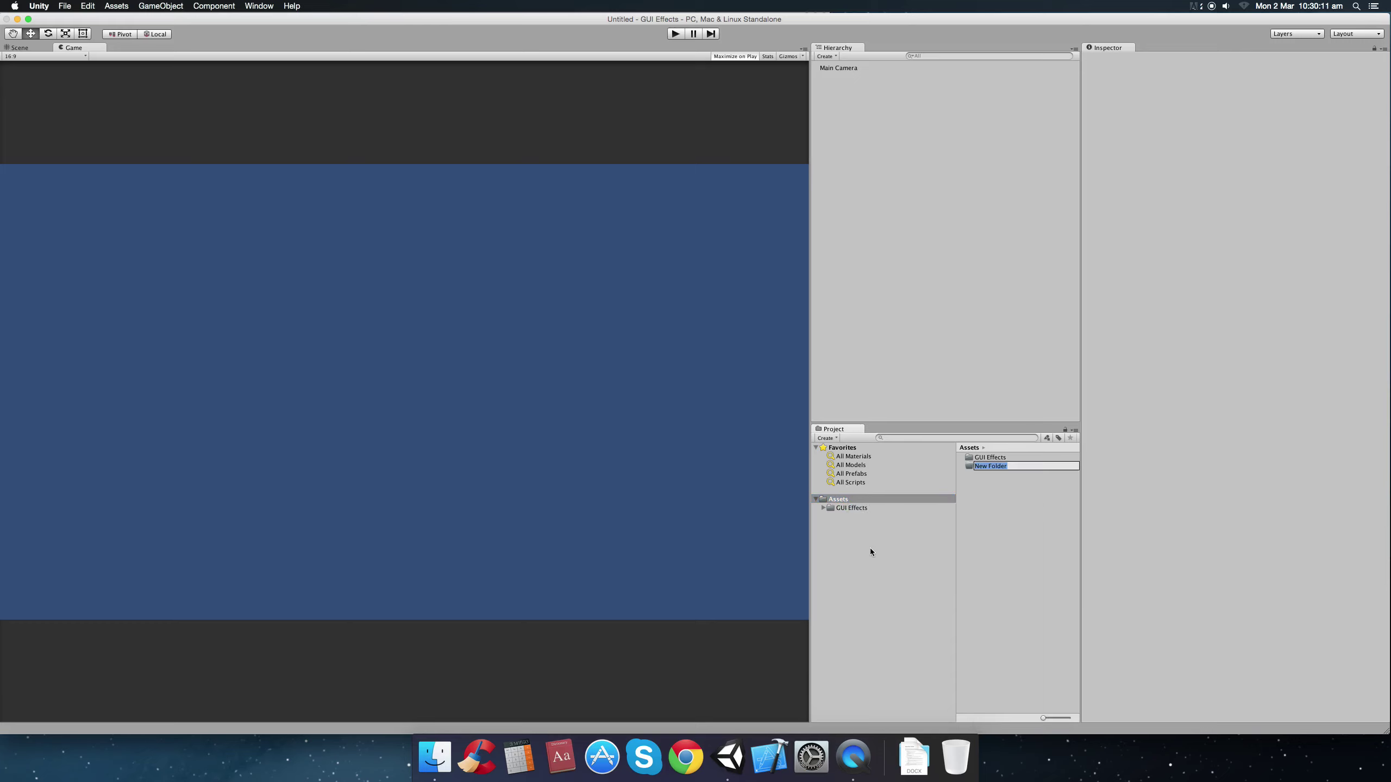
pyautogui.press('Return')
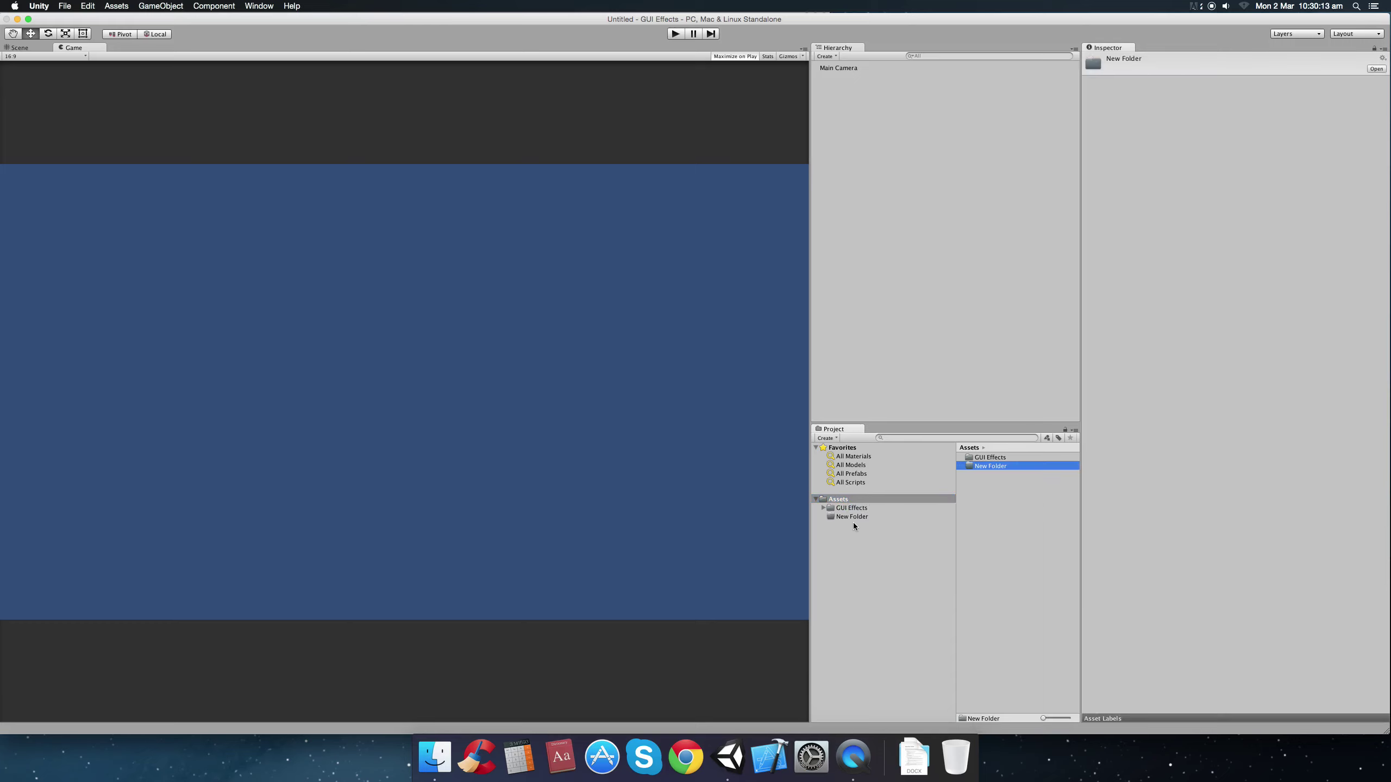
pyautogui.click(852, 516)
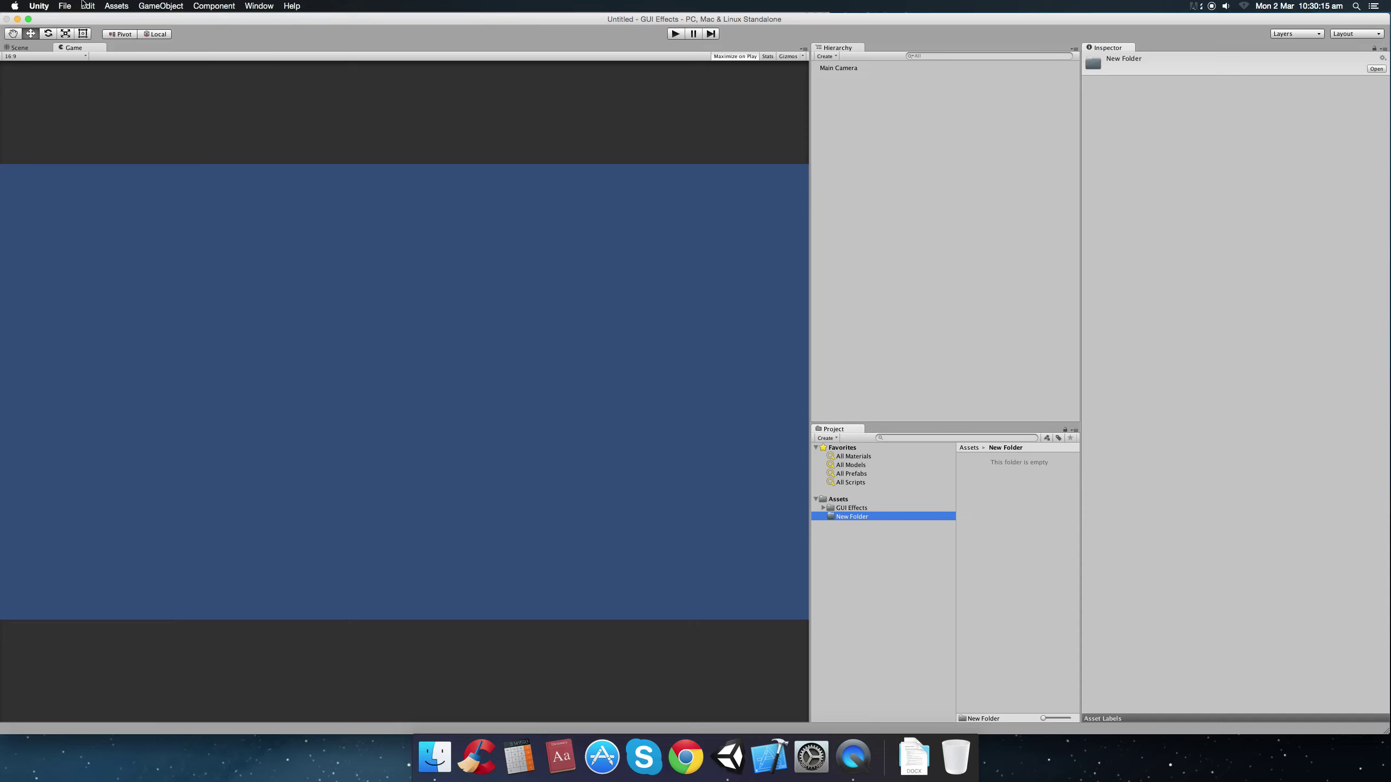
# Add a UI Button to the new scene and collapse its Canvas in the object tree.
pyautogui.click(841, 70)
pyautogui.click(826, 56)
pyautogui.moveTo(851, 121)
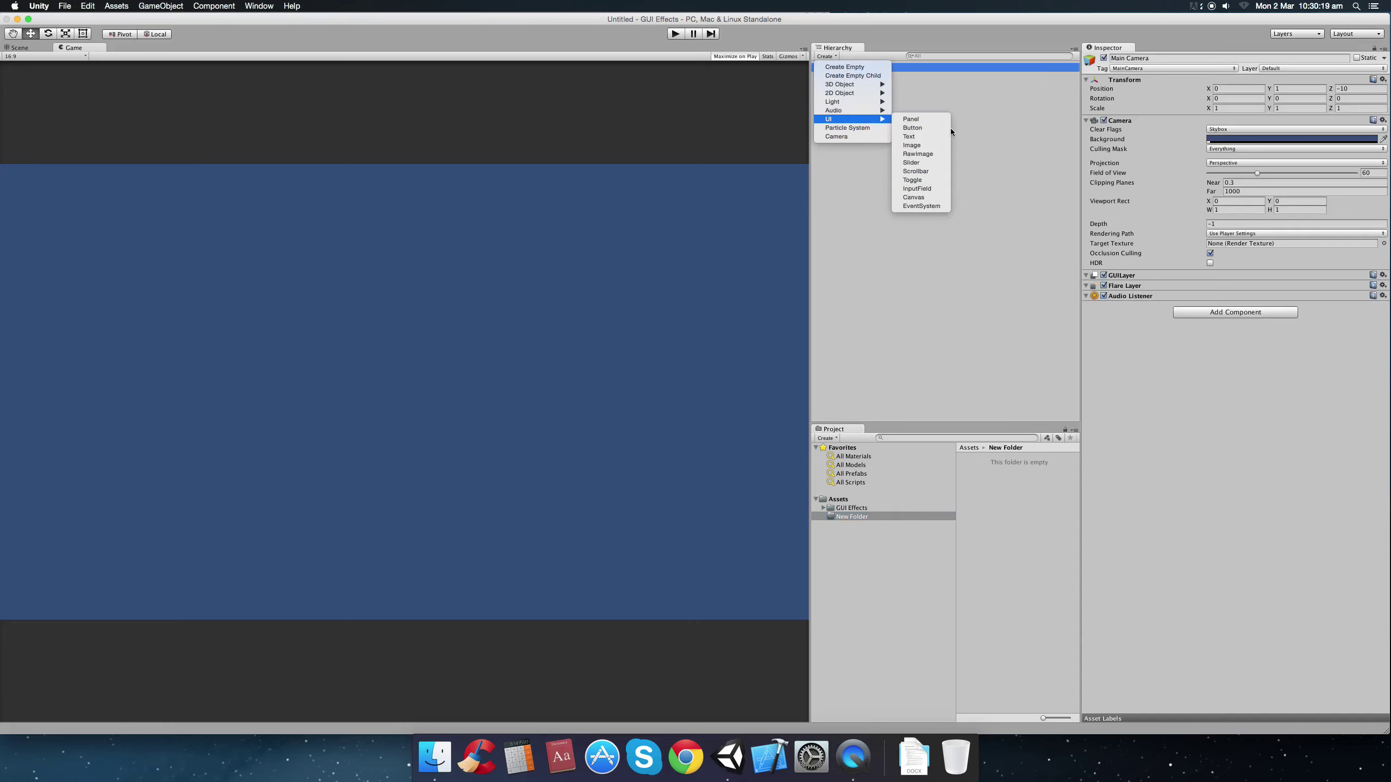
pyautogui.click(924, 128)
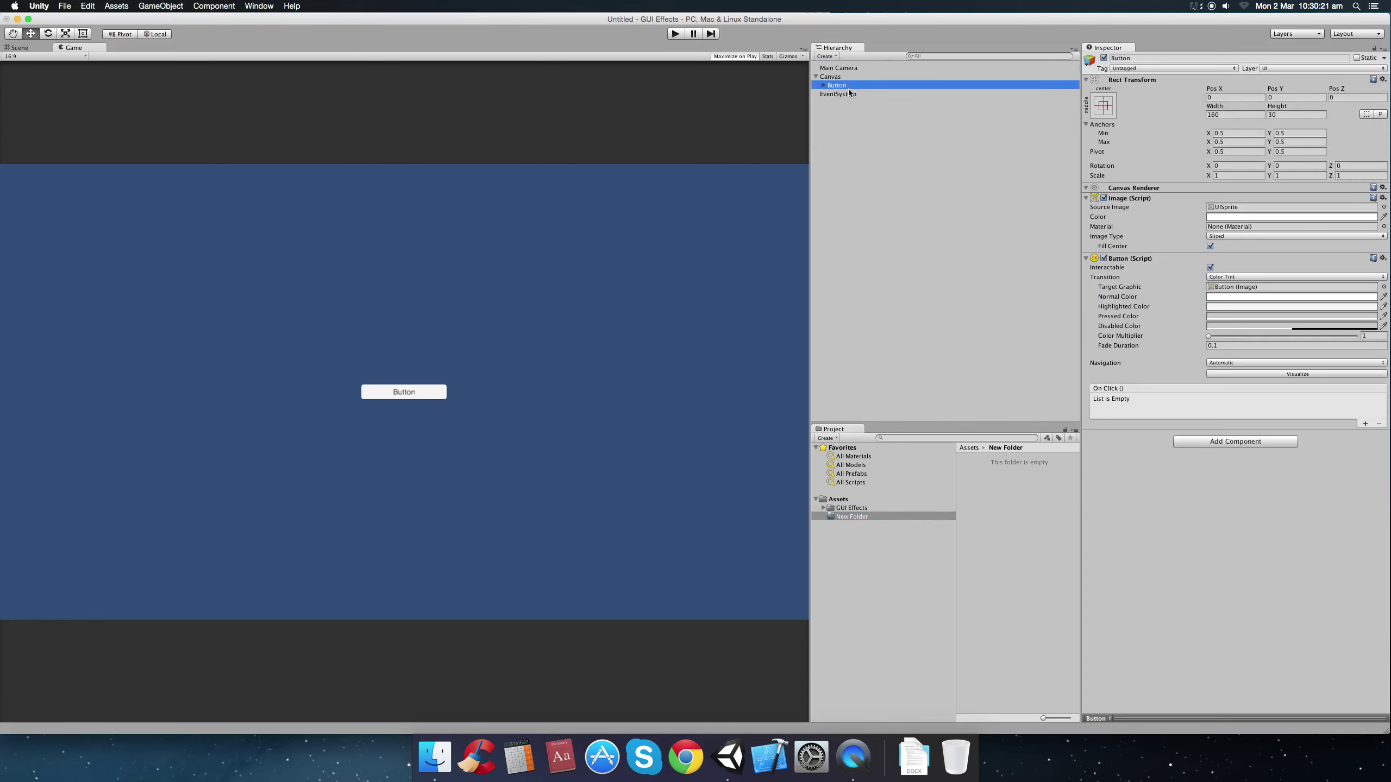
pyautogui.click(817, 77)
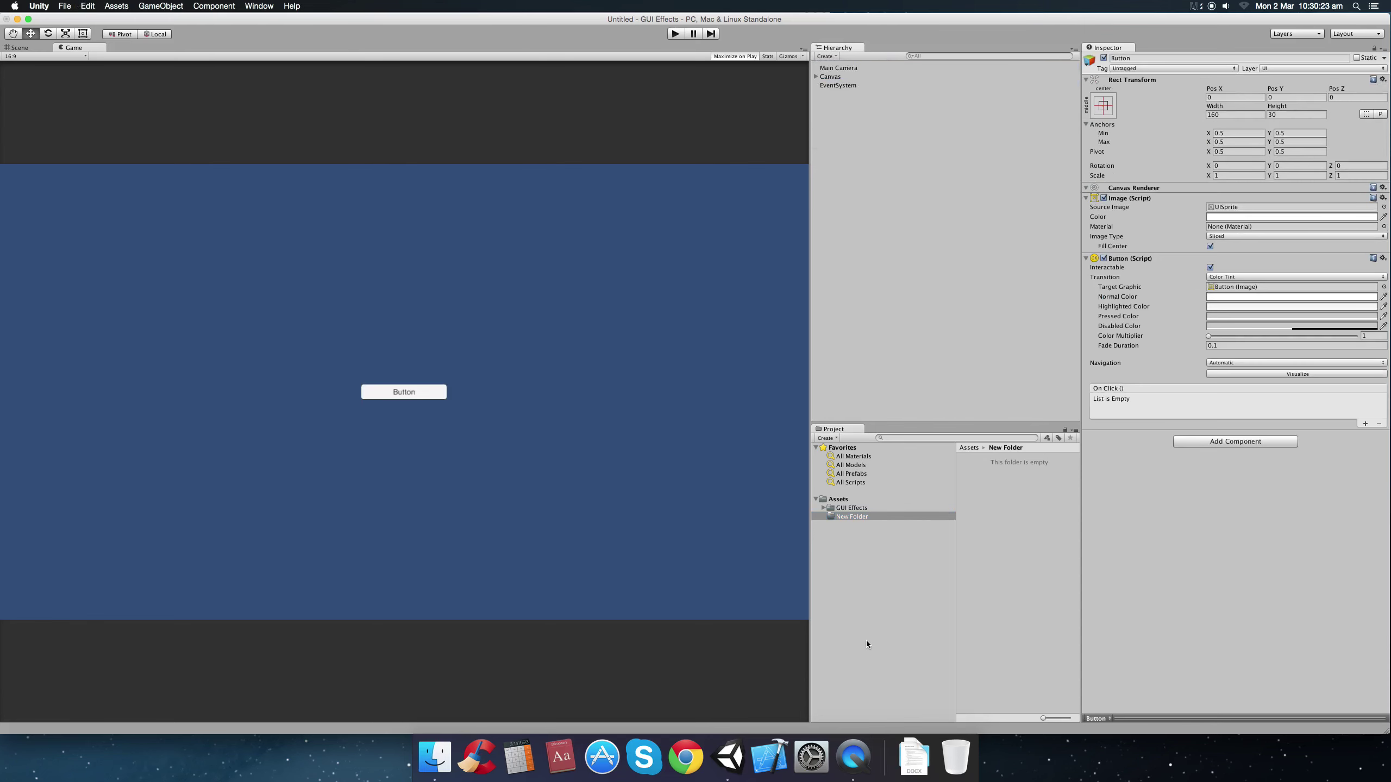
# Place the Env prefab from the GUI Effects Prefab folder into the scene as the background environment.
pyautogui.click(822, 508)
pyautogui.click(864, 569)
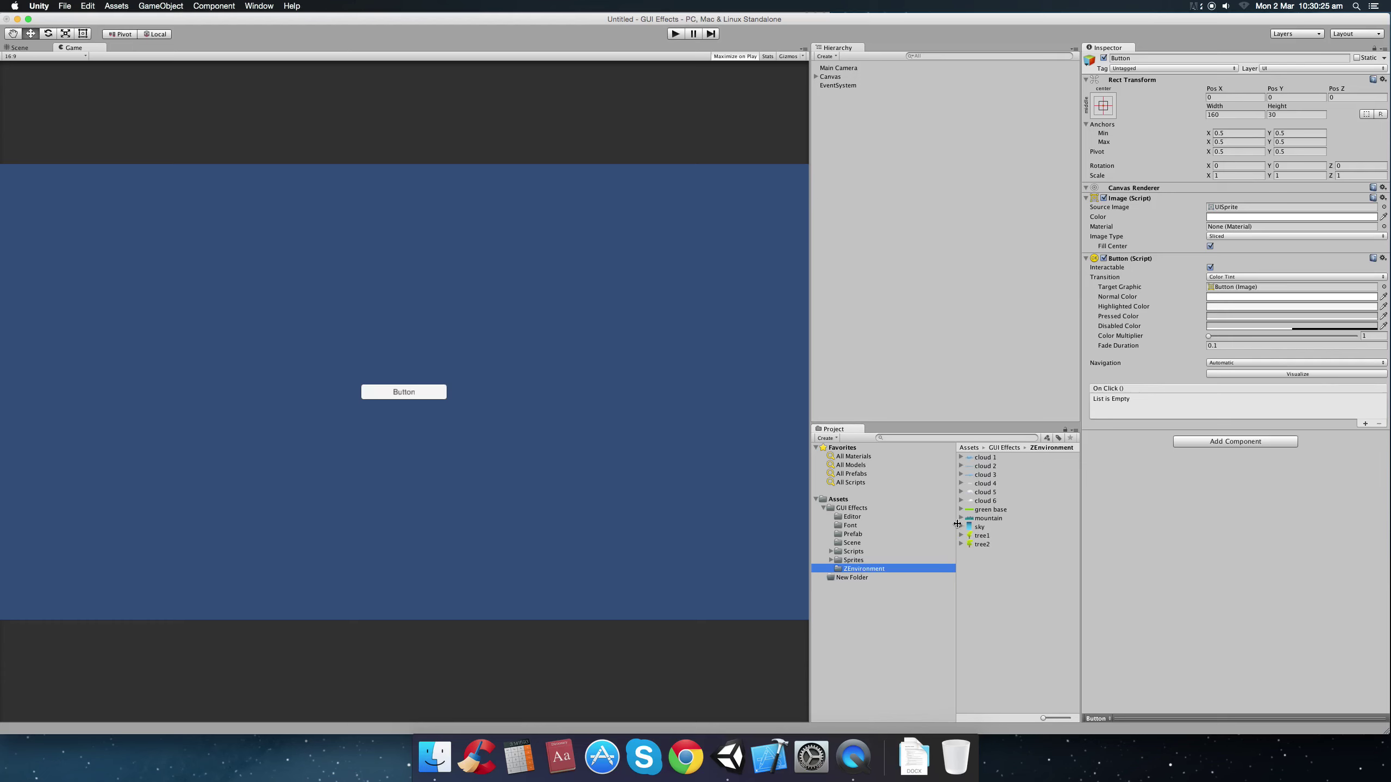
pyautogui.click(853, 533)
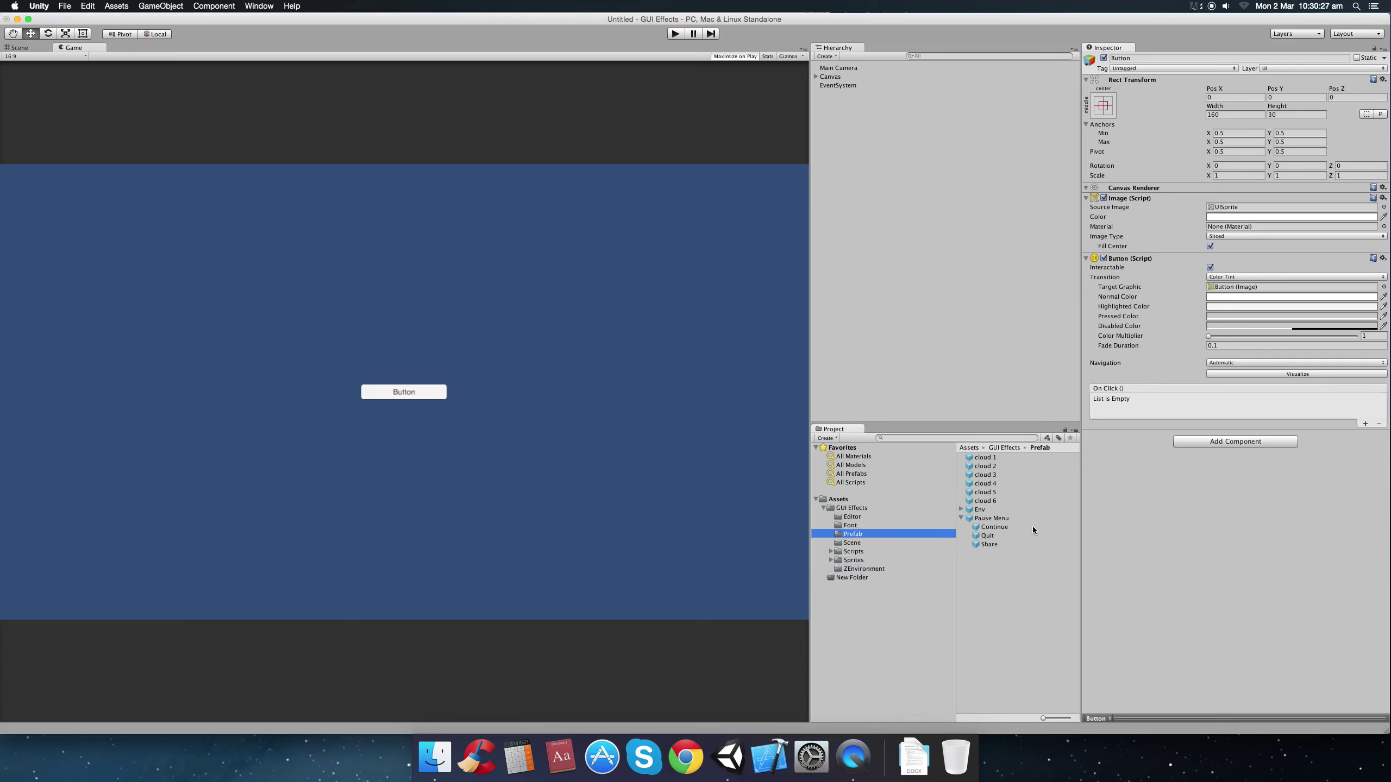
pyautogui.click(961, 518)
pyautogui.moveTo(979, 510); pyautogui.dragTo(892, 204)
pyautogui.click(824, 509)
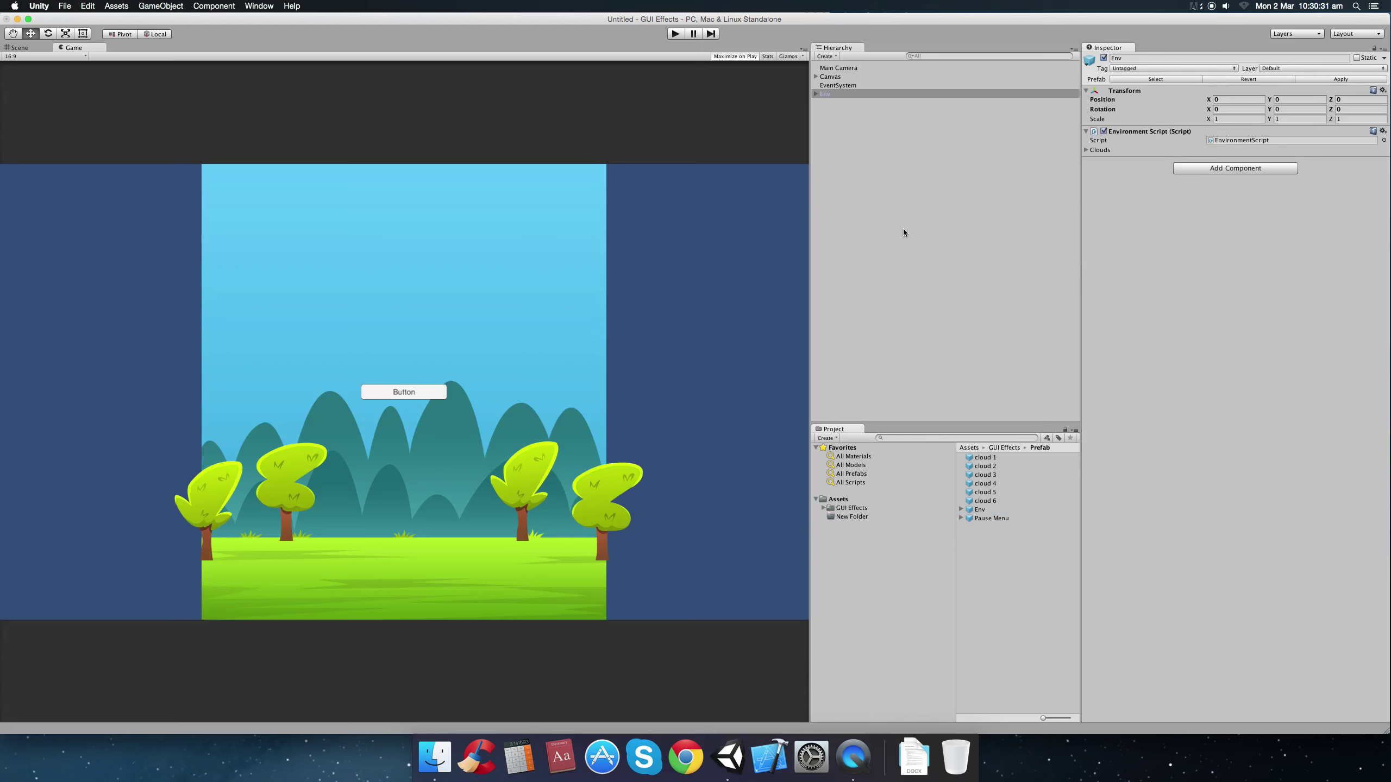
# Set the Main Camera's Y position to 0 and its projection to Orthographic, leaving the scene unsaved.
pyautogui.click(853, 67)
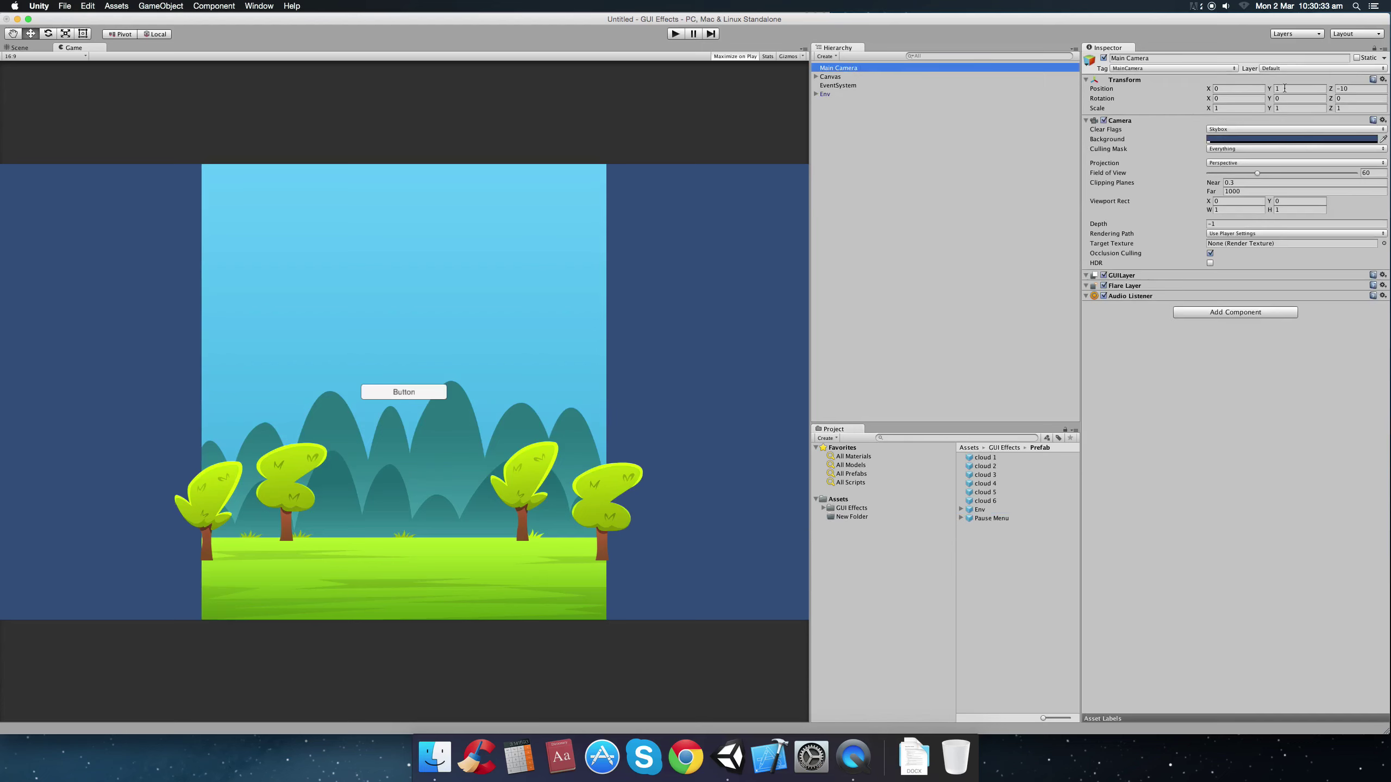
pyautogui.click(1284, 88)
pyautogui.write('0')
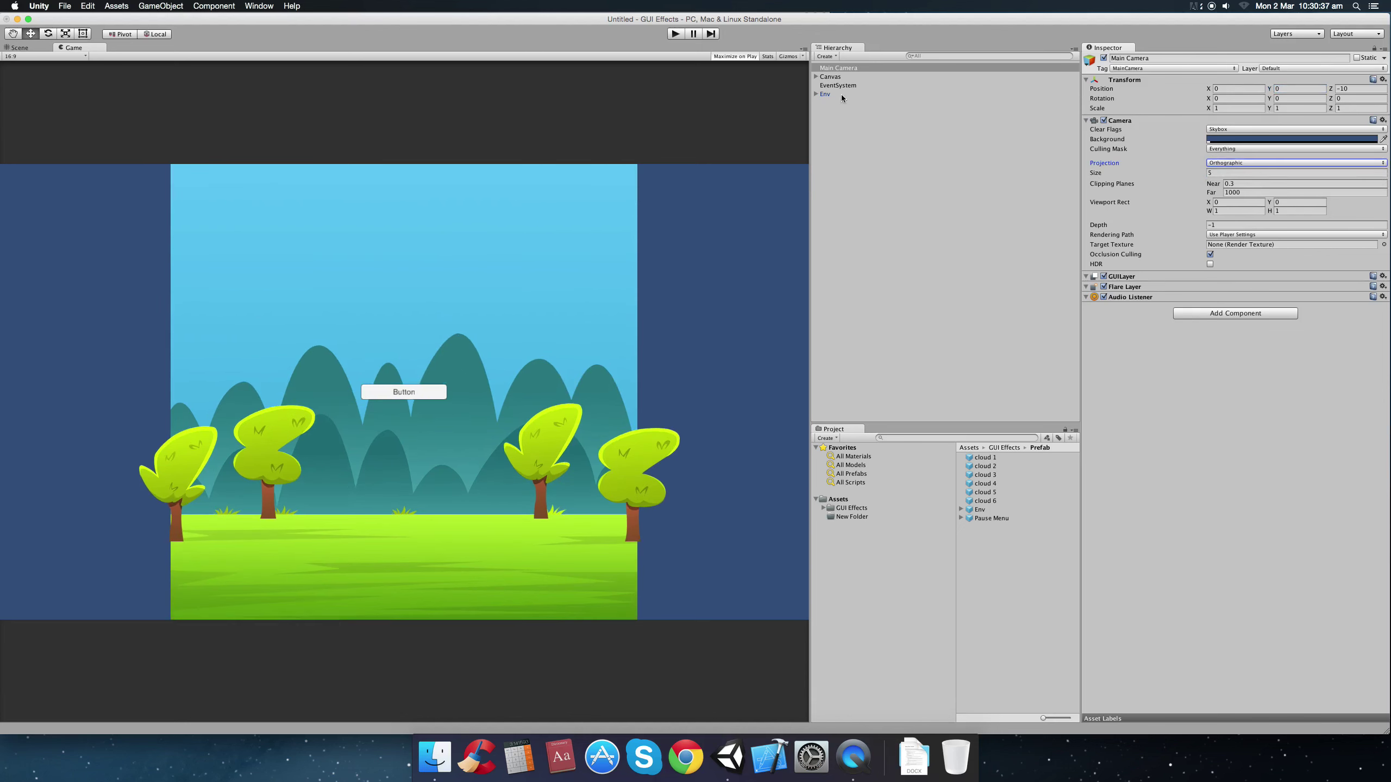
pyautogui.press('super+s')
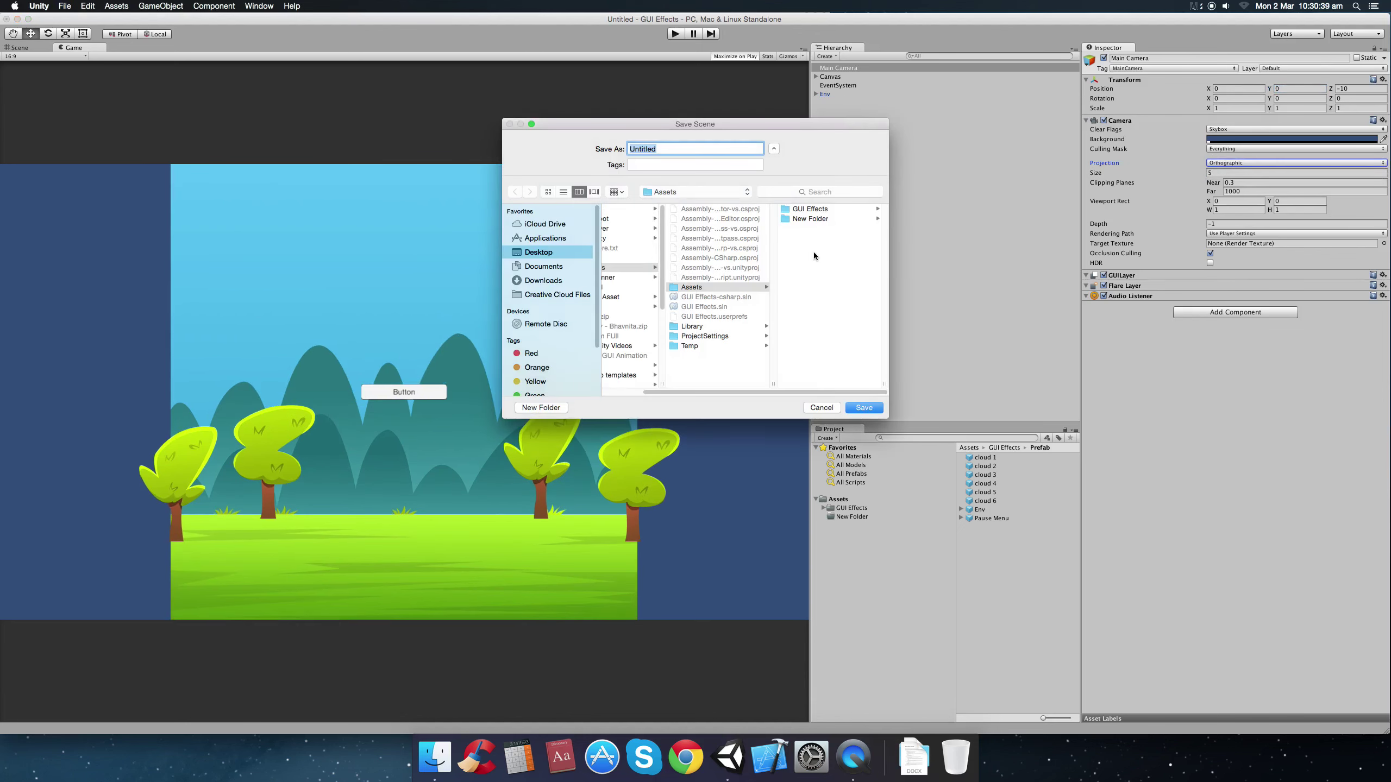
pyautogui.click(819, 407)
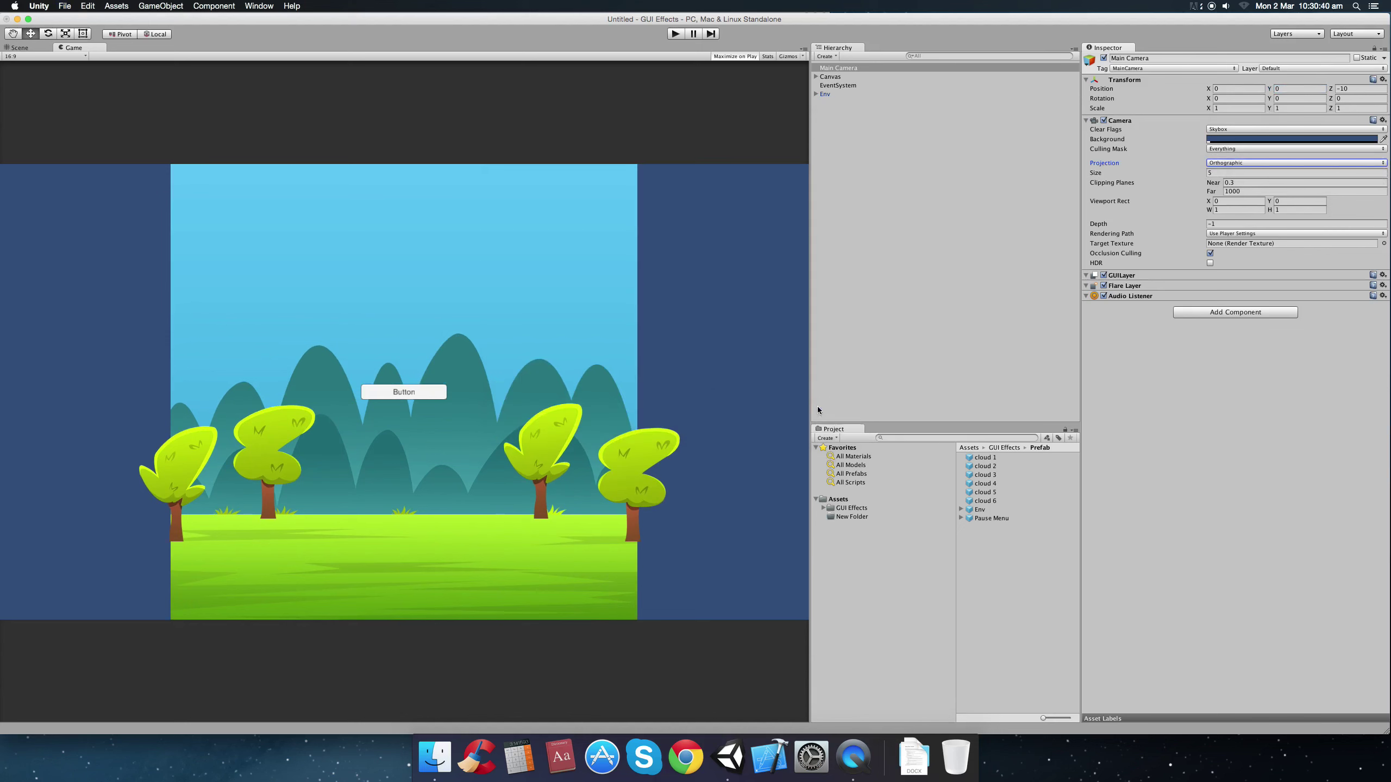
# Set the source image of the Canvas's button to the sprite named Button.
pyautogui.click(816, 77)
pyautogui.click(843, 85)
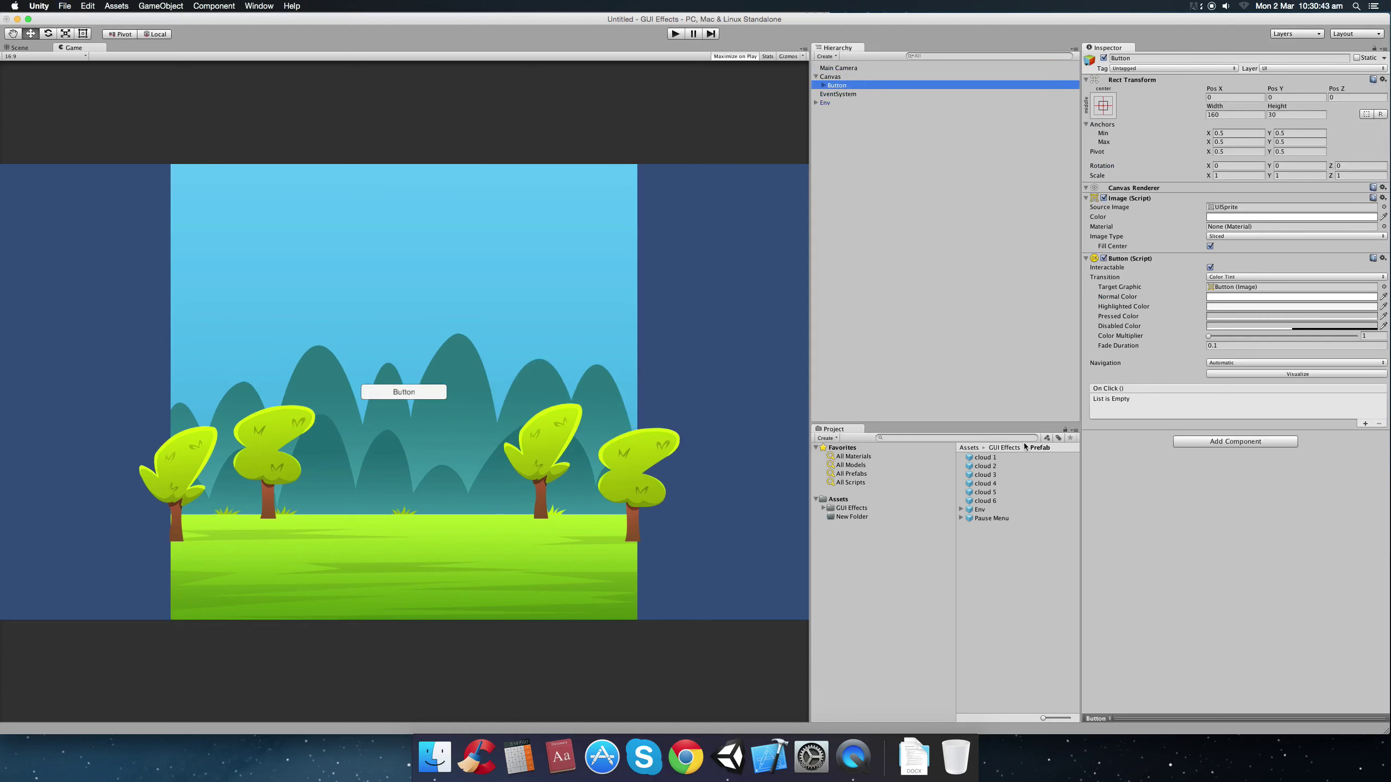
pyautogui.click(1383, 207)
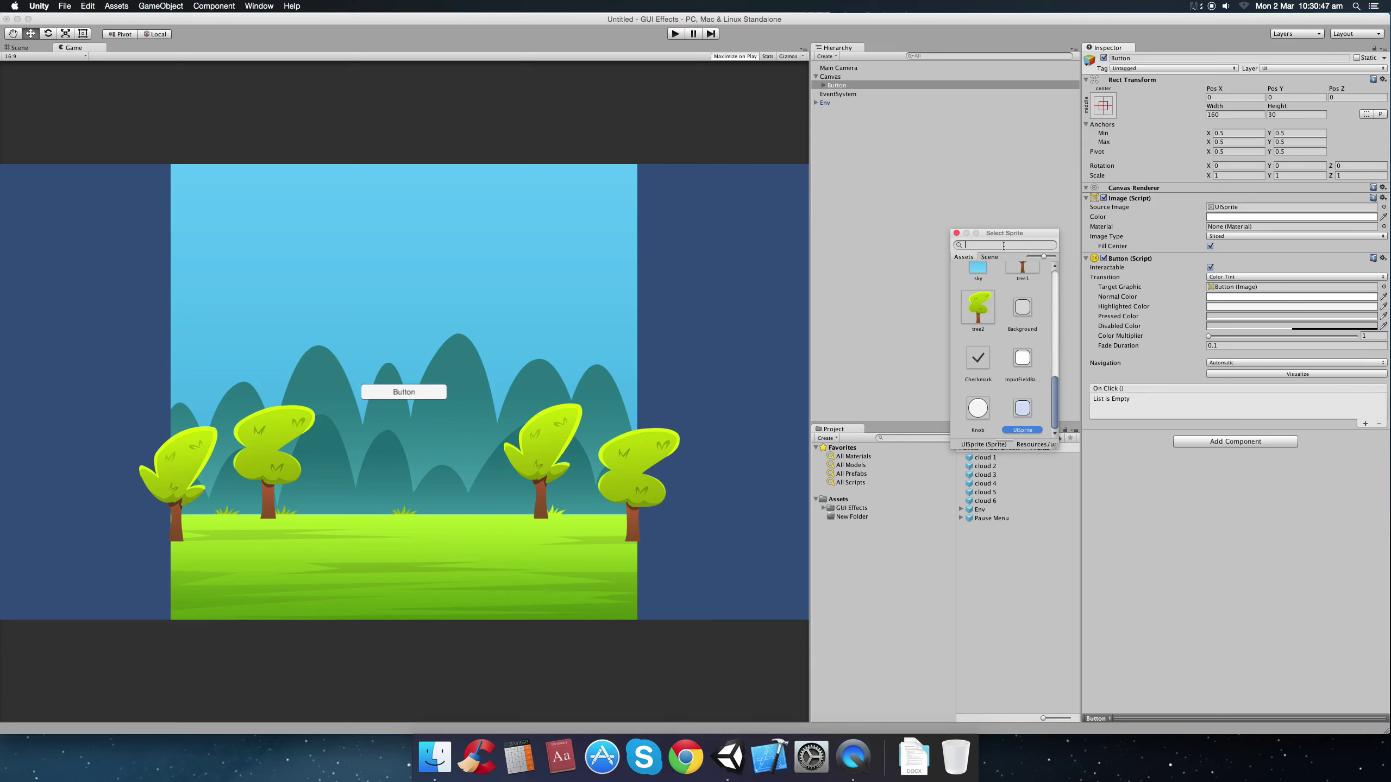
pyautogui.write('but')
pyautogui.click(1017, 284)
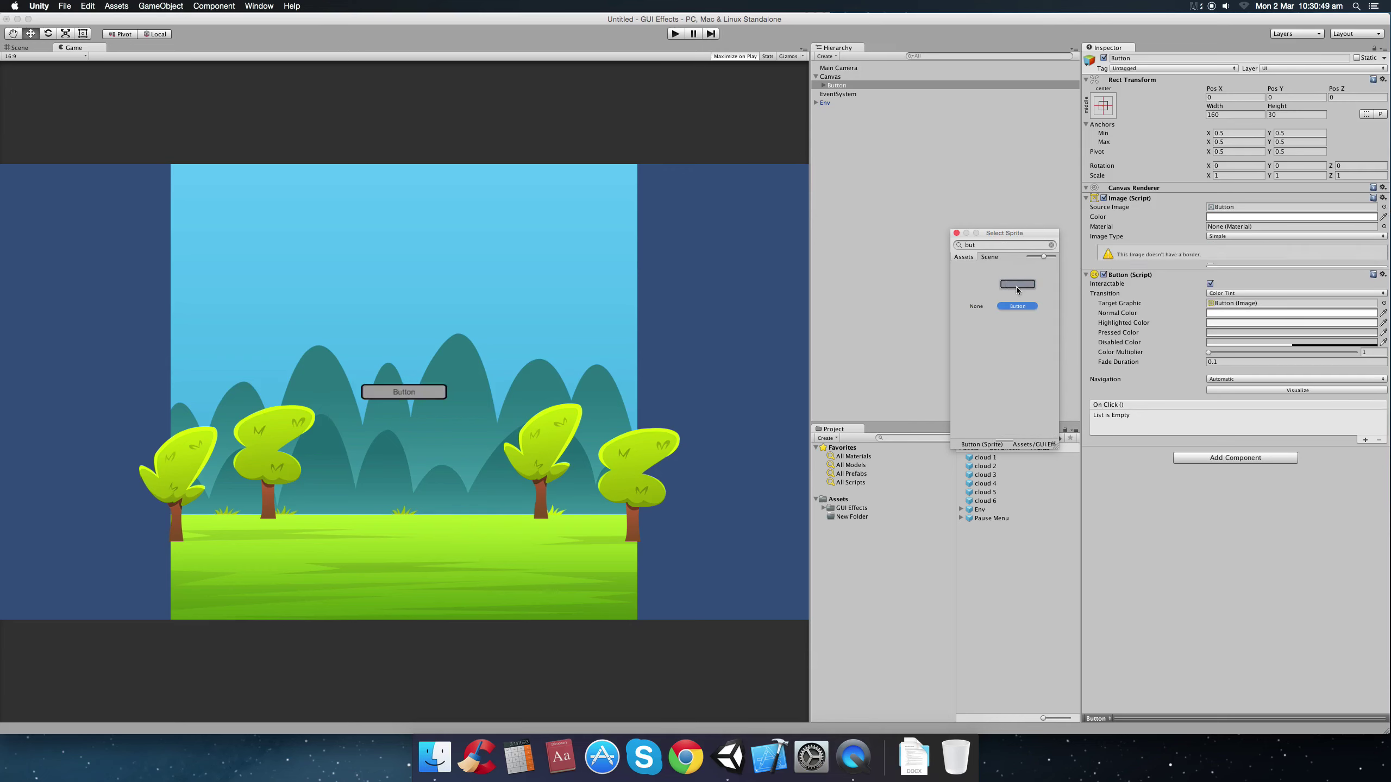
pyautogui.click(956, 233)
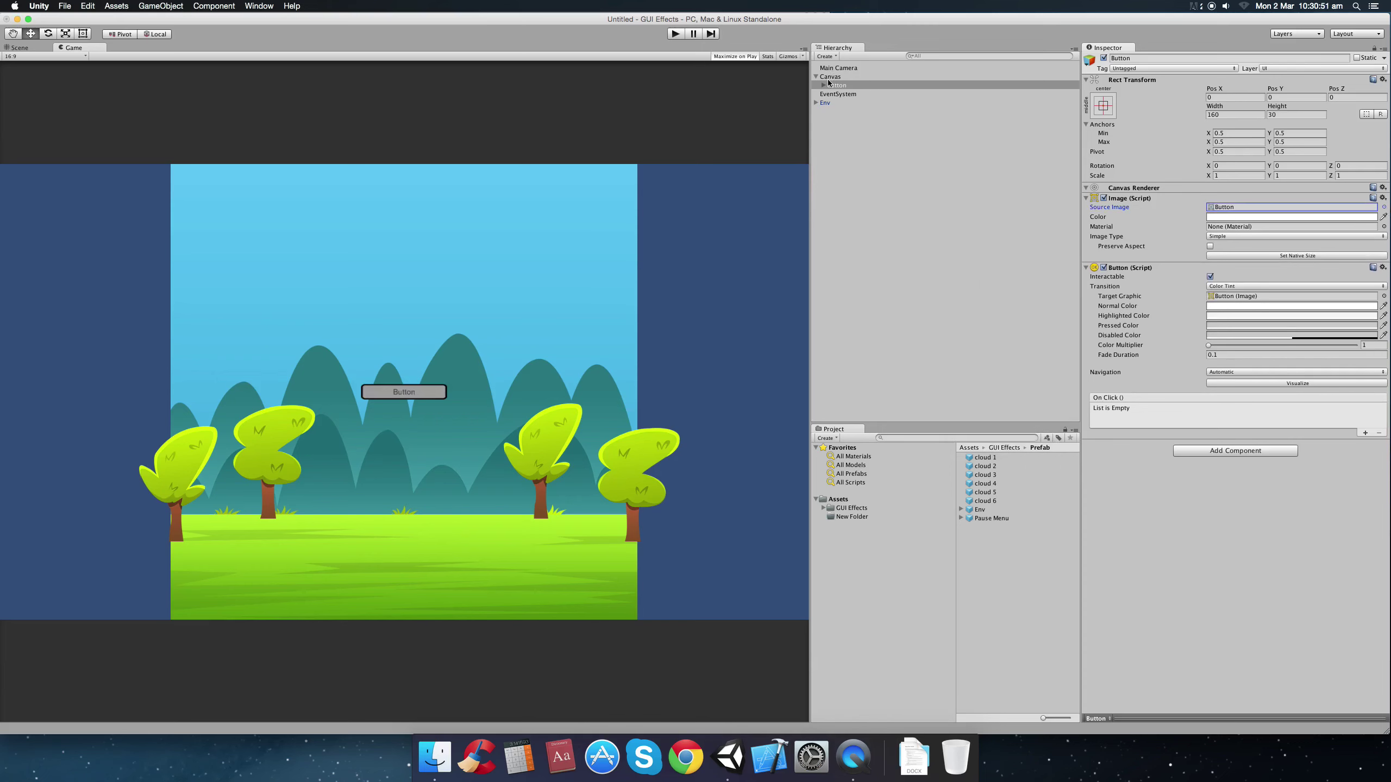
# Tint the button image cyan by setting the red channel of its color to 80.
pyautogui.click(1228, 217)
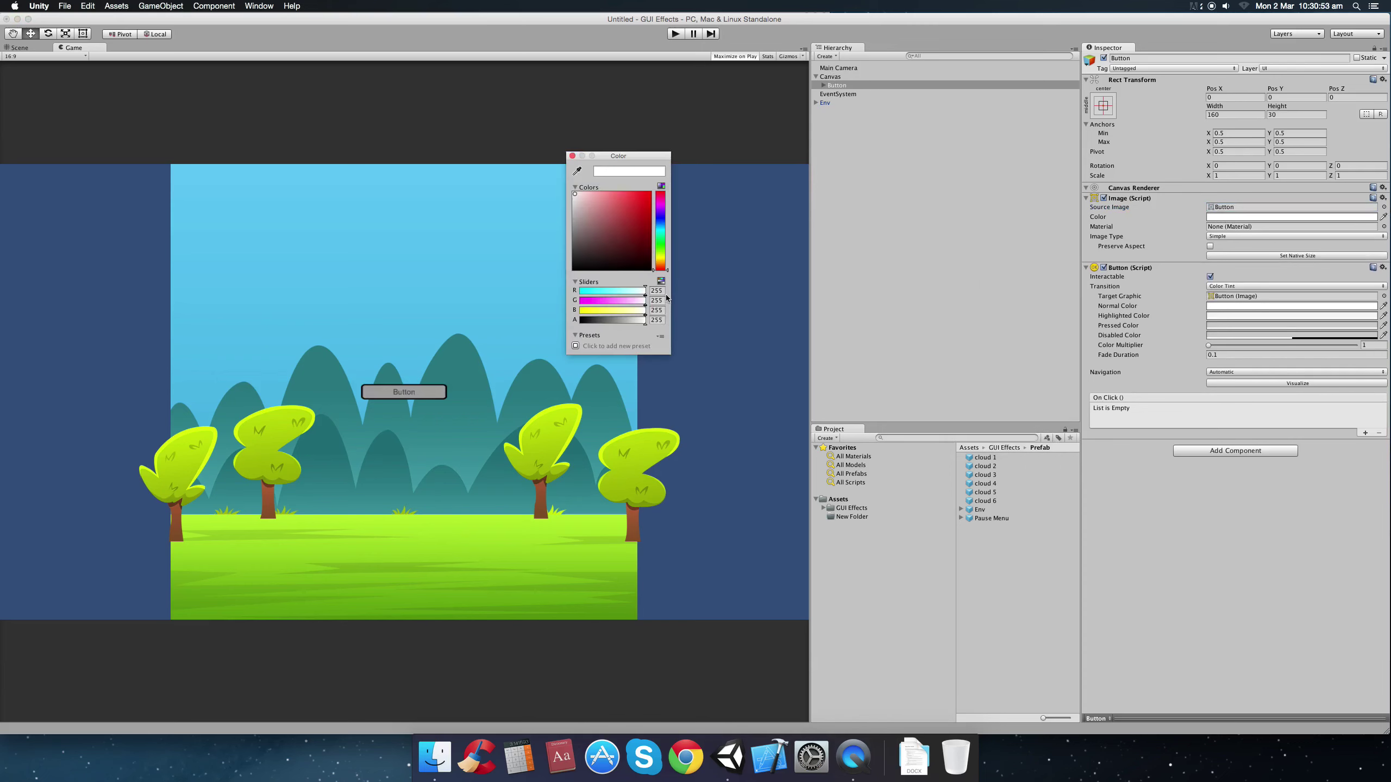
pyautogui.click(660, 291)
pyautogui.write('80')
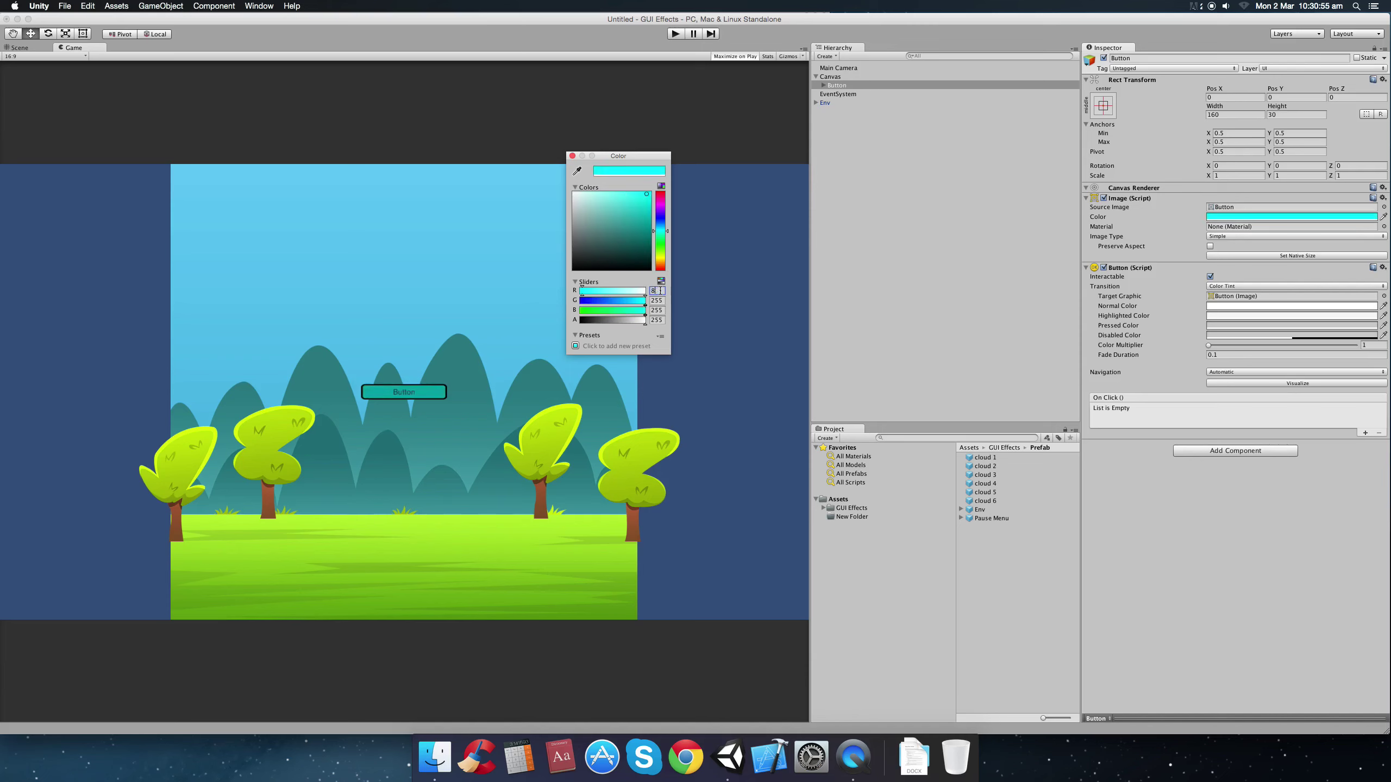
pyautogui.click(573, 155)
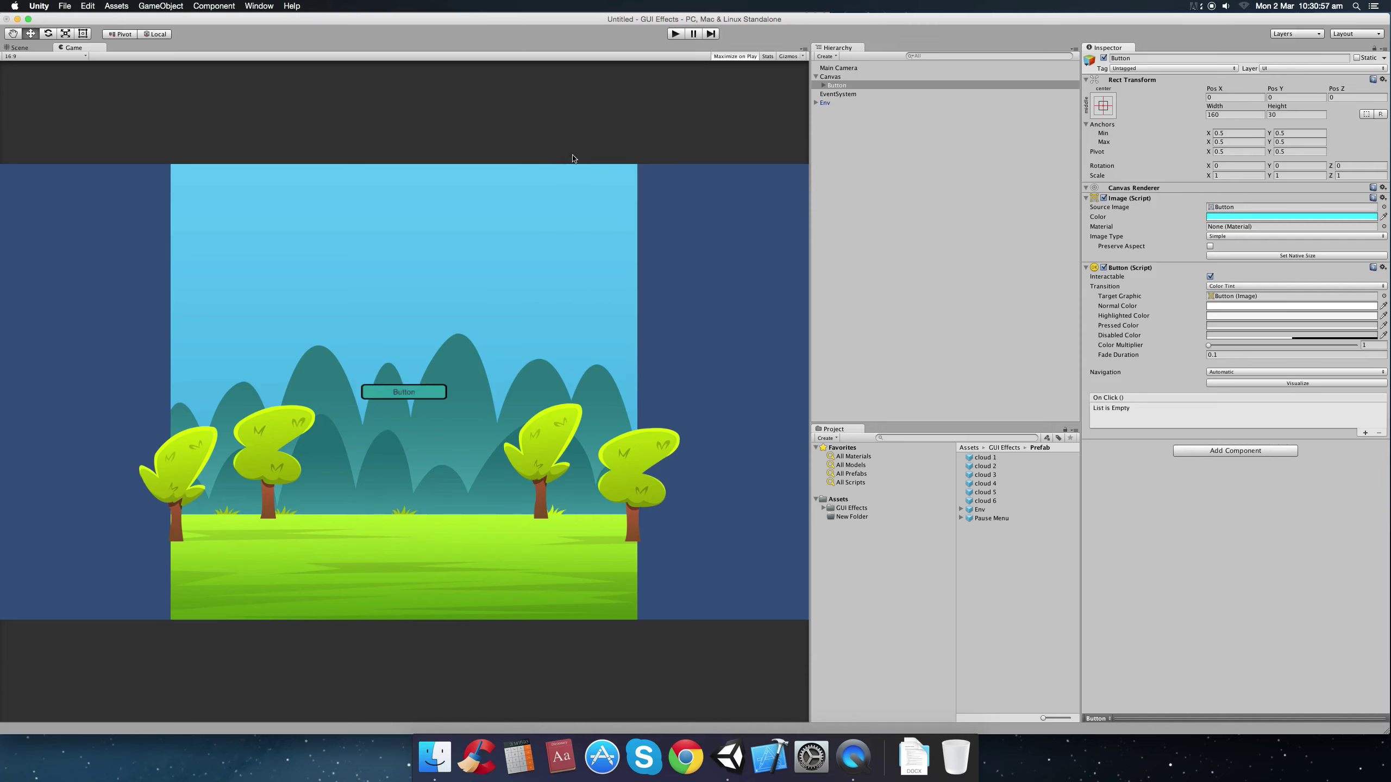
# Change the button's label text to DISMISS and set its font to Carnevalee Freakshow.
pyautogui.click(823, 85)
pyautogui.click(842, 93)
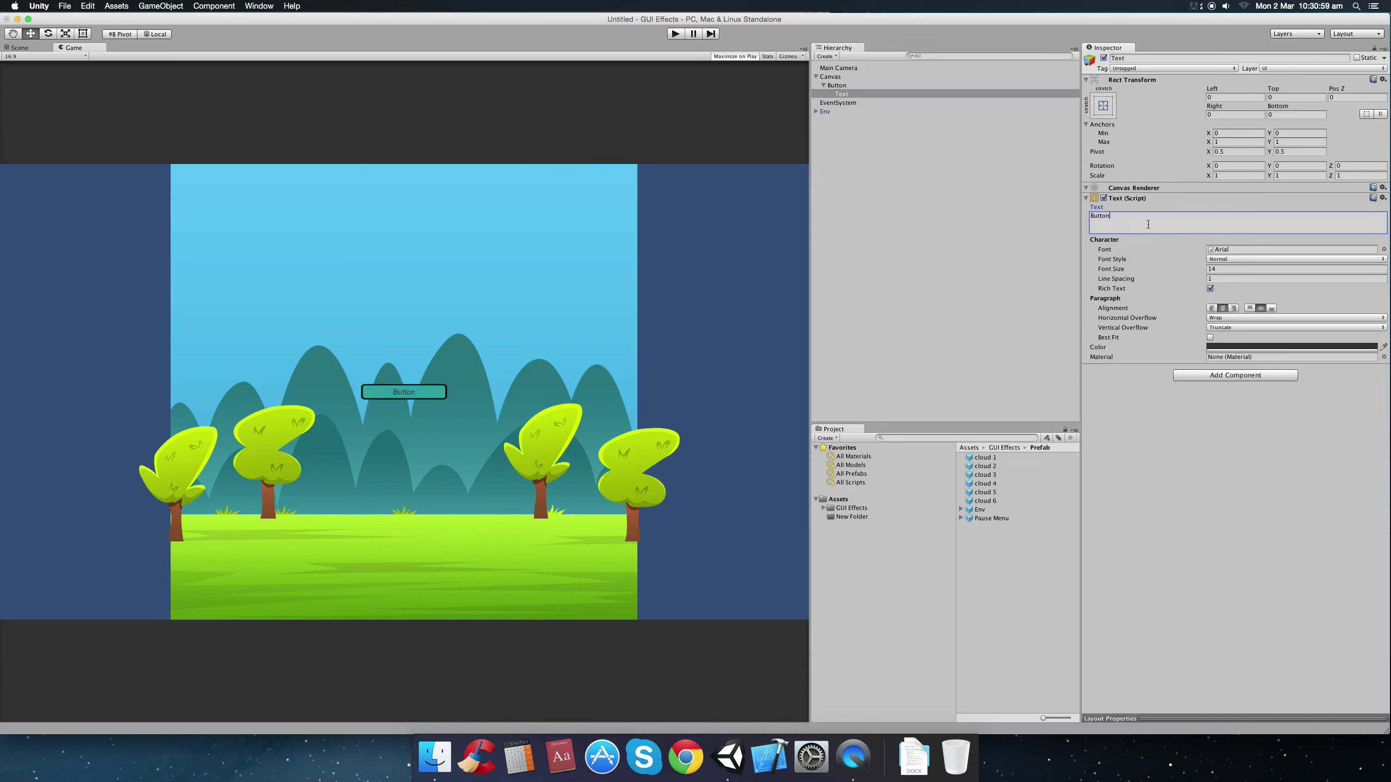
pyautogui.doubleClick(1135, 219)
pyautogui.write('DiSMISS')
pyautogui.click(1383, 249)
pyautogui.click(1024, 293)
pyautogui.click(1097, 177)
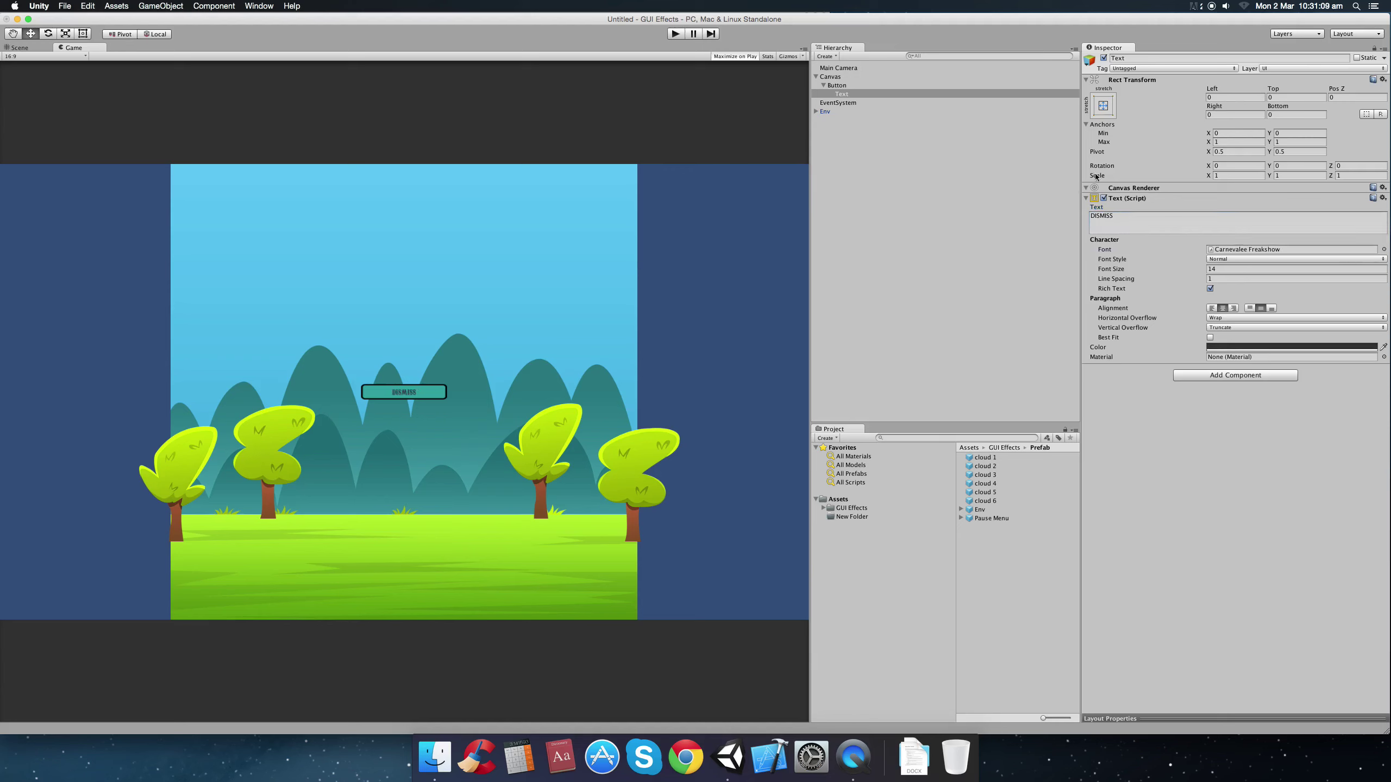
pyautogui.click(1103, 107)
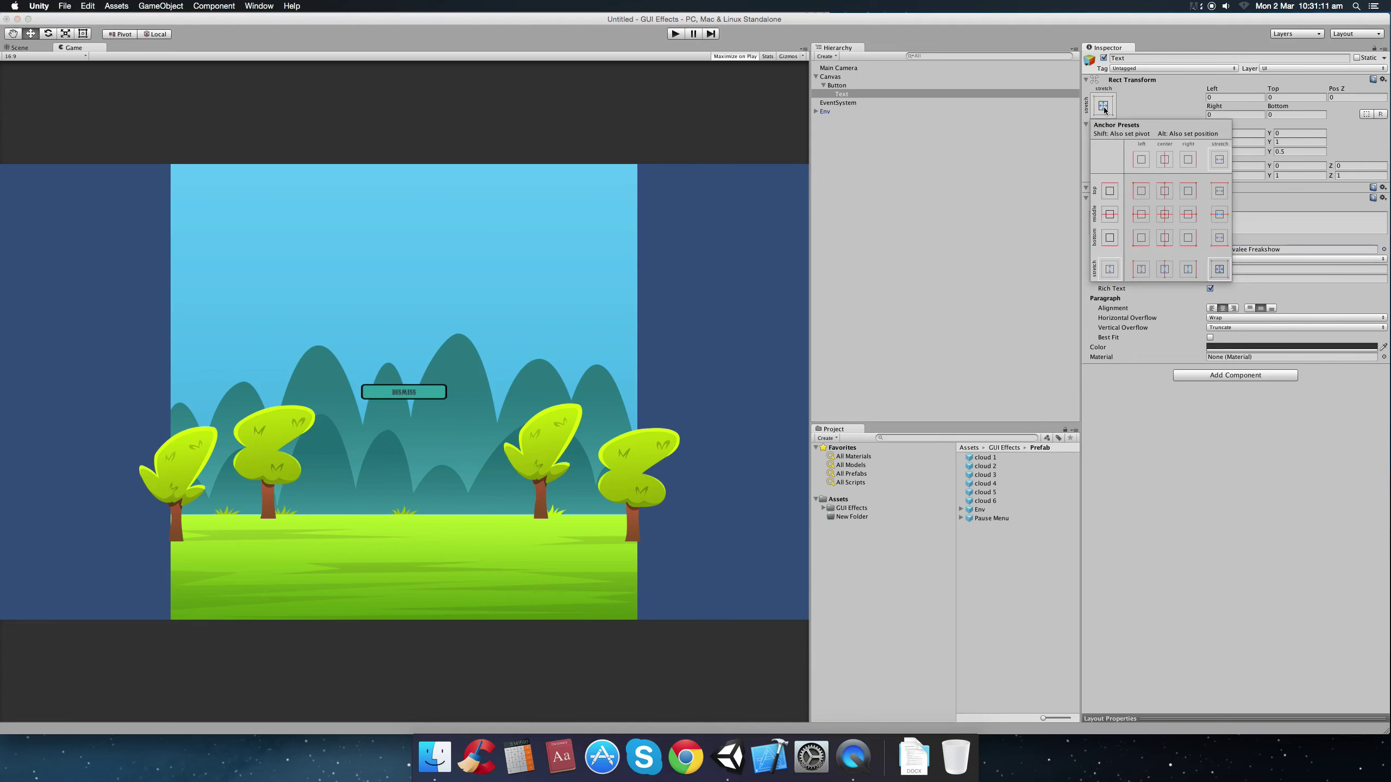
pyautogui.click(1165, 216)
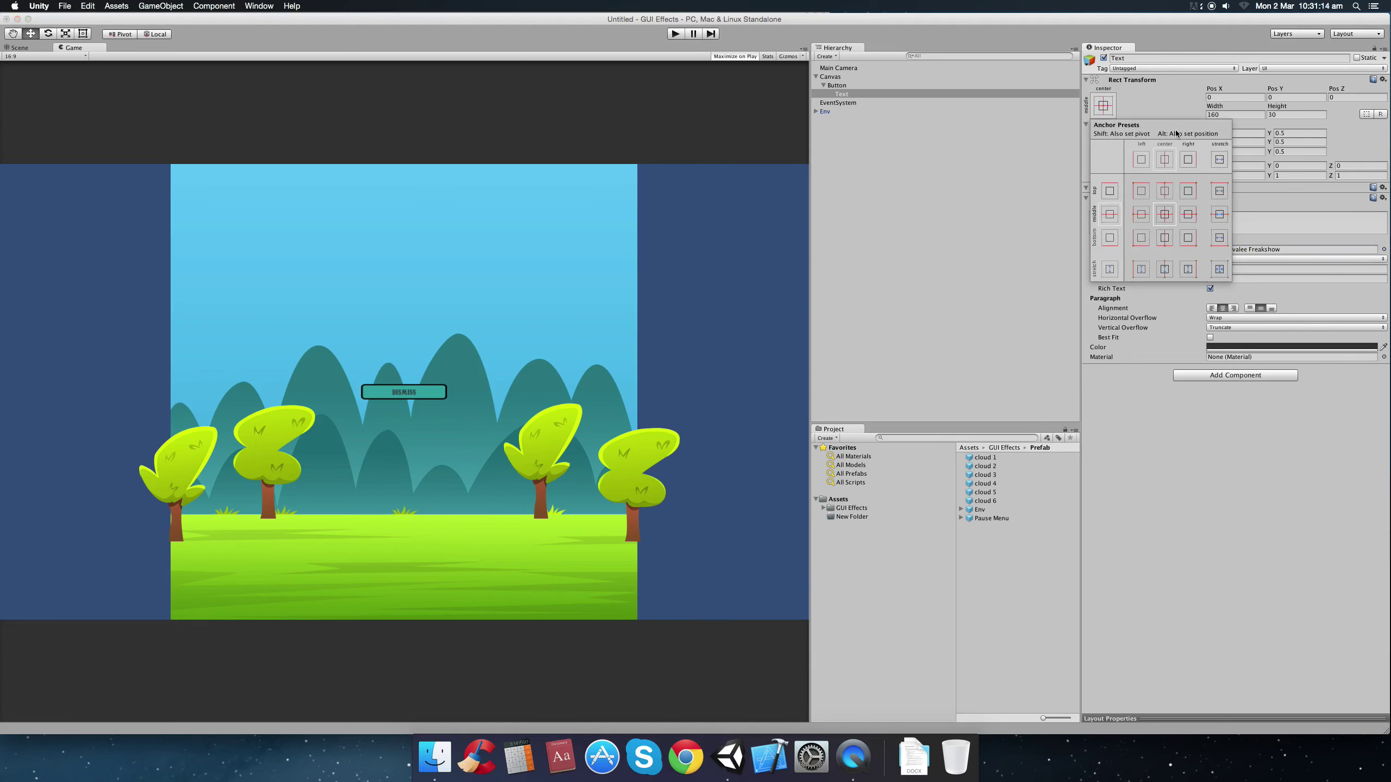
pyautogui.click(1234, 114)
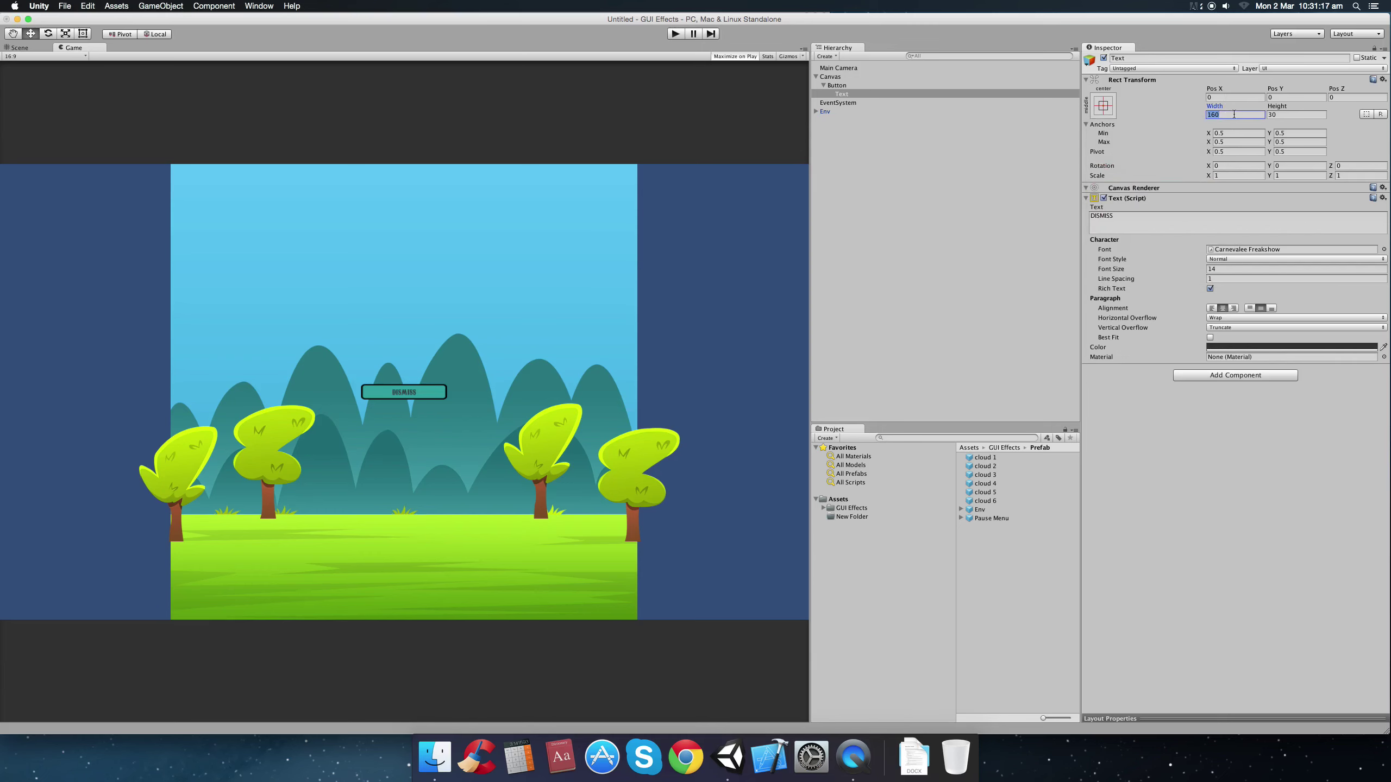
pyautogui.write('350')
pyautogui.press('Tab')
pyautogui.write('100')
pyautogui.press('BackSpace')
pyautogui.press('BackSpace')
pyautogui.press('BackSpace')
pyautogui.write('30')
pyautogui.press('super+z')
# Resize the Canvas's button to a width of 350 and a height of 100.
pyautogui.click(855, 85)
pyautogui.click(1225, 114)
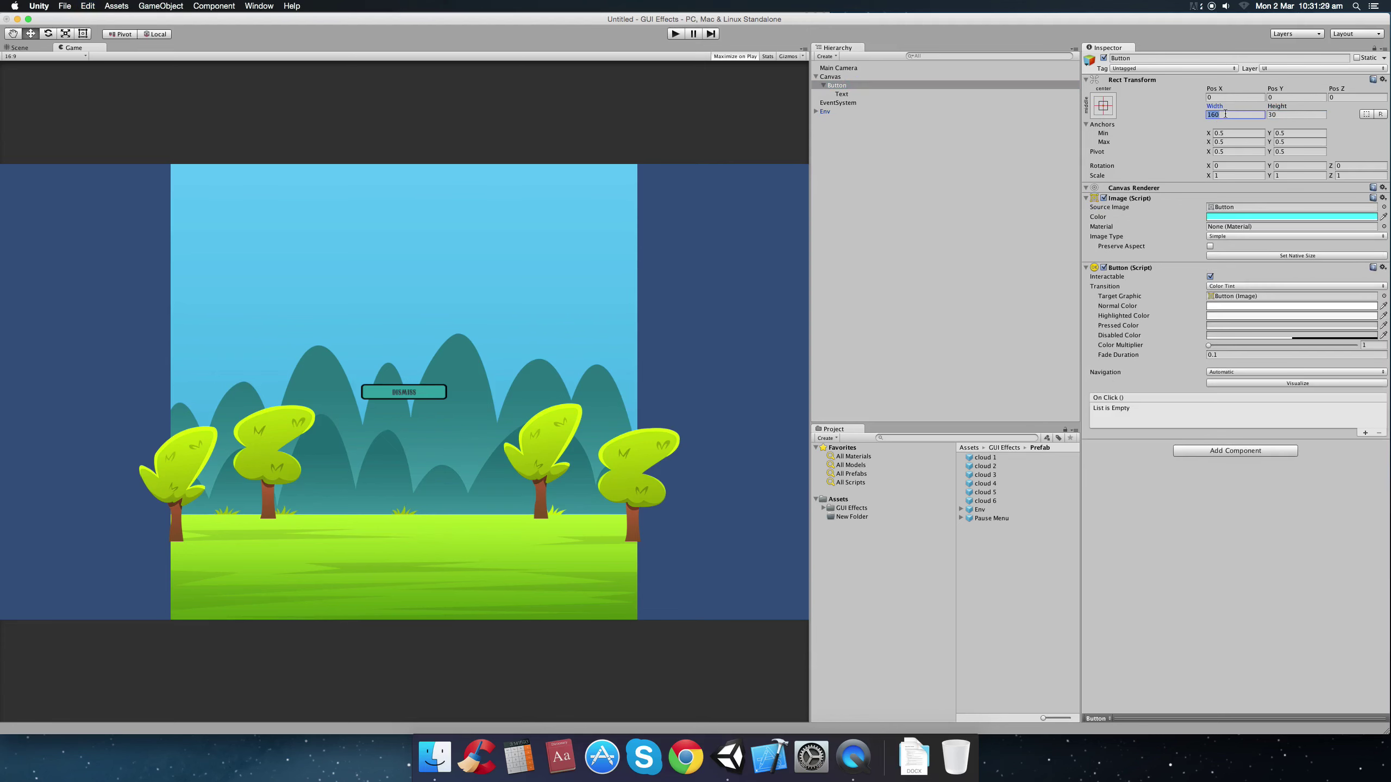
pyautogui.write('350')
pyautogui.press('Tab')
pyautogui.write('100')
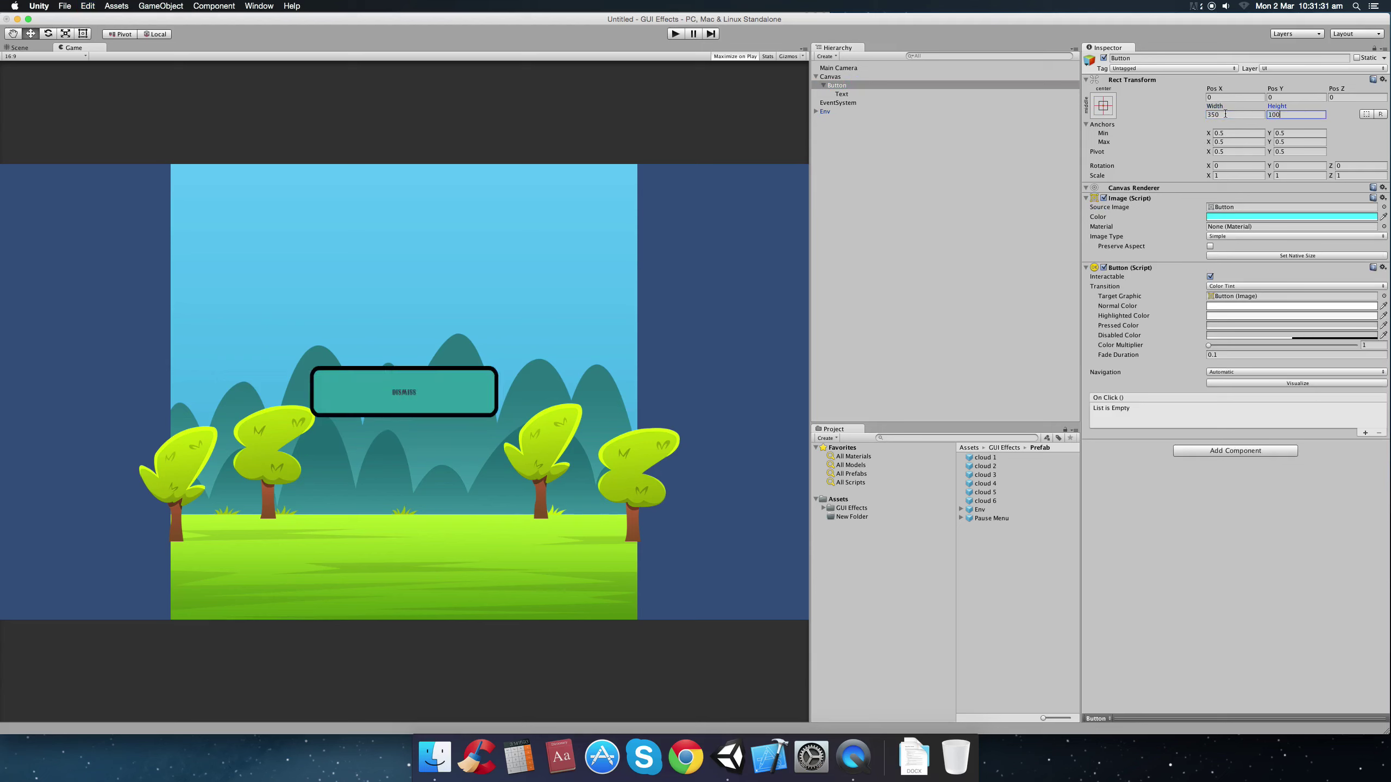
# Set the font size of the button's DISMISS label text to 65.
pyautogui.click(890, 93)
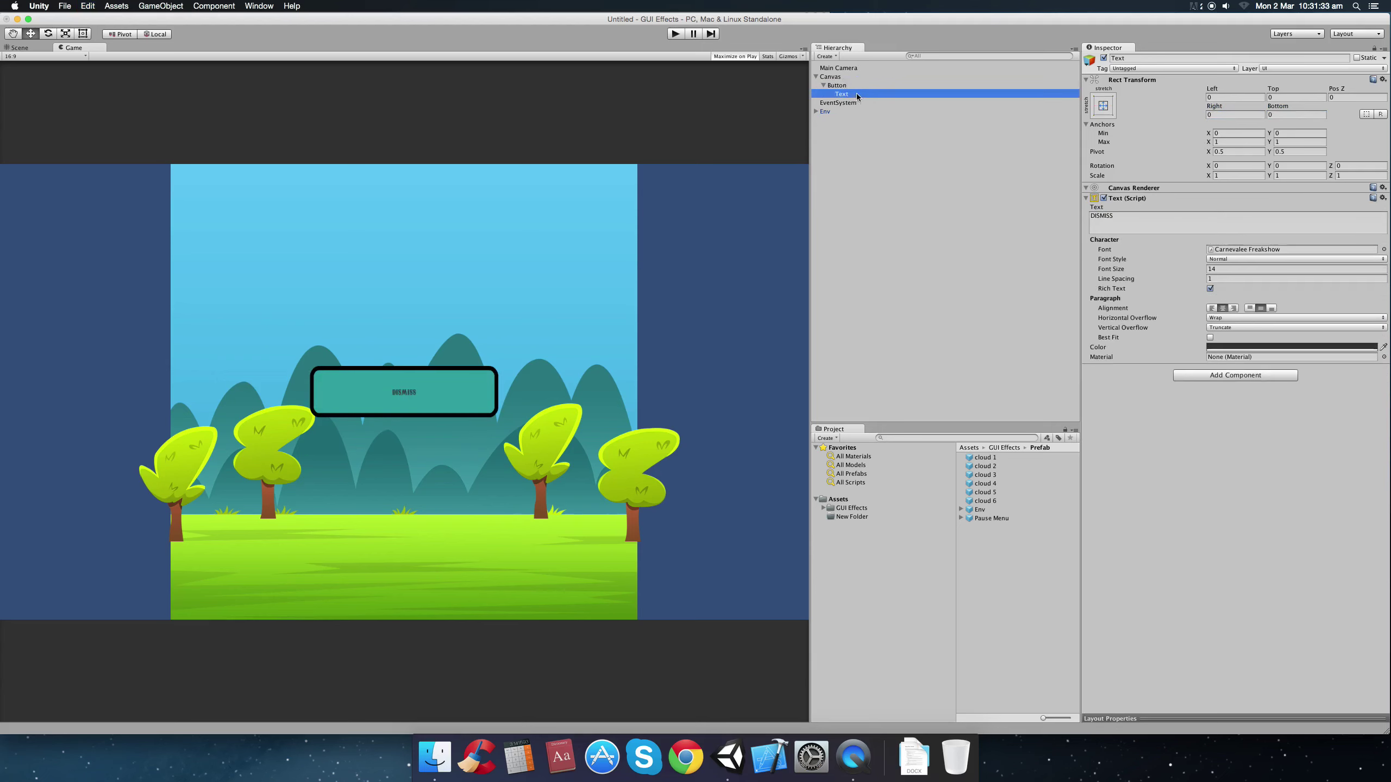
pyautogui.moveTo(1189, 274); pyautogui.dragTo(1218, 271)
pyautogui.click(1218, 271)
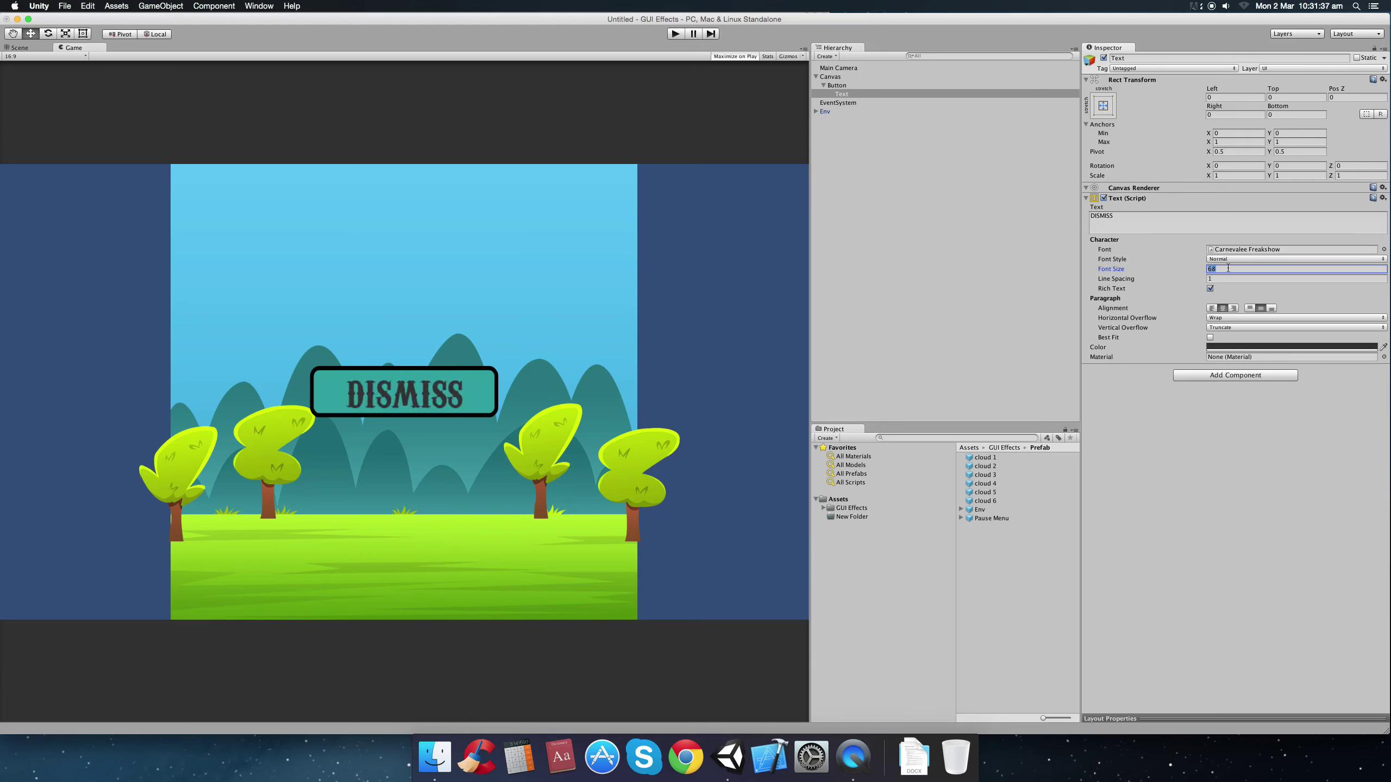
pyautogui.write('65')
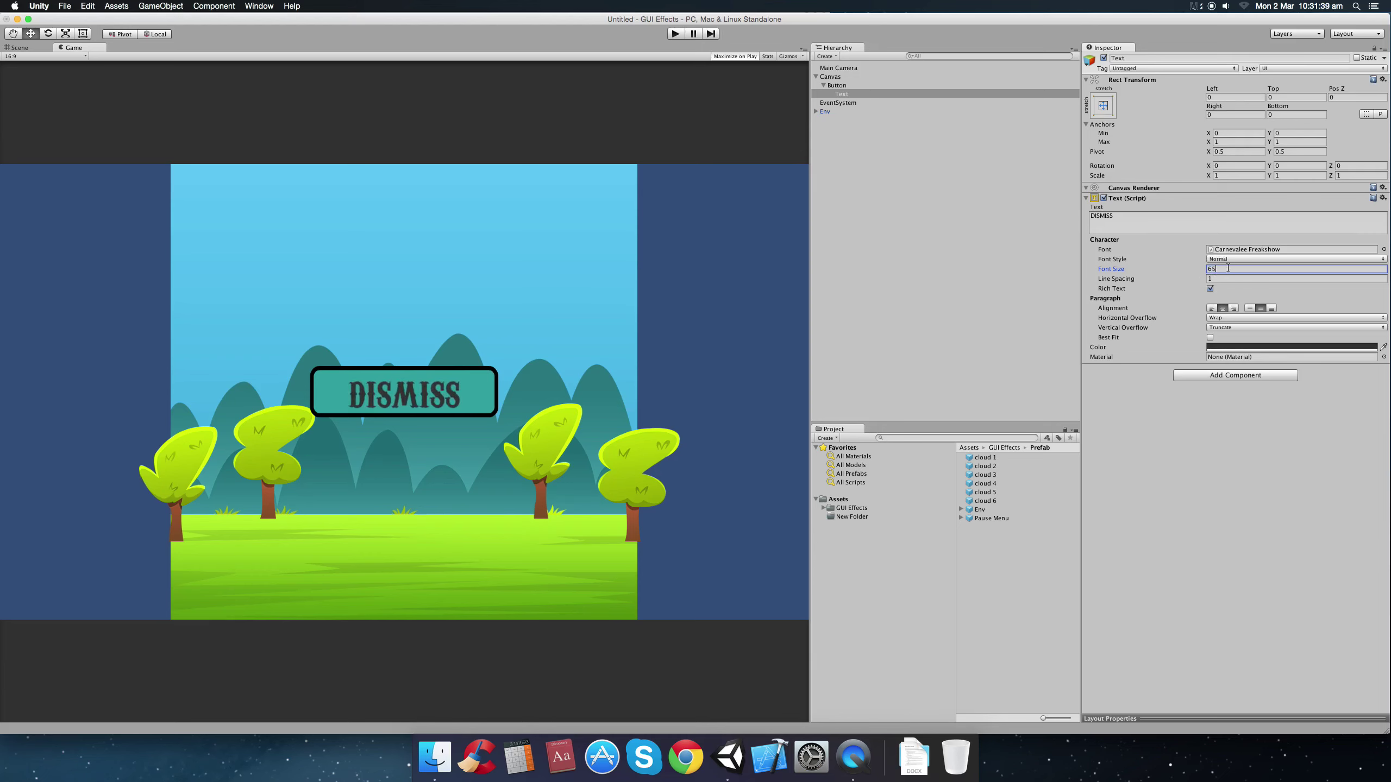
# Change the DISMISS label's text color to dark blue with red 33, green 69 and blue 106.
pyautogui.click(1223, 347)
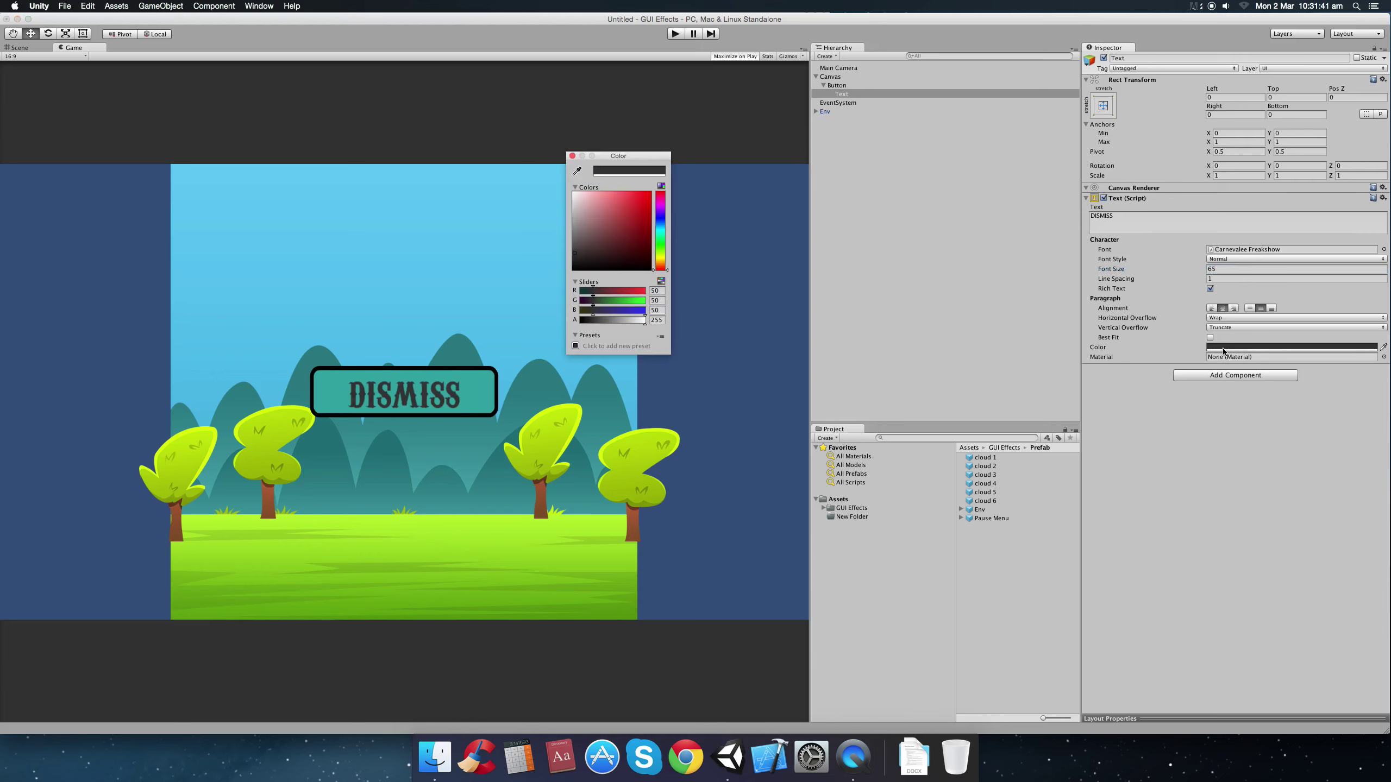
pyautogui.click(659, 292)
pyautogui.write('33')
pyautogui.press('Tab')
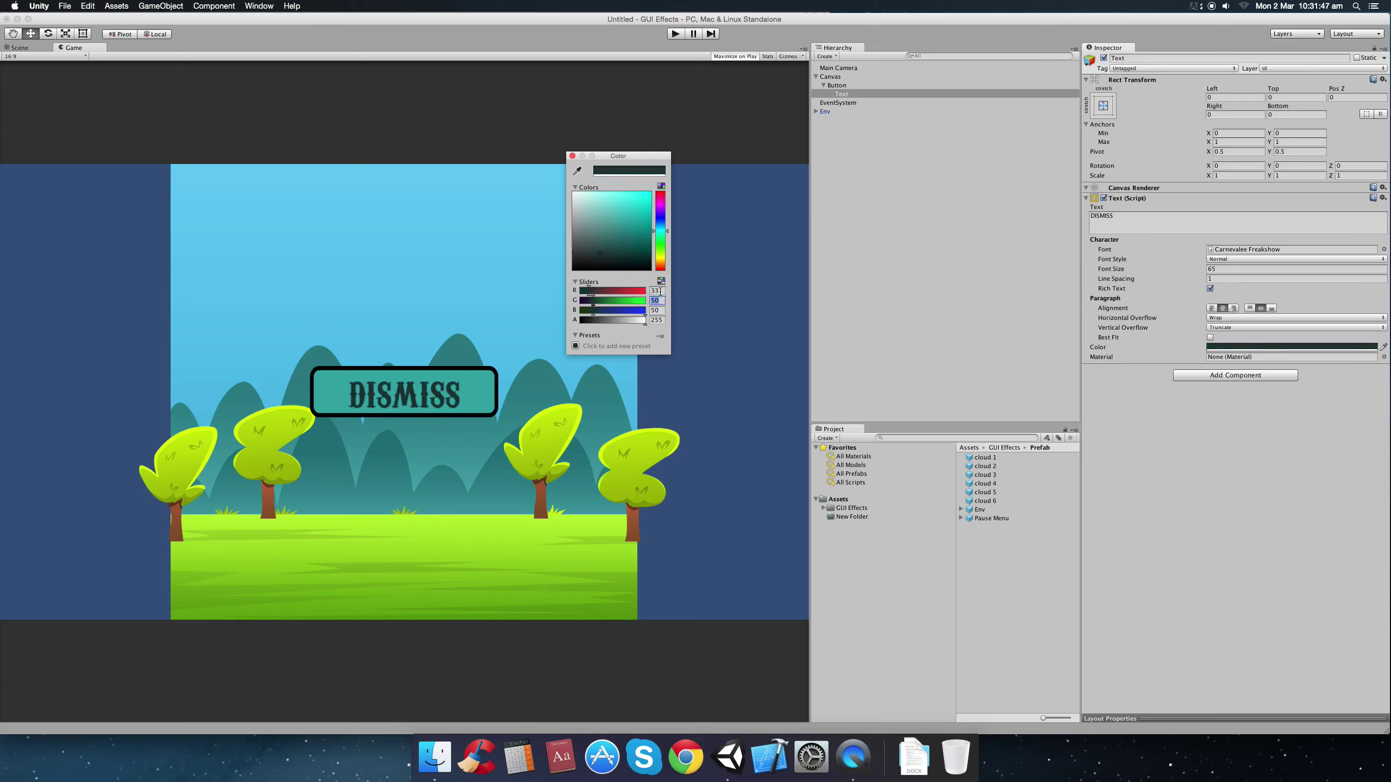
pyautogui.write('69')
pyautogui.press('Tab')
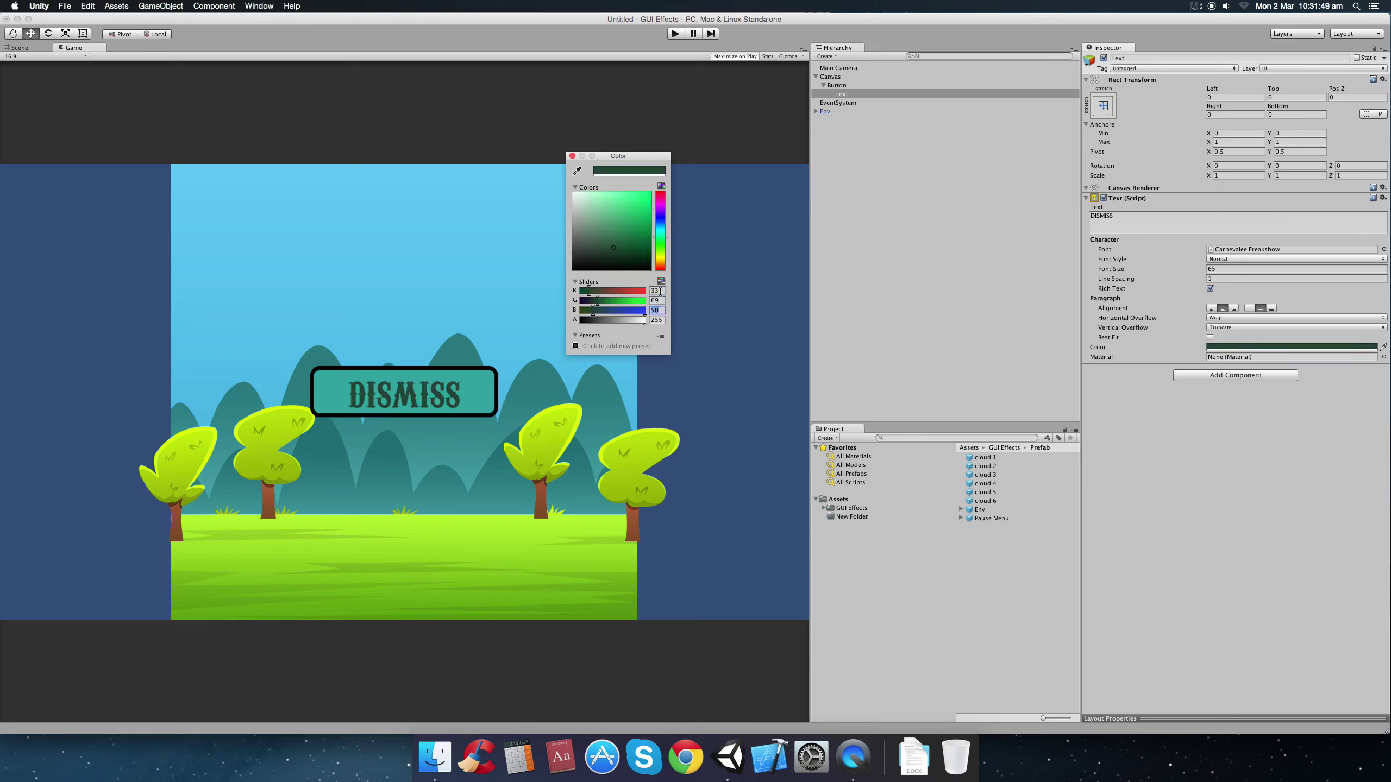
pyautogui.write('106')
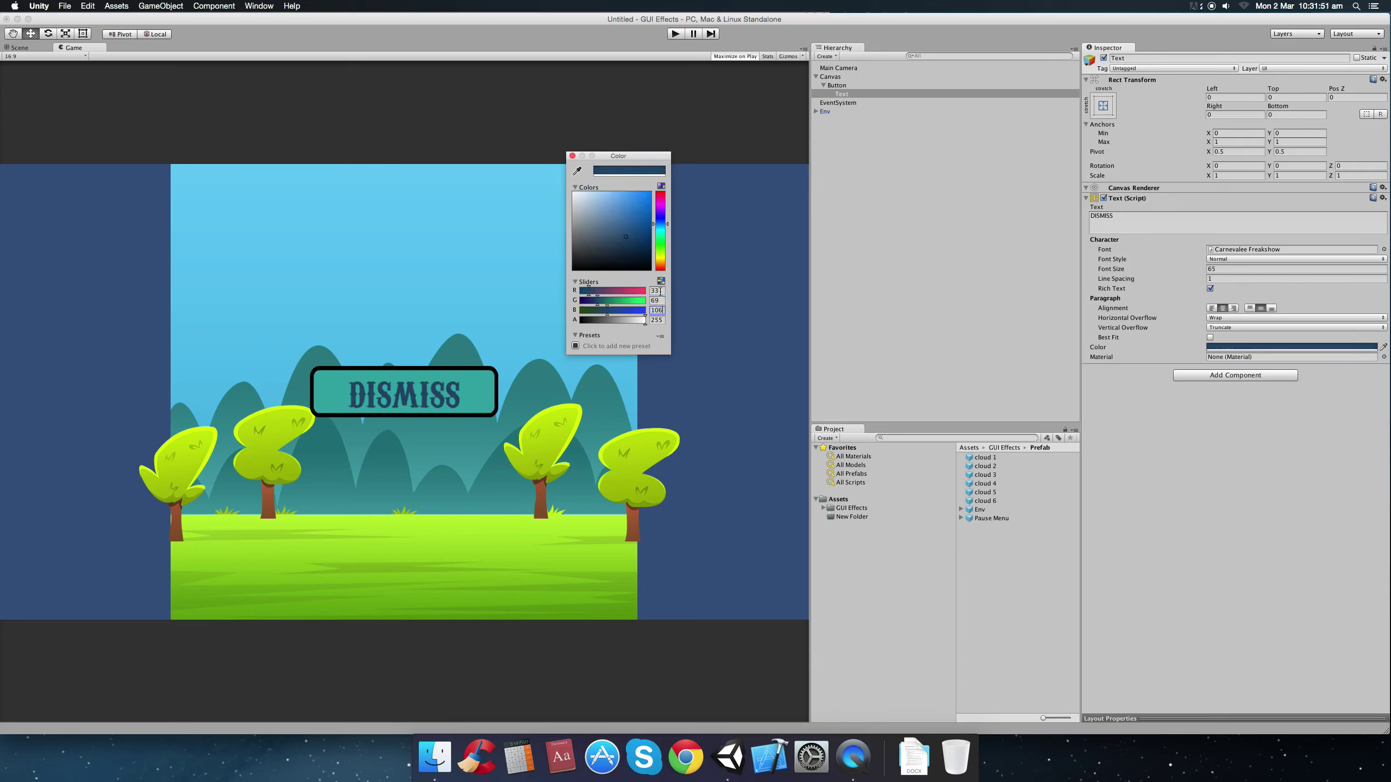
pyautogui.click(572, 156)
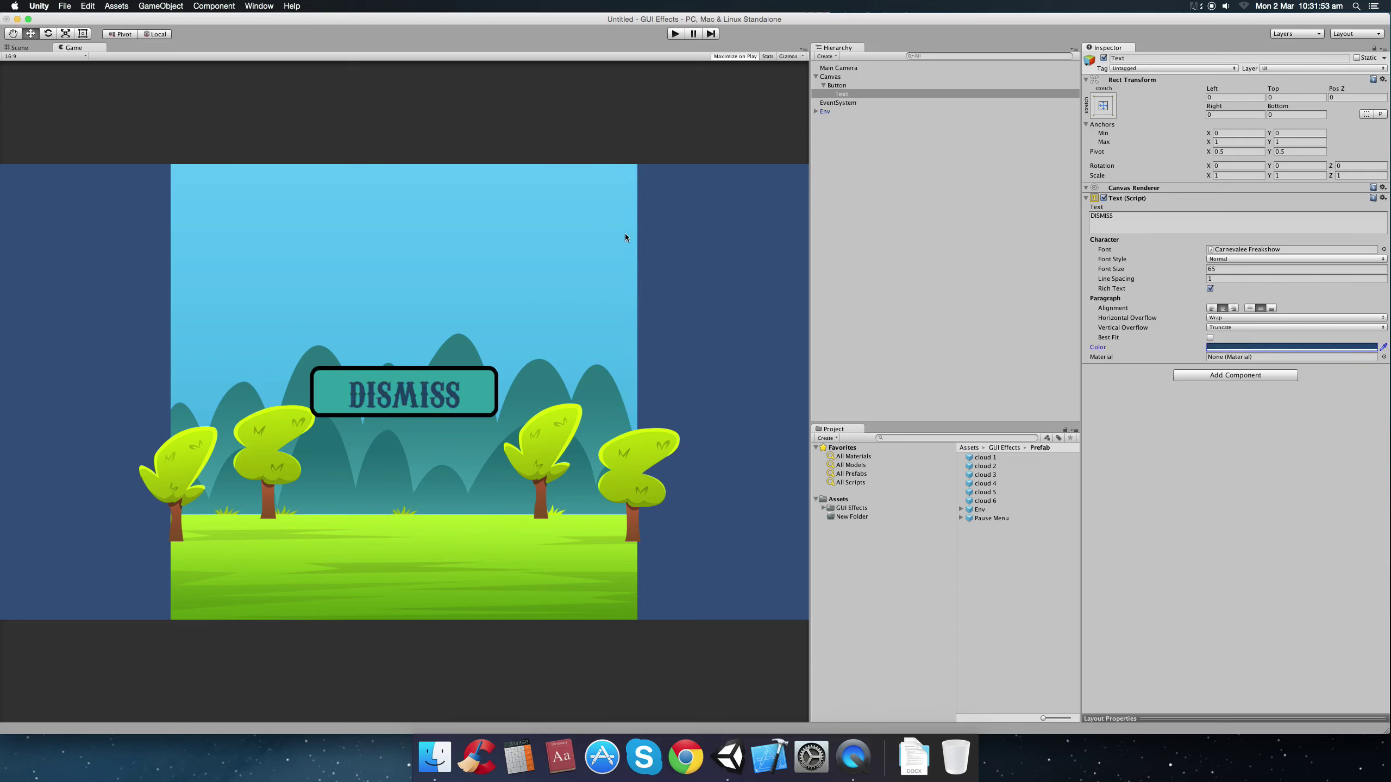
# Attach the GUIEffects script from the GUI Effects package's Main Scripts folder to the button.
pyautogui.click(843, 85)
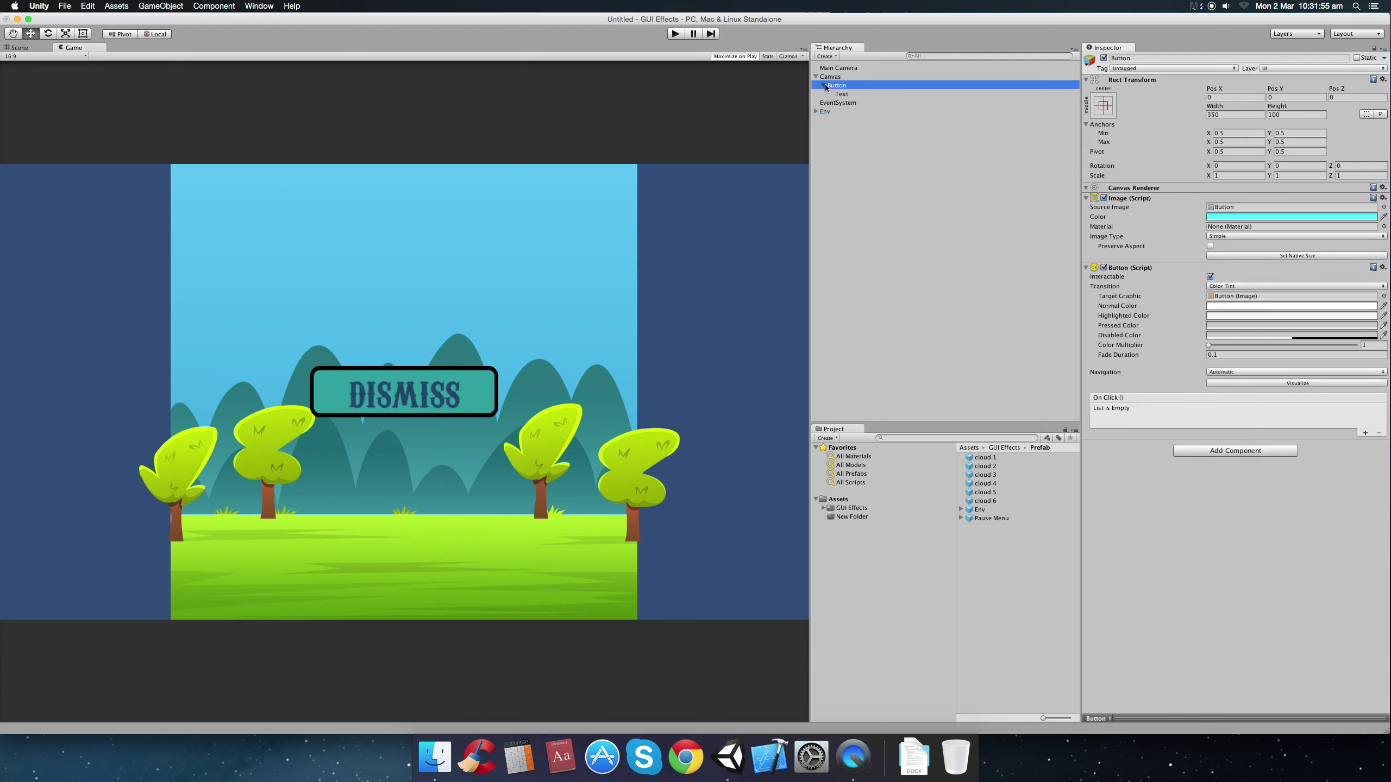
pyautogui.click(823, 85)
pyautogui.click(823, 508)
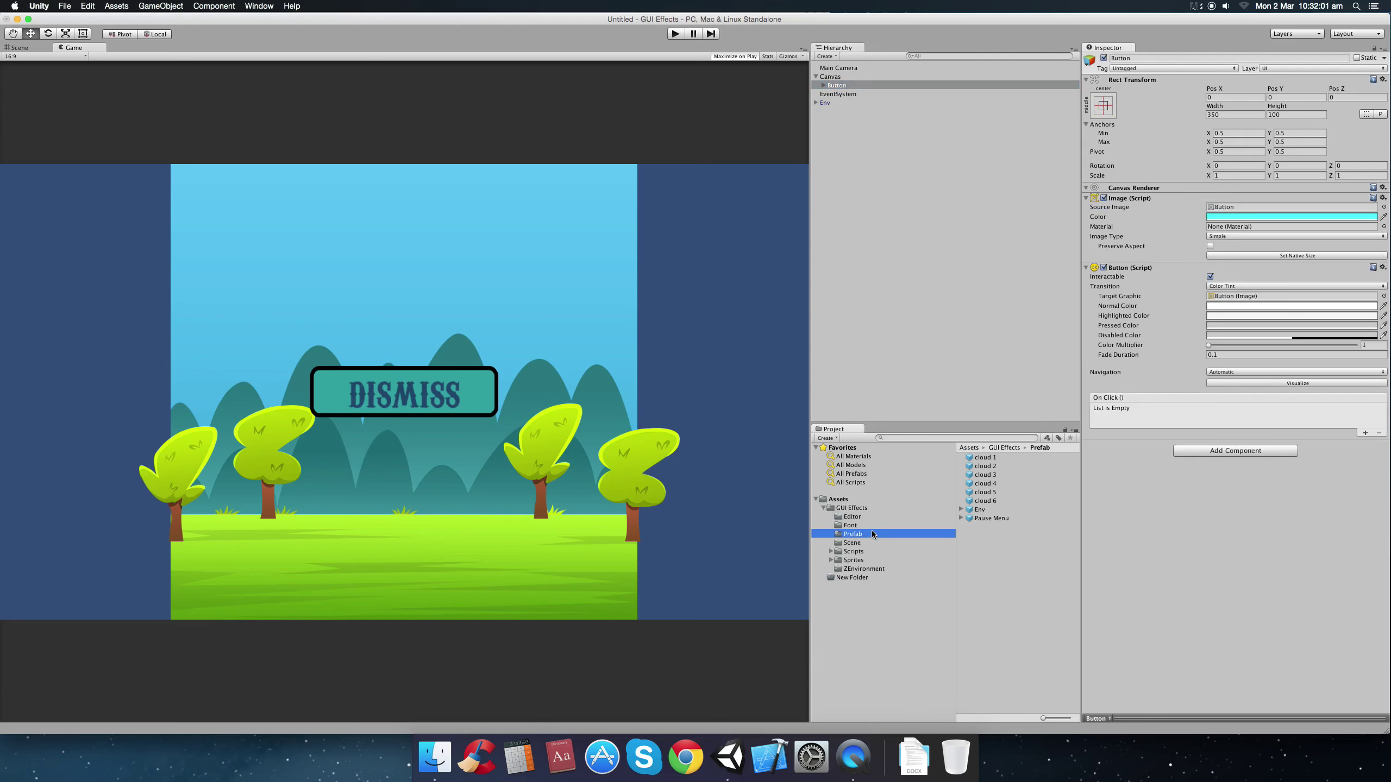
pyautogui.click(851, 552)
pyautogui.click(832, 552)
pyautogui.click(864, 561)
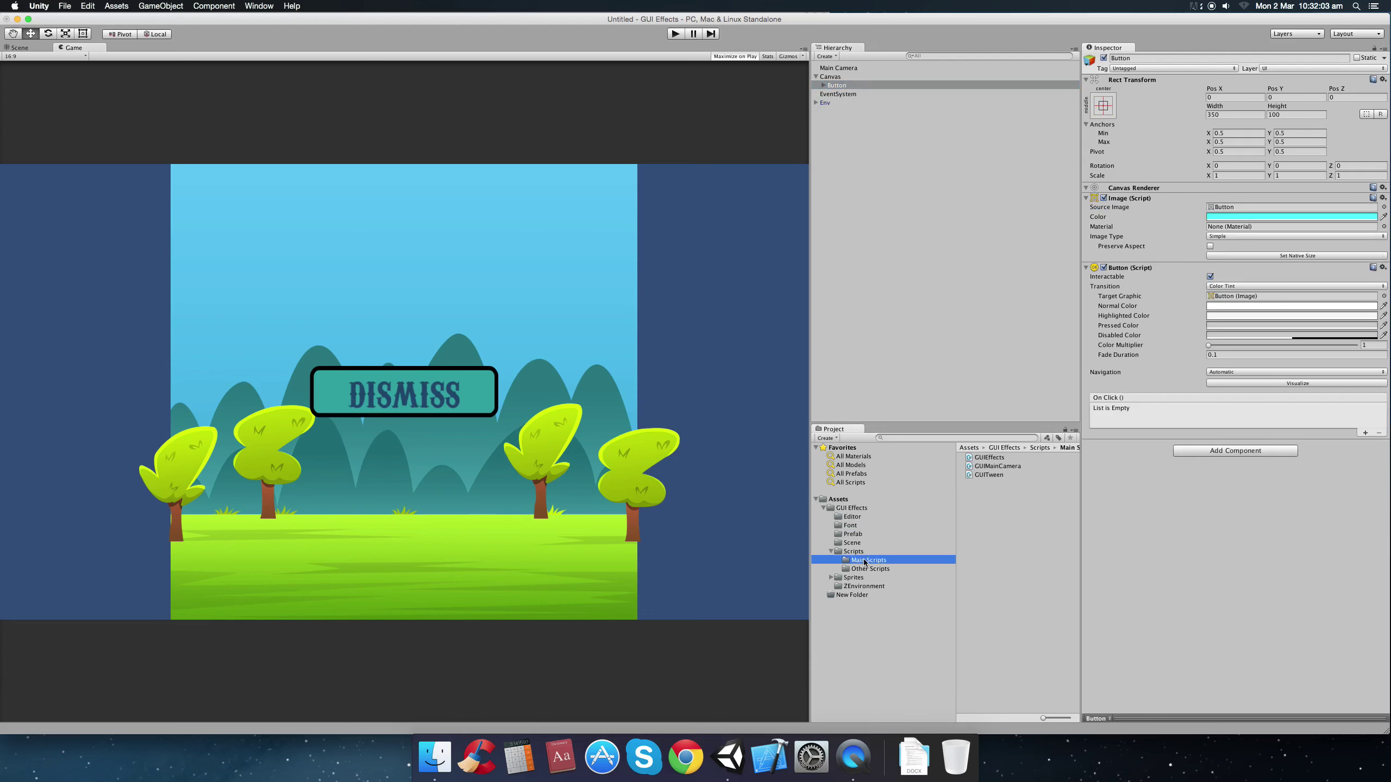
pyautogui.moveTo(993, 458); pyautogui.dragTo(1219, 523)
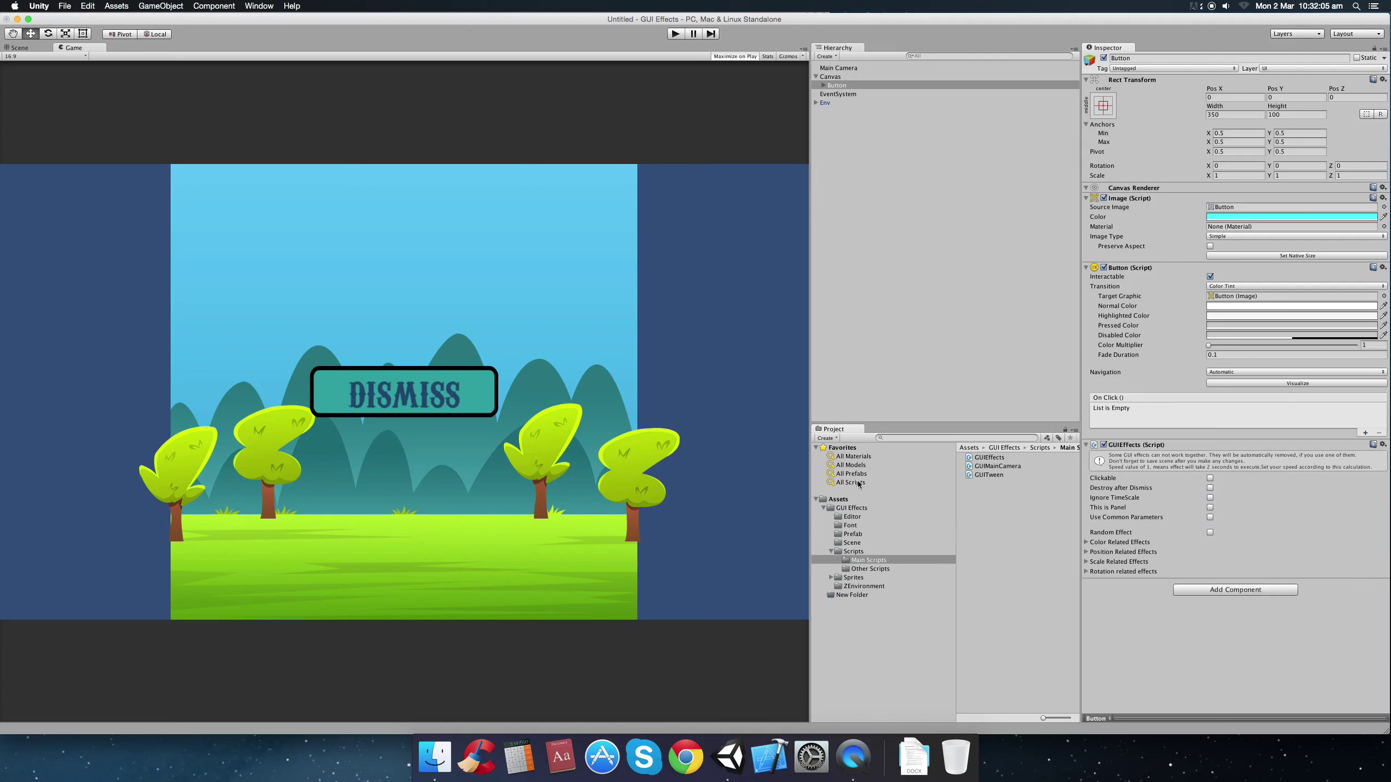
pyautogui.click(824, 507)
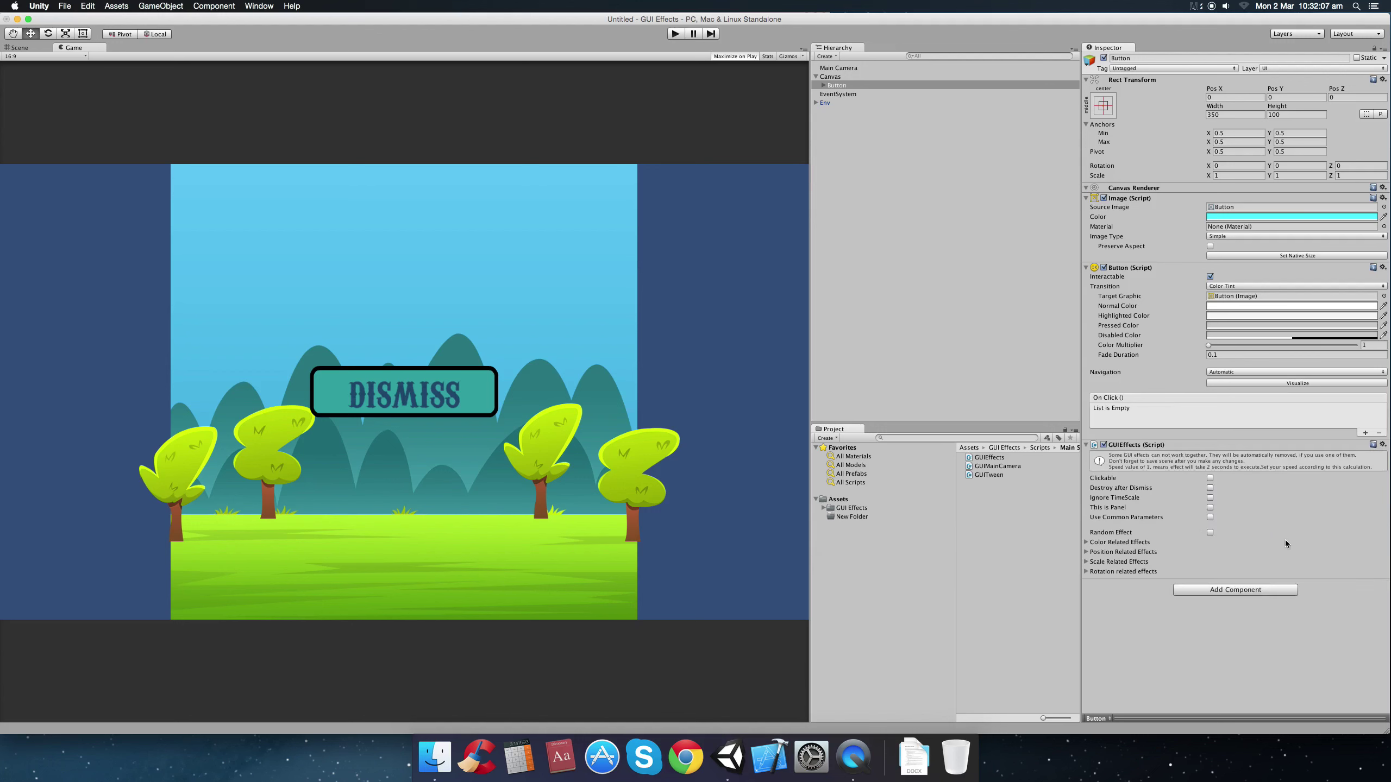
# Try the button's Random Effect option in play mode, stop playing and turn the option off again.
pyautogui.click(1209, 533)
pyautogui.click(676, 33)
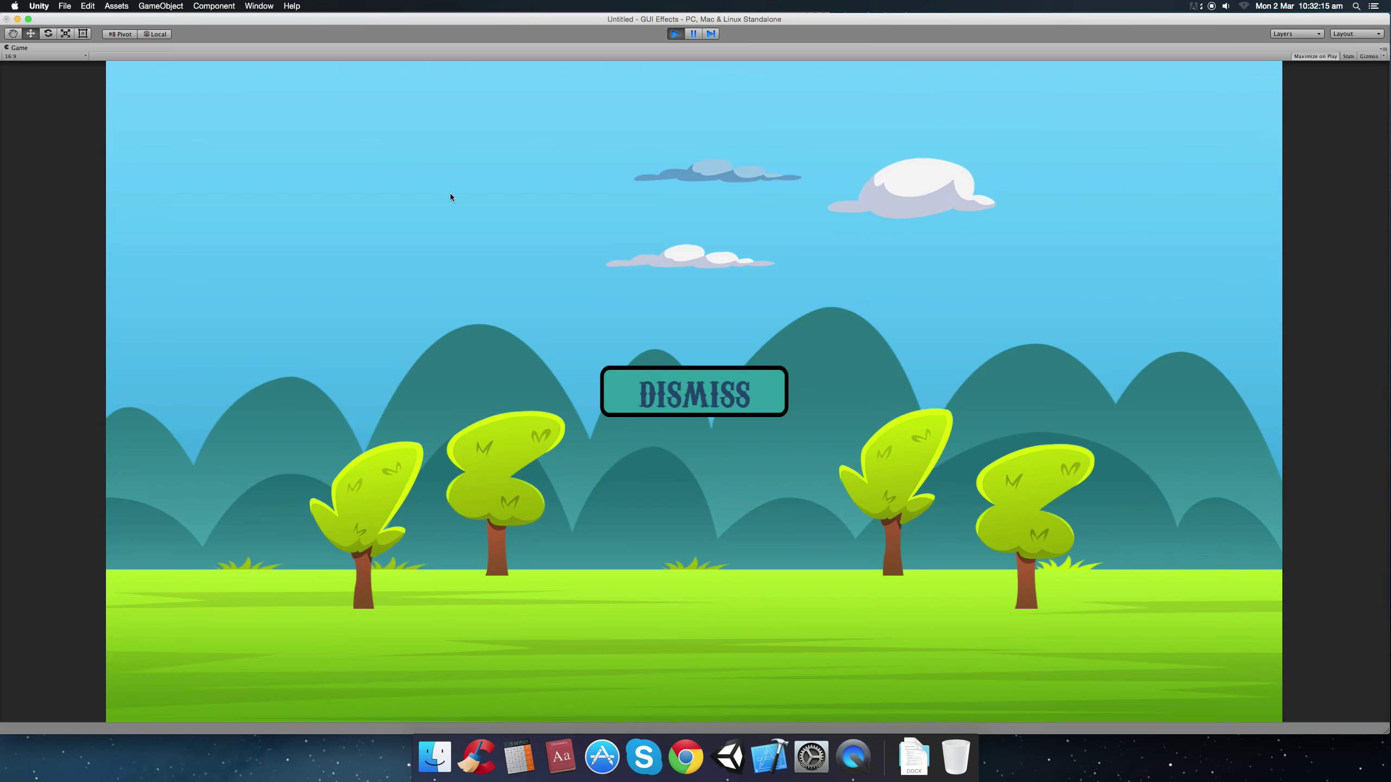
pyautogui.click(675, 34)
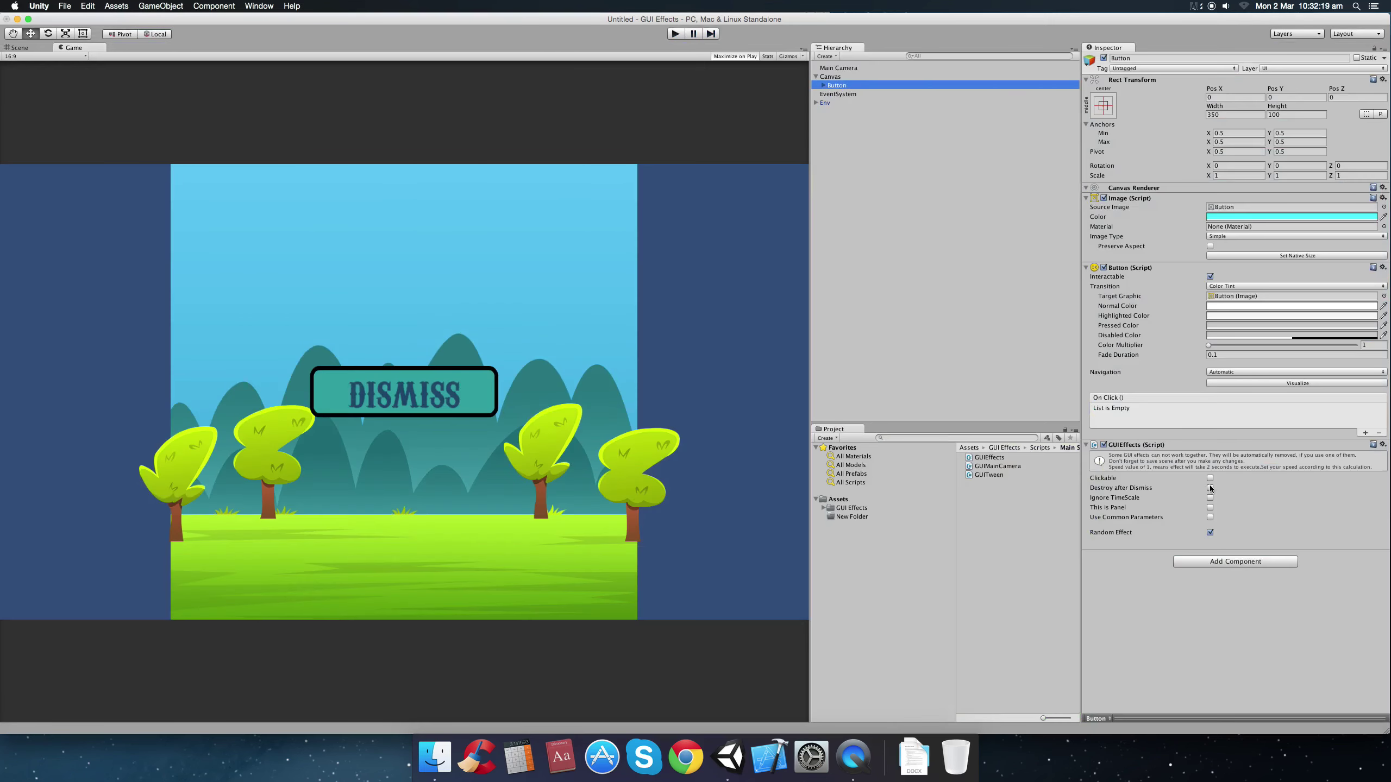
pyautogui.click(1210, 532)
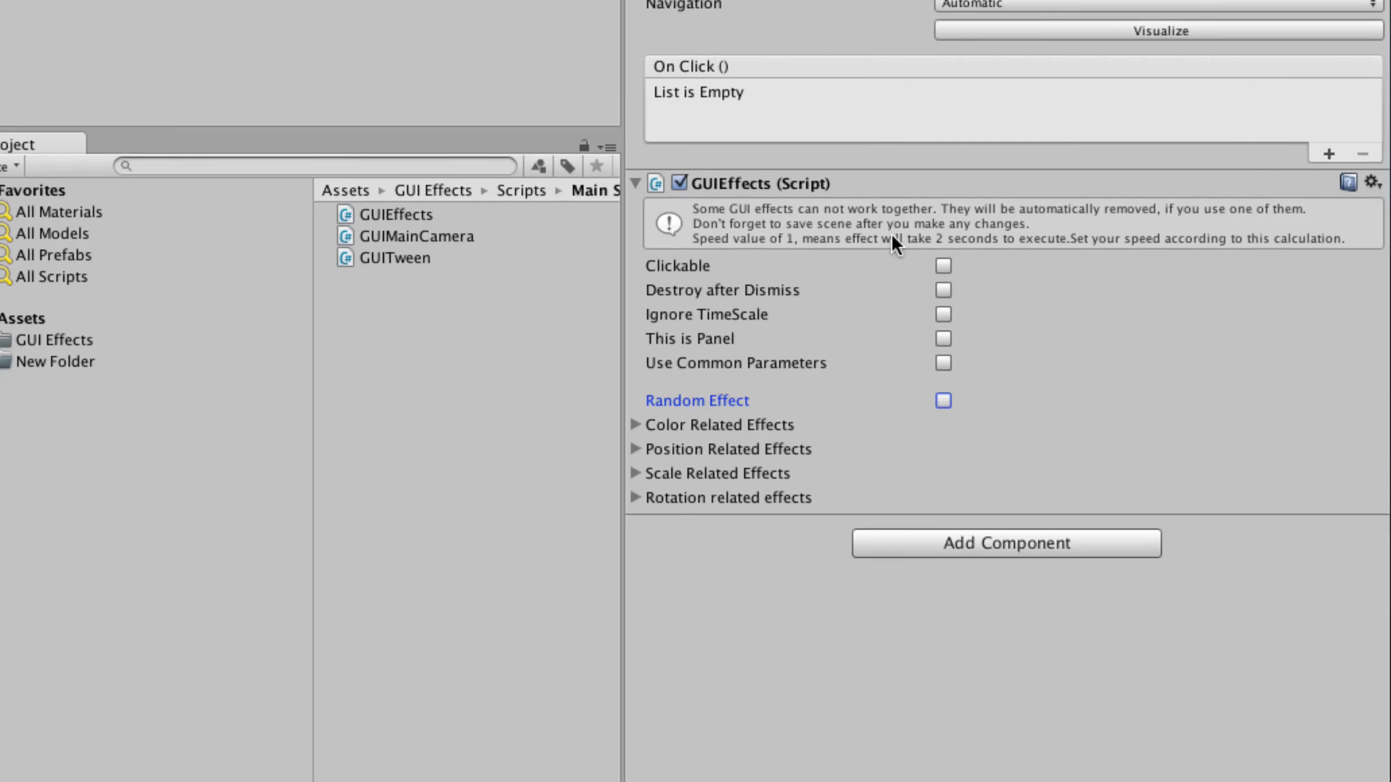
# Try the GUIEffects Clickable option, look at its Dismiss On Click list and leave Clickable disabled.
pyautogui.click(943, 268)
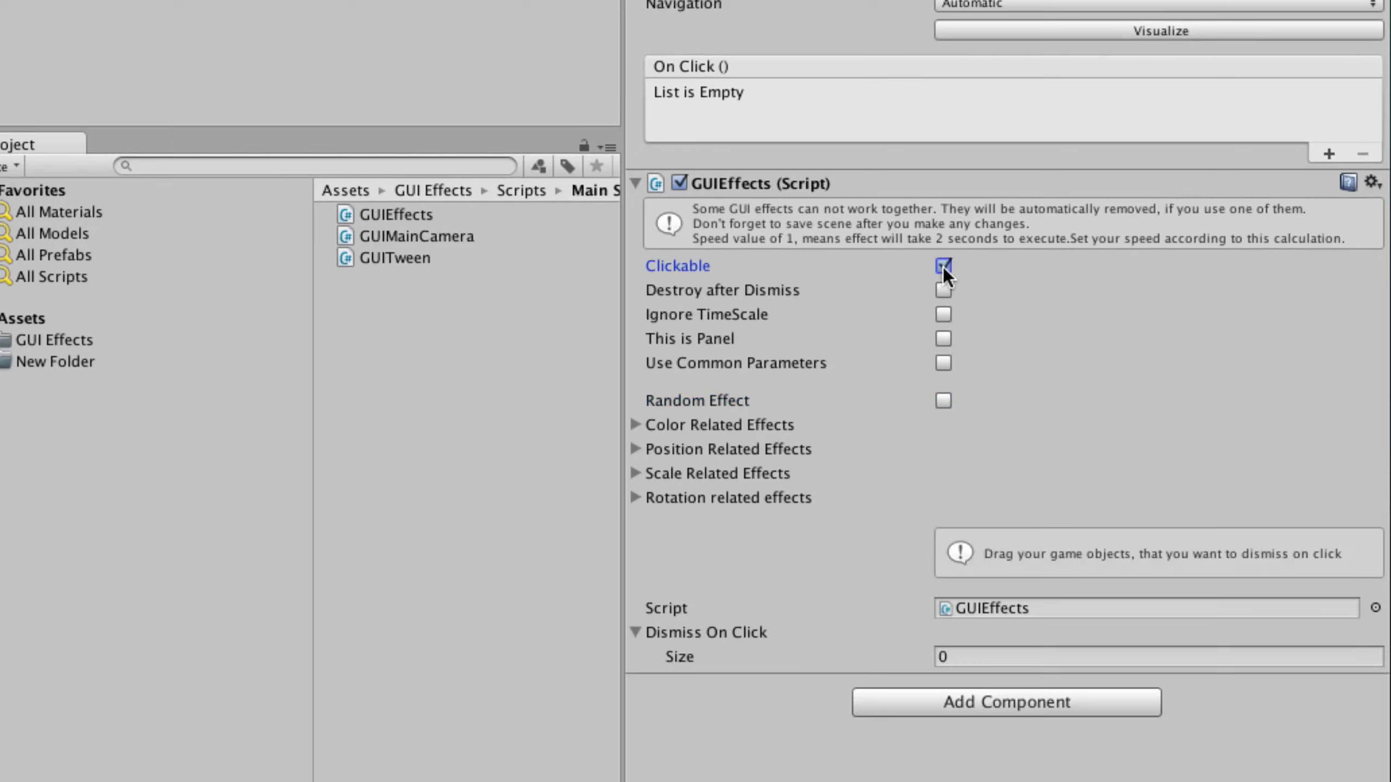
pyautogui.click(943, 267)
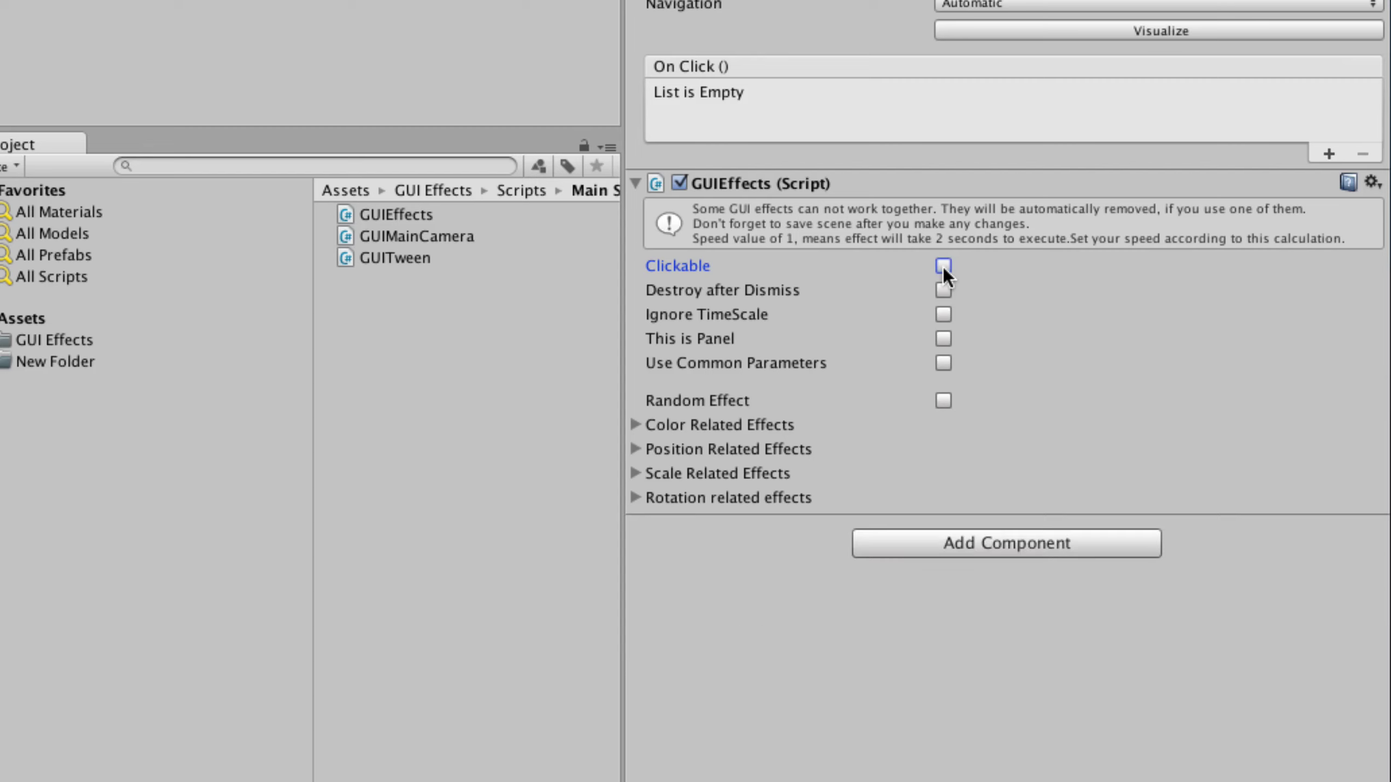
pyautogui.click(943, 268)
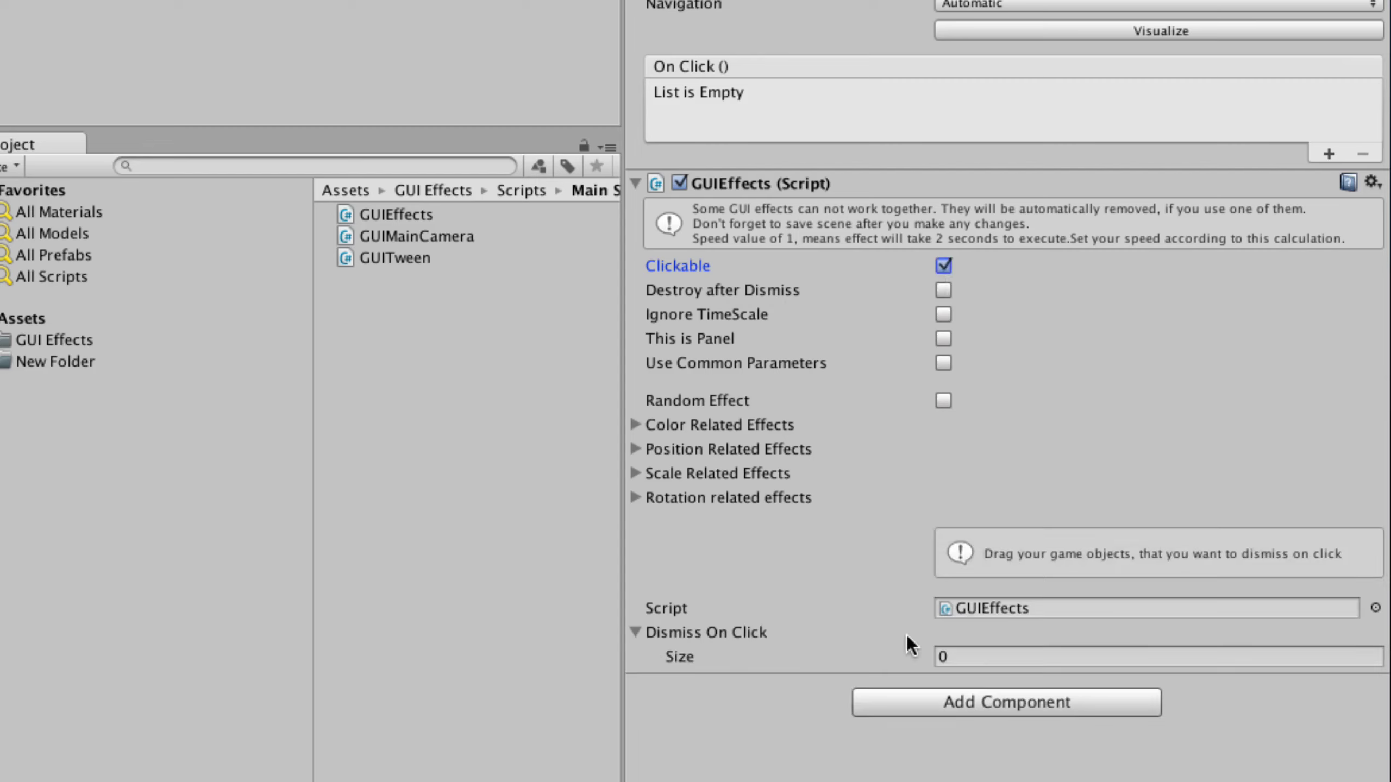
pyautogui.click(973, 656)
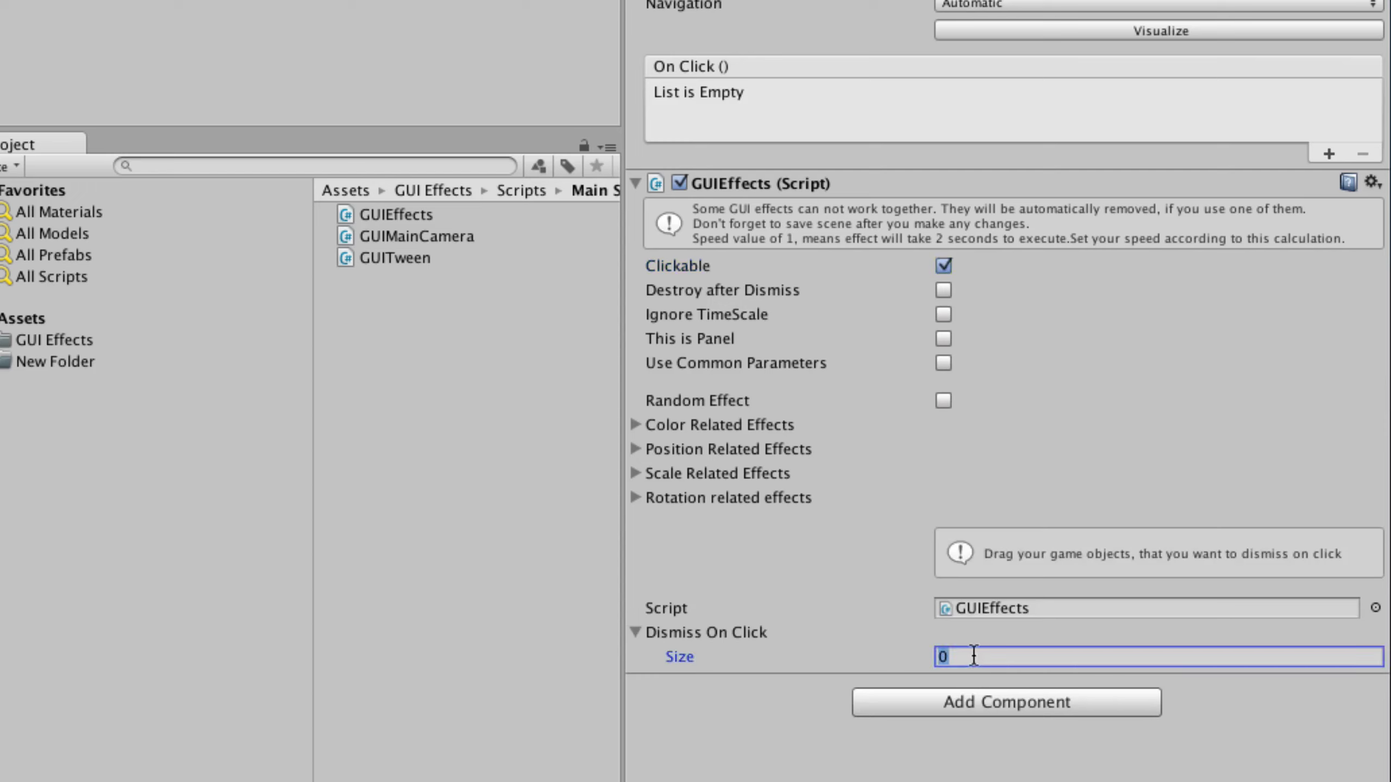
pyautogui.click(637, 632)
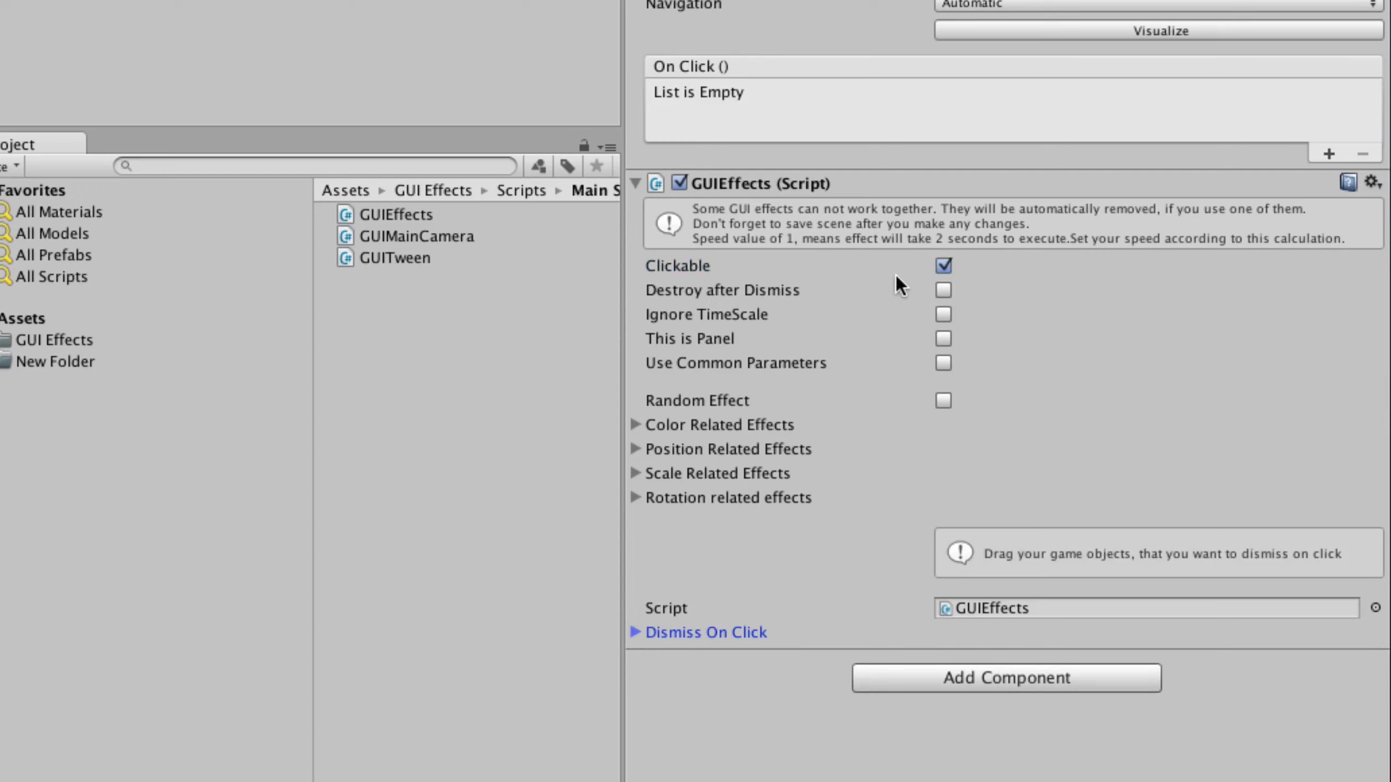
pyautogui.click(944, 266)
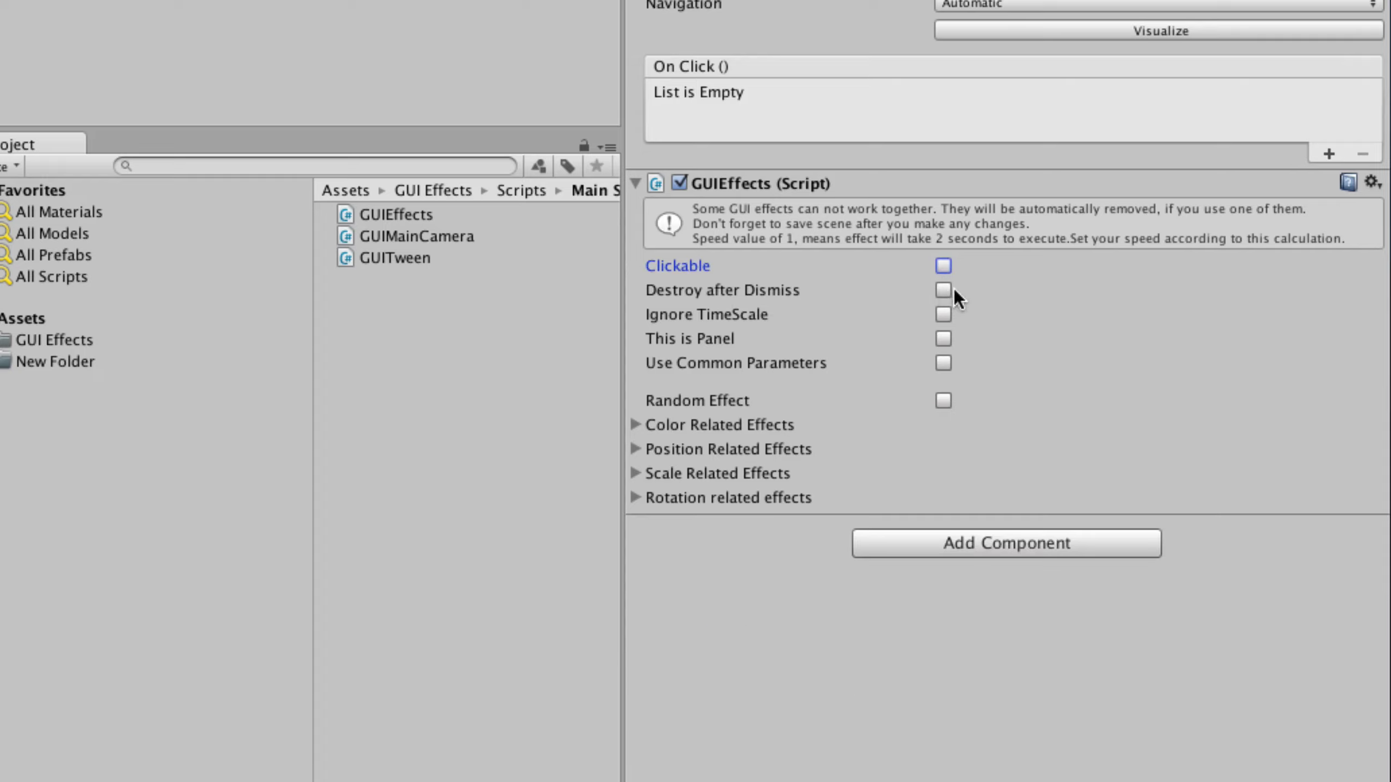
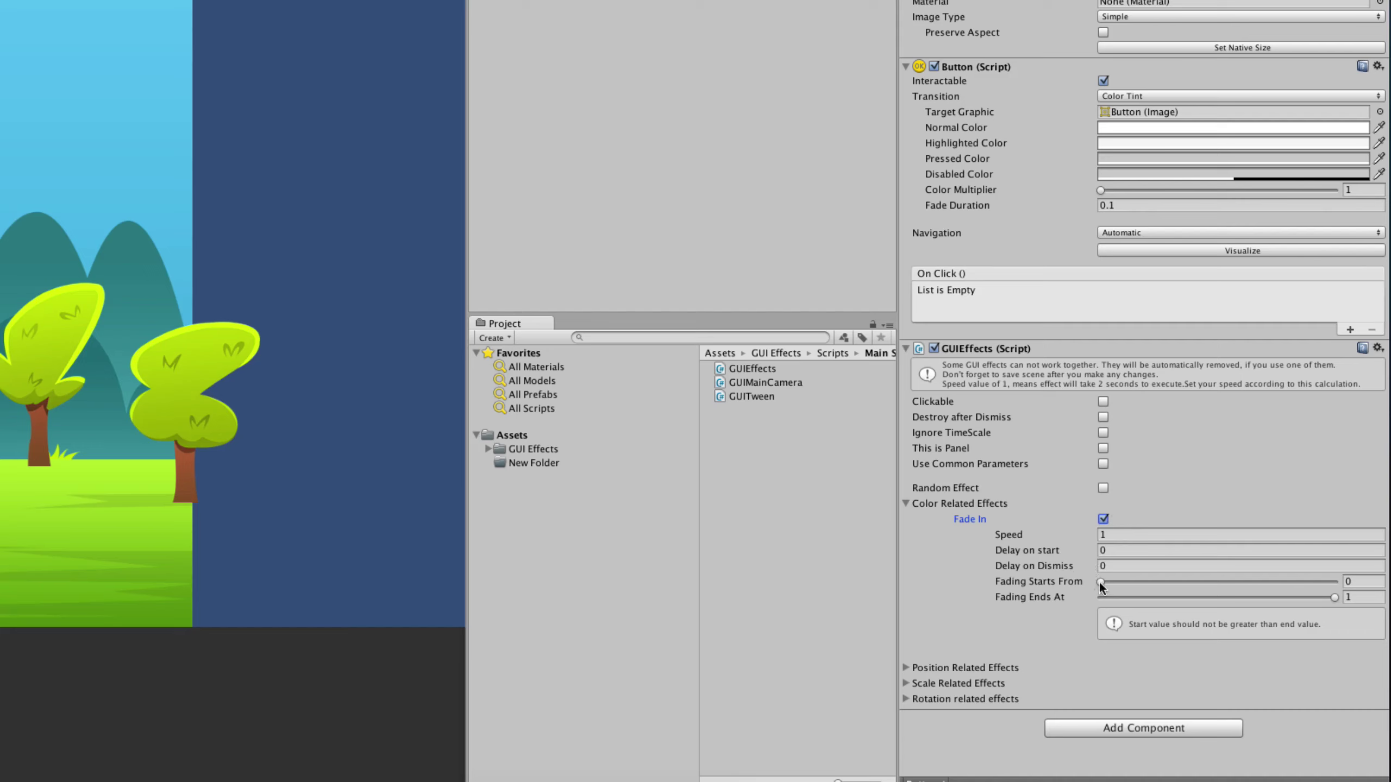
# Try out the Fade In start and end values, return them to 0 and 1, and preview the fade in play mode.
pyautogui.moveTo(1100, 583); pyautogui.dragTo(1313, 586)
pyautogui.moveTo(1334, 581); pyautogui.dragTo(1086, 602)
pyautogui.moveTo(1332, 593); pyautogui.dragTo(1084, 660)
pyautogui.moveTo(1102, 600); pyautogui.dragTo(1287, 622)
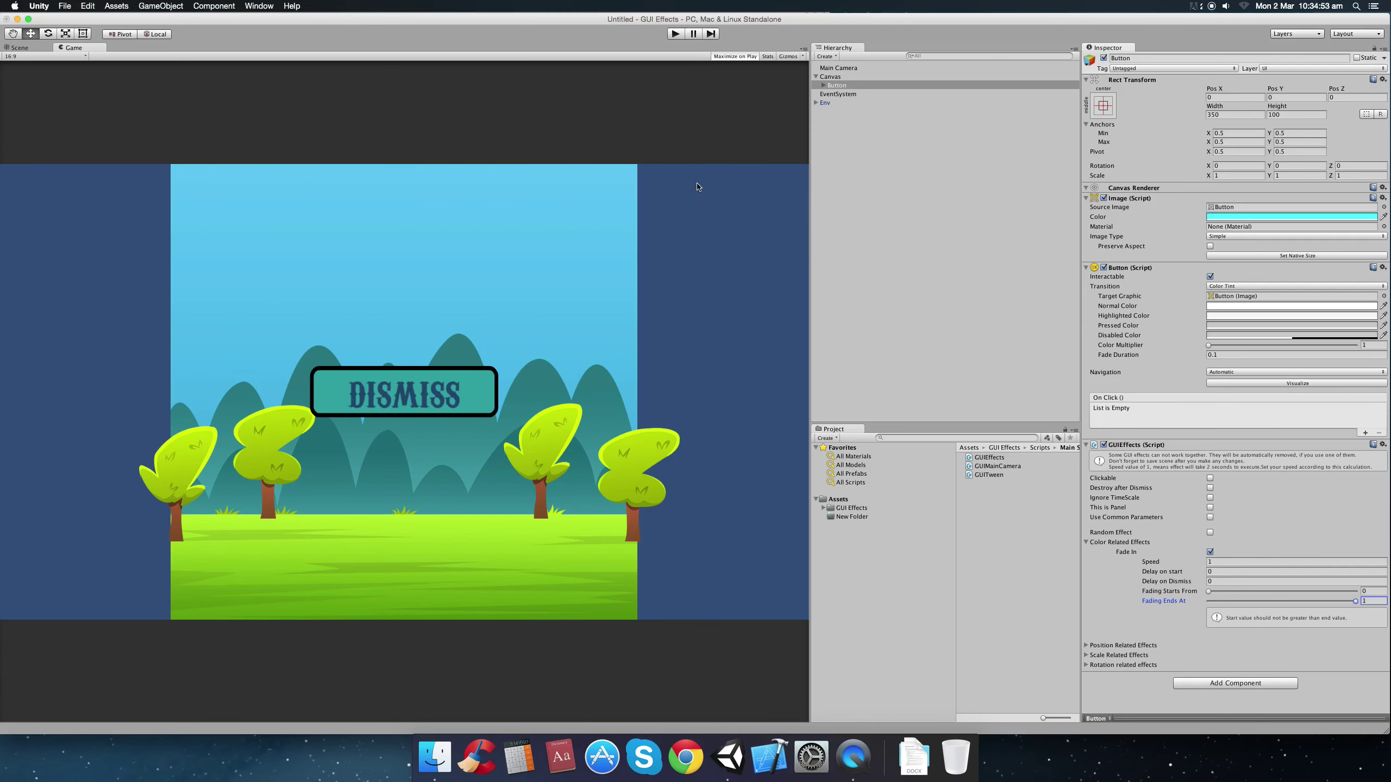
pyautogui.click(675, 34)
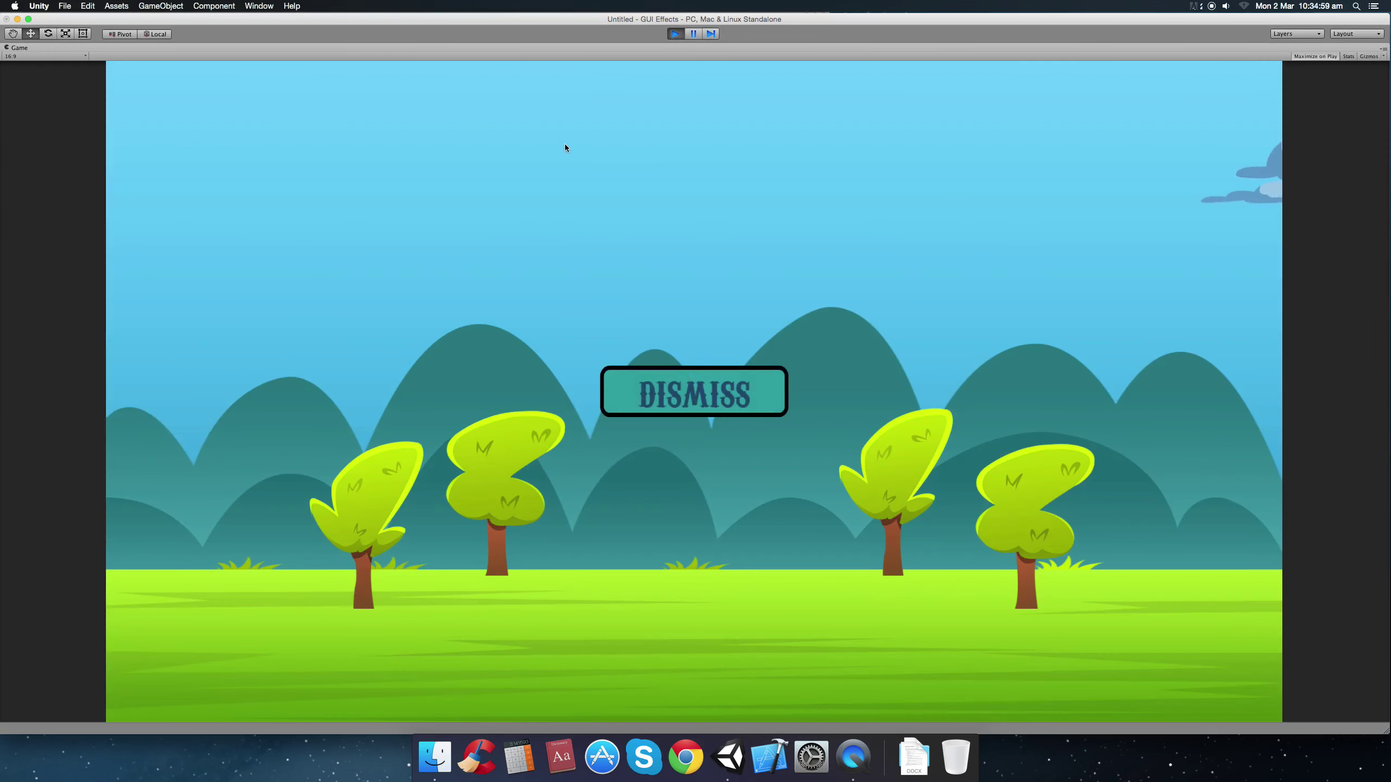
pyautogui.click(677, 35)
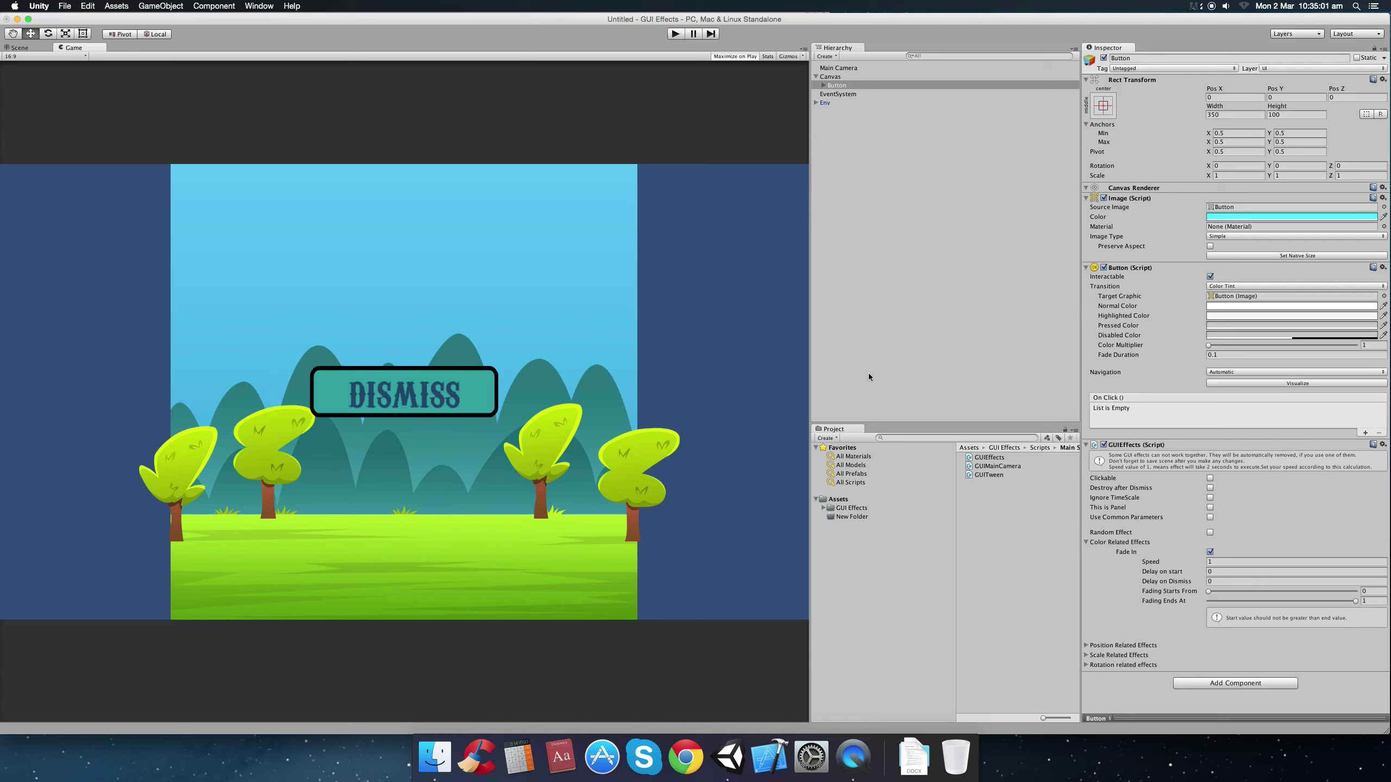
# Set the Fade In effect's Delay on start to 2 and preview it in play mode, leaving the scene unsaved.
pyautogui.click(1224, 571)
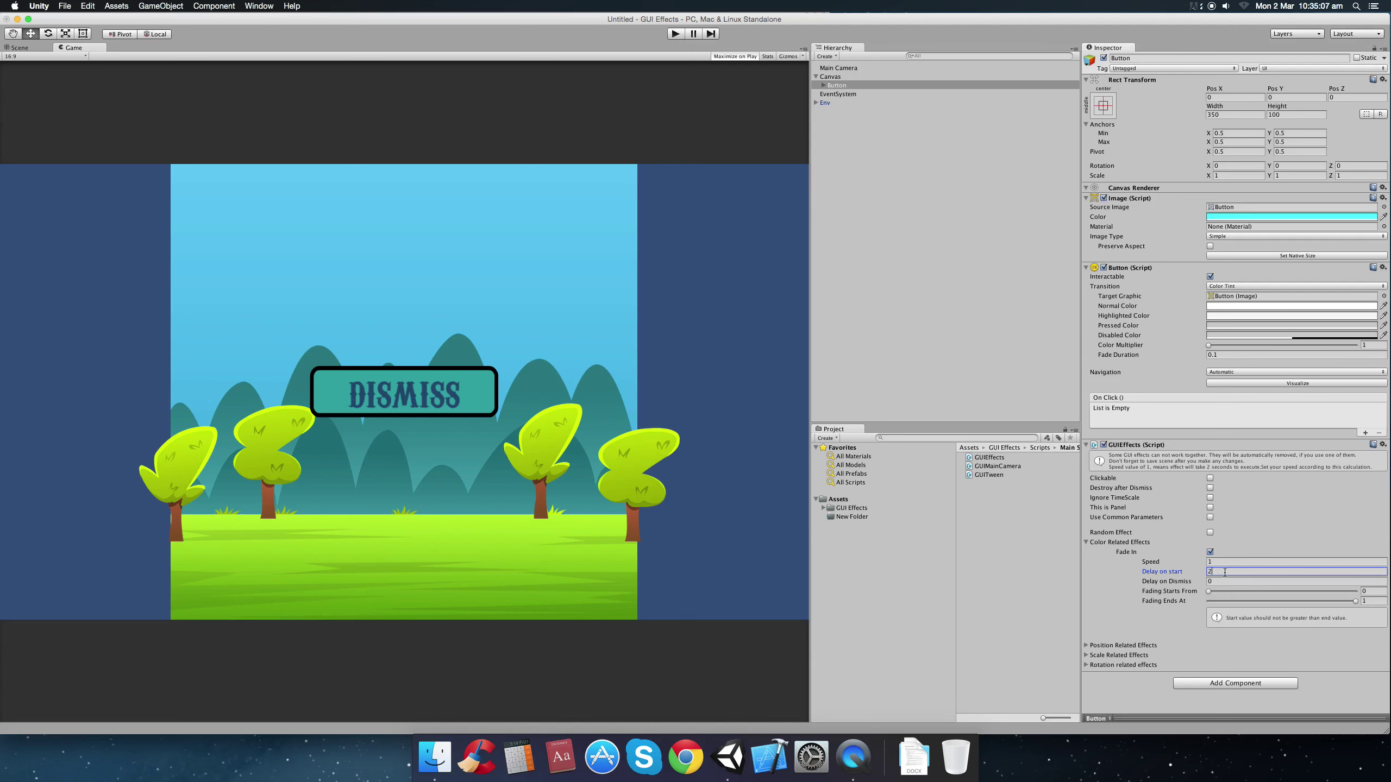
pyautogui.write('2')
pyautogui.press('super+s')
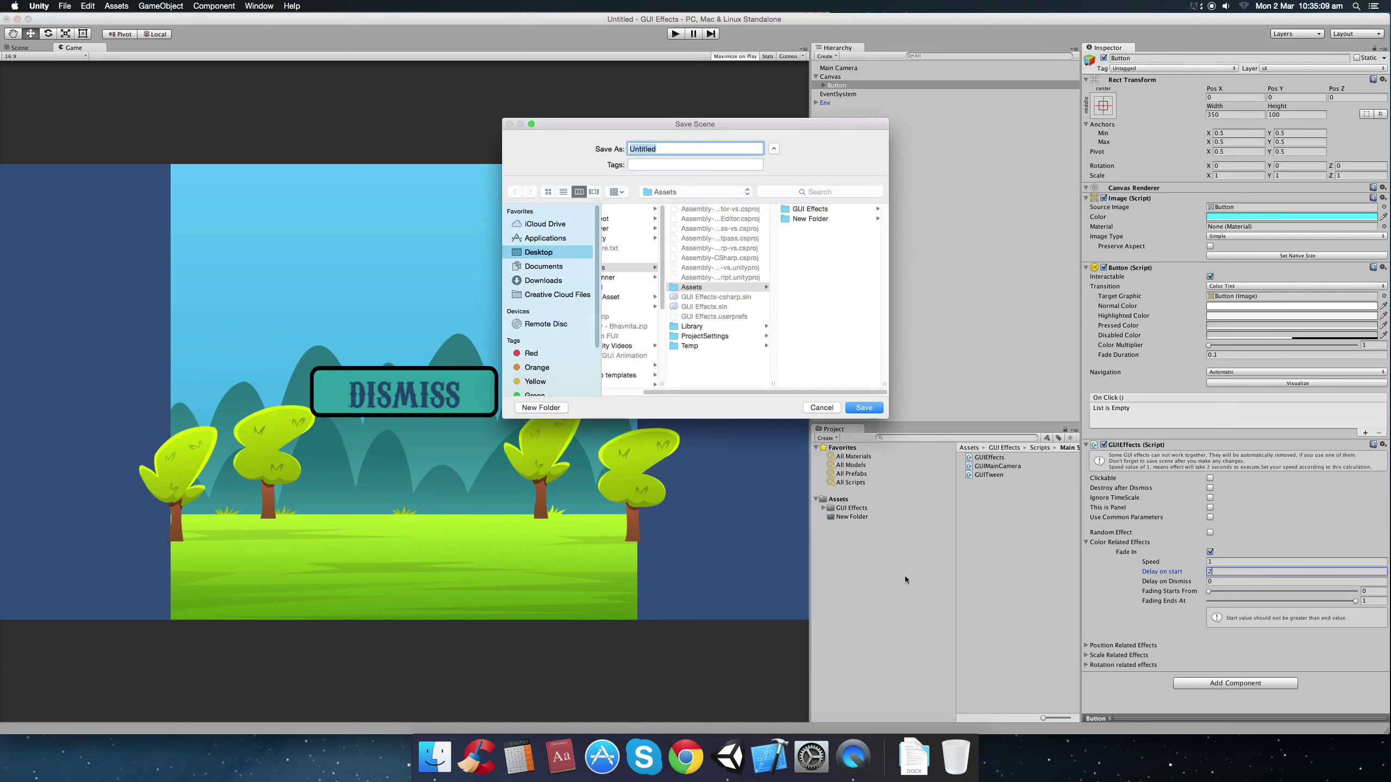
pyautogui.click(819, 407)
pyautogui.press('super+p')
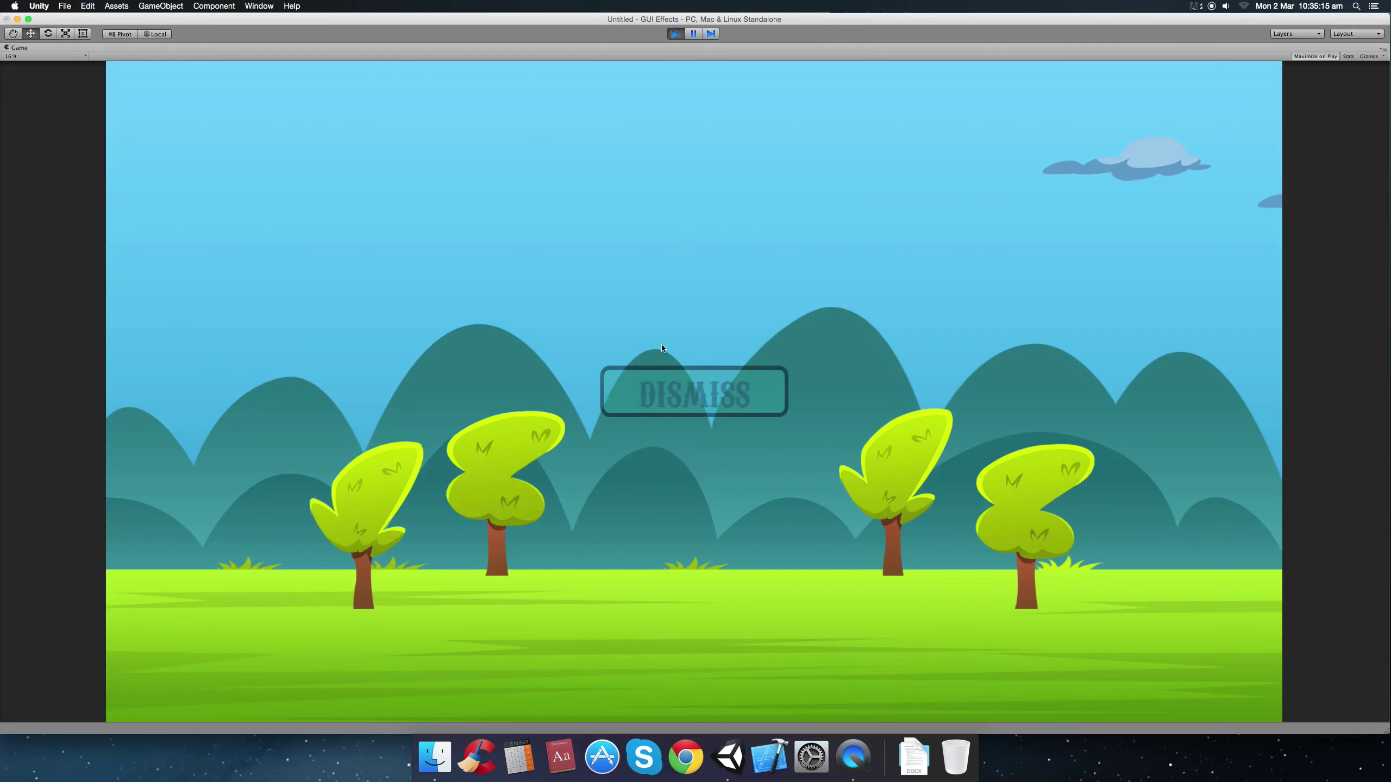
pyautogui.press('super+p')
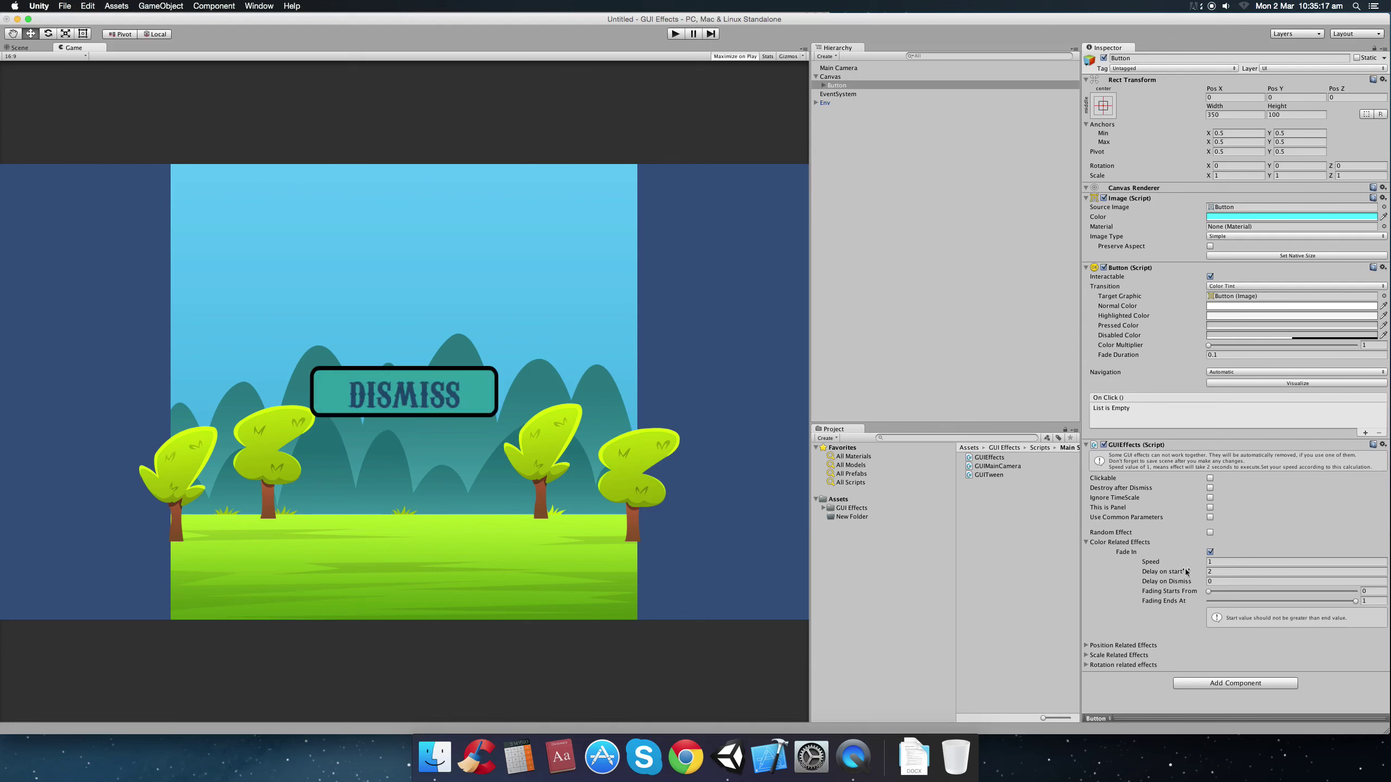
# Disable the Fade In effect, collapse the color related effects and expand the position related effects.
pyautogui.click(1210, 552)
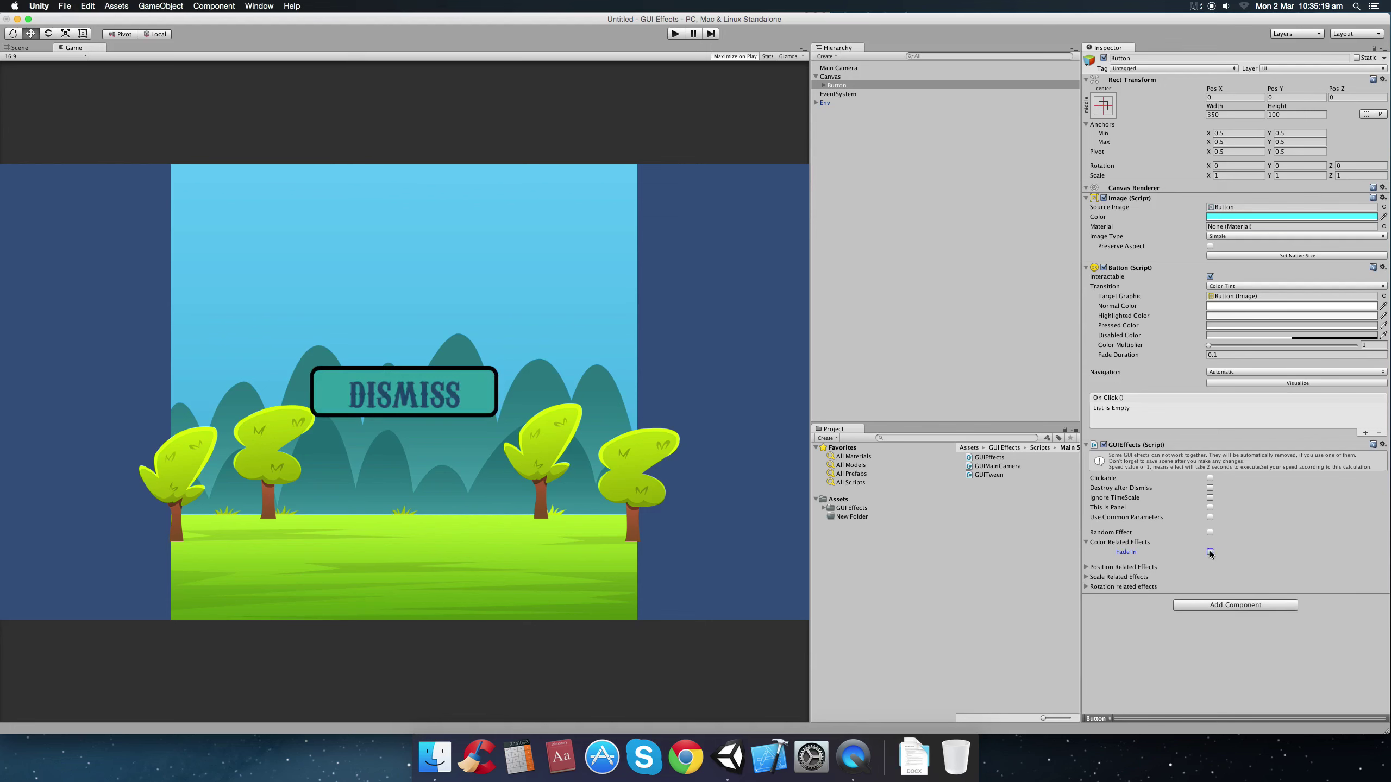
pyautogui.click(1088, 543)
pyautogui.click(1088, 557)
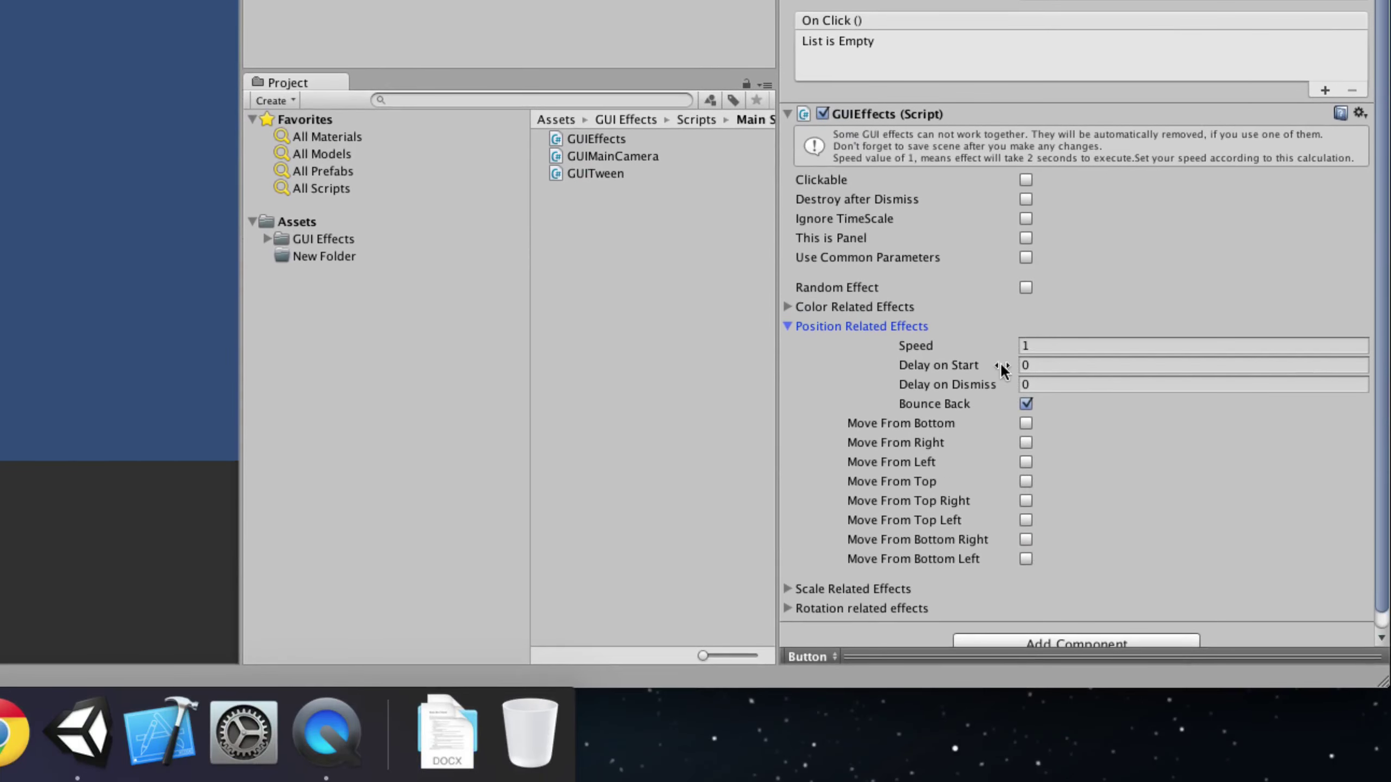
# Disable Bounce Back for the position effects, enable Move From Bottom and preview the animation in play mode.
pyautogui.click(1026, 403)
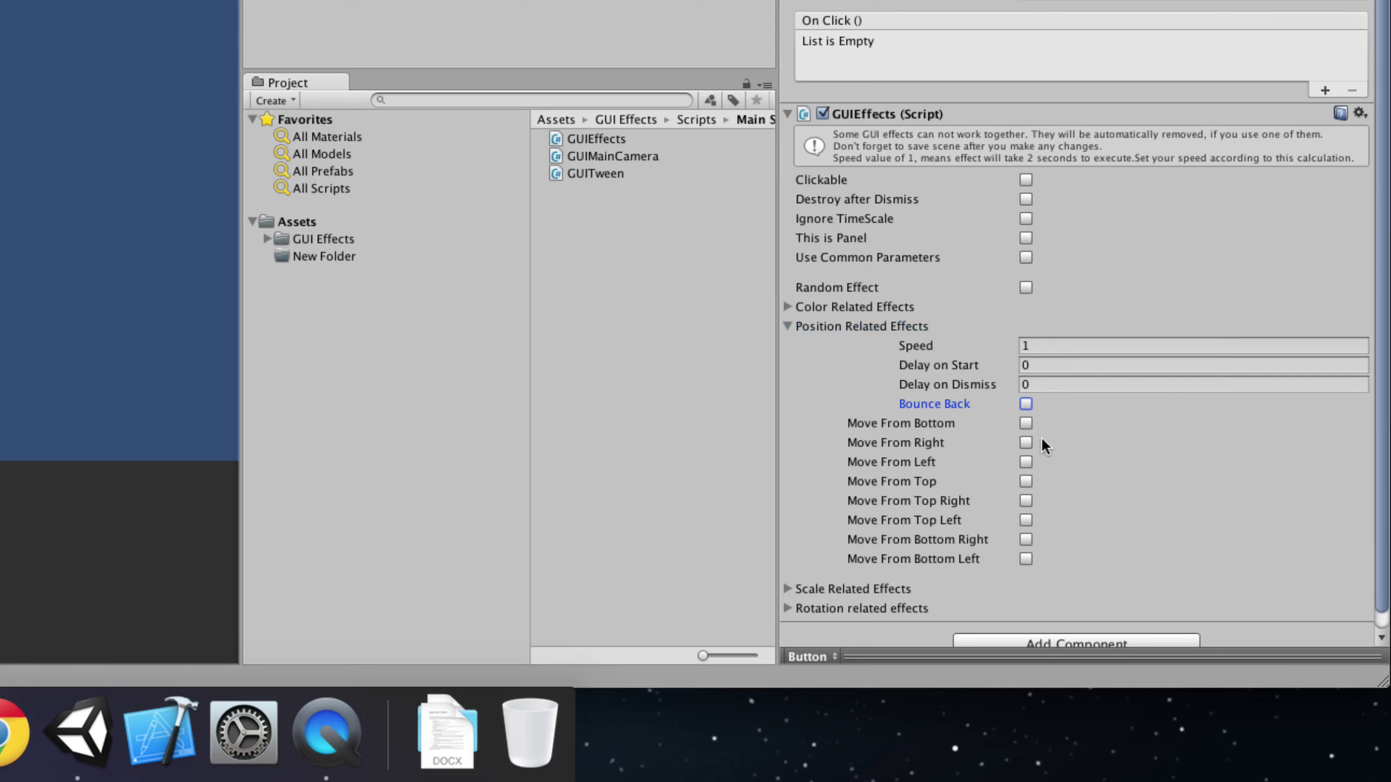
pyautogui.click(1023, 424)
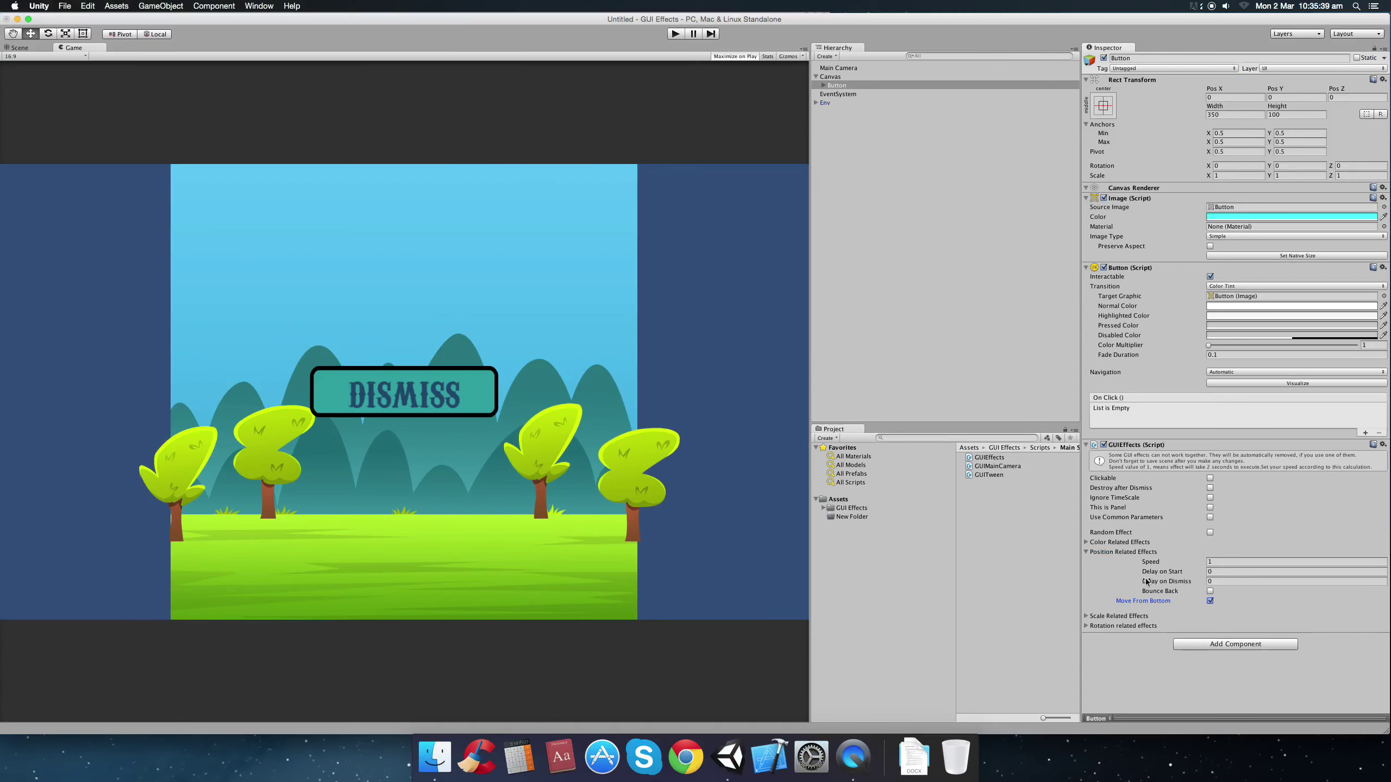
pyautogui.press('super+p')
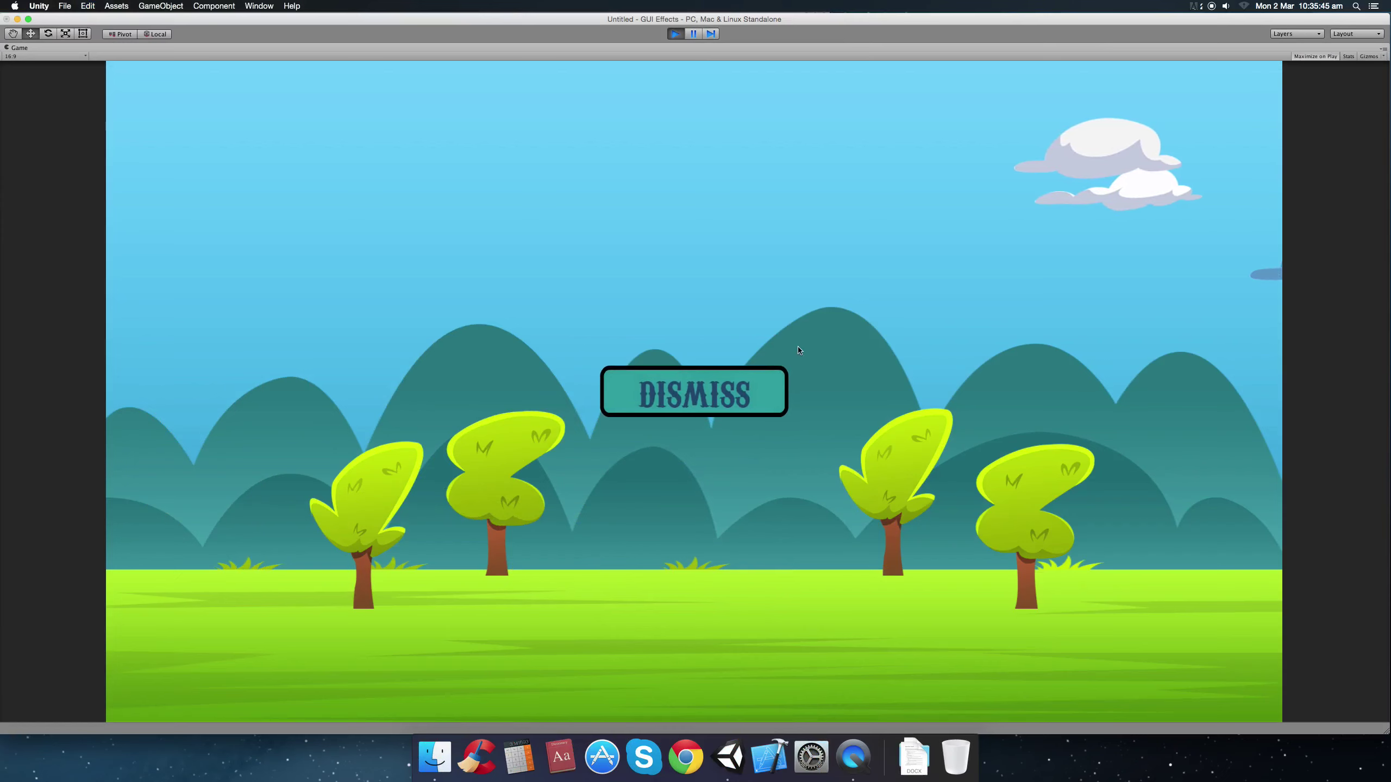
pyautogui.click(675, 34)
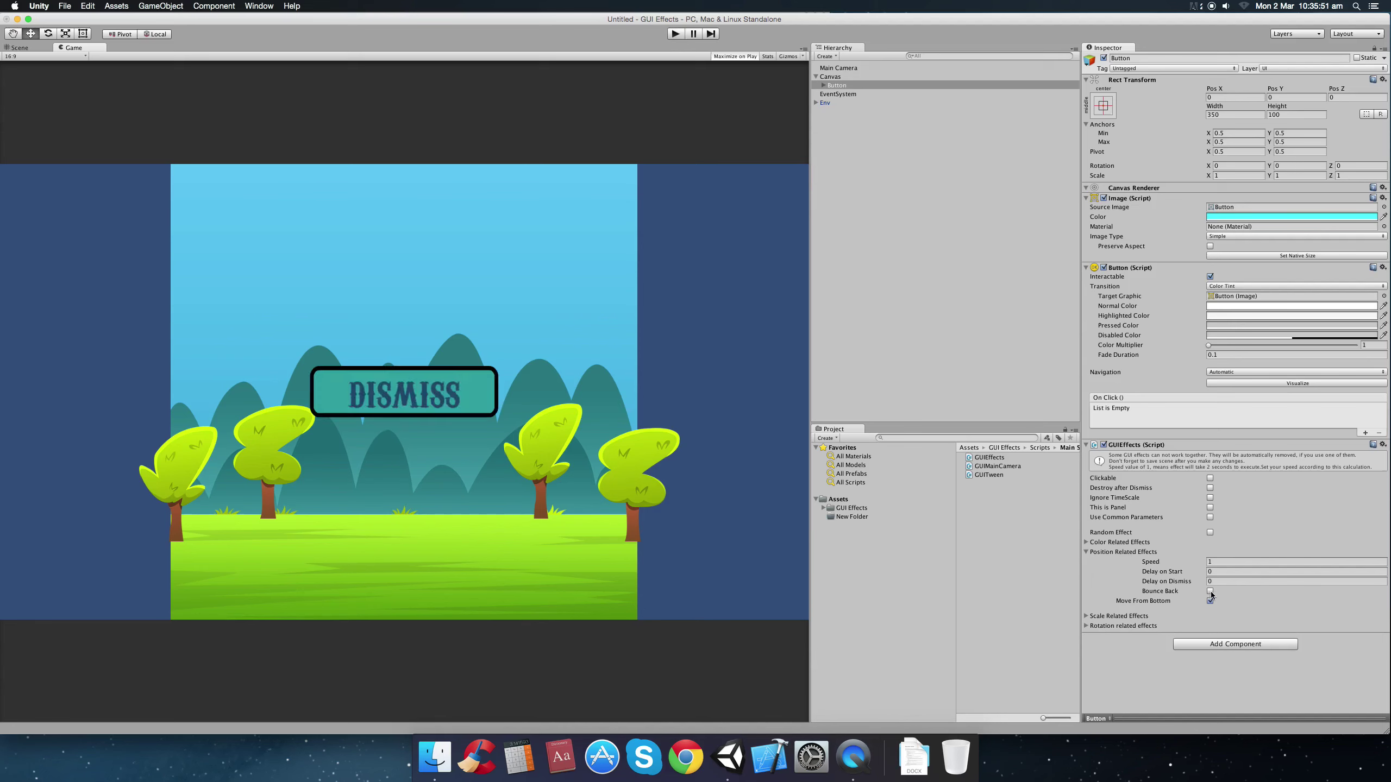
# Enable Bounce Back again, preview Move From Bottom in play mode, stop playing and disable Move From Bottom.
pyautogui.click(1210, 592)
pyautogui.click(675, 34)
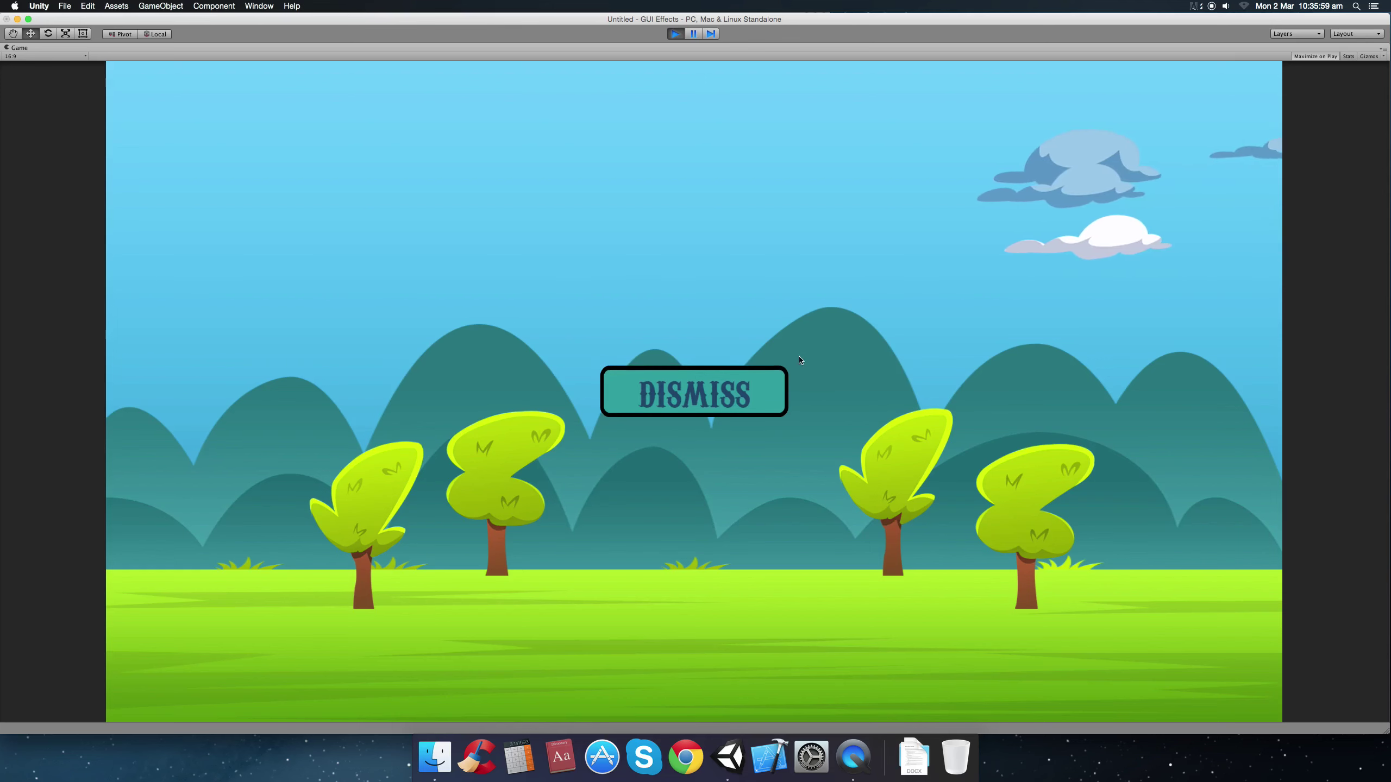
pyautogui.click(677, 35)
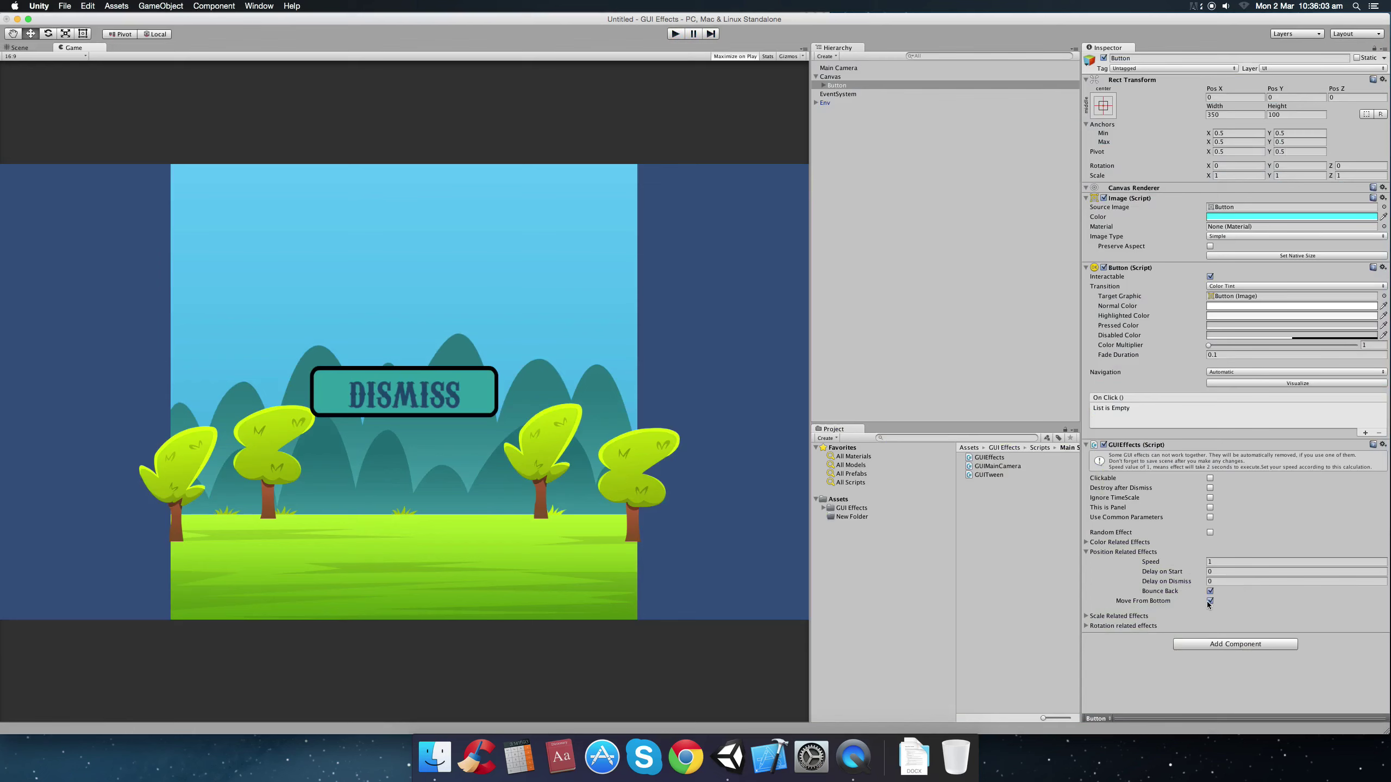
pyautogui.click(1209, 601)
# Enable Move From Right, preview it in play mode with Bounce Back on, stop playing and disable it.
pyautogui.scroll(-1, 1232, 609)
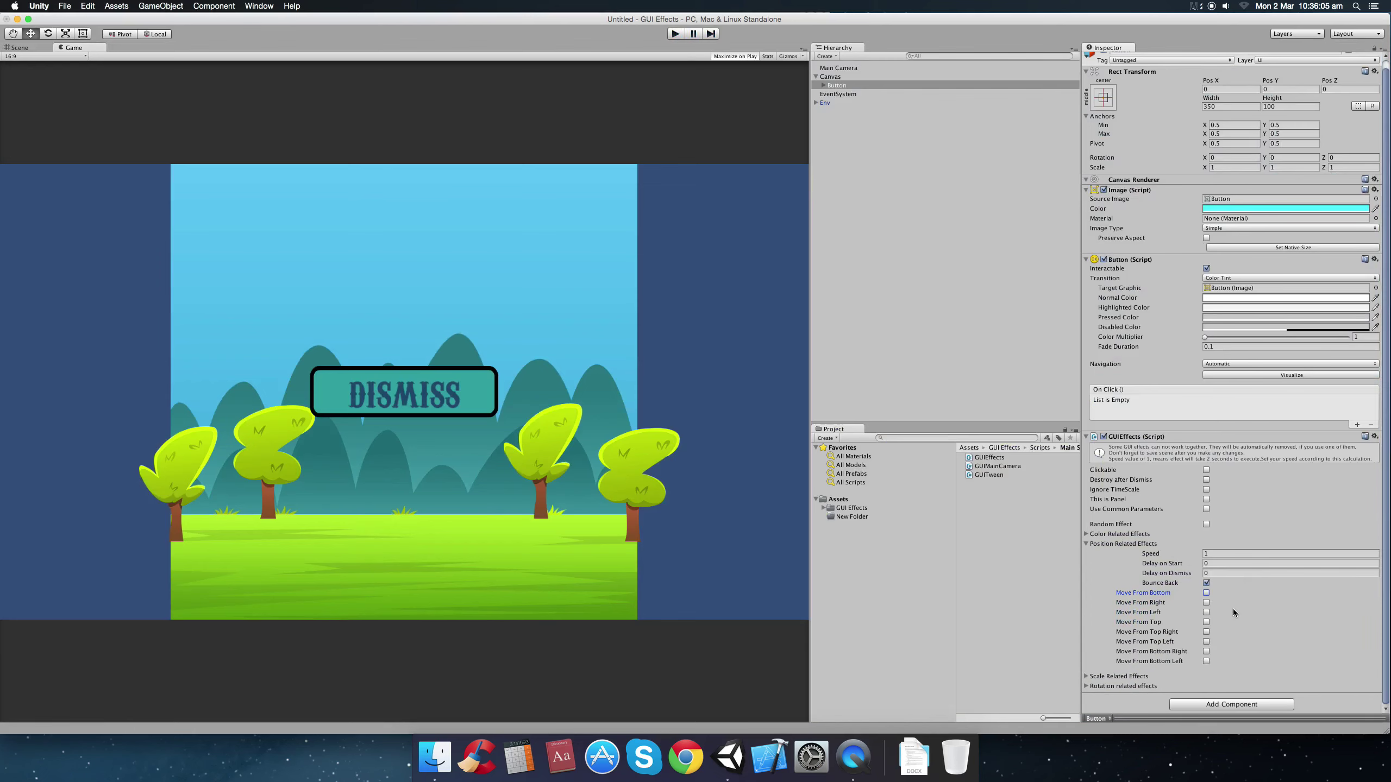
pyautogui.click(1207, 602)
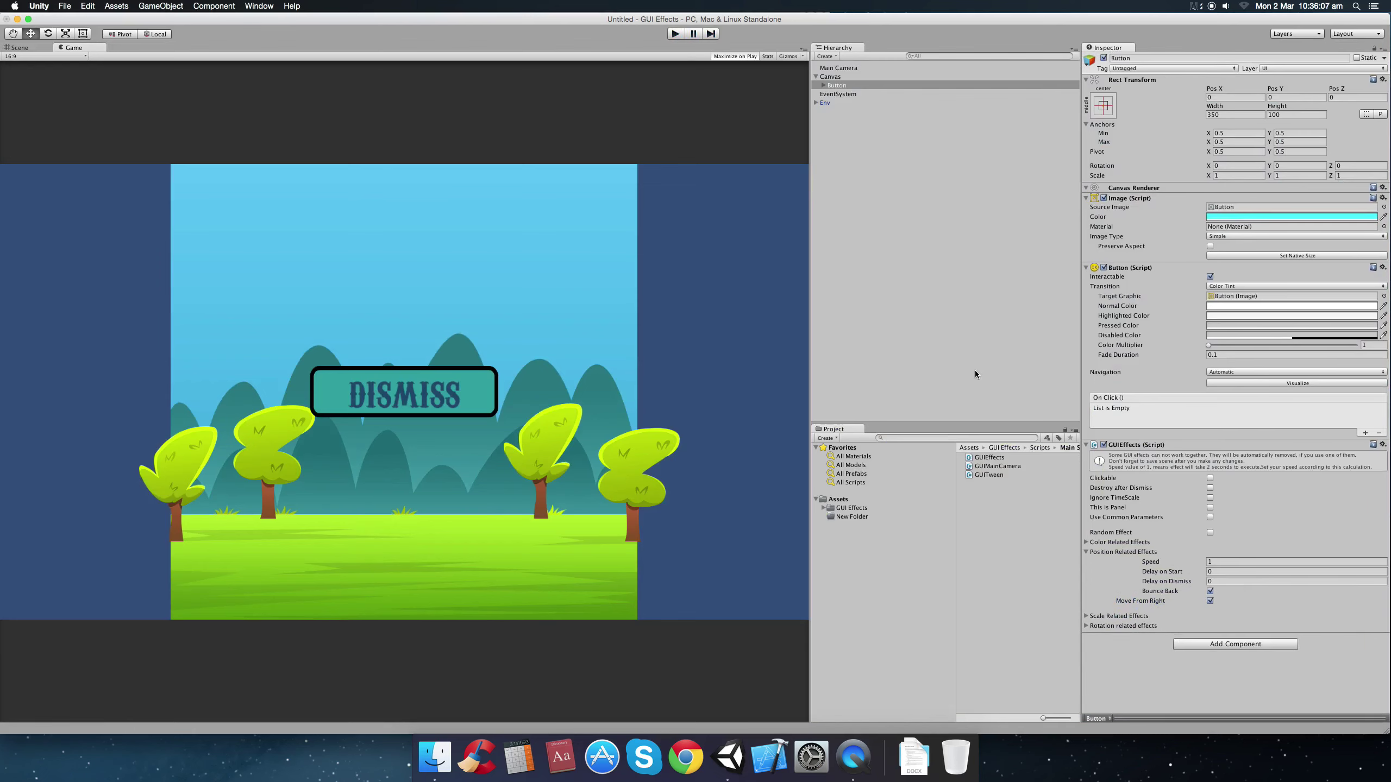
pyautogui.click(674, 35)
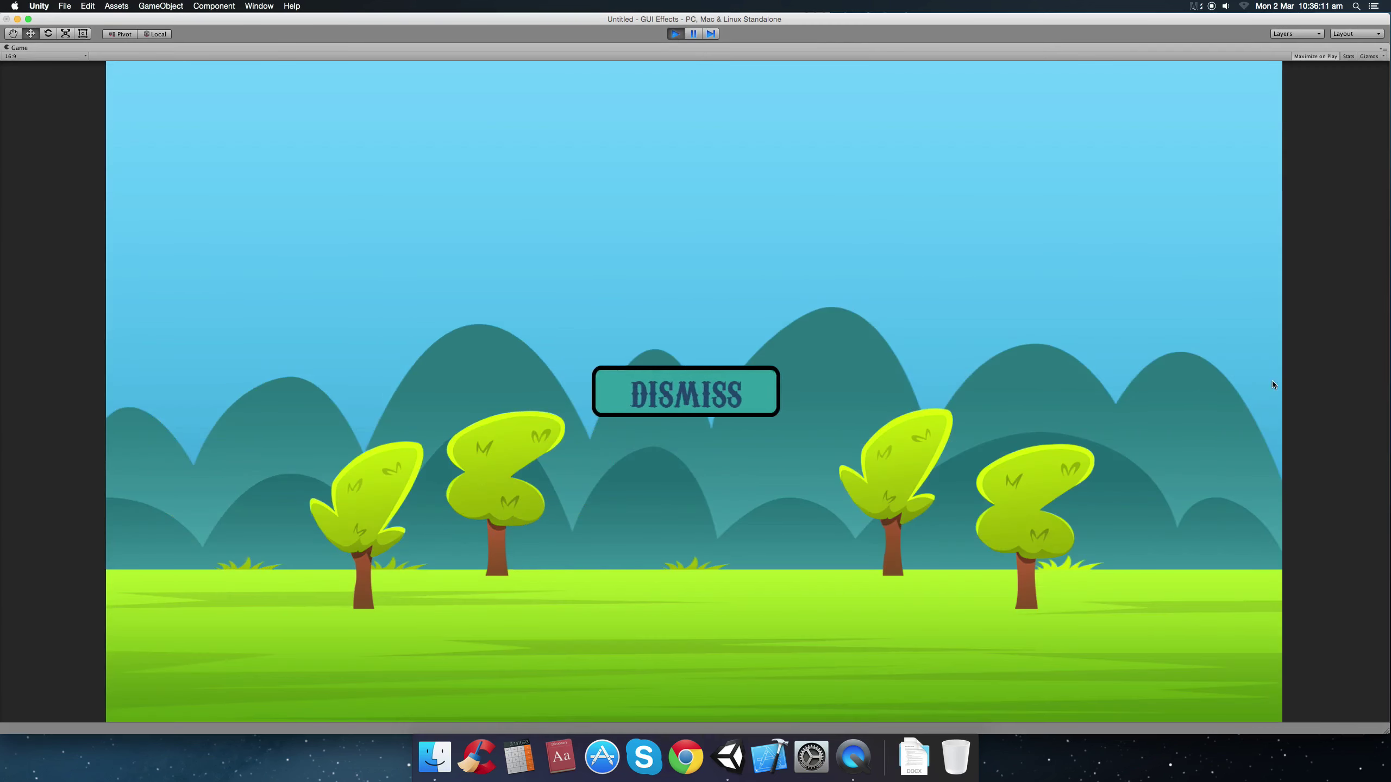
pyautogui.click(676, 34)
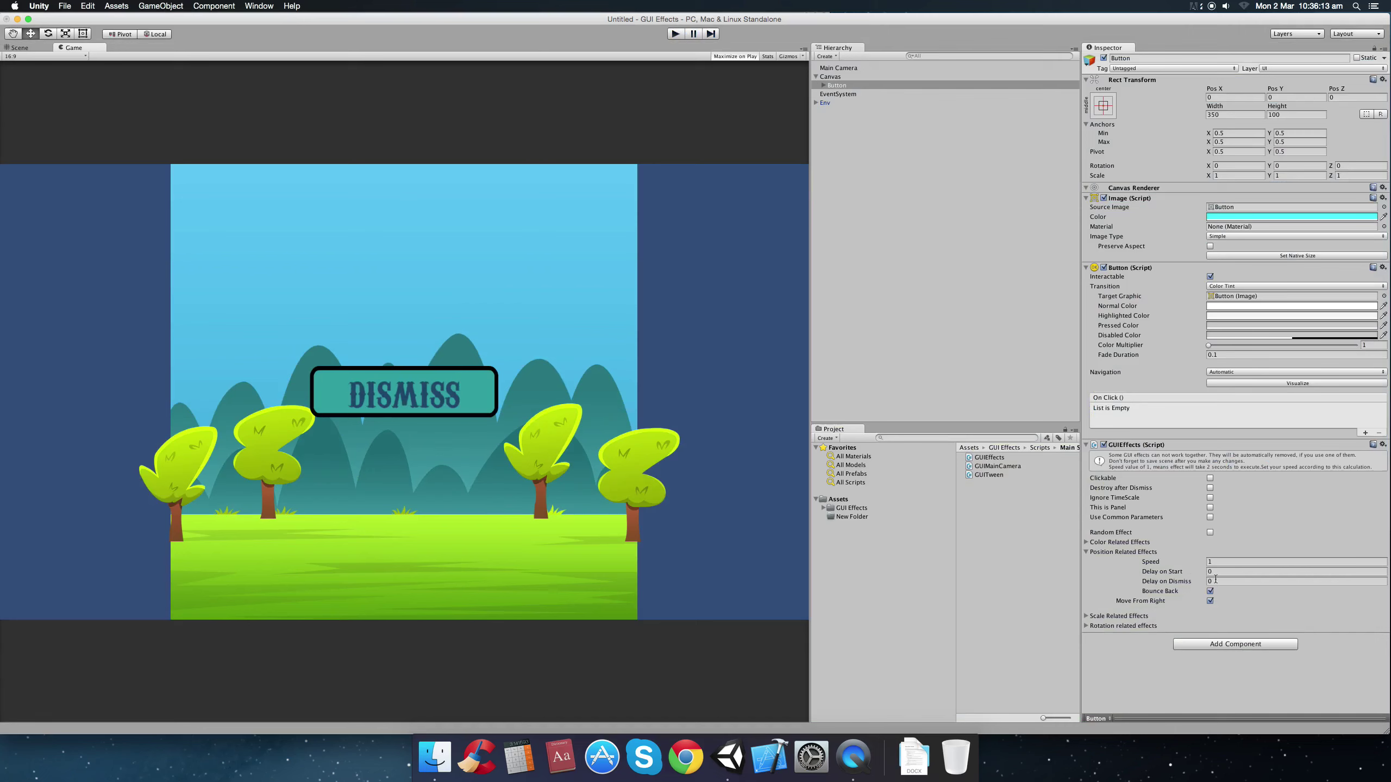
pyautogui.click(1210, 600)
# Set the Speed of the position related effects to 2, run the scene in play mode and stop it.
pyautogui.scroll(-1, 1166, 561)
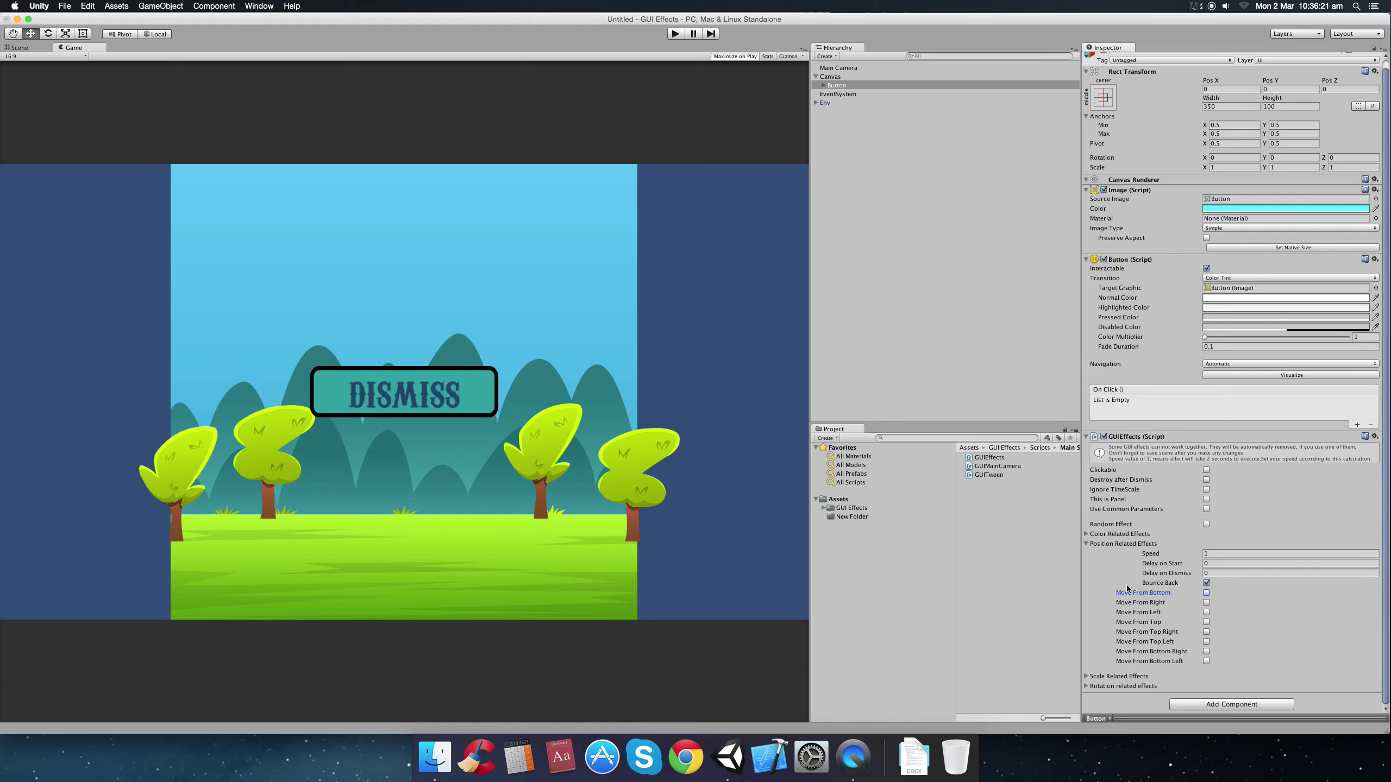
pyautogui.scroll(1, 1115, 591)
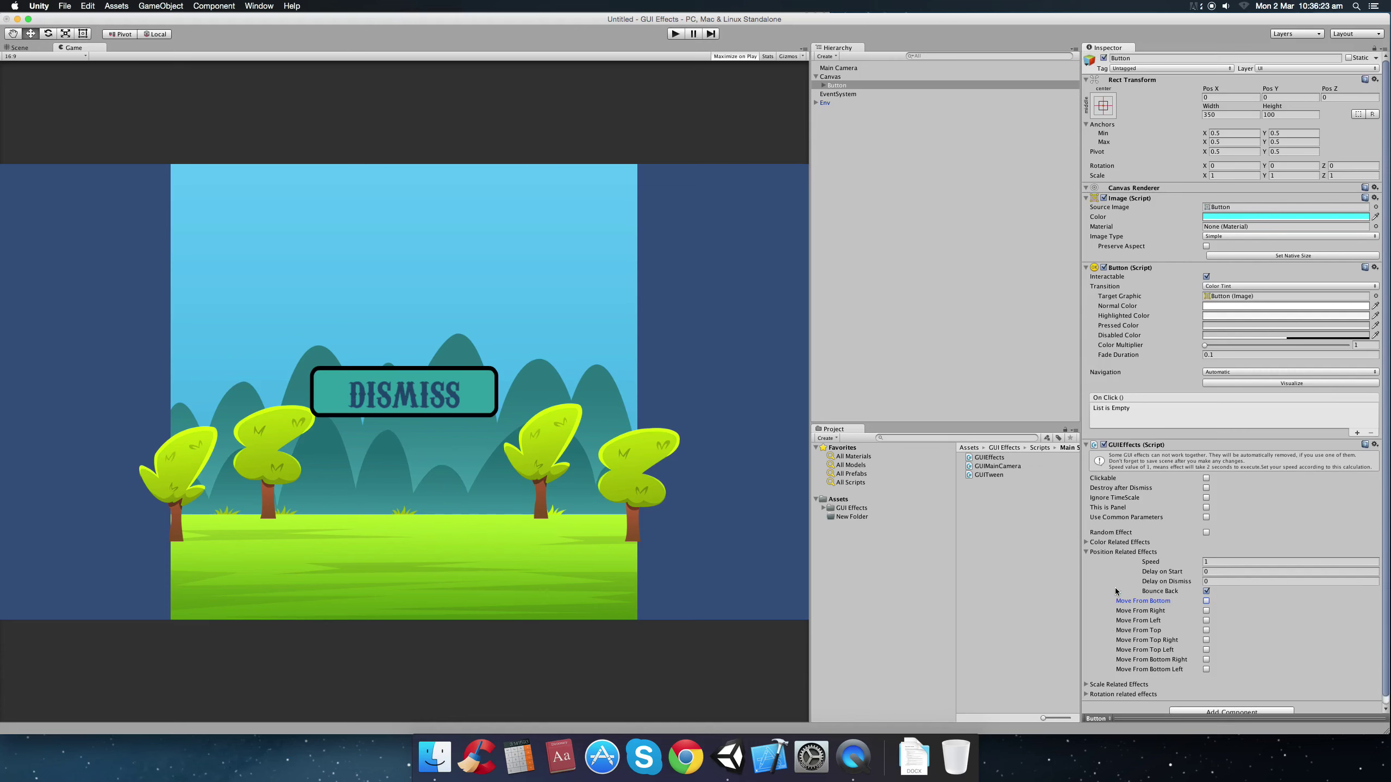
pyautogui.scroll(-1, 1115, 590)
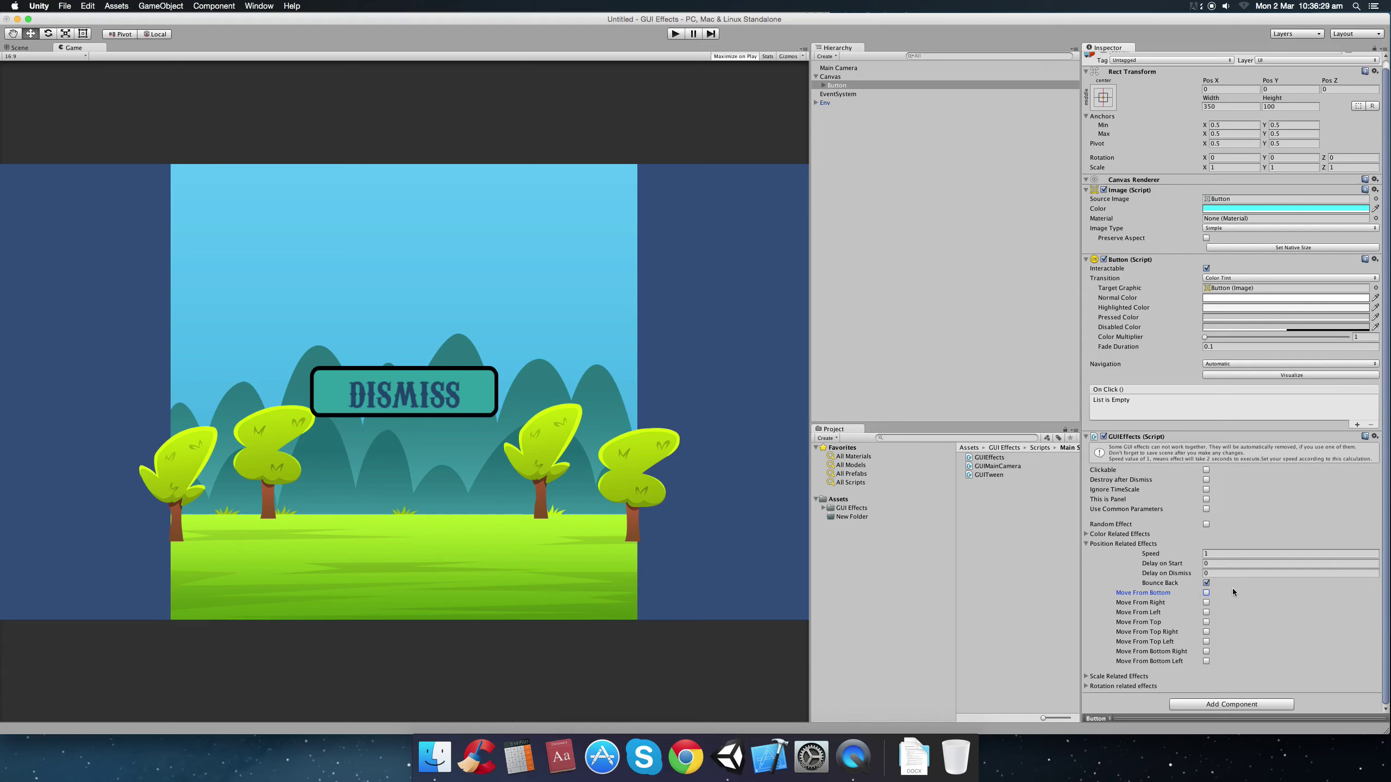
pyautogui.click(1221, 555)
pyautogui.click(675, 34)
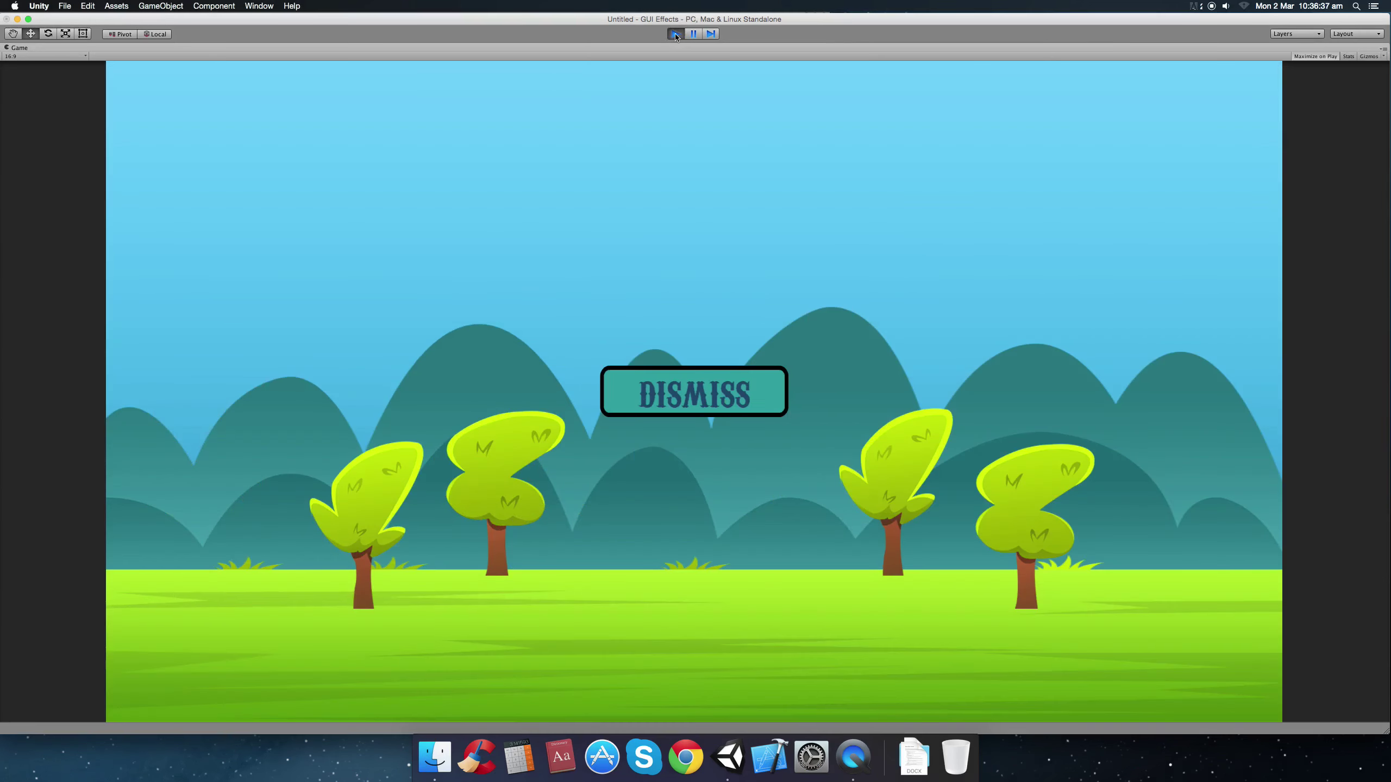
pyautogui.click(676, 33)
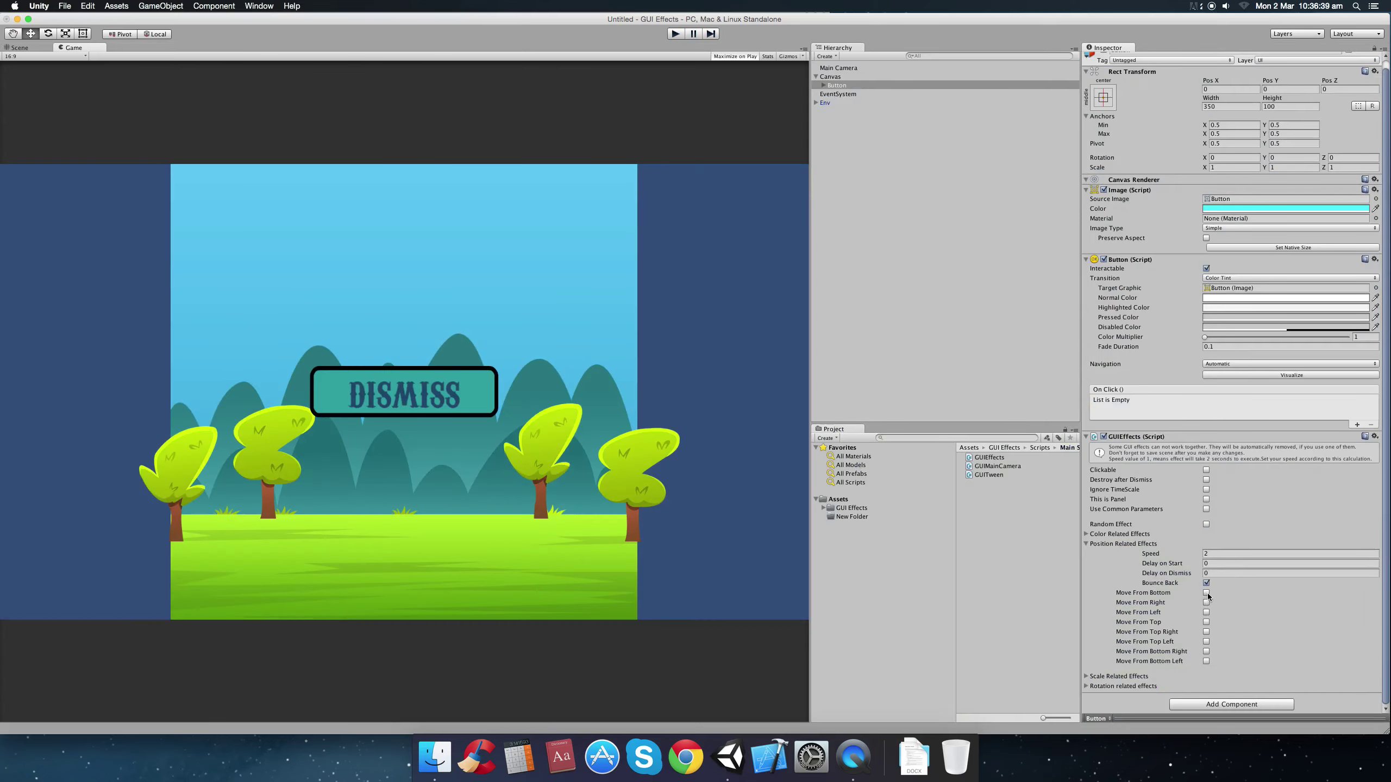
# Preview Move From Bottom at the new speed, turn off Move From Bottom and Bounce Back, and collapse the position related effects.
pyautogui.click(1206, 594)
pyautogui.click(676, 34)
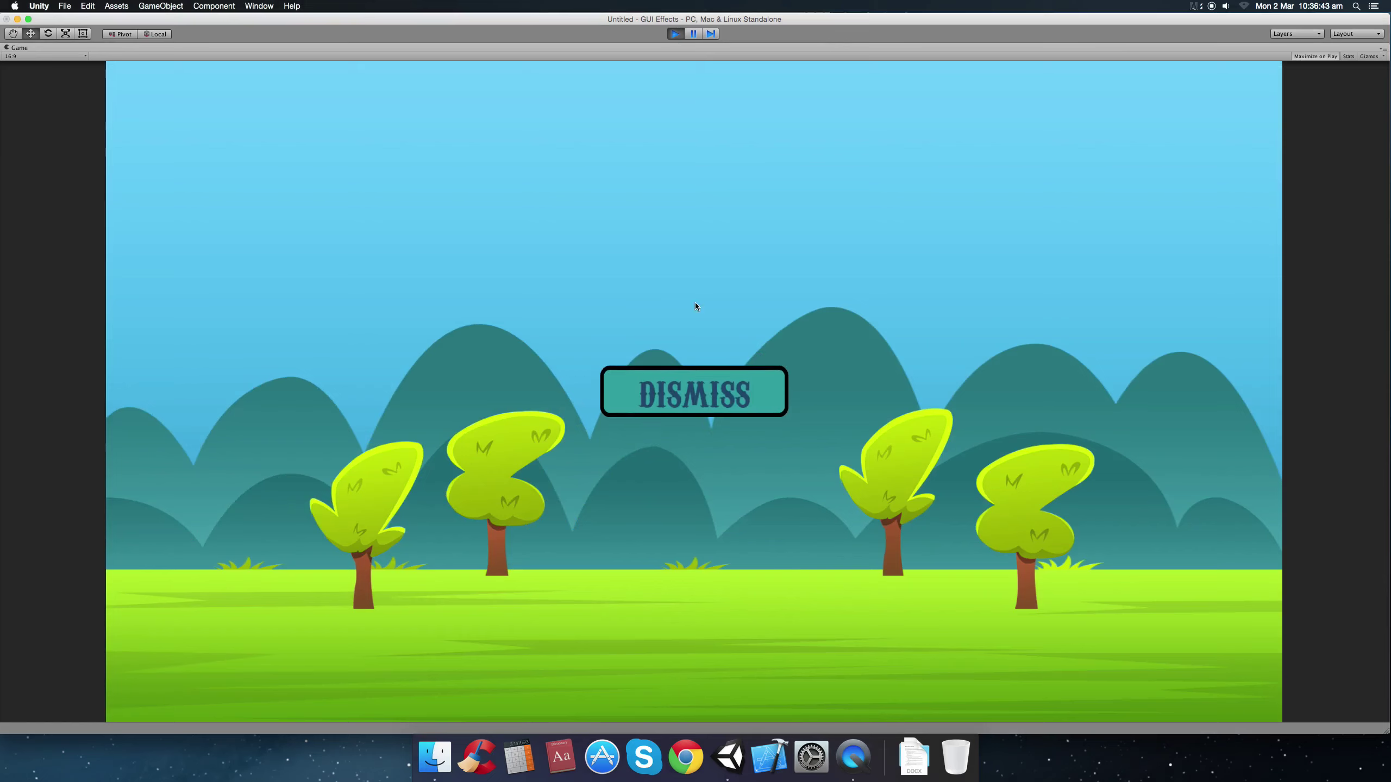
pyautogui.click(676, 35)
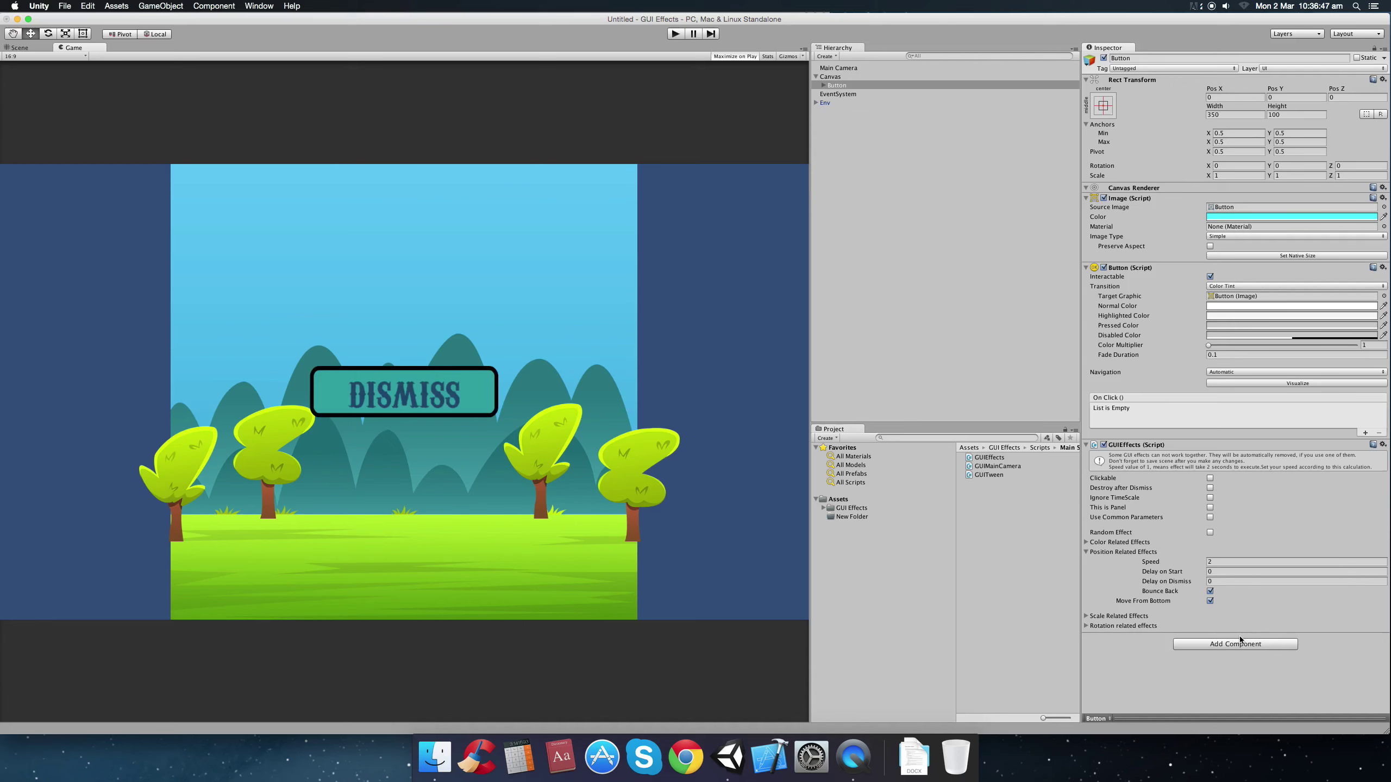
pyautogui.click(1210, 600)
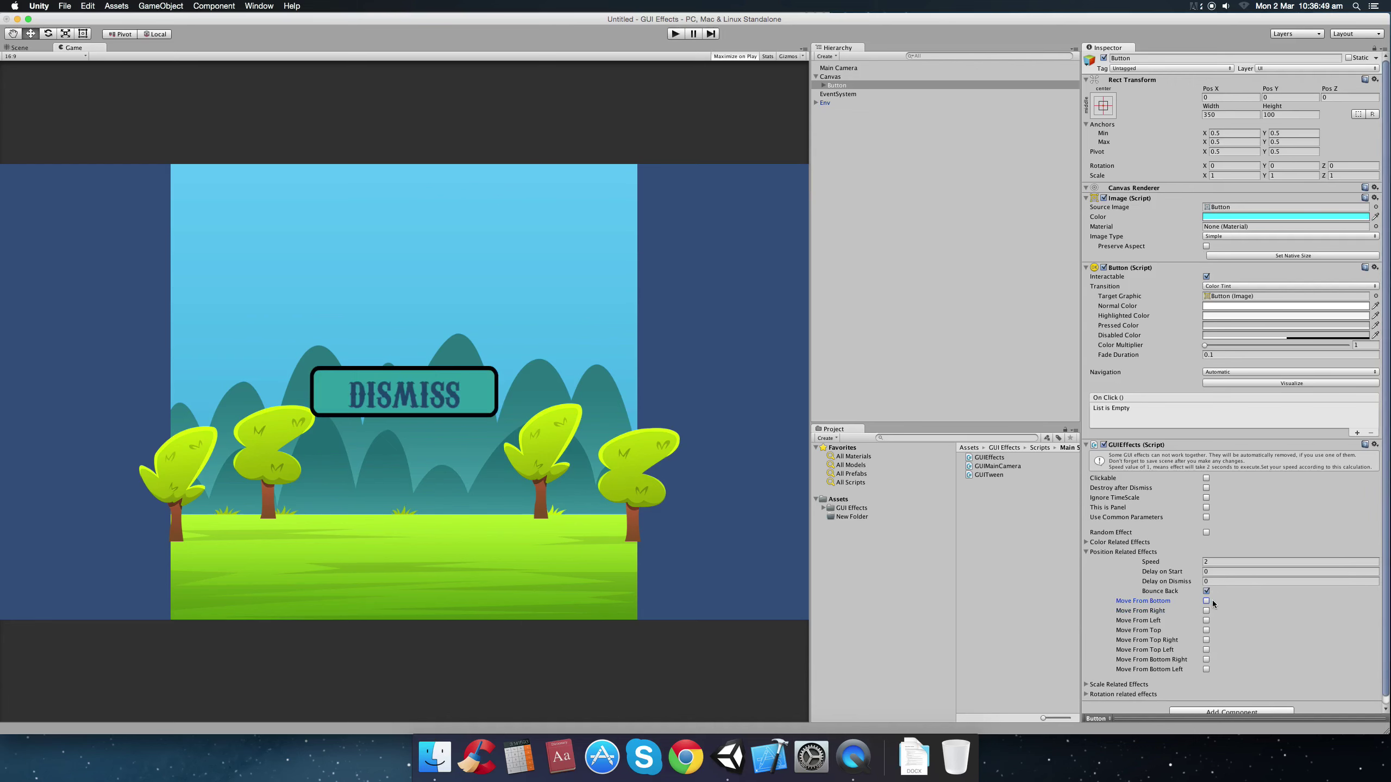
pyautogui.click(1207, 591)
pyautogui.click(1086, 552)
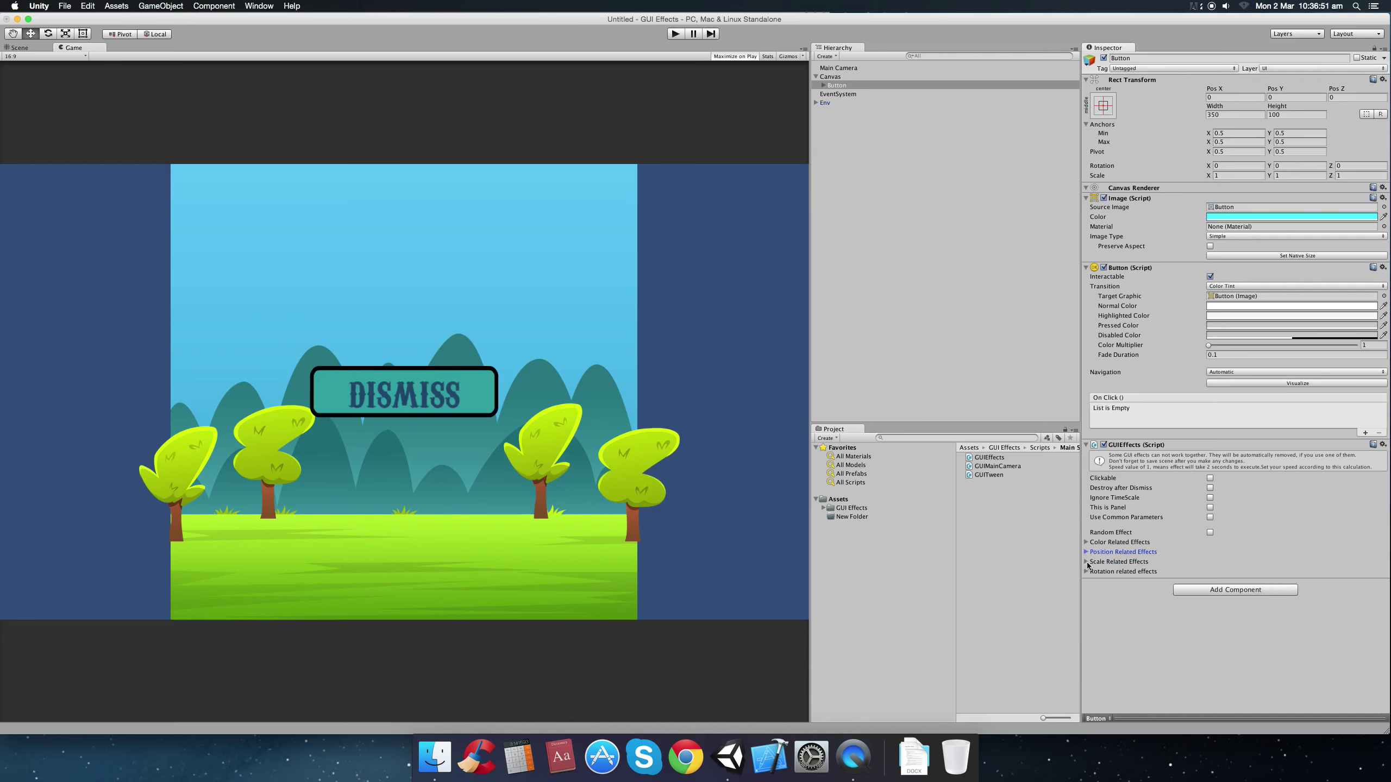
# Expand the scale related effects, enable PopUp and preview it in play mode with its default start value of 0.
pyautogui.click(1087, 563)
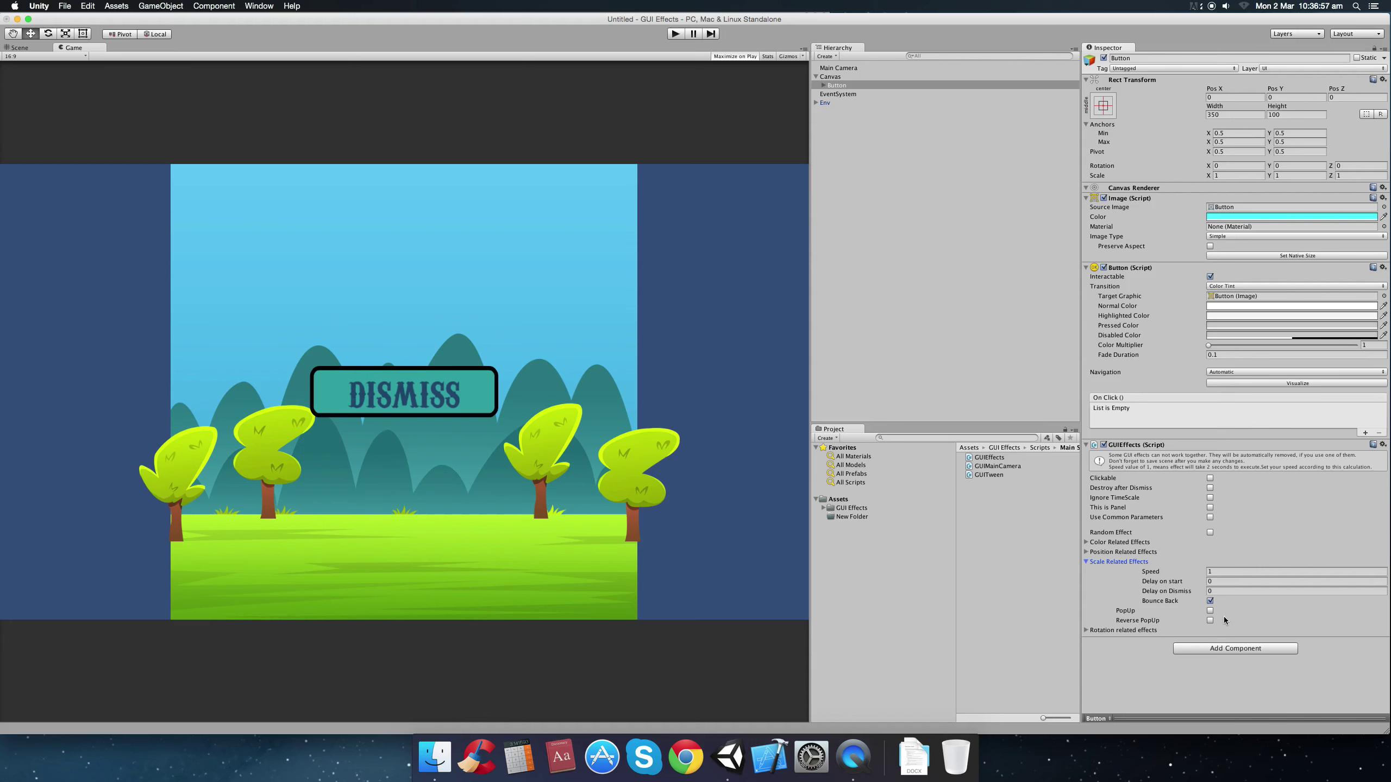
pyautogui.click(1210, 612)
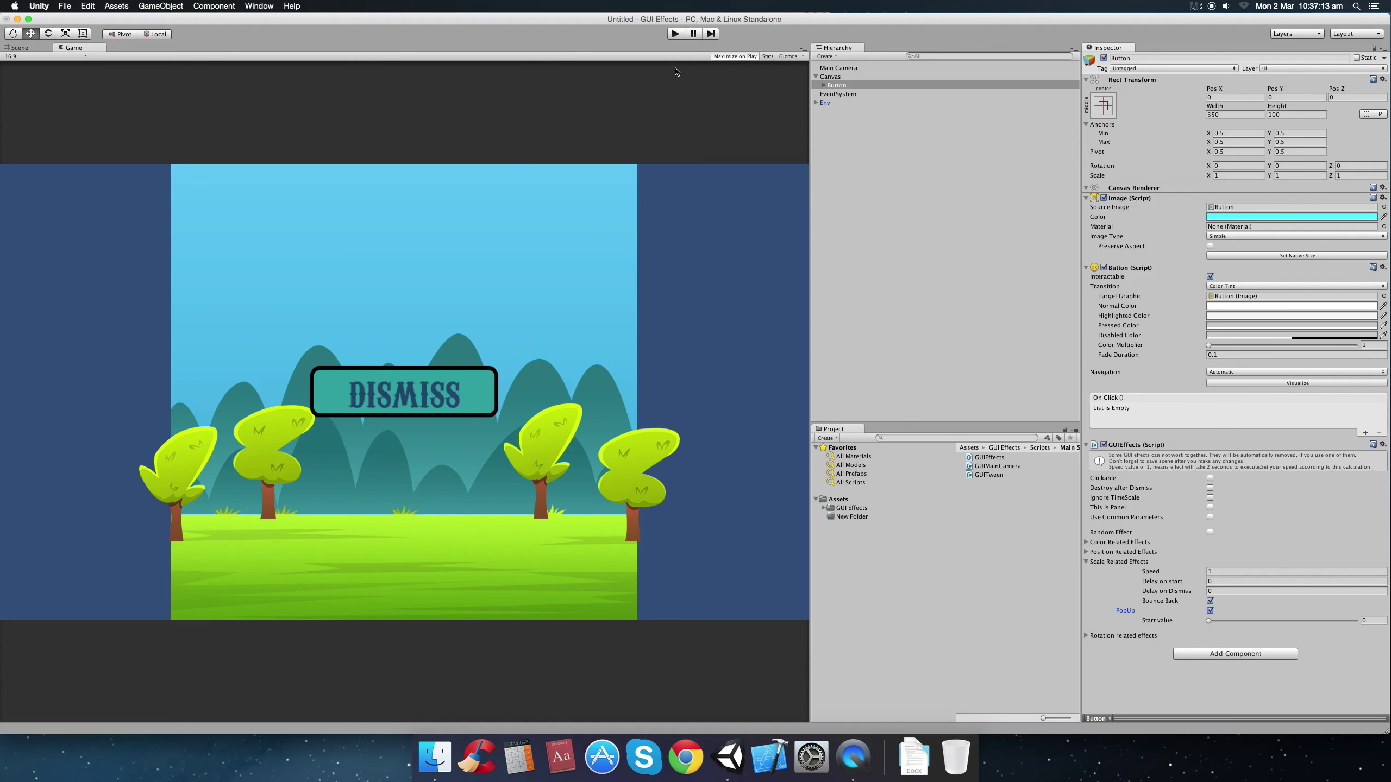
pyautogui.click(675, 34)
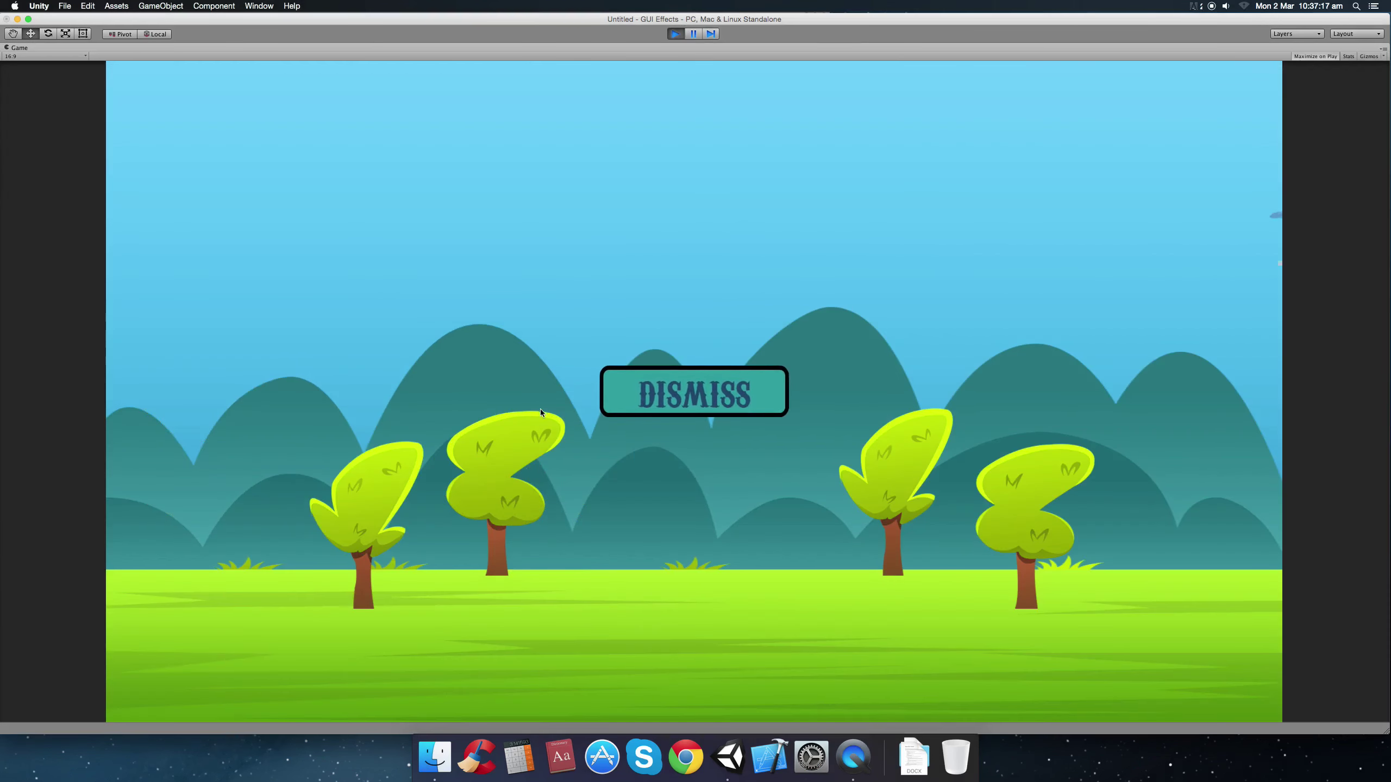
pyautogui.click(675, 34)
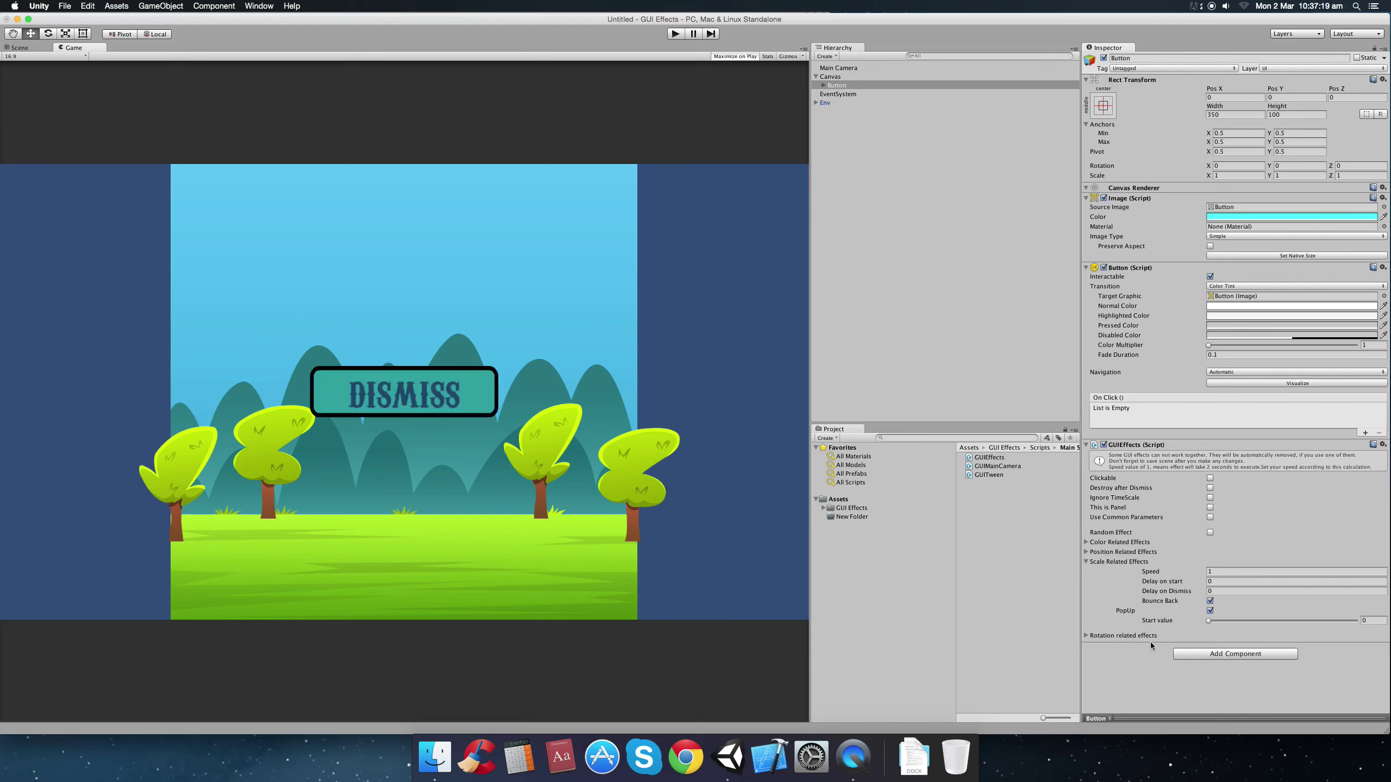
# Set the PopUp Start value to 0.5, preview it in play mode with a pause at the beginning, and disable PopUp.
pyautogui.click(1374, 621)
pyautogui.click(723, 193)
pyautogui.click(678, 37)
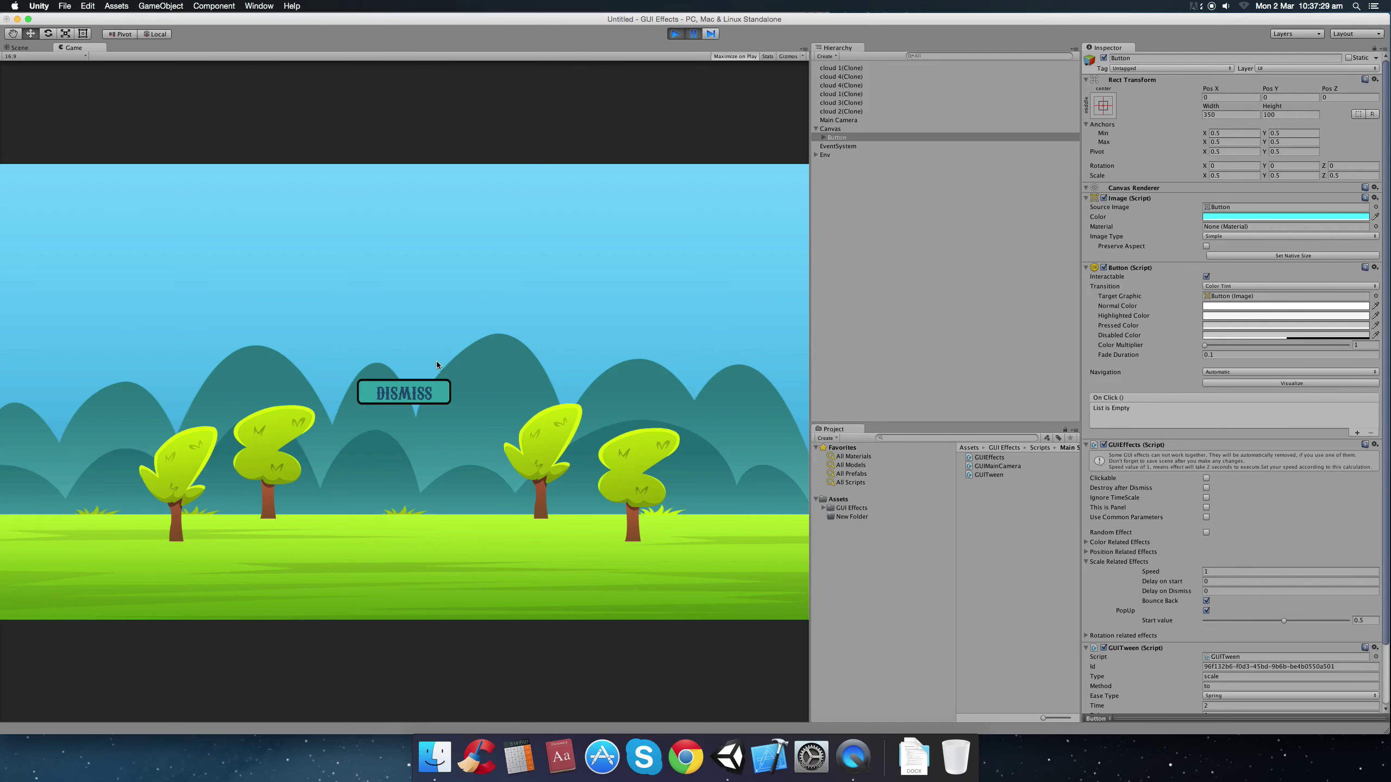
pyautogui.click(693, 37)
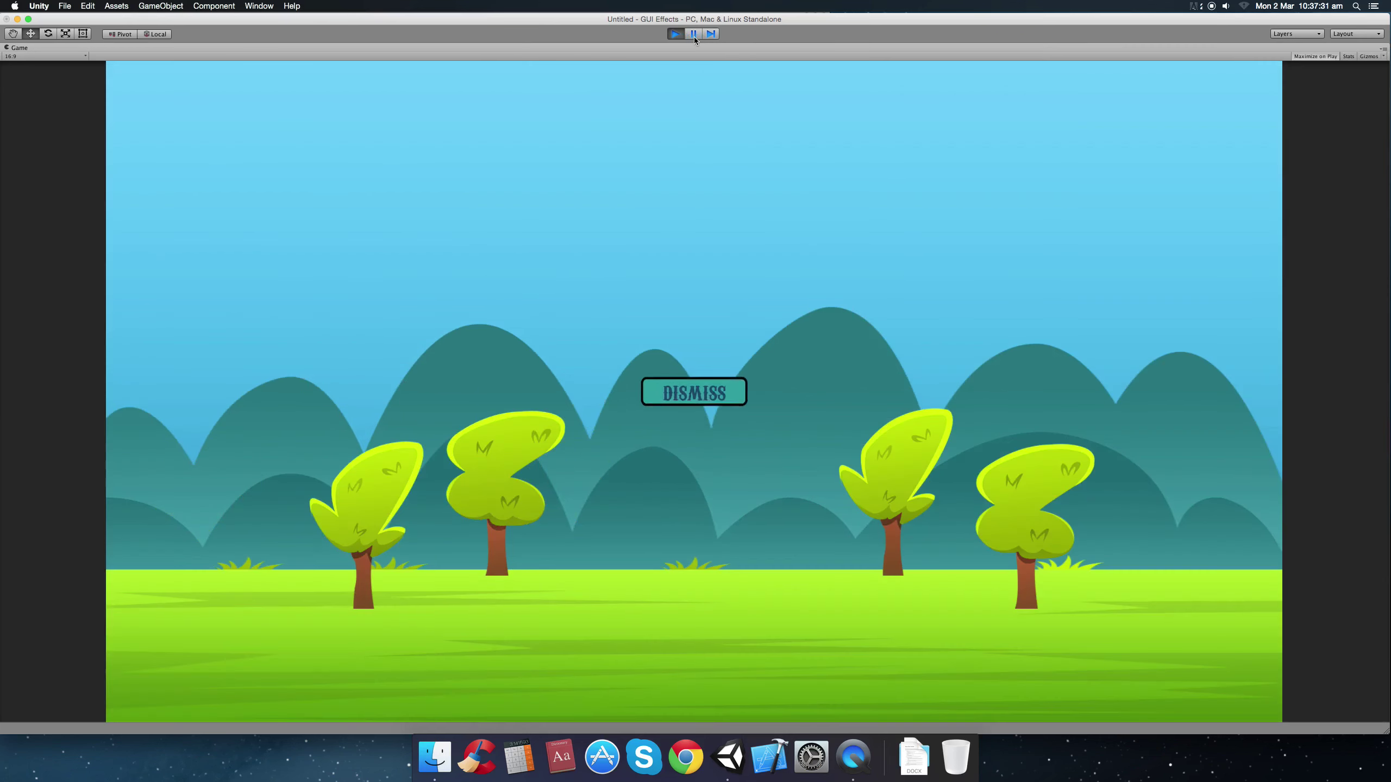
pyautogui.click(678, 34)
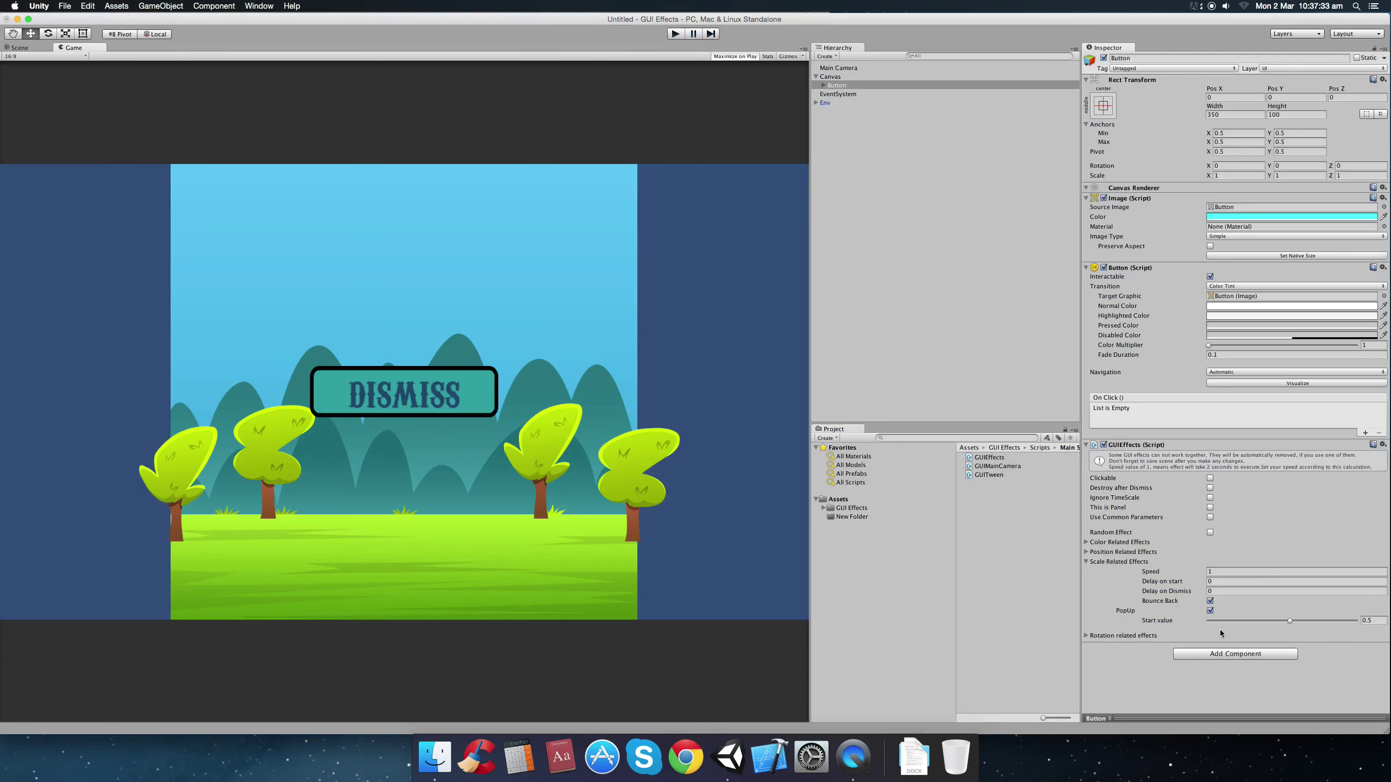
pyautogui.click(1210, 610)
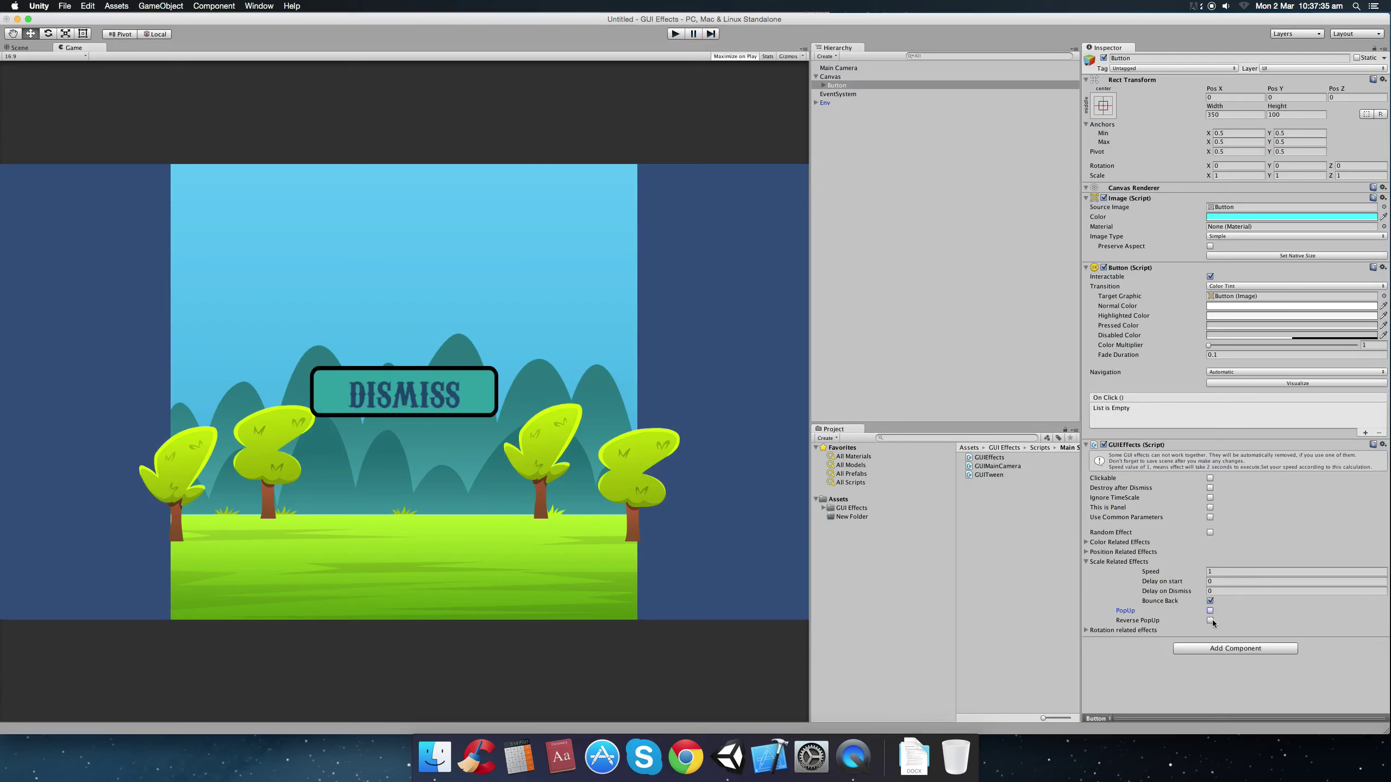
# Try Reverse PopUp with a Start value of 5 in play mode, stop playing and disable the effect.
pyautogui.click(1211, 620)
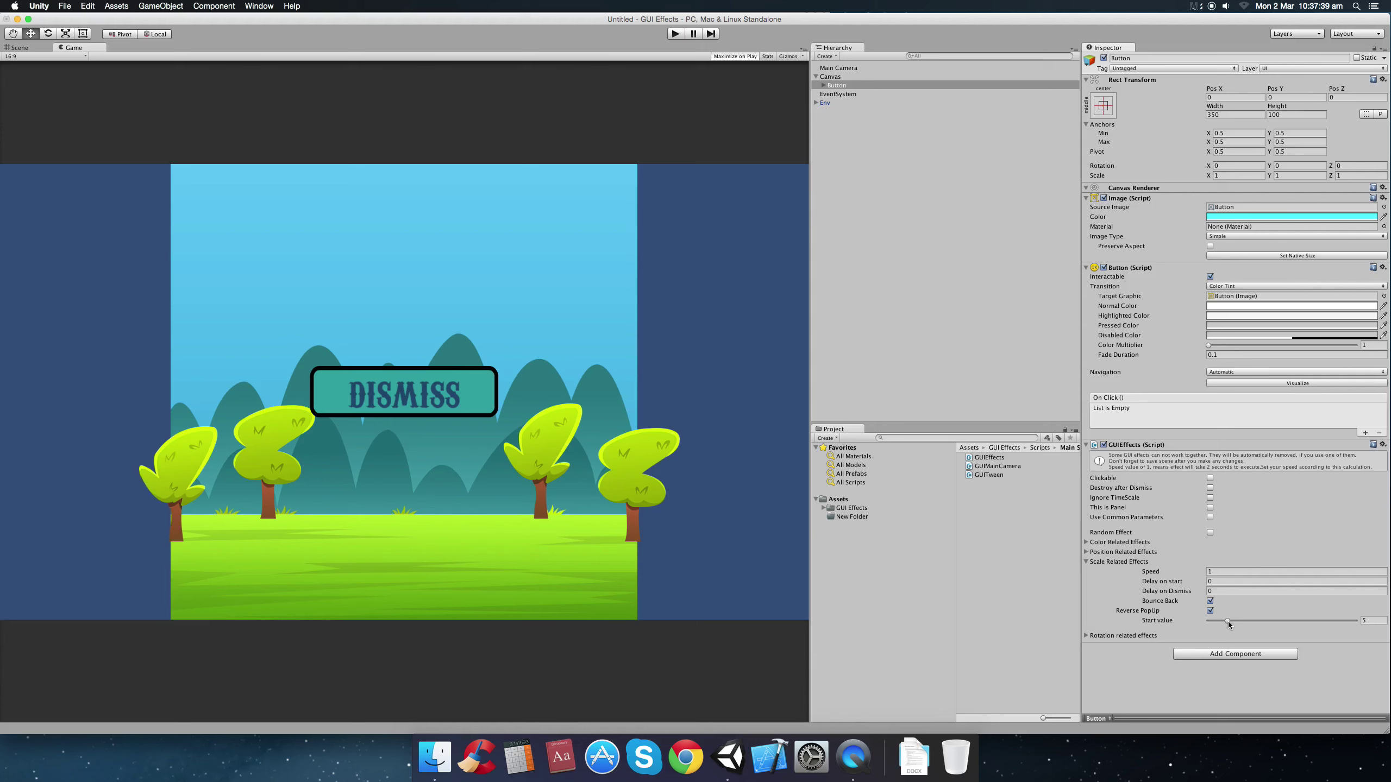
pyautogui.moveTo(1227, 622)
pyautogui.mouseDown()
pyautogui.moveTo(1359, 624)
pyautogui.moveTo(1158, 637)
pyautogui.moveTo(1218, 625)
pyautogui.mouseUp()
pyautogui.click(1376, 620)
pyautogui.write('5')
pyautogui.click(677, 35)
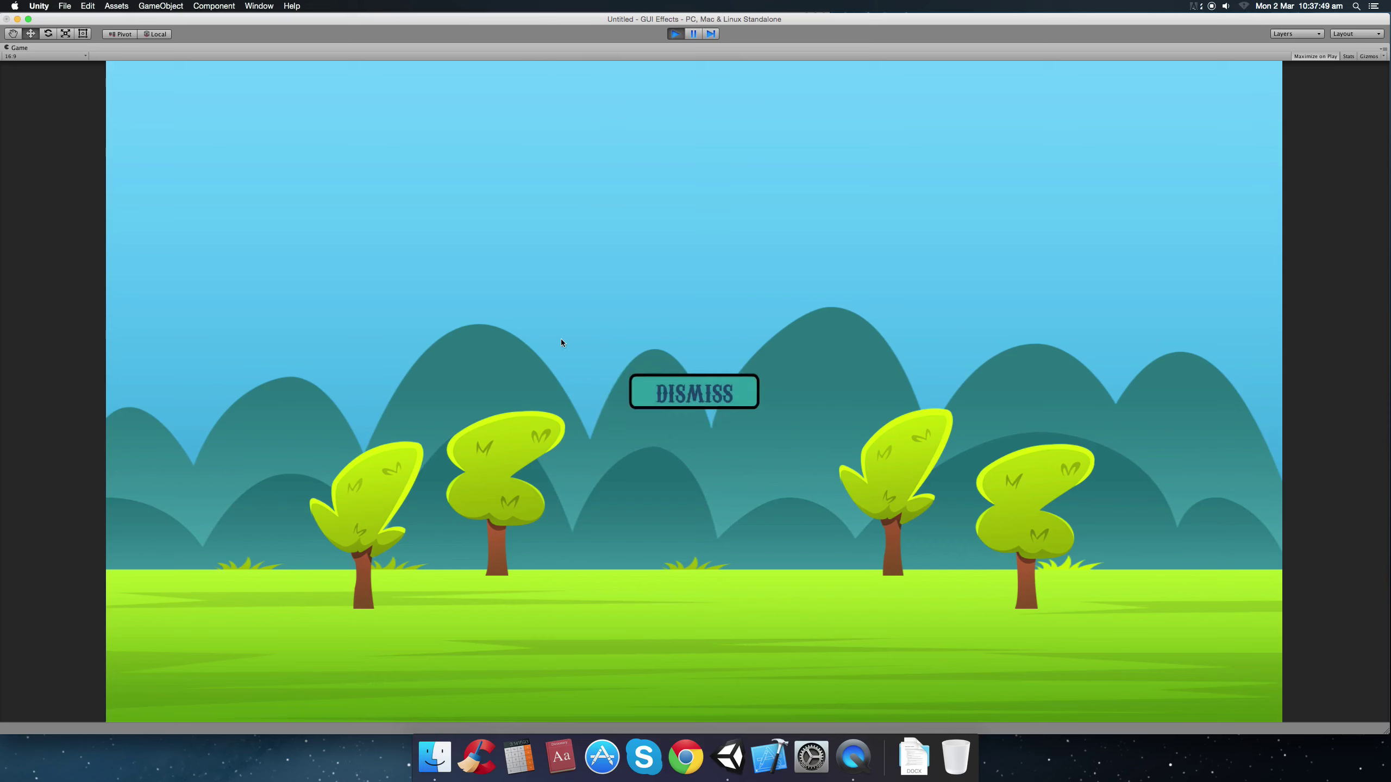
pyautogui.click(672, 33)
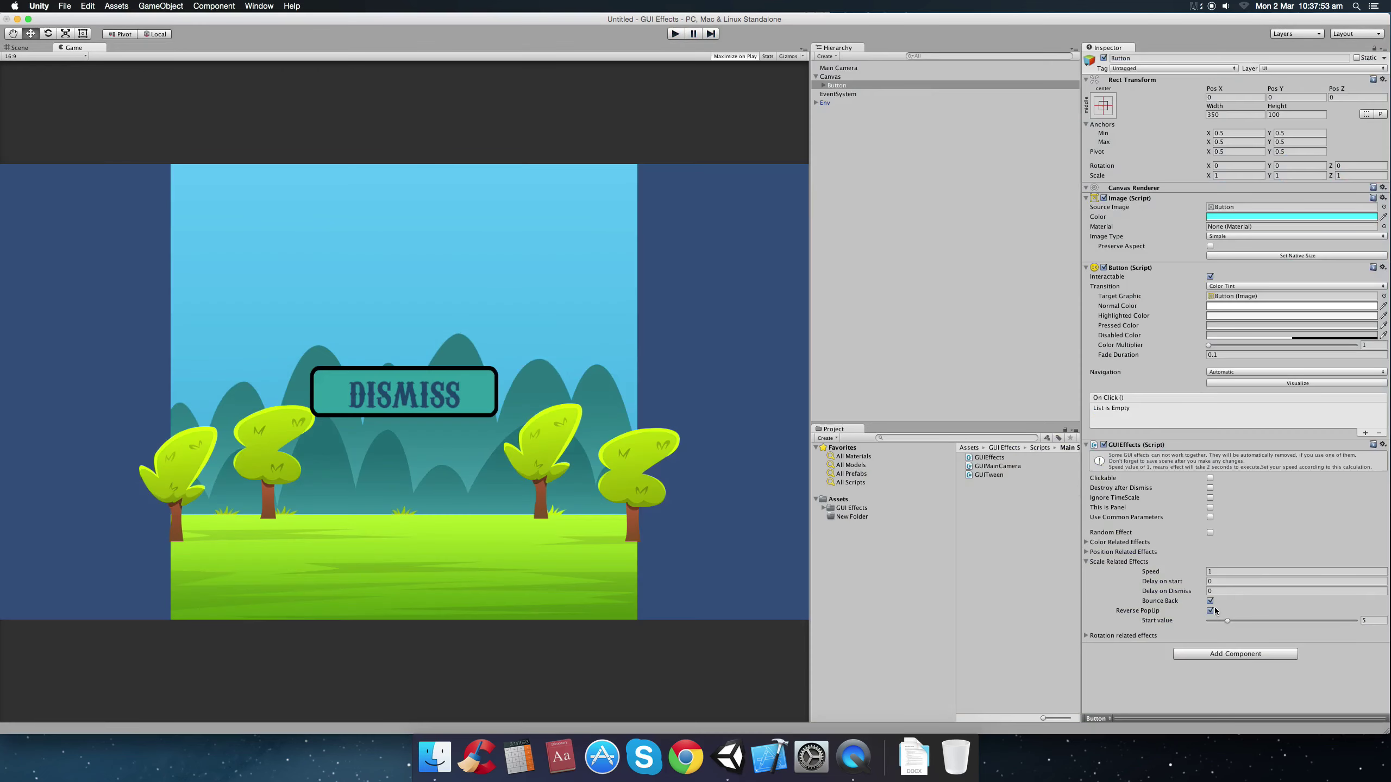
pyautogui.click(1210, 610)
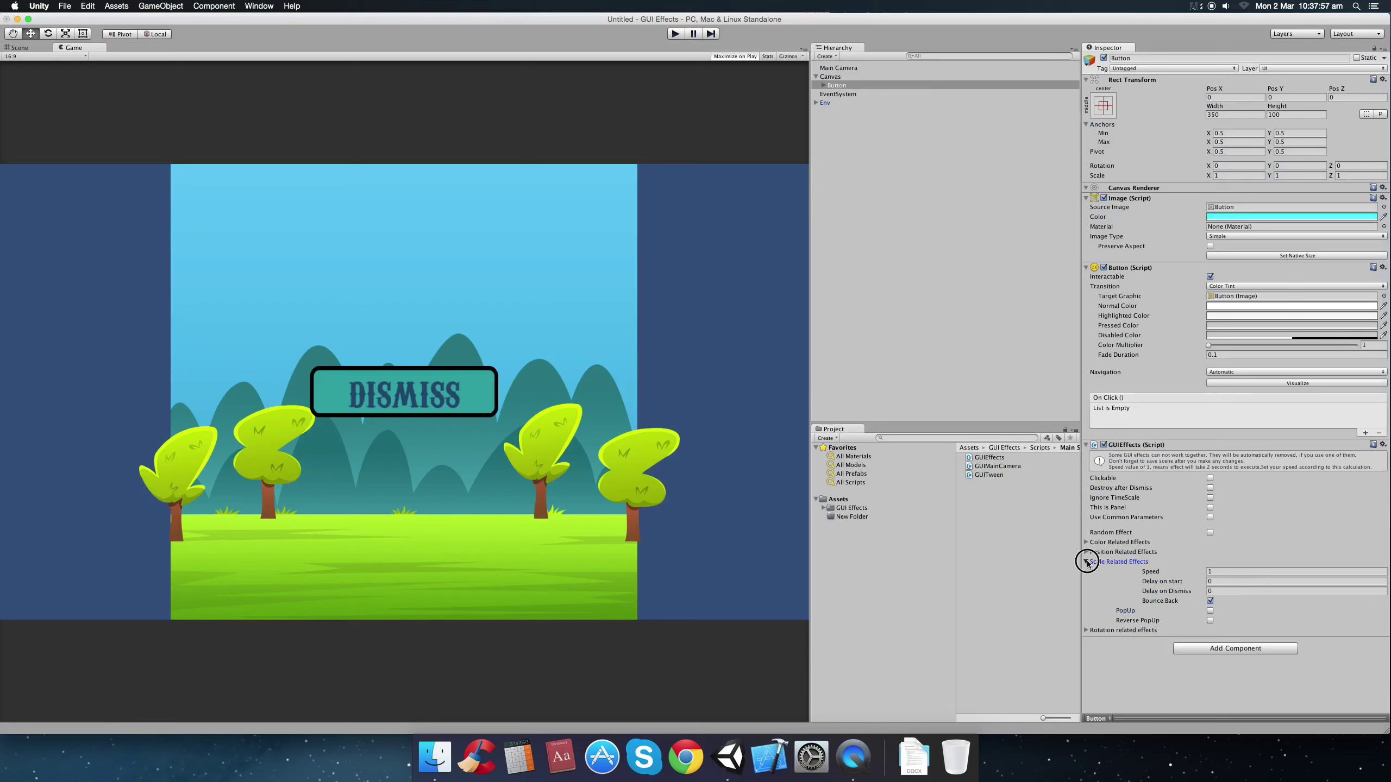
# Collapse the scale related effects, expand the rotation related effects and enable Rotation to show its axis and speed options.
pyautogui.click(1087, 561)
pyautogui.click(1086, 571)
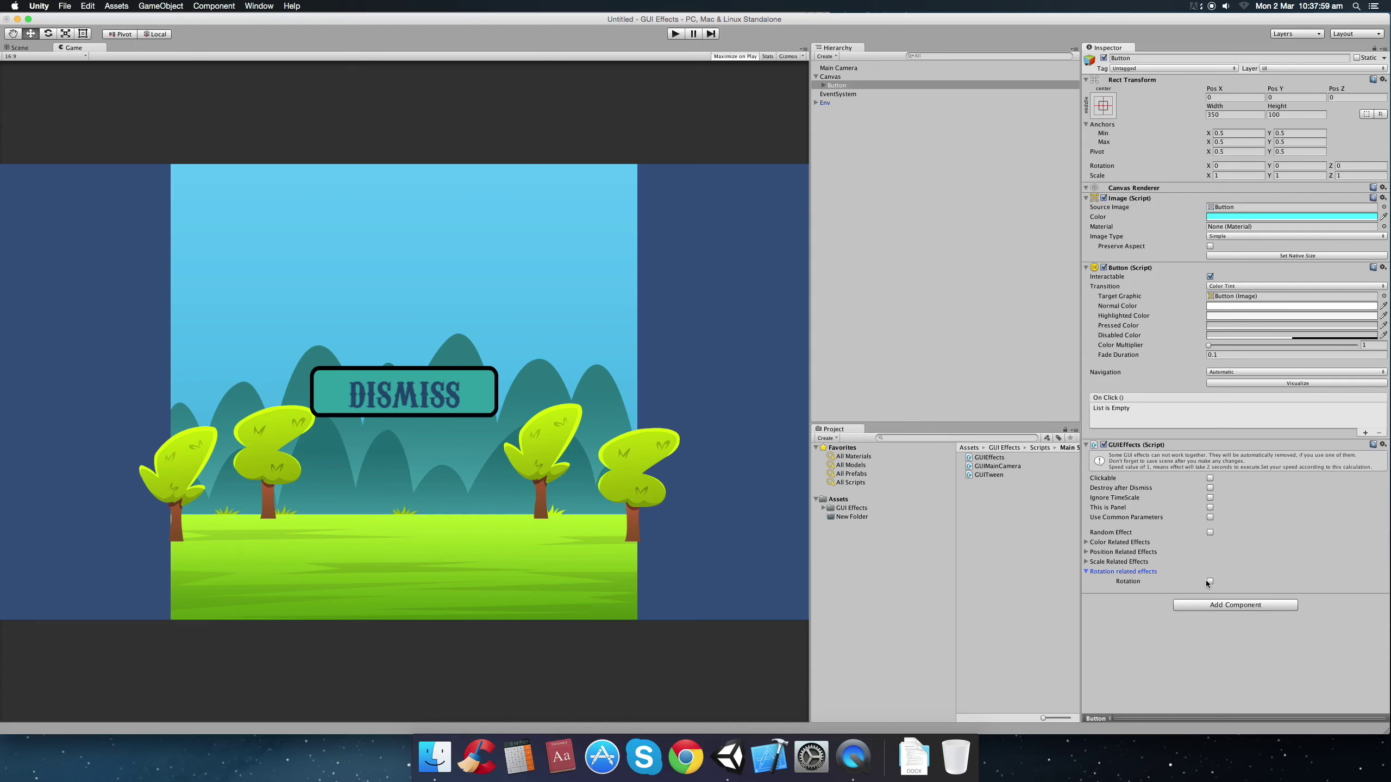
pyautogui.click(1210, 580)
pyautogui.scroll(-2, 1232, 555)
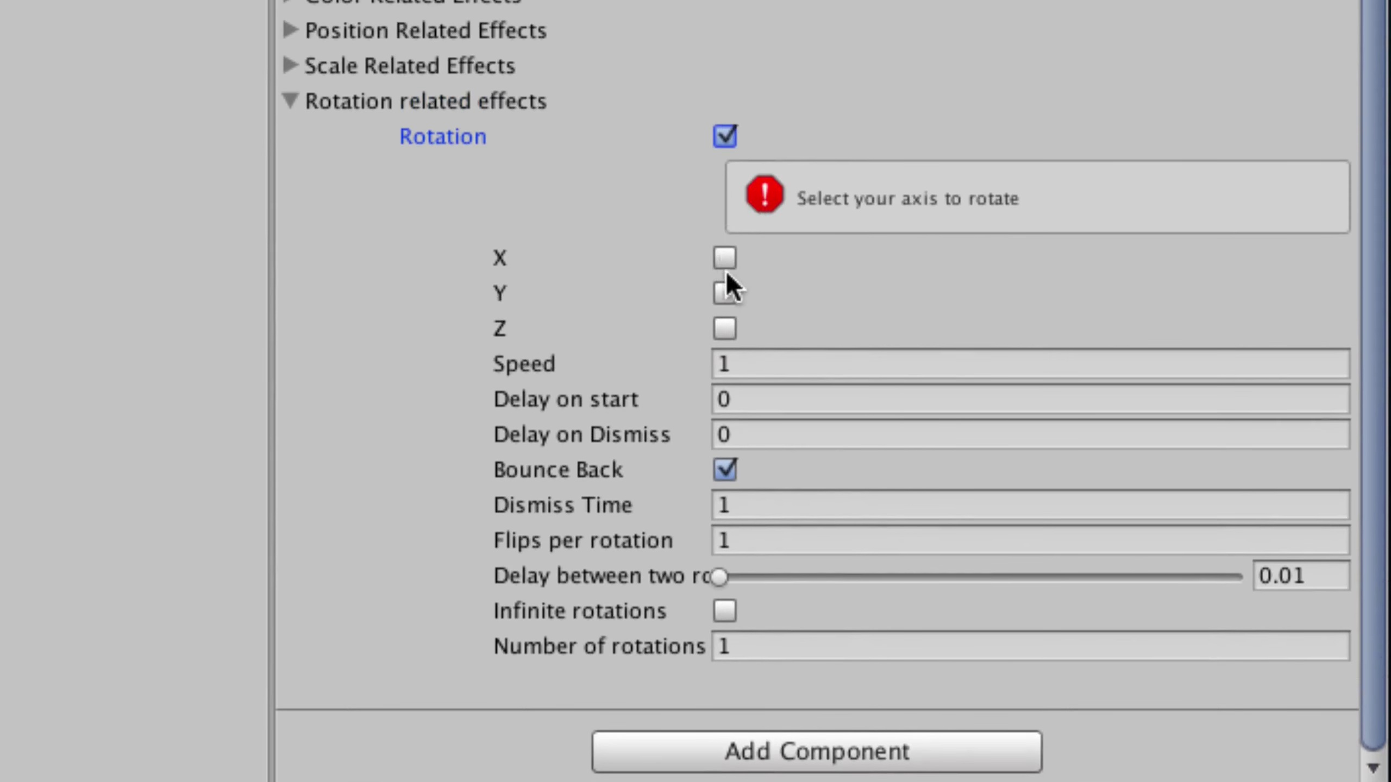
# Select the Z axis for the Rotation effect, preview the spinning button in play mode and stop playing.
pyautogui.click(727, 330)
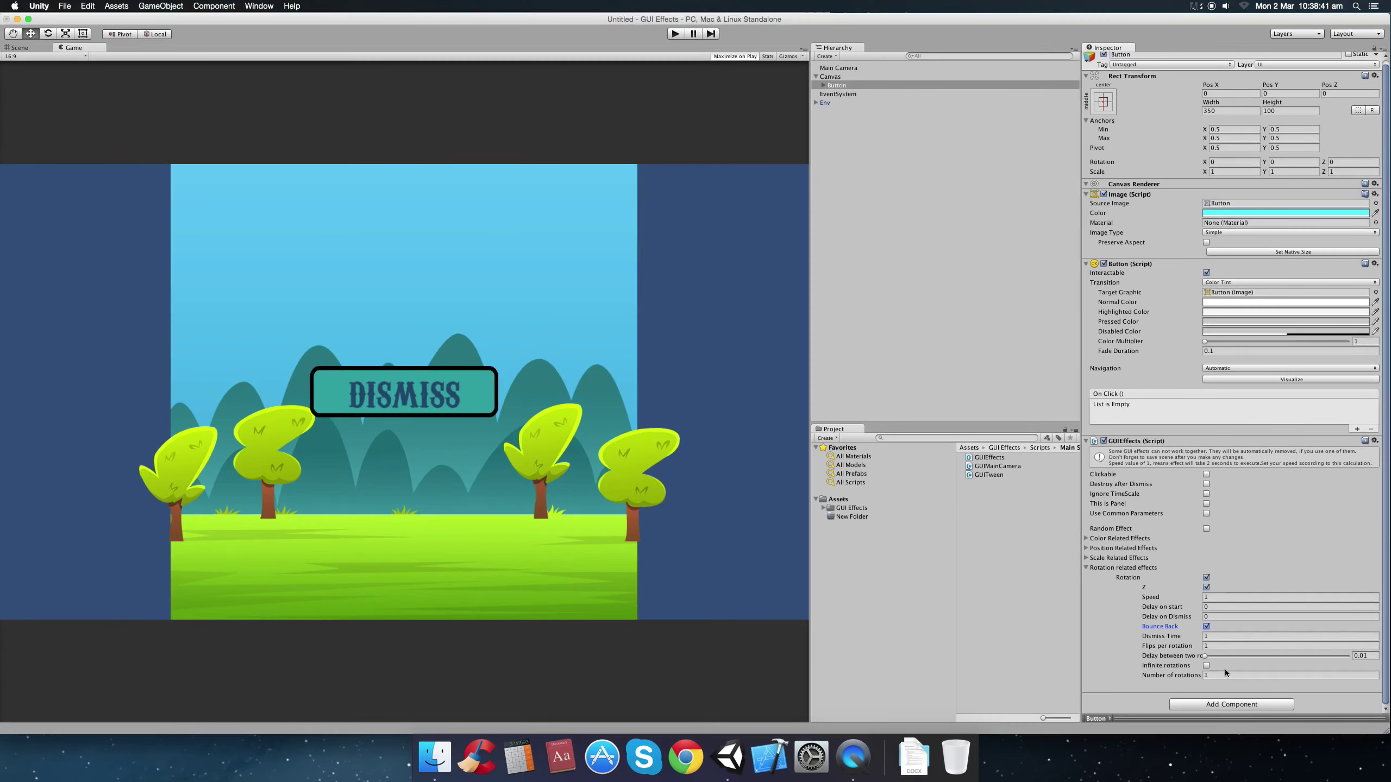
pyautogui.click(674, 34)
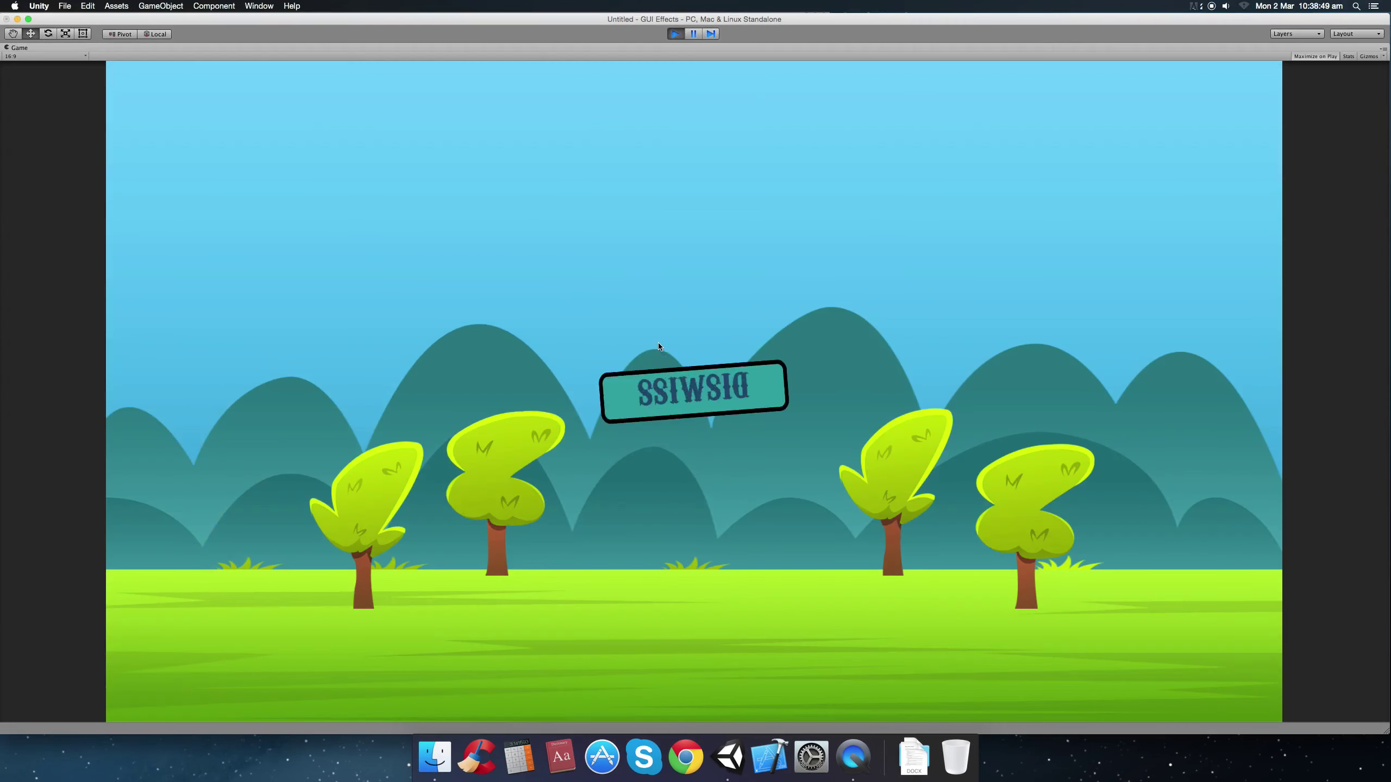
pyautogui.click(675, 34)
# Switch the Rotation effect from the Z axis to the X axis, preview it in play mode and stop playing.
pyautogui.click(1205, 588)
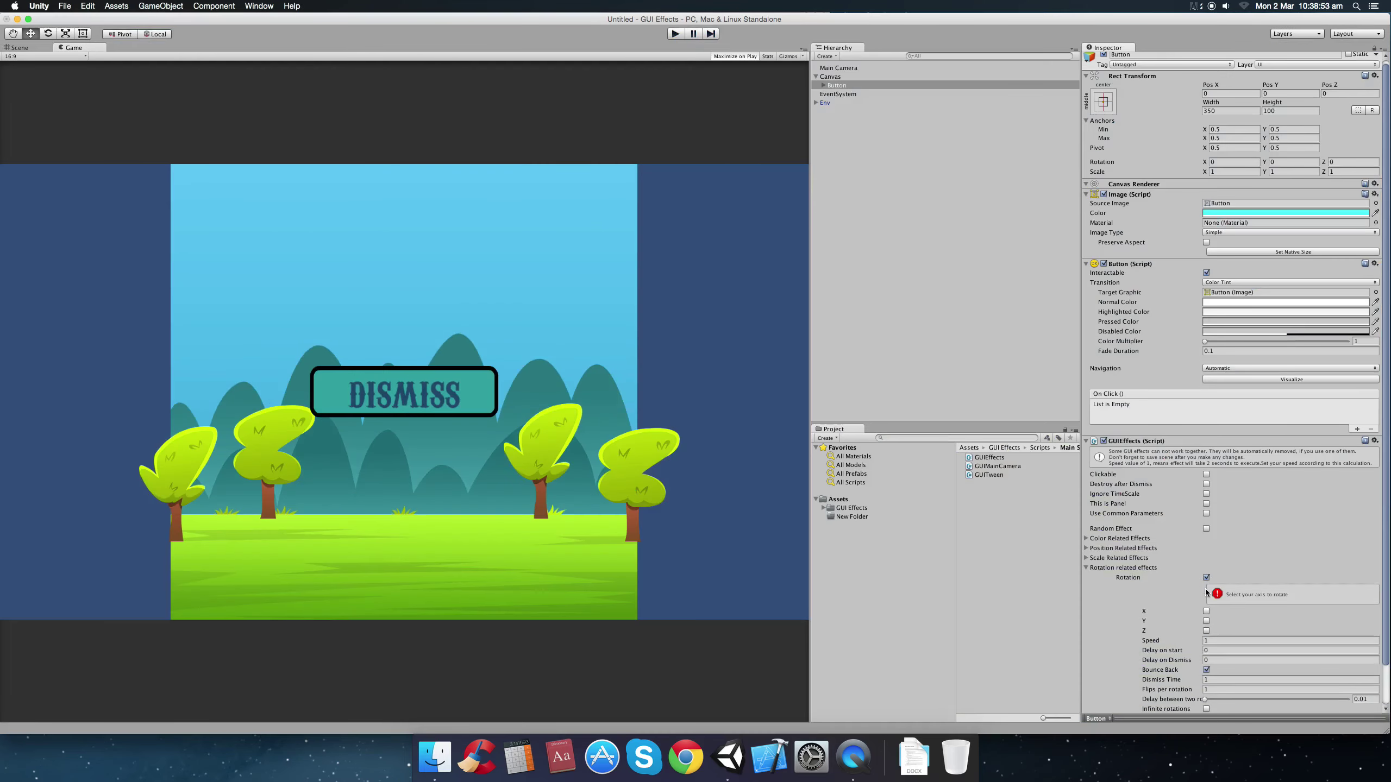
pyautogui.click(1205, 611)
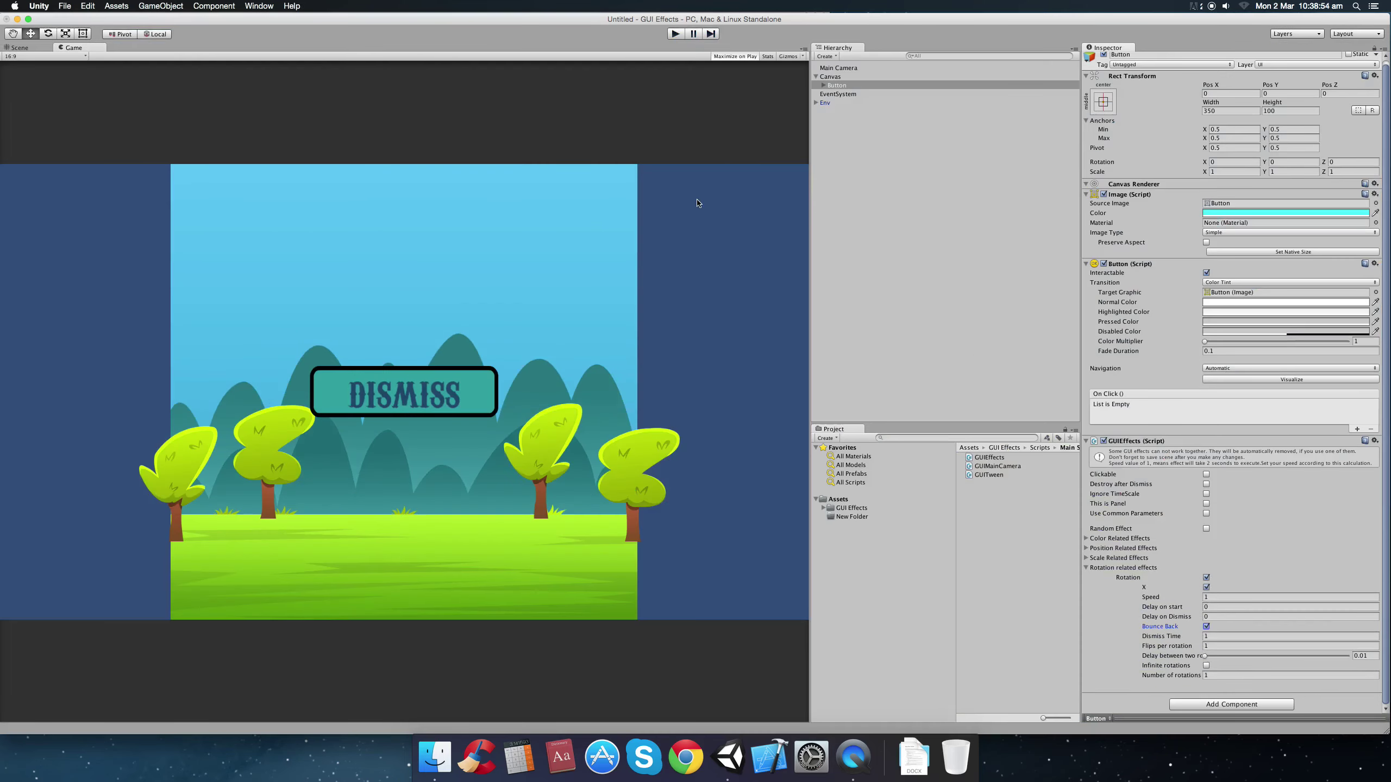
pyautogui.click(675, 34)
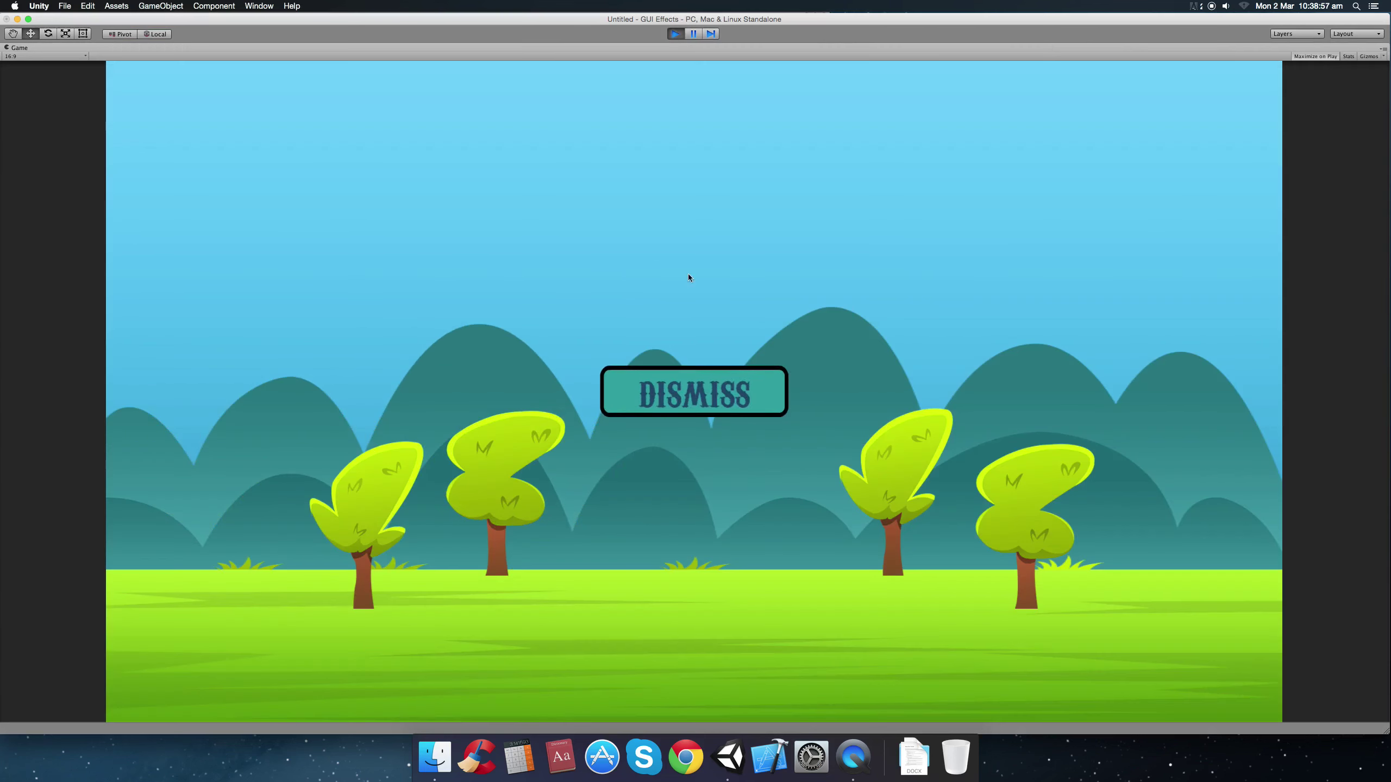
pyautogui.click(675, 34)
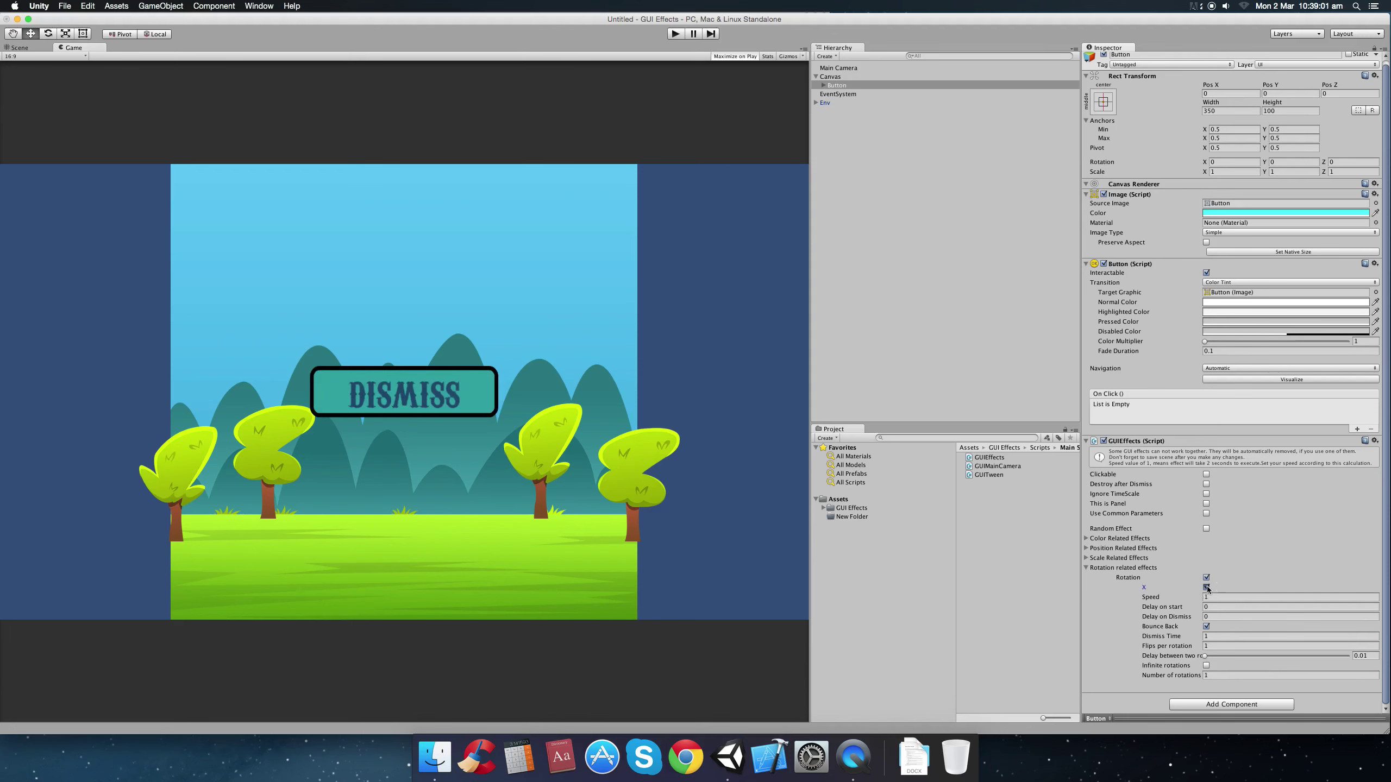
# Switch the Rotation effect from the X axis to the Y axis, preview it in play mode and stop playing.
pyautogui.click(1206, 588)
pyautogui.click(1207, 621)
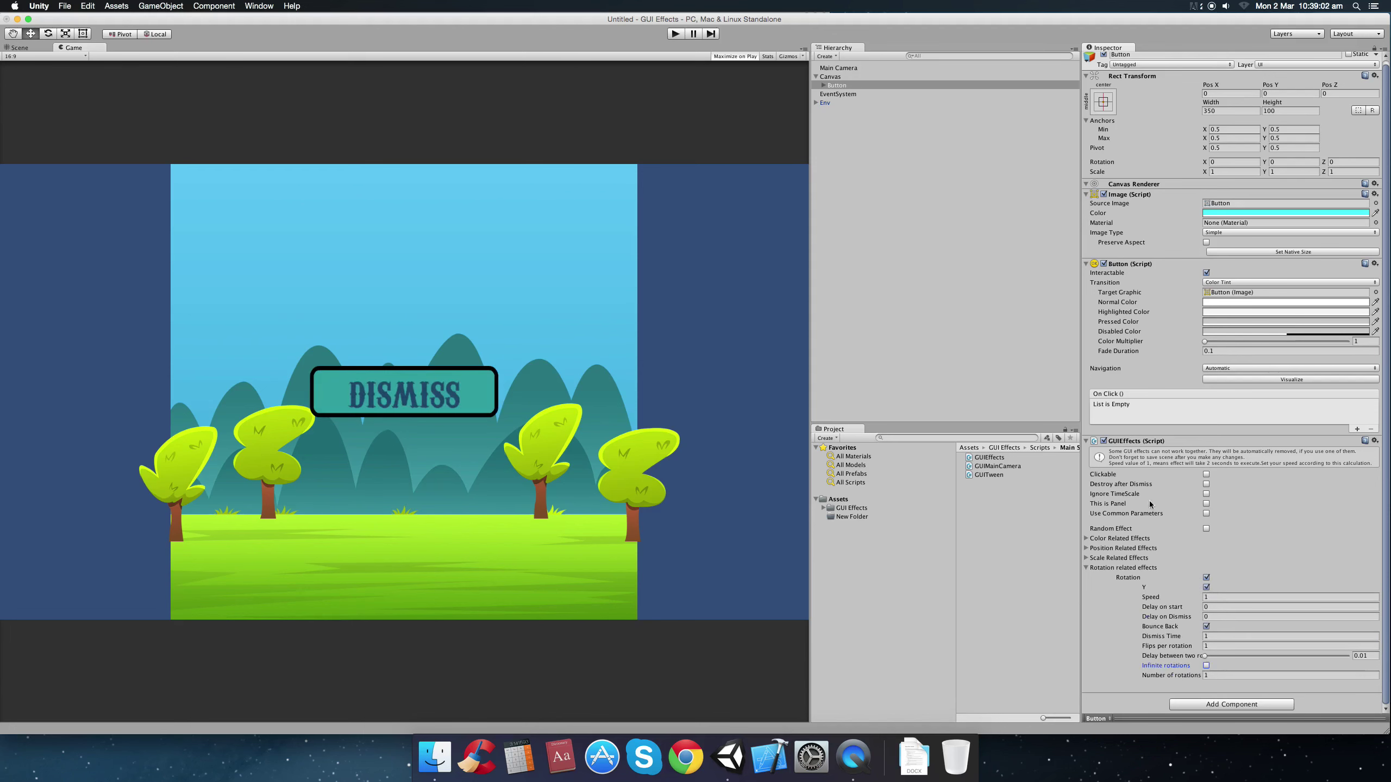
pyautogui.click(675, 35)
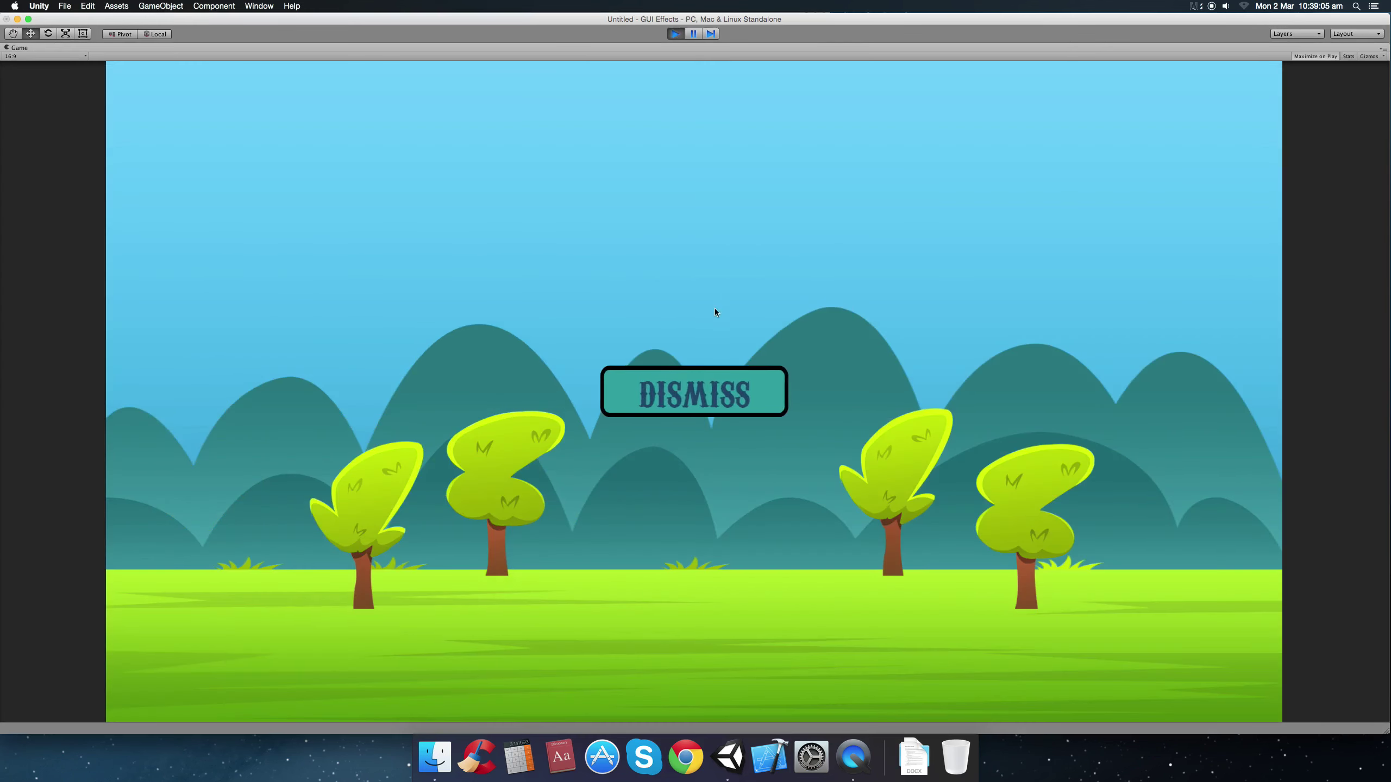
pyautogui.click(673, 31)
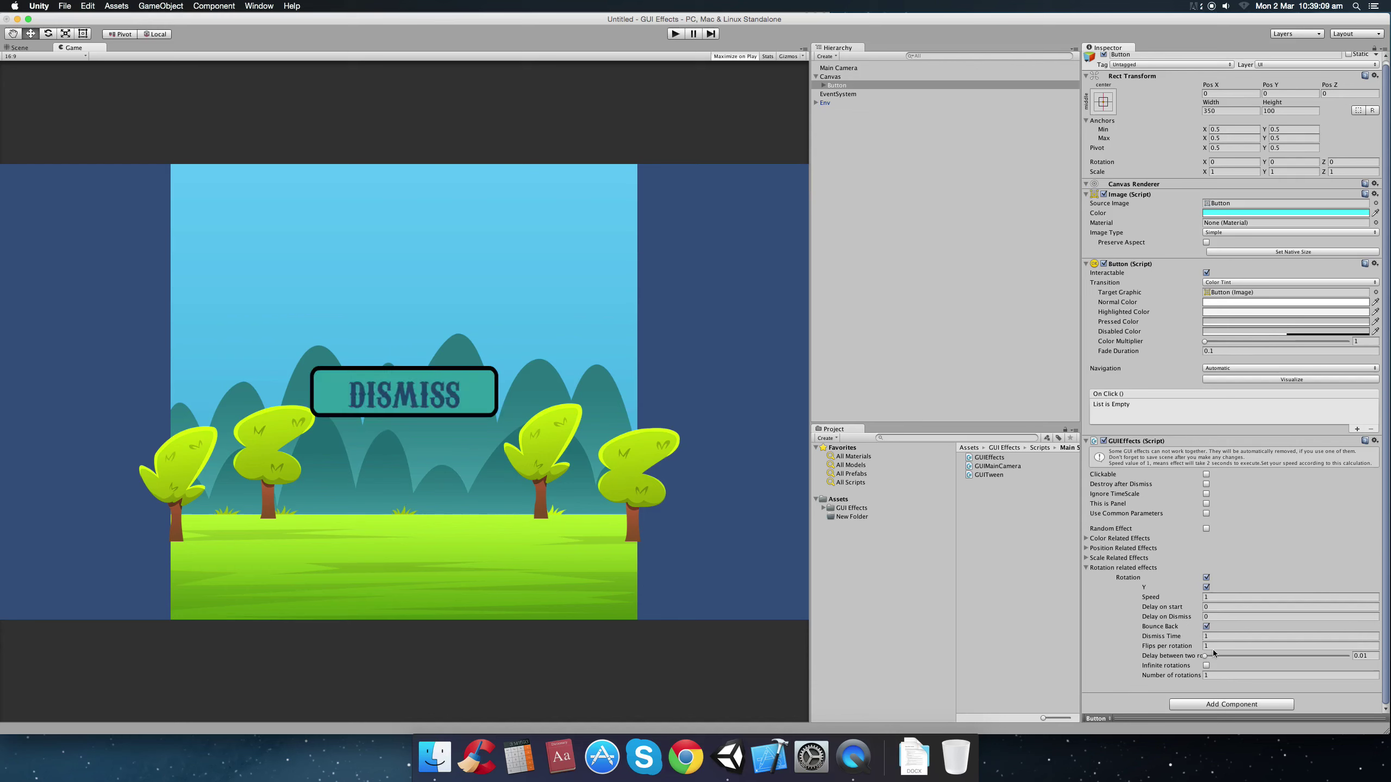
# Switch the Rotation effect back to the Z axis with 5 flips per rotation, then preview it in play mode and stop.
pyautogui.click(1205, 587)
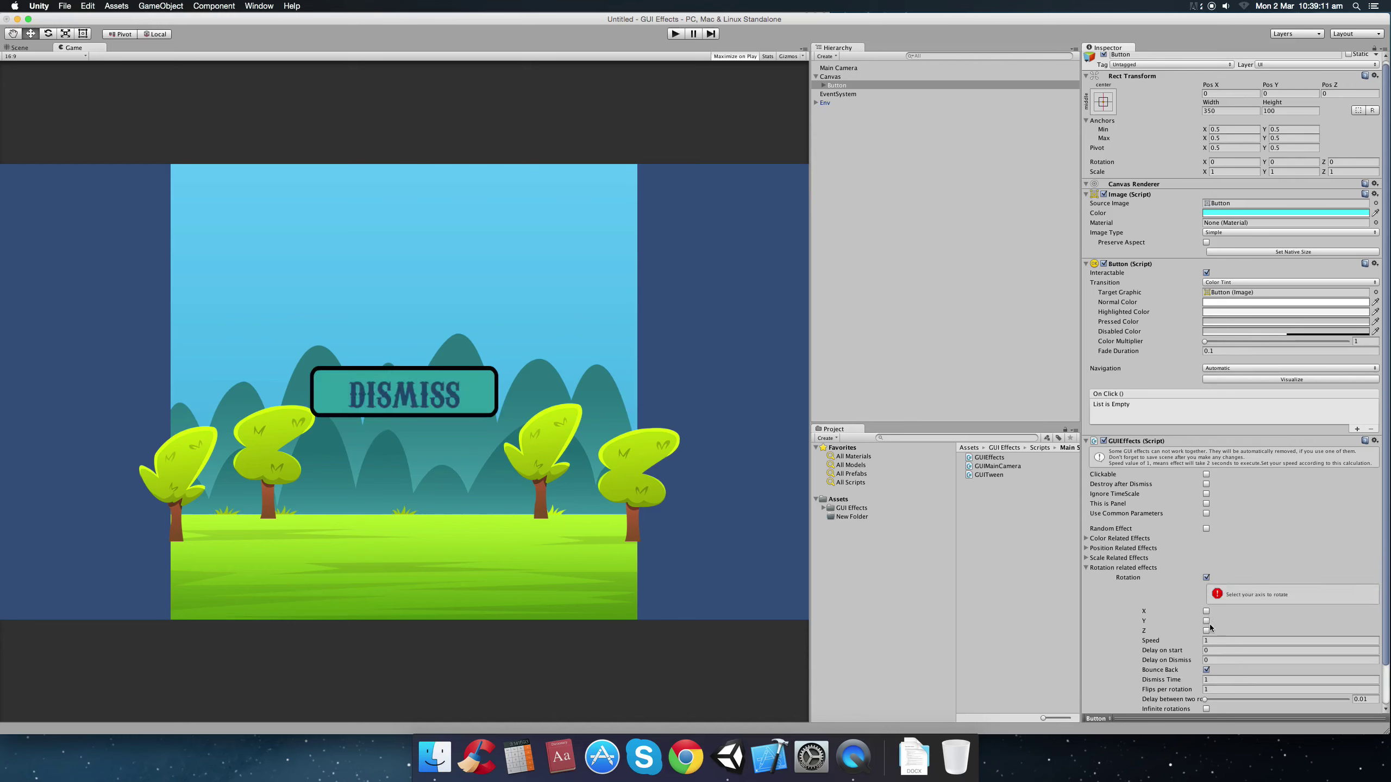
pyautogui.click(1206, 631)
pyautogui.click(1217, 646)
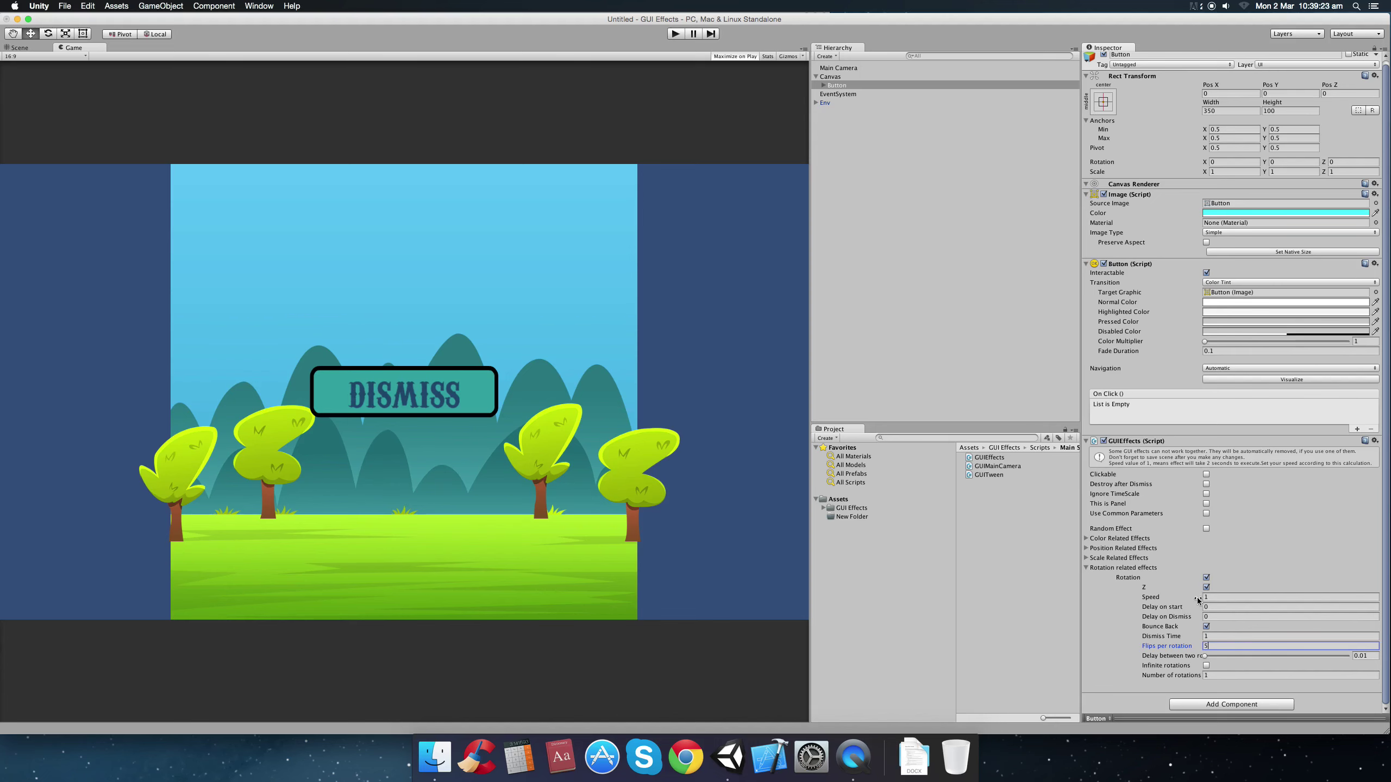
pyautogui.click(701, 121)
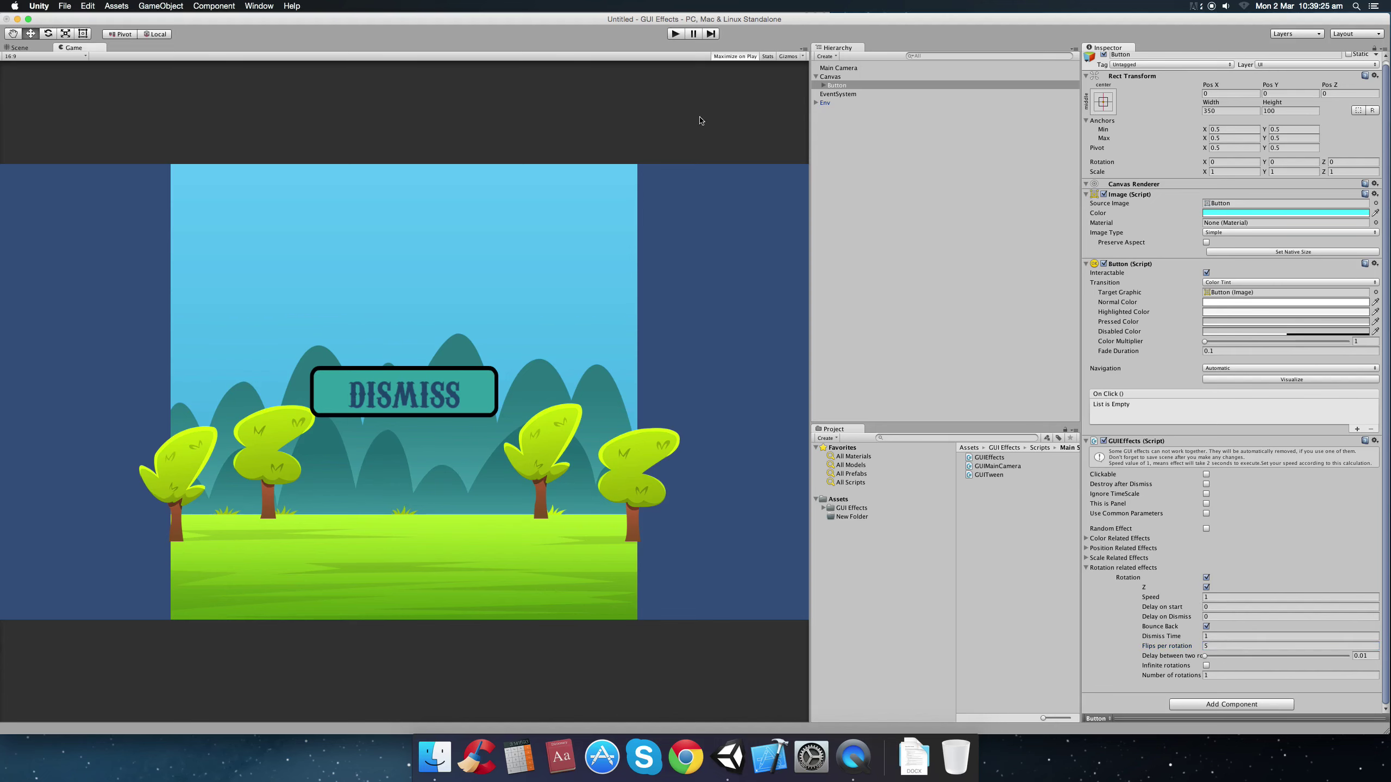
pyautogui.click(676, 33)
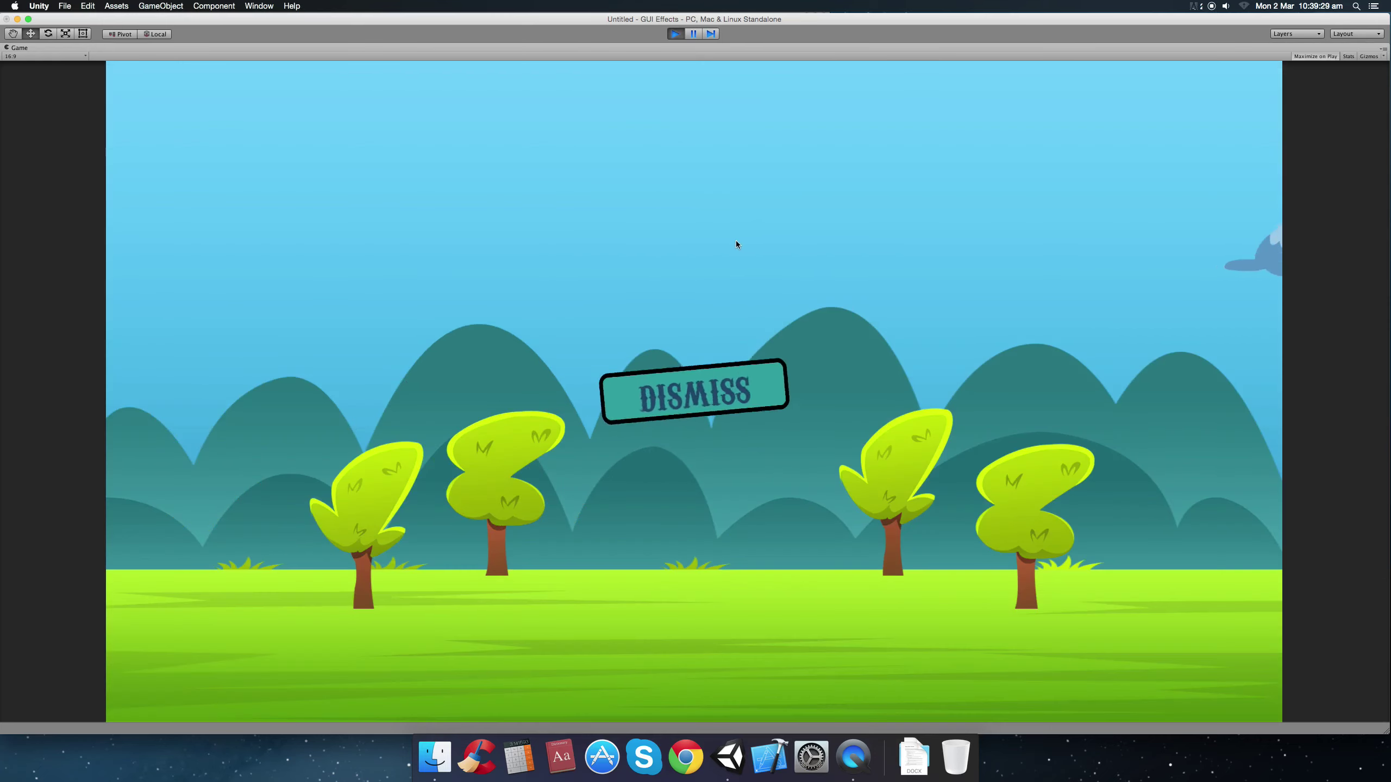
pyautogui.click(676, 34)
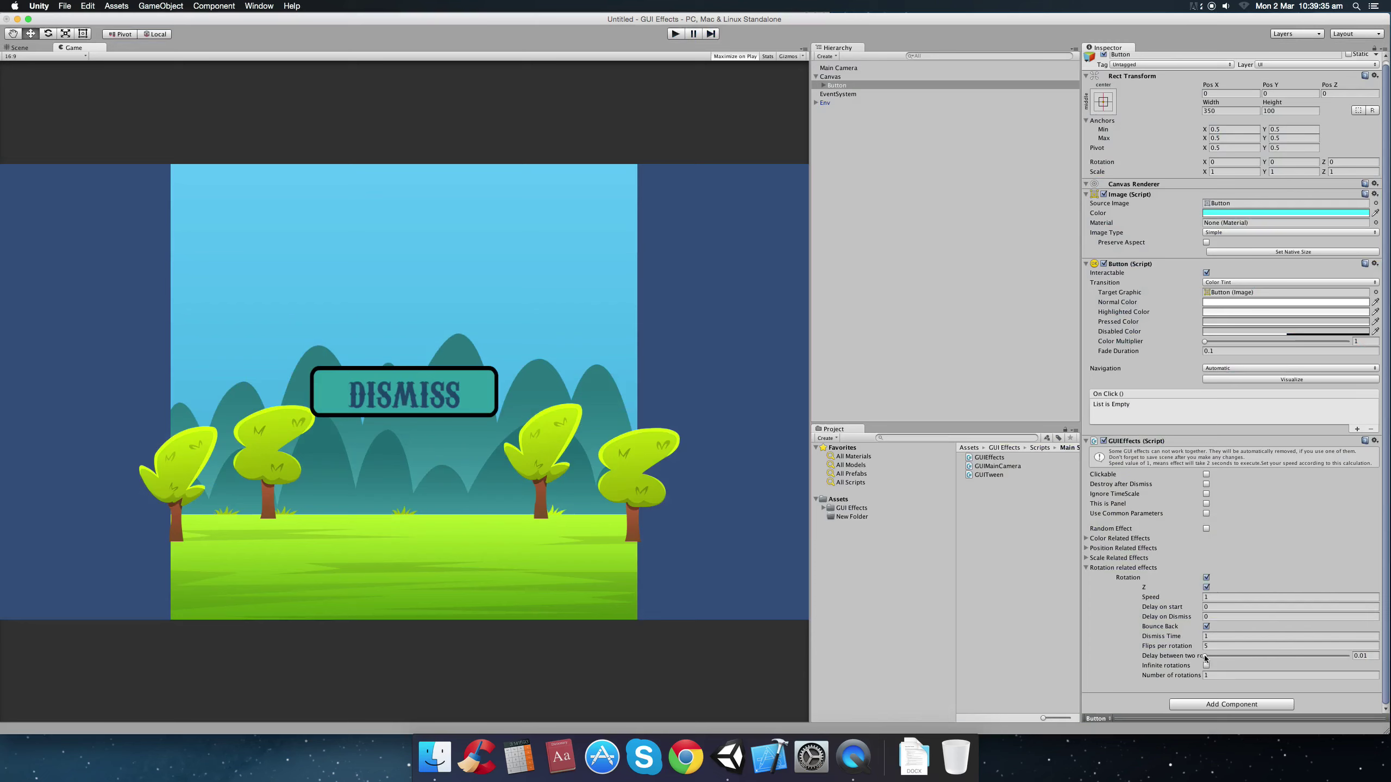
# Set the delay between rotations to 1, flips per rotation to 1 and number of rotations to 5, and preview them in play mode.
pyautogui.moveTo(1206, 659)
pyautogui.mouseDown()
pyautogui.moveTo(1220, 660)
pyautogui.moveTo(1204, 660)
pyautogui.mouseUp()
pyautogui.click(1363, 656)
pyautogui.click(1219, 646)
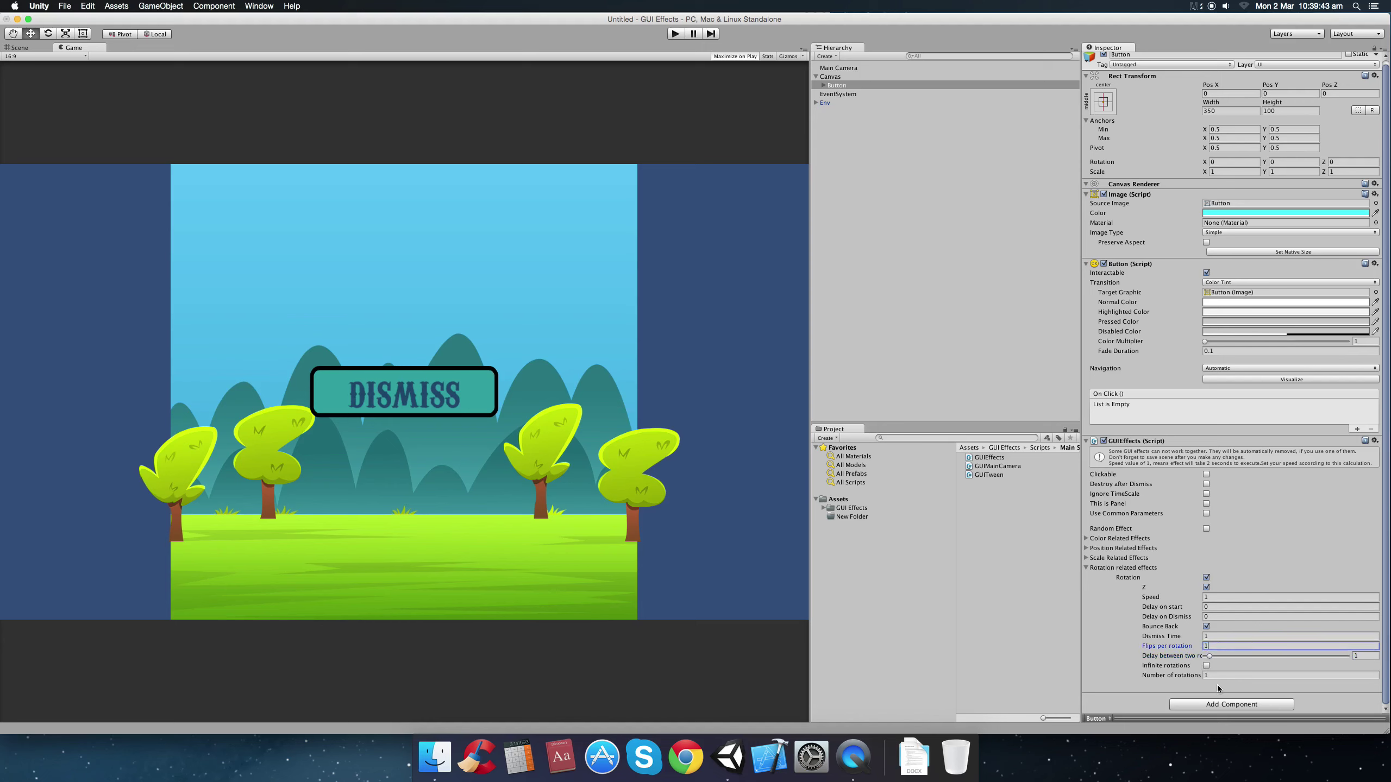
pyautogui.write('1')
pyautogui.click(1213, 676)
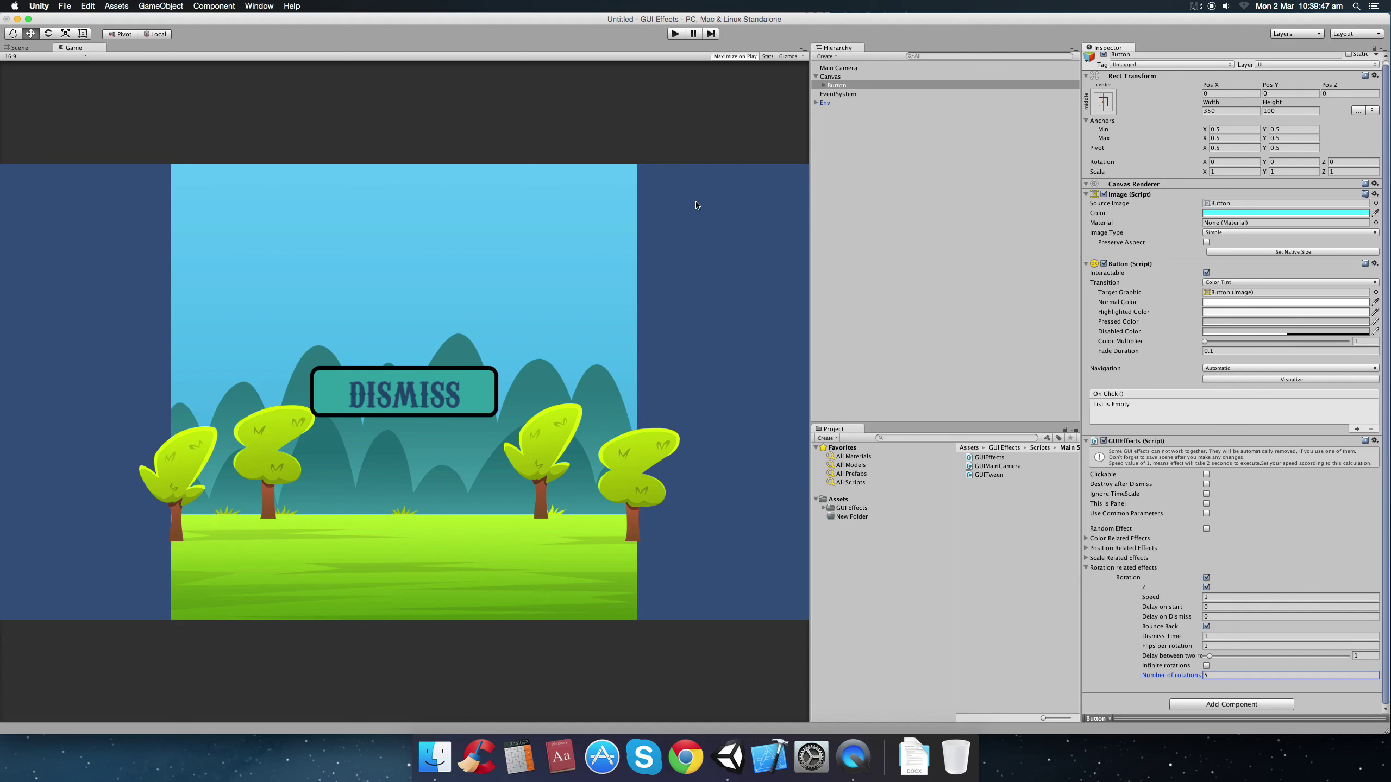
pyautogui.click(675, 34)
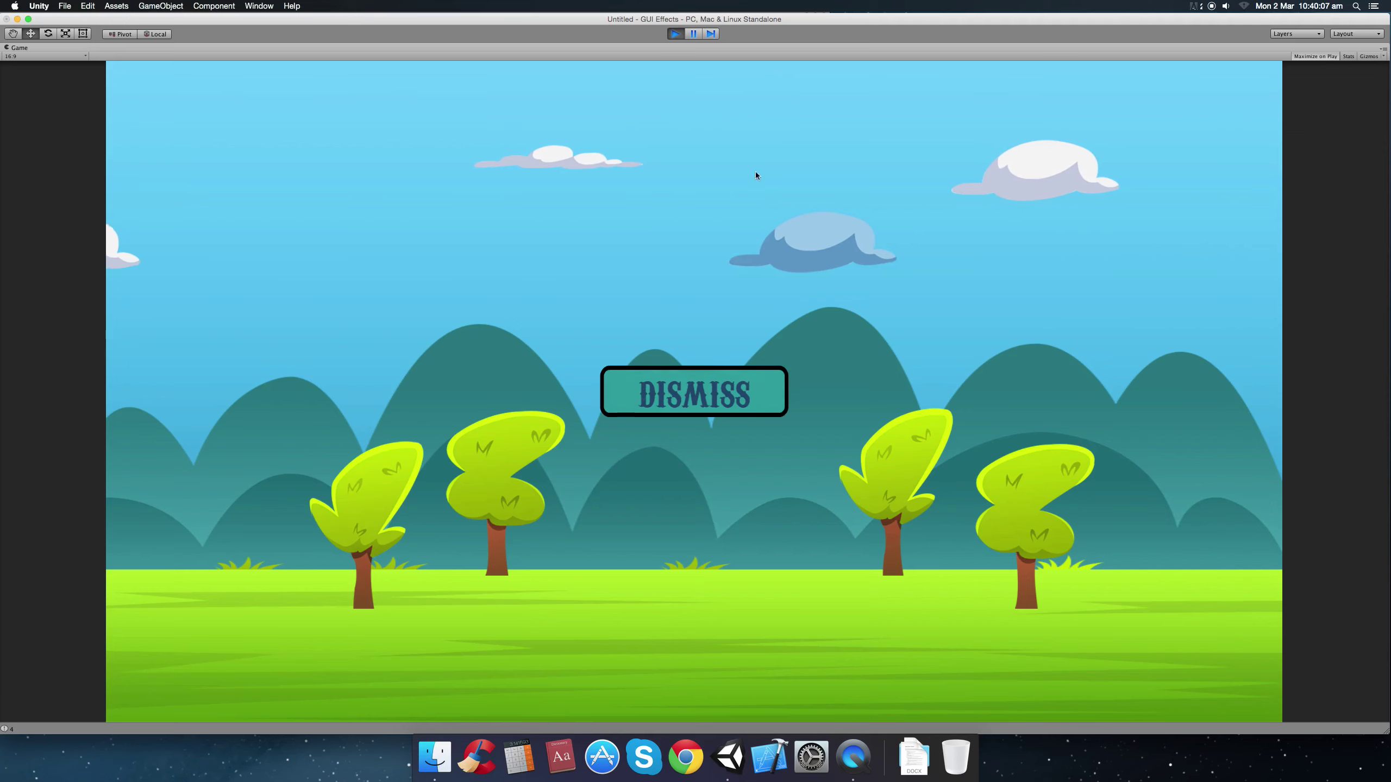
pyautogui.click(676, 34)
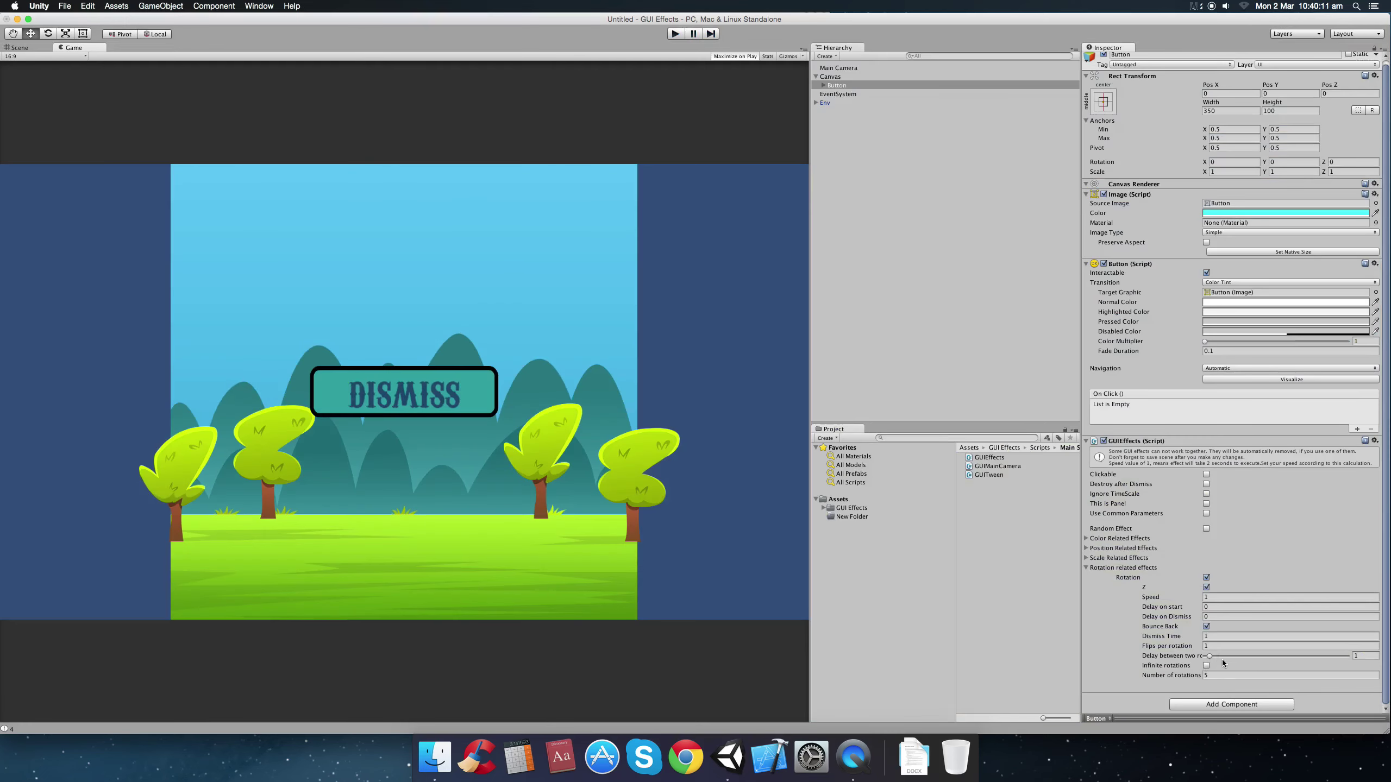
# Enable Infinite rotations, preview the endlessly rotating button in play mode and stop playing.
pyautogui.click(1205, 665)
pyautogui.click(652, 312)
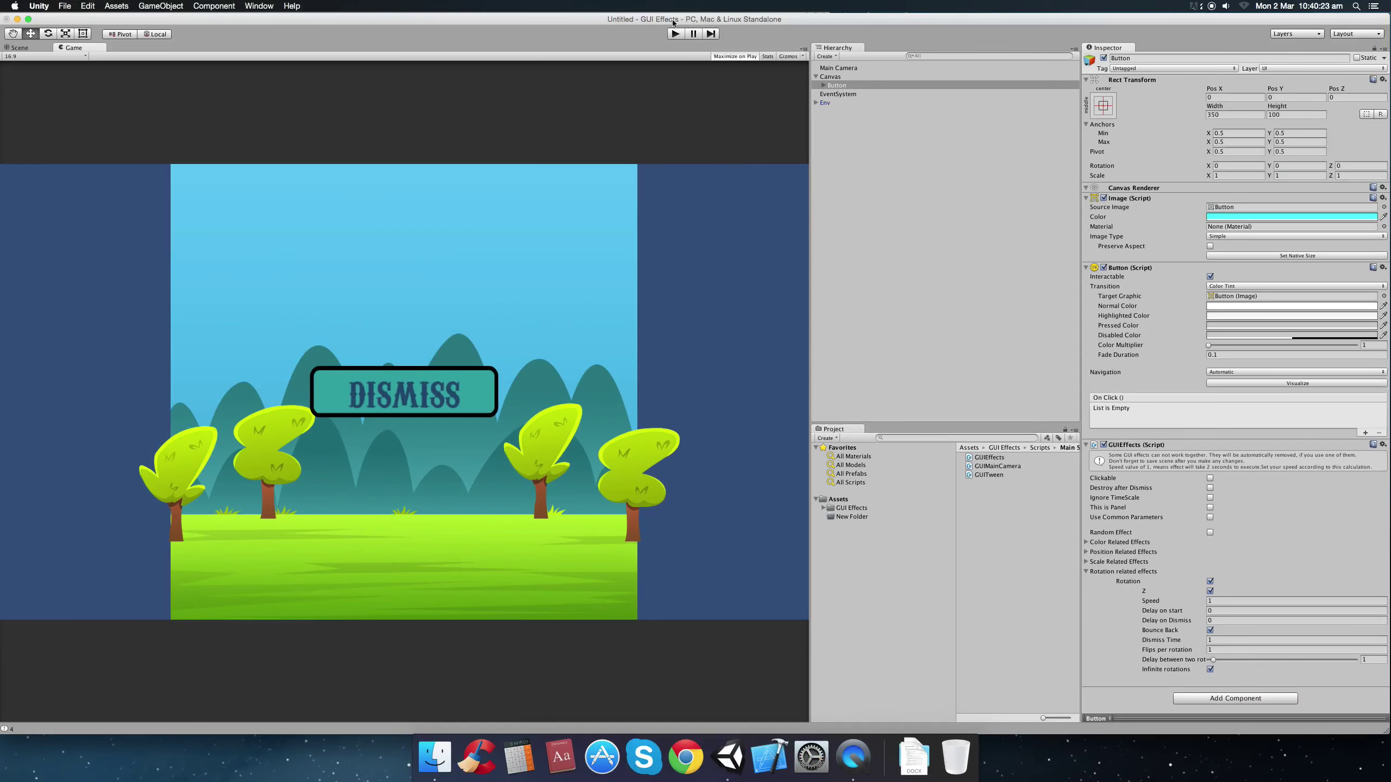
pyautogui.click(675, 34)
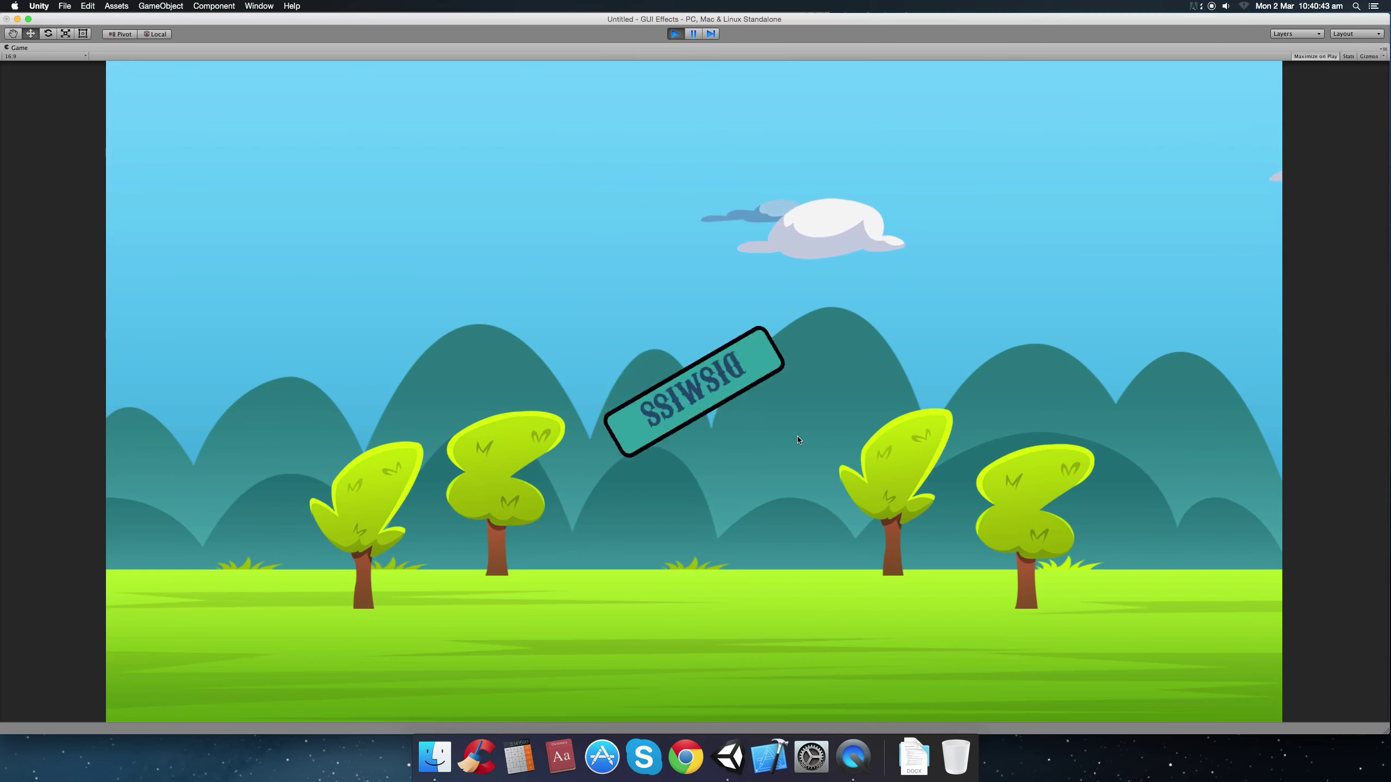
pyautogui.click(675, 35)
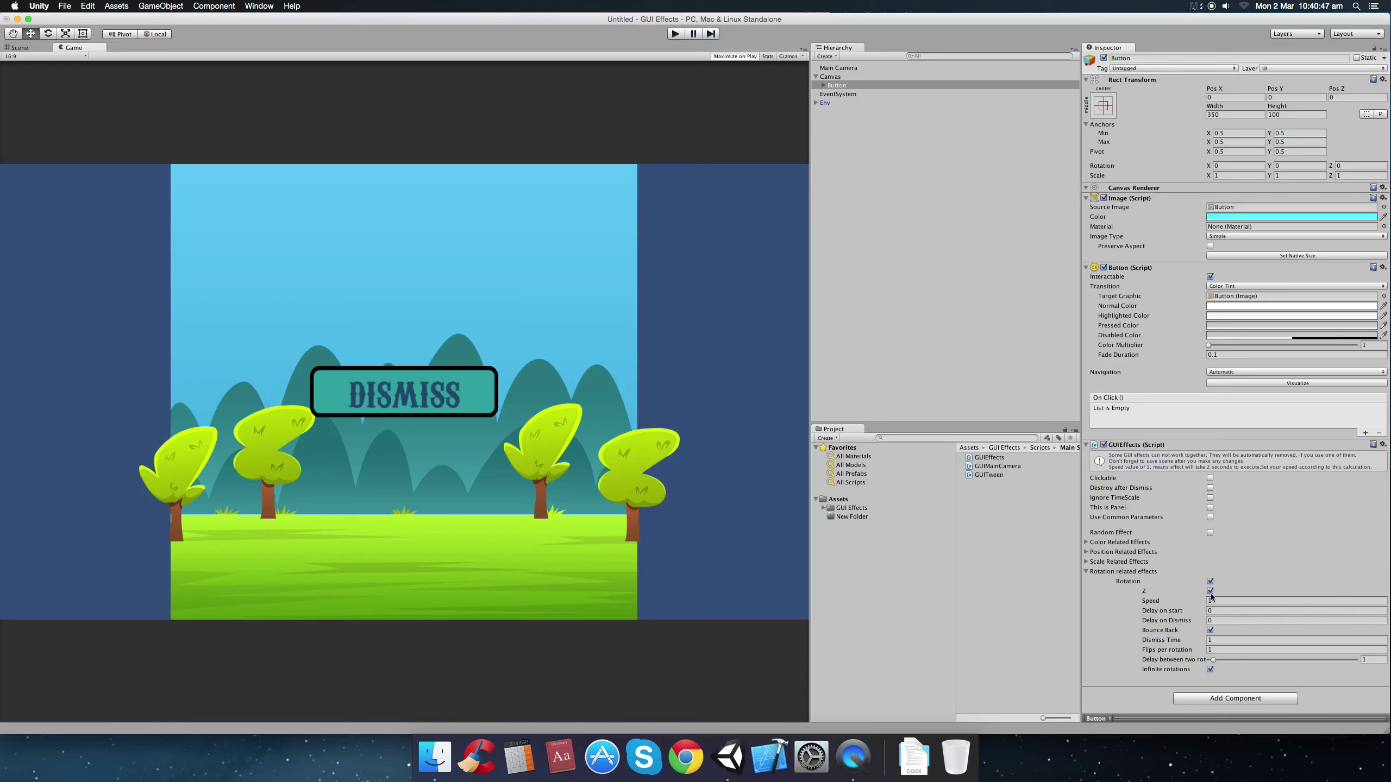
# Clear the Z axis, disable the Rotation effect and collapse the rotation related effects.
pyautogui.click(1210, 590)
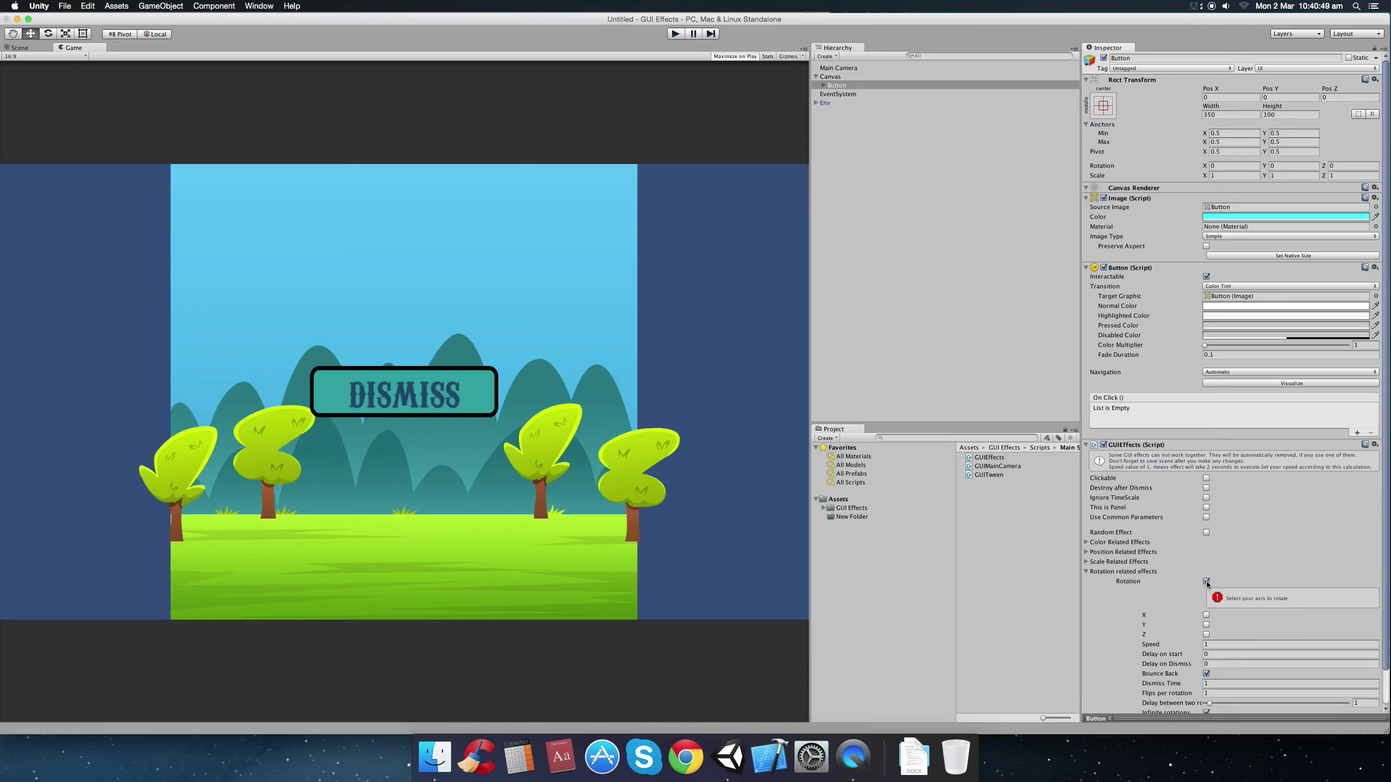
pyautogui.click(1207, 582)
pyautogui.click(1106, 573)
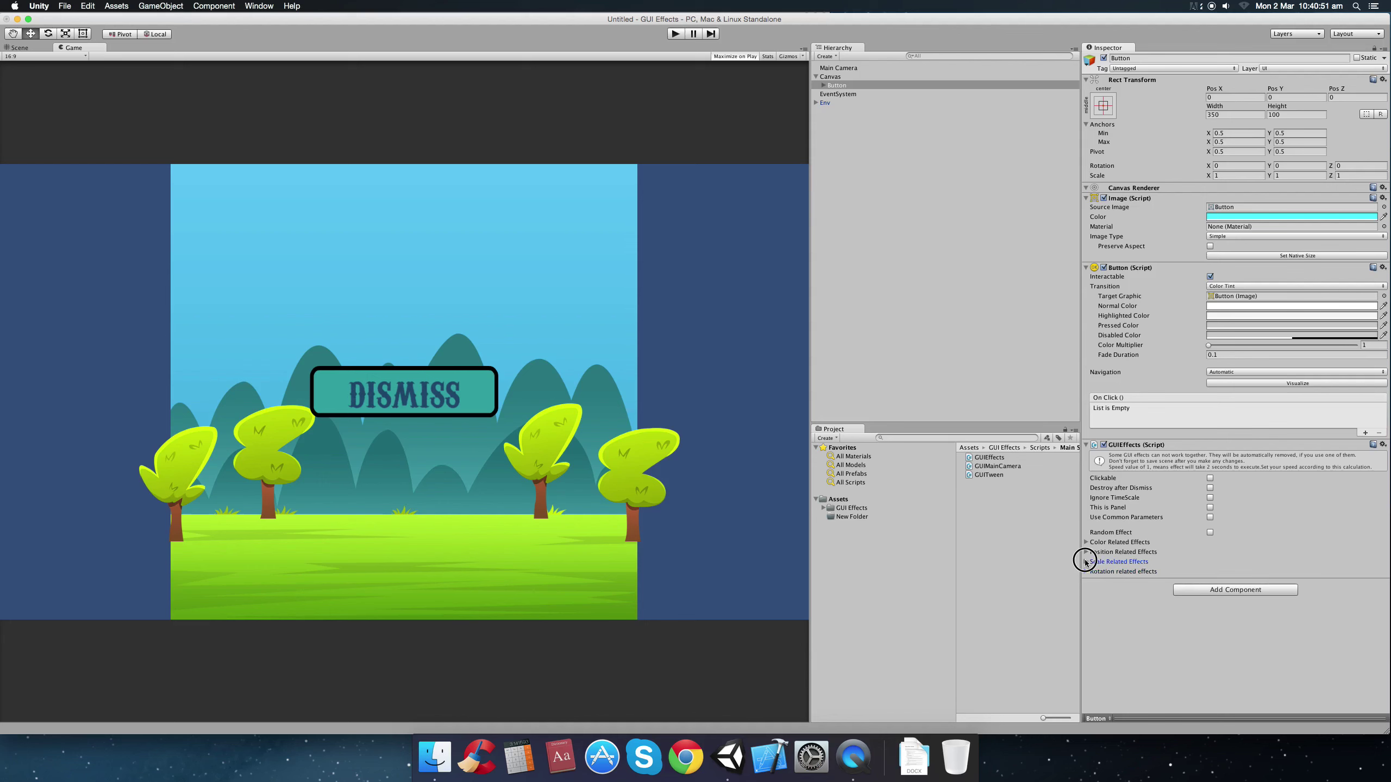
# Expand the color, position, scale and rotation related effect groups of the GUIEffects script together.
pyautogui.click(1090, 563)
pyautogui.click(1086, 562)
pyautogui.click(1086, 551)
pyautogui.click(1086, 552)
pyautogui.click(1086, 552)
pyautogui.click(1087, 543)
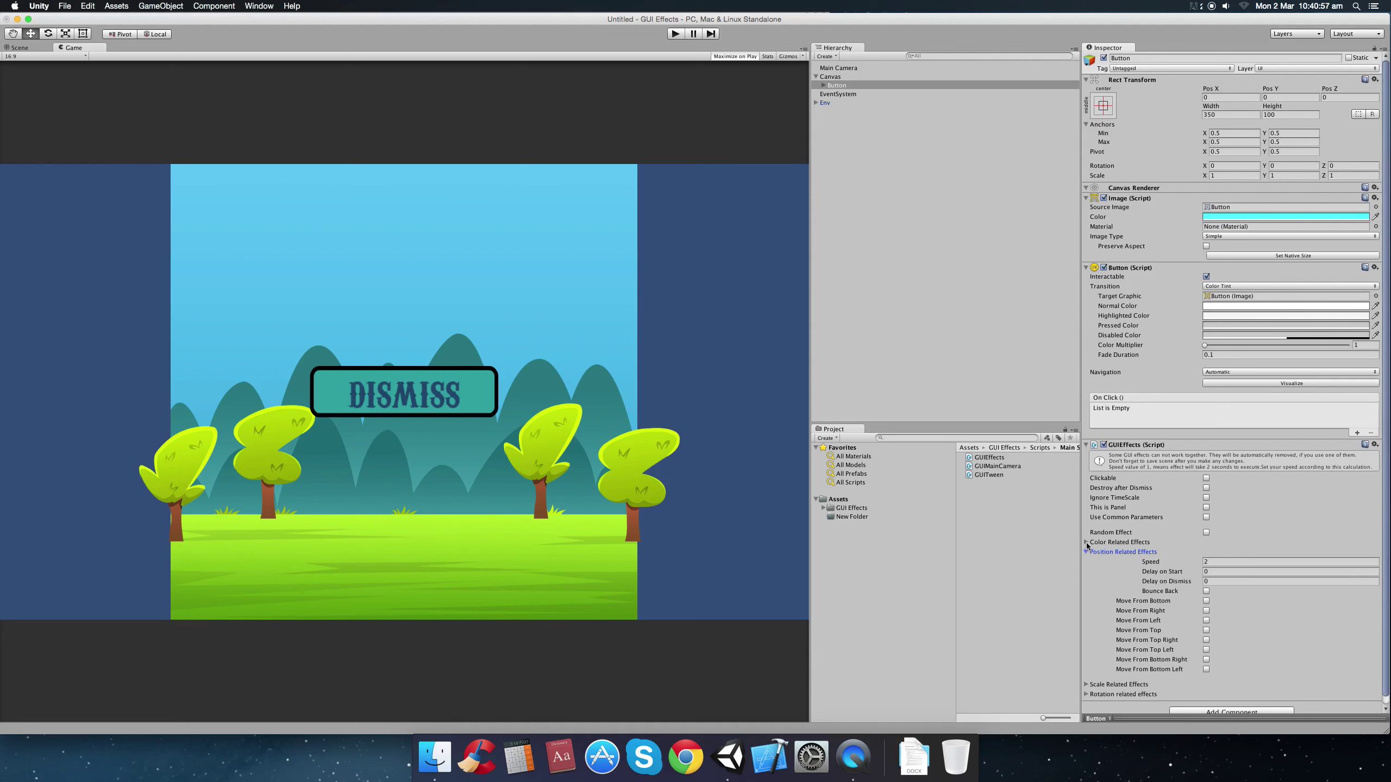
pyautogui.click(1086, 562)
pyautogui.scroll(-2, 1140, 587)
pyautogui.click(1087, 676)
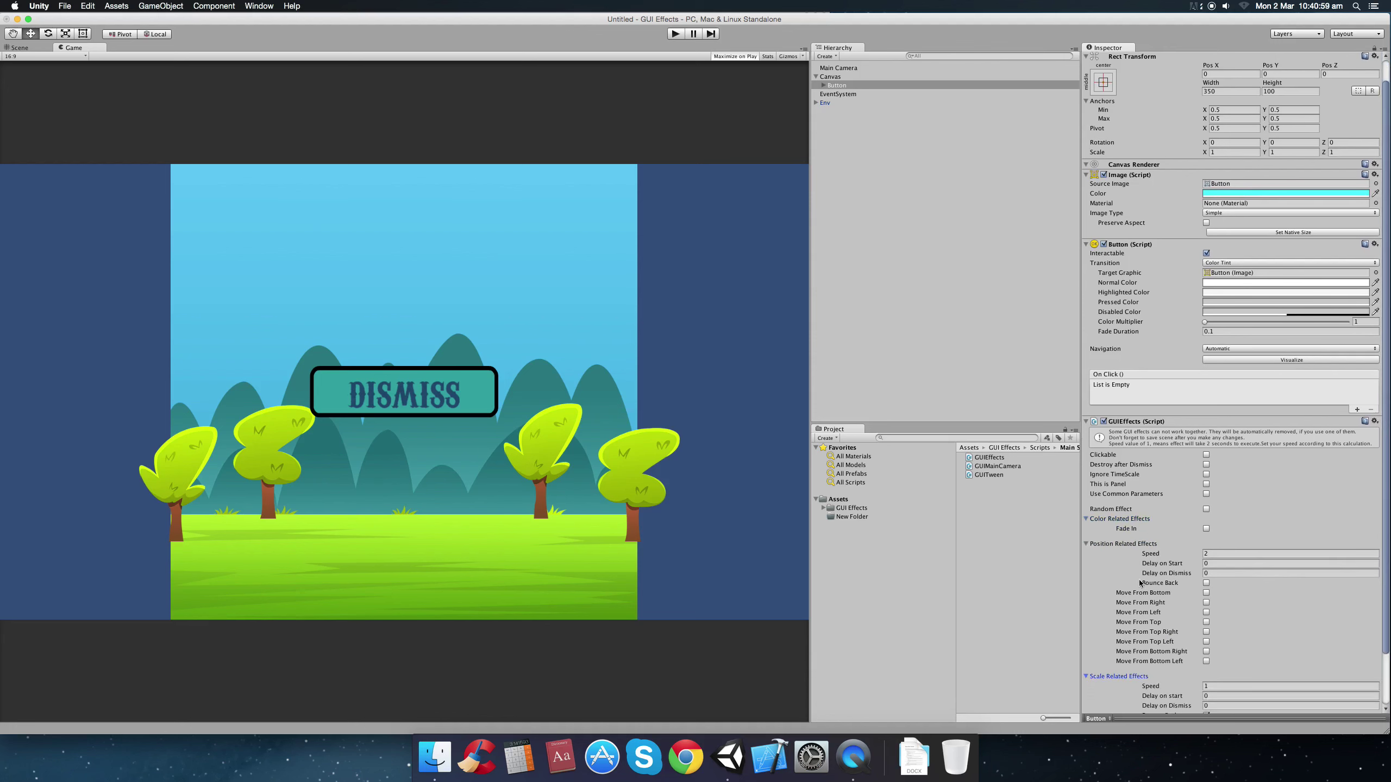
pyautogui.scroll(-2, 1117, 656)
pyautogui.click(1090, 686)
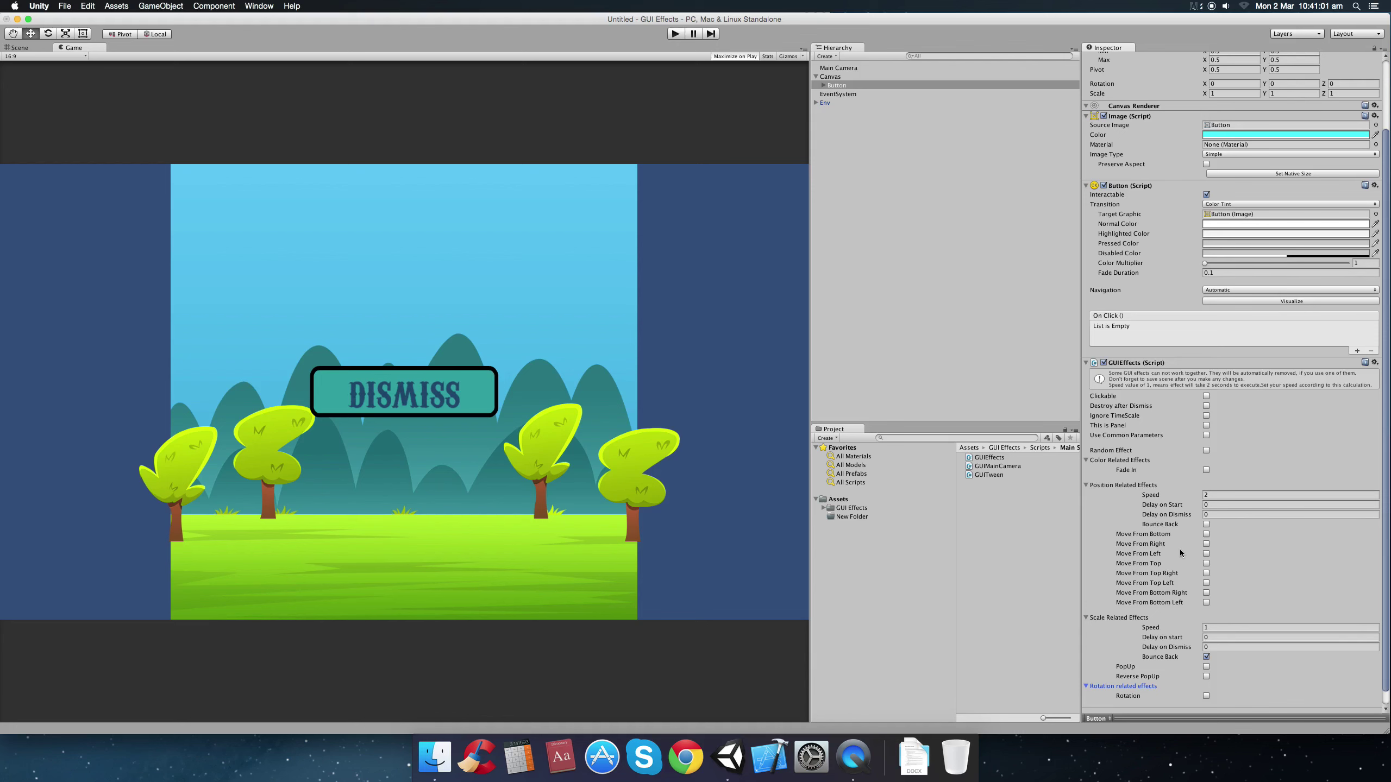
# Enable the Rotation effect and the Fade In effect on the button to show their individual parameters.
pyautogui.scroll(-1, 1180, 548)
pyautogui.click(1203, 681)
pyautogui.scroll(-5, 1245, 601)
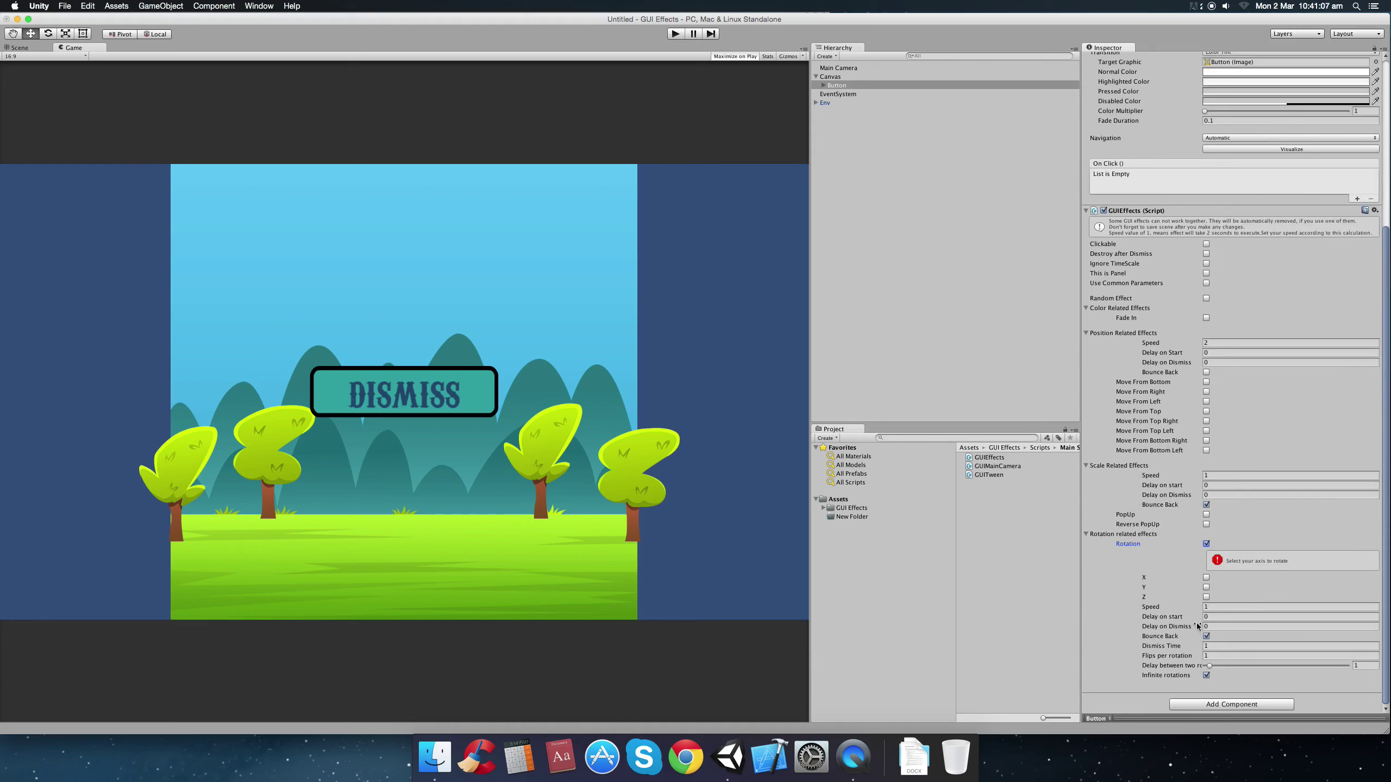
pyautogui.click(1205, 318)
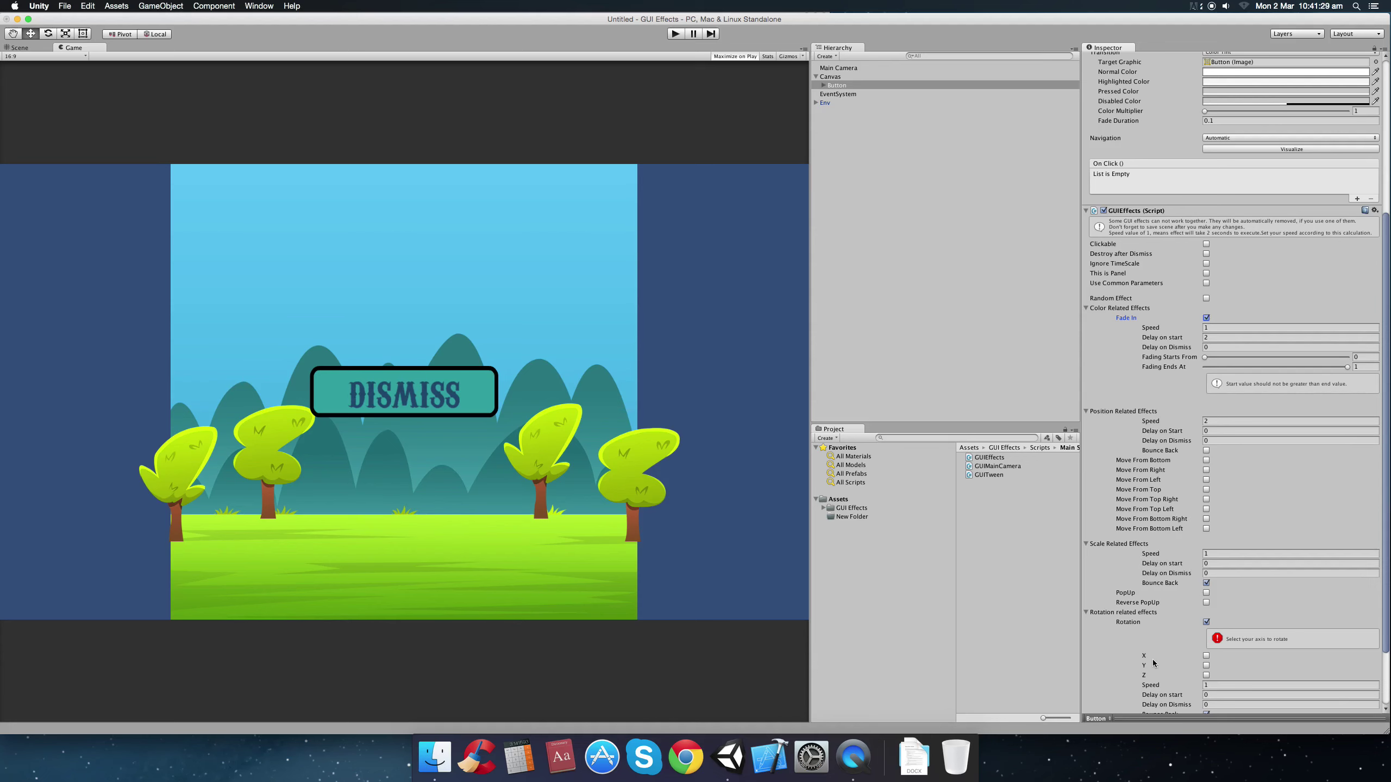
# Turn on Use Common Parameters in the GUIEffects script and enable the common Bounce Back option.
pyautogui.scroll(-3, 1166, 672)
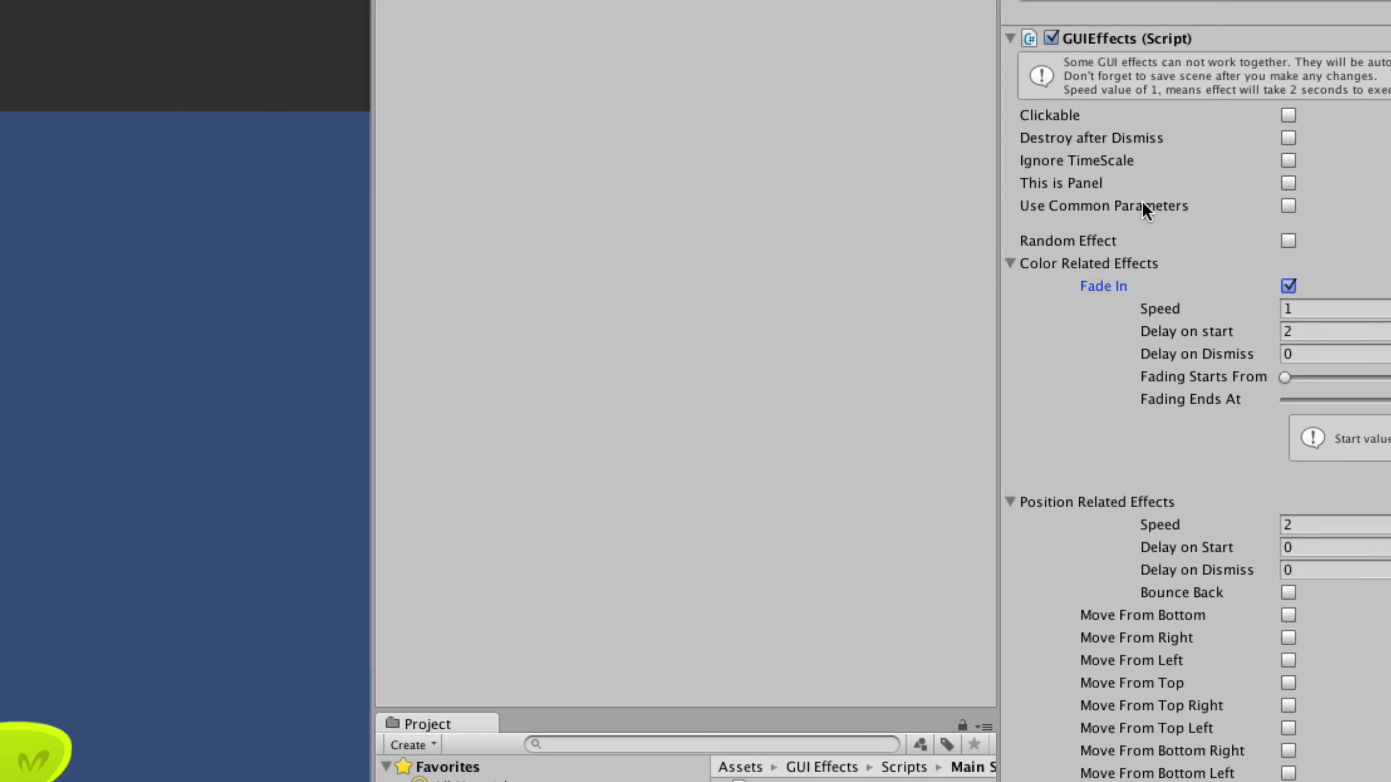
pyautogui.moveTo(1161, 209)
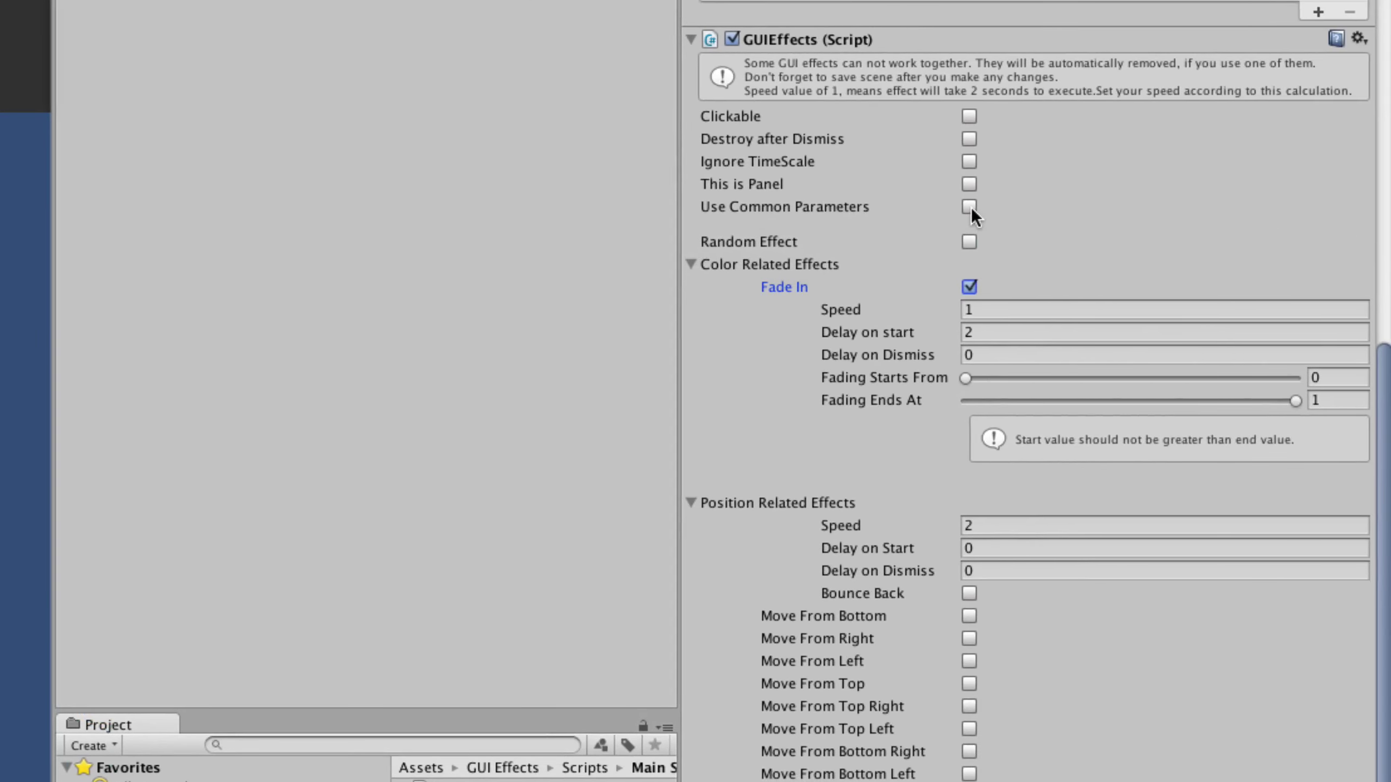
pyautogui.click(969, 207)
pyautogui.scroll(5, 1024, 322)
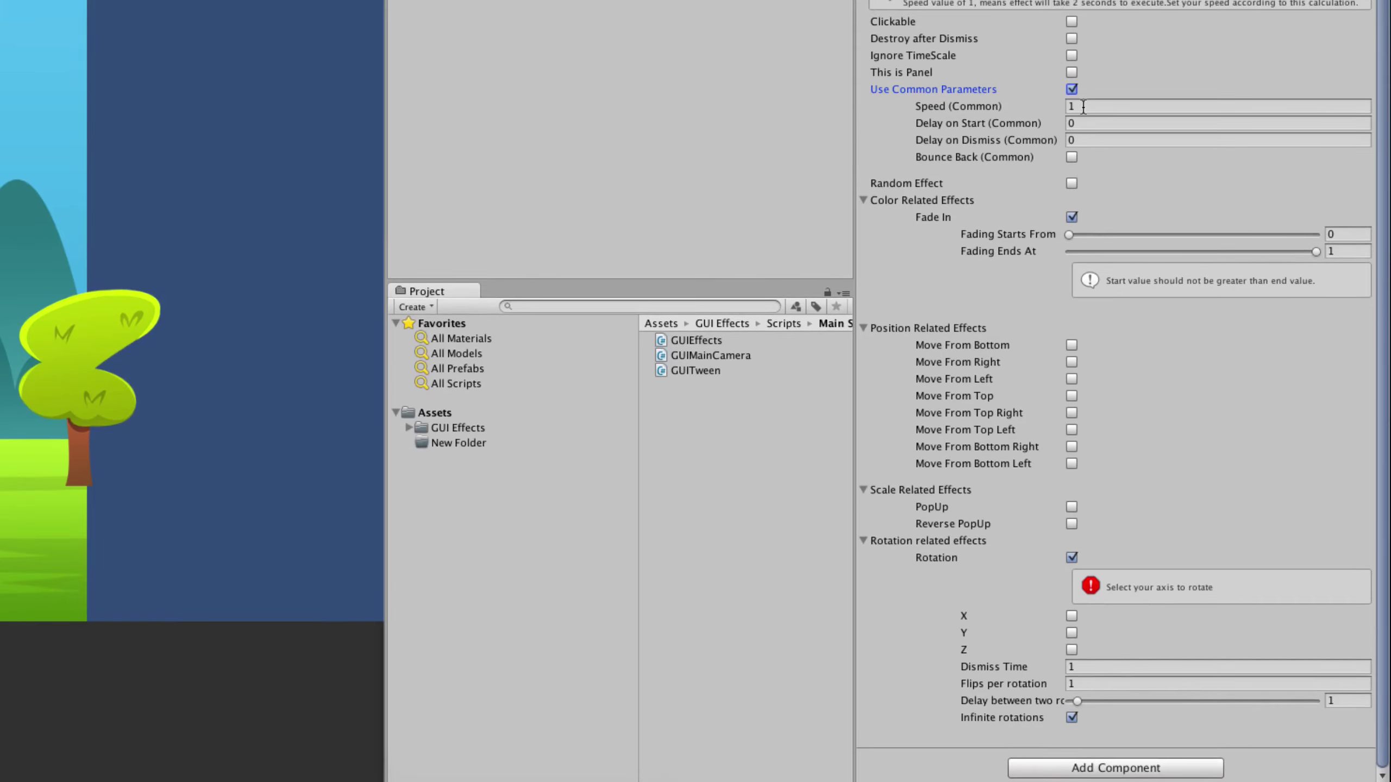
pyautogui.click(1083, 107)
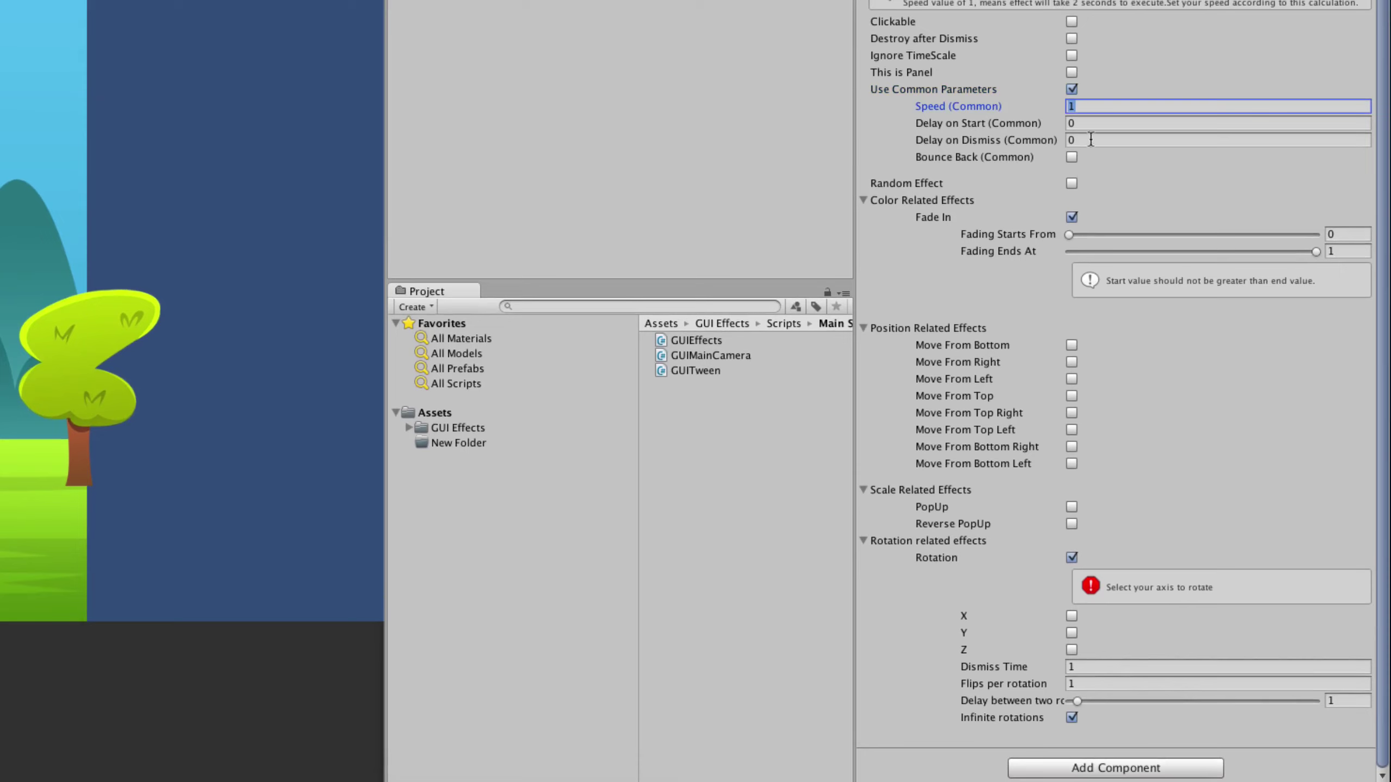
pyautogui.click(1071, 157)
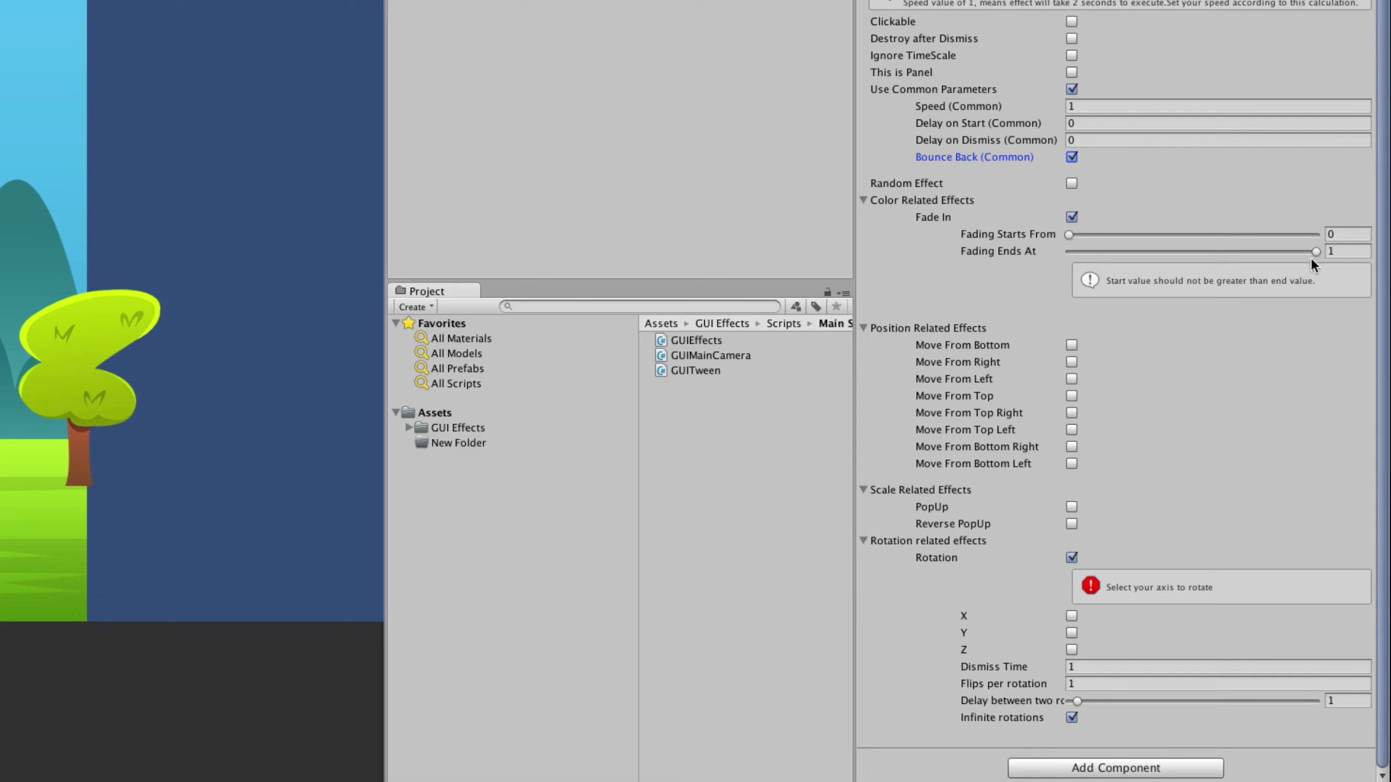
# Enable the Move From Bottom position effect and the PopUp scale effect alongside Fade In.
pyautogui.click(1071, 344)
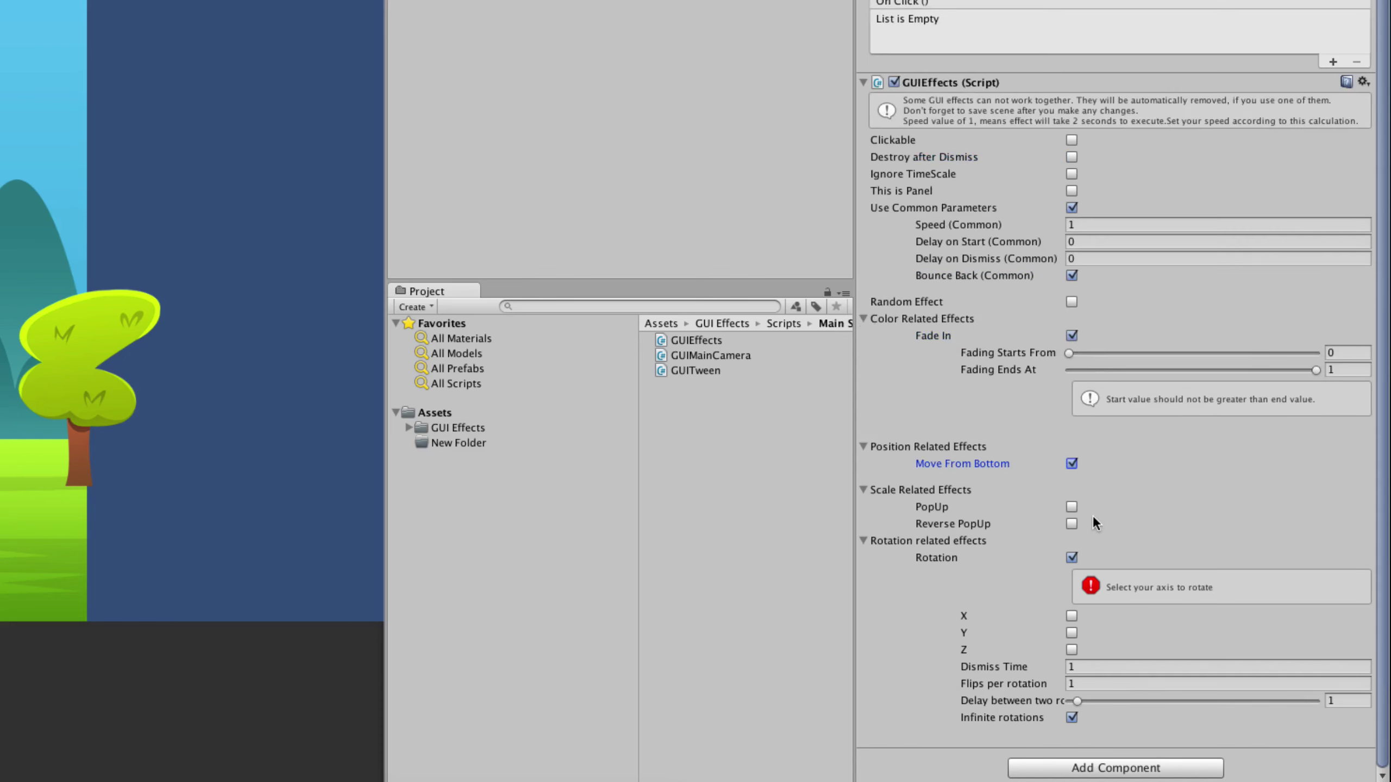
pyautogui.click(1071, 508)
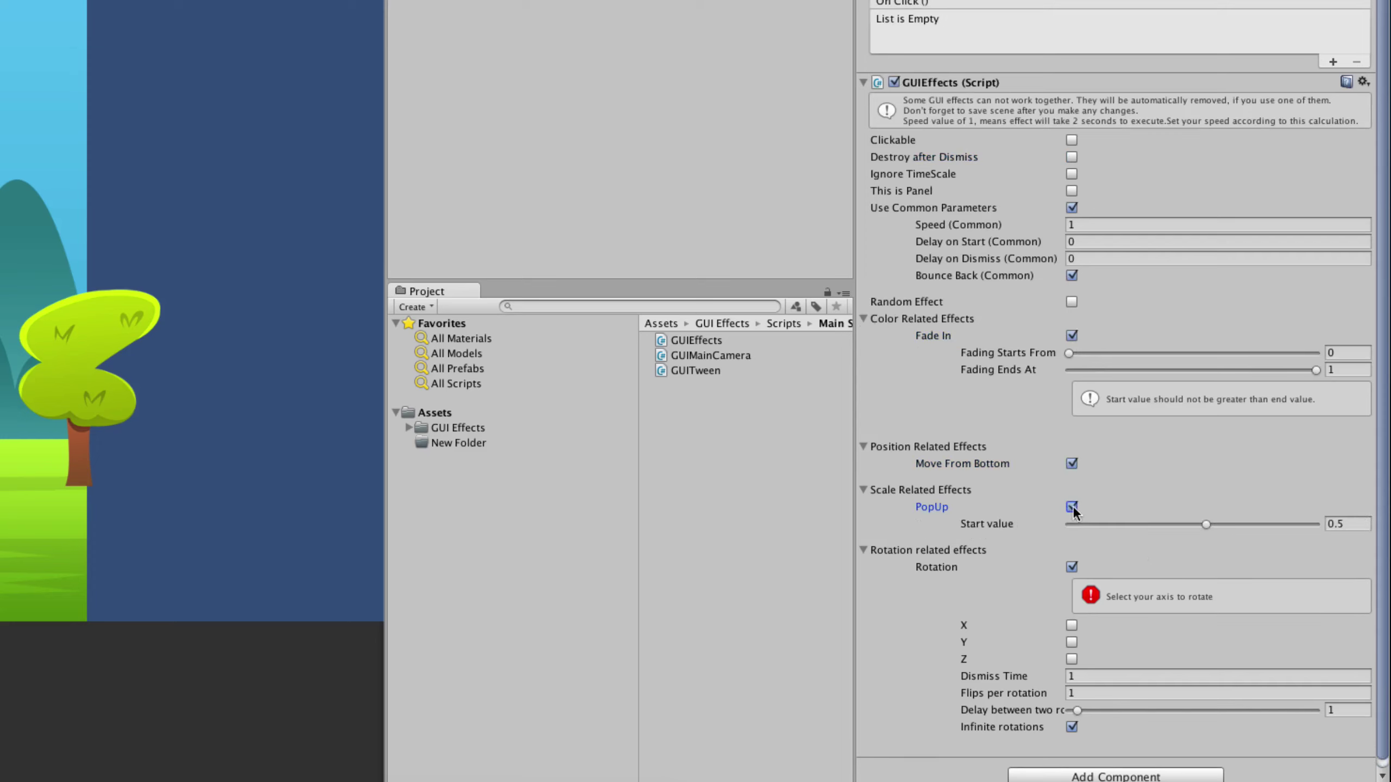
# Rotate the button on the Z axis with Infinite rotations off, 1 rotation and 0 delay between rotations.
pyautogui.click(1071, 659)
pyautogui.click(1070, 717)
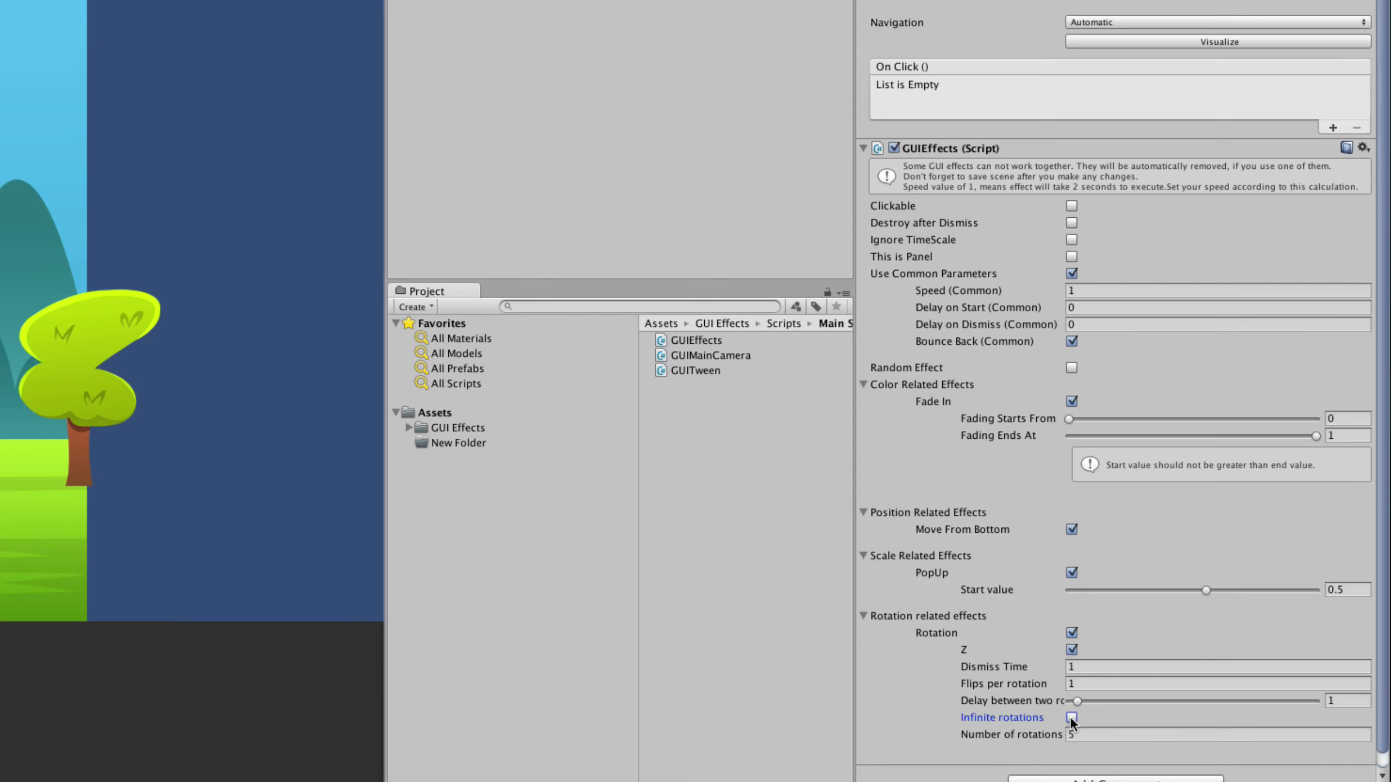
pyautogui.click(1080, 734)
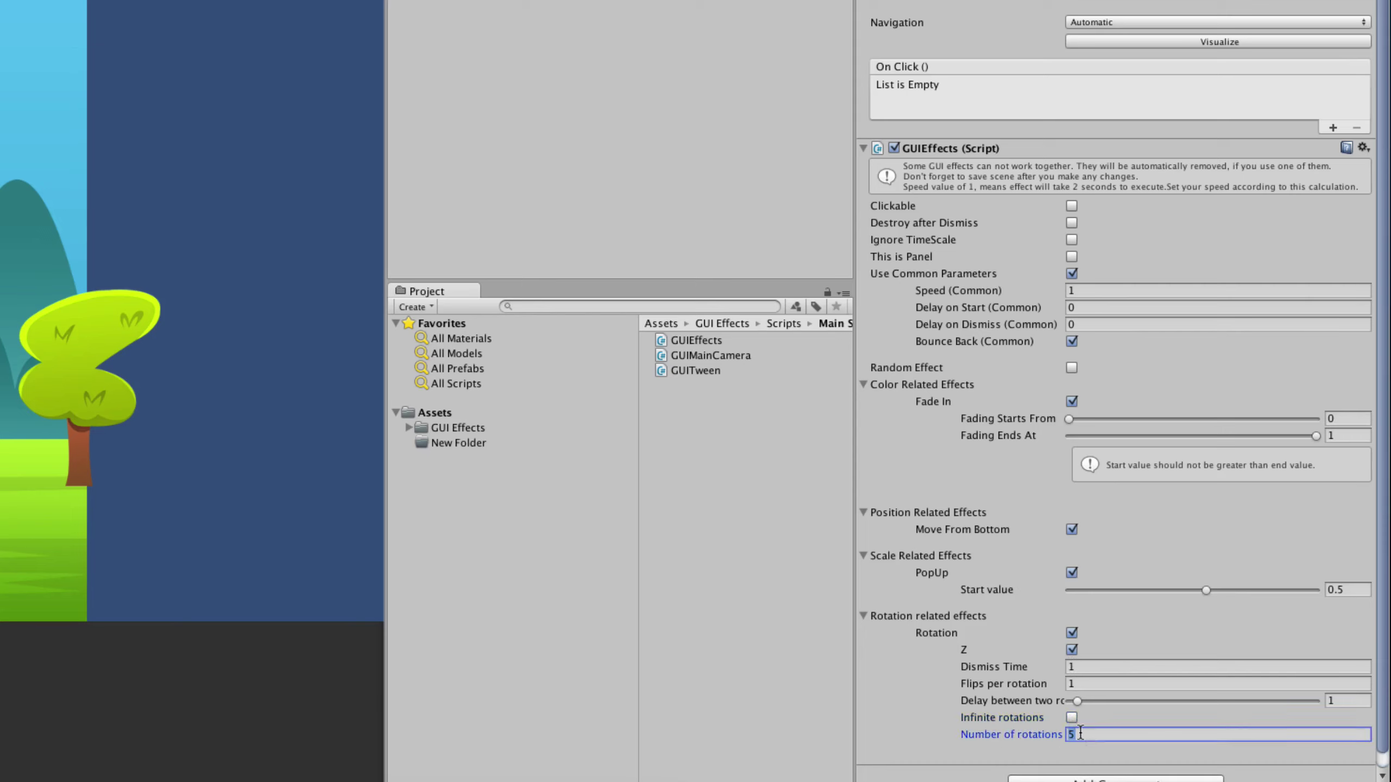
pyautogui.moveTo(1076, 702); pyautogui.dragTo(1053, 703)
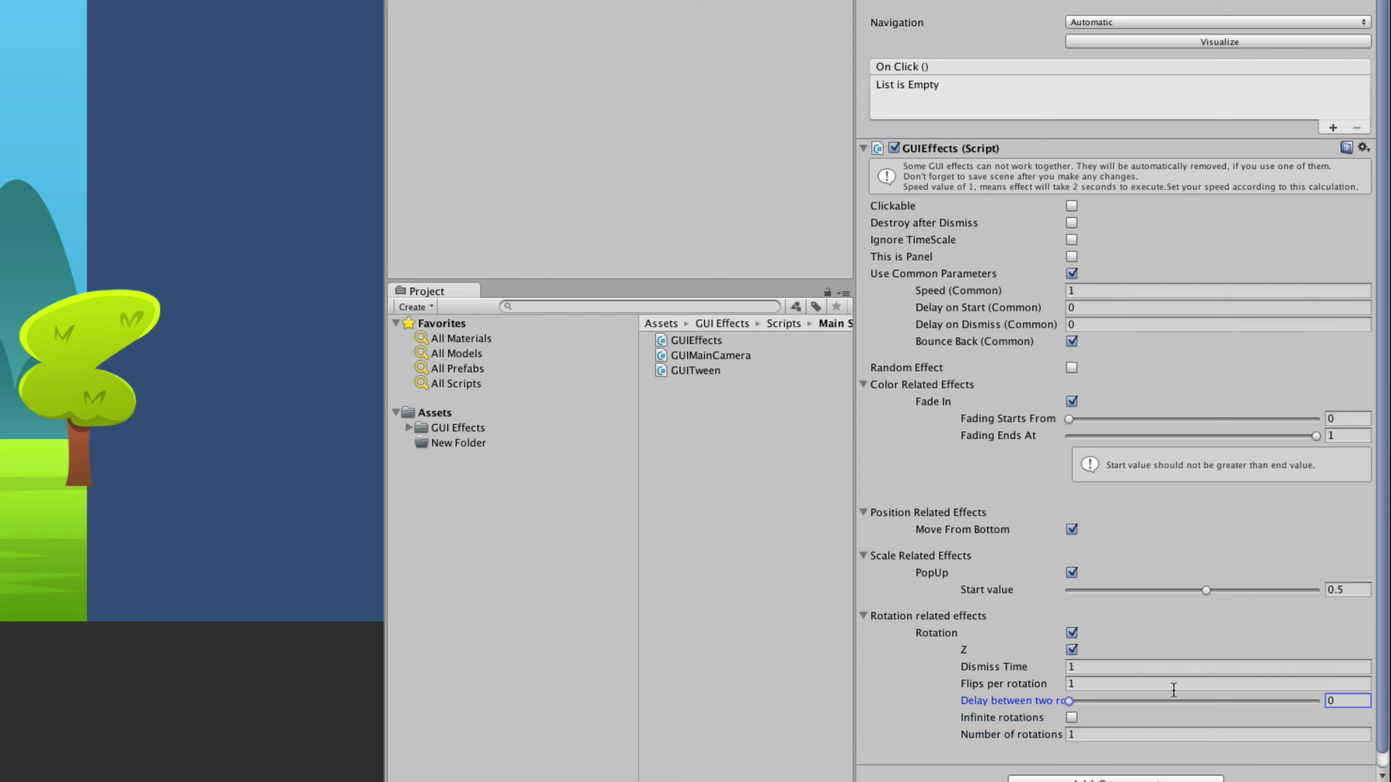
# Set the PopUp start value to 0 and preview the combined effects in play mode.
pyautogui.moveTo(1202, 590); pyautogui.dragTo(1061, 587)
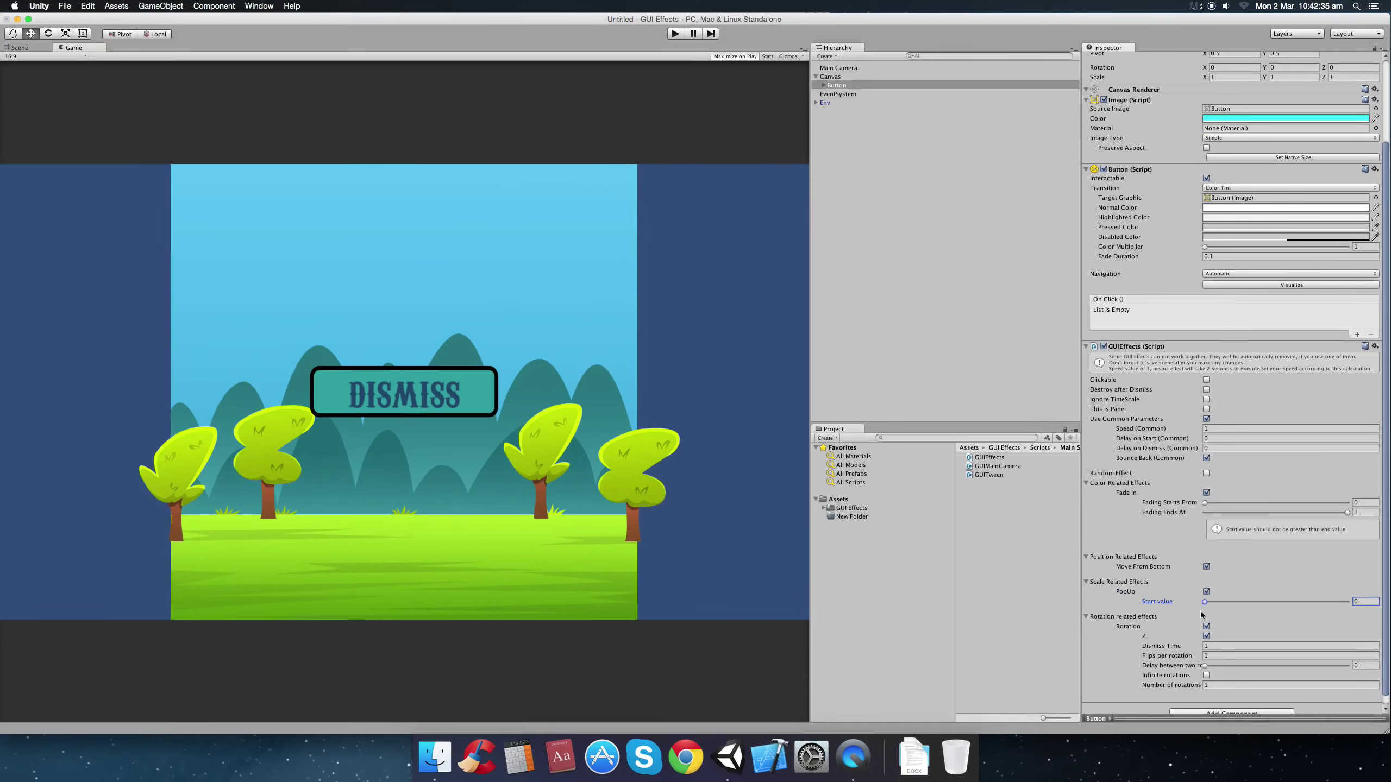
pyautogui.click(676, 35)
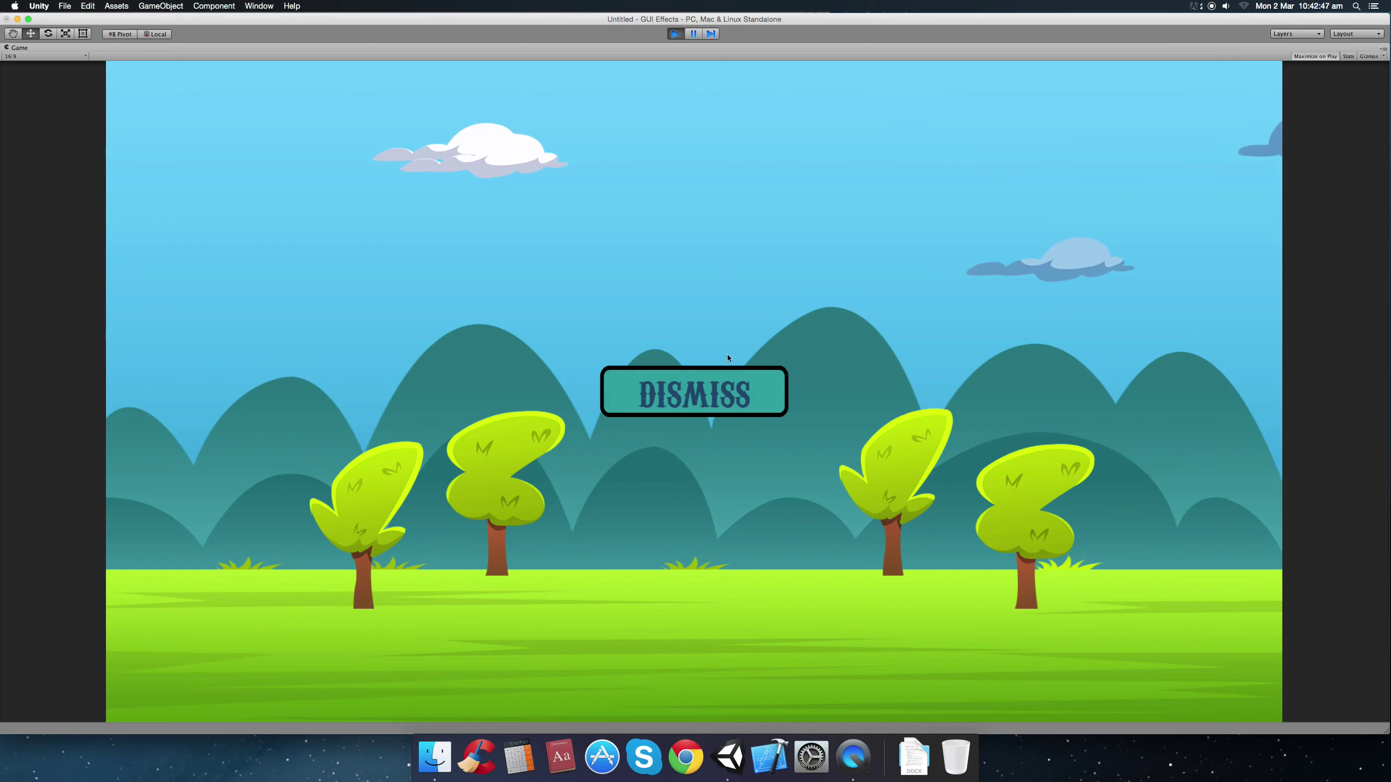
pyautogui.click(676, 33)
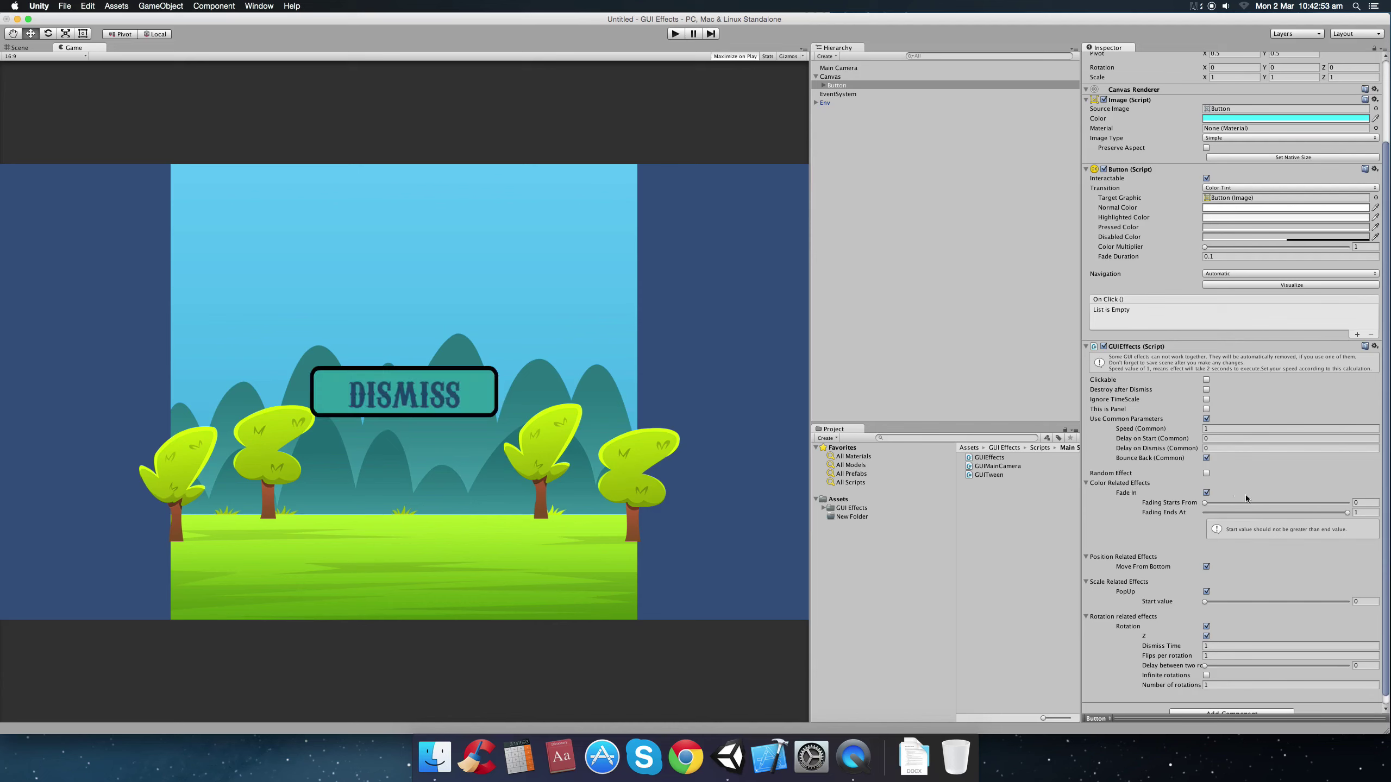
# Replace PopUp with the Reverse PopUp scale effect at start value 10 and preview it in play mode.
pyautogui.scroll(-1, 1221, 534)
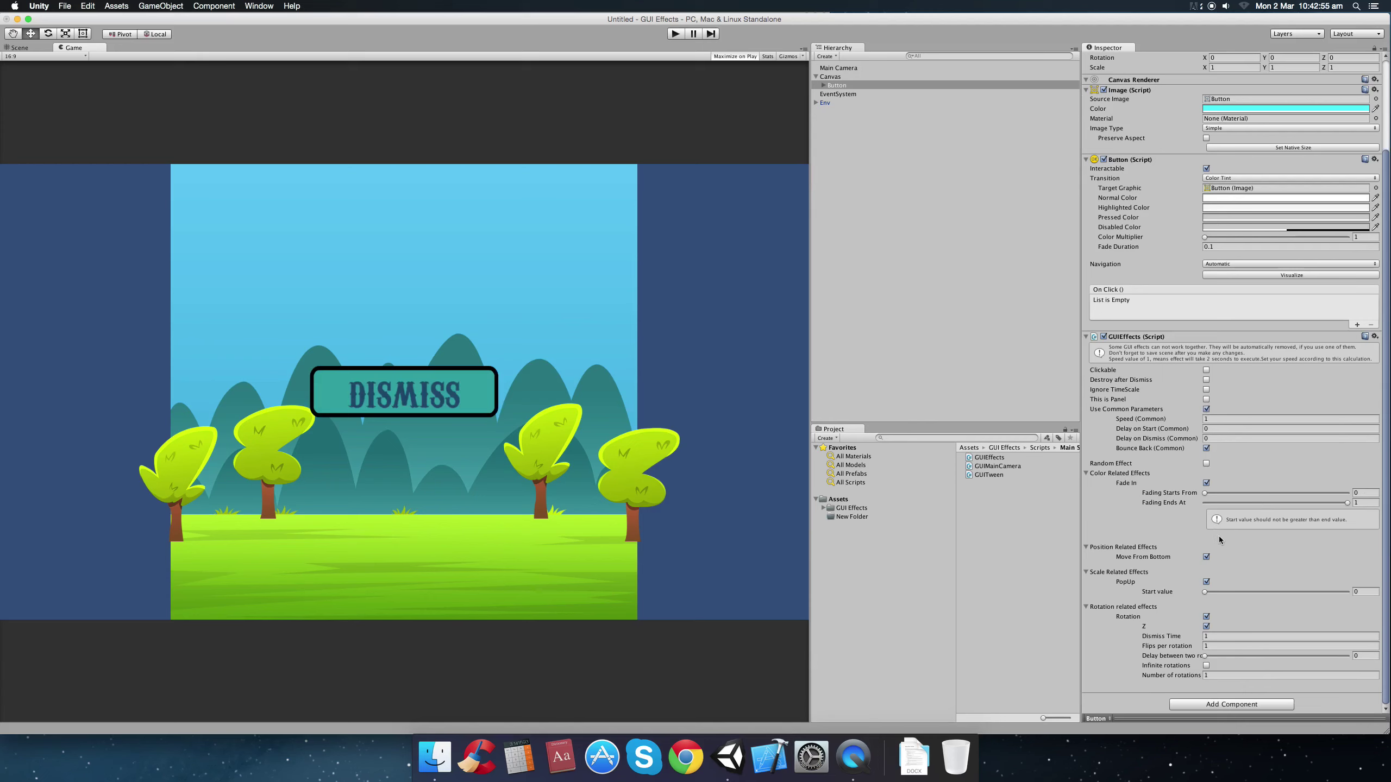
pyautogui.click(1207, 582)
pyautogui.click(1206, 597)
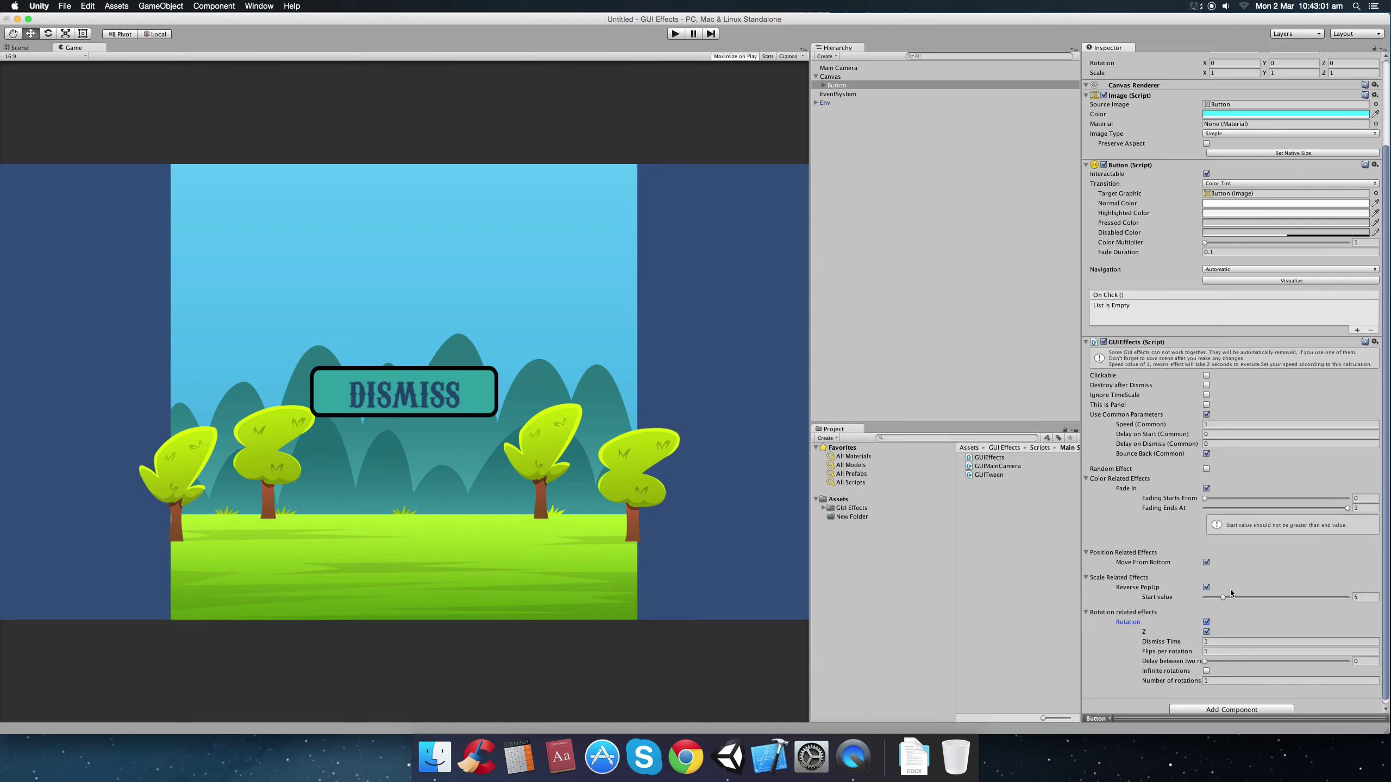
pyautogui.click(1362, 597)
pyautogui.write('10')
pyautogui.click(679, 35)
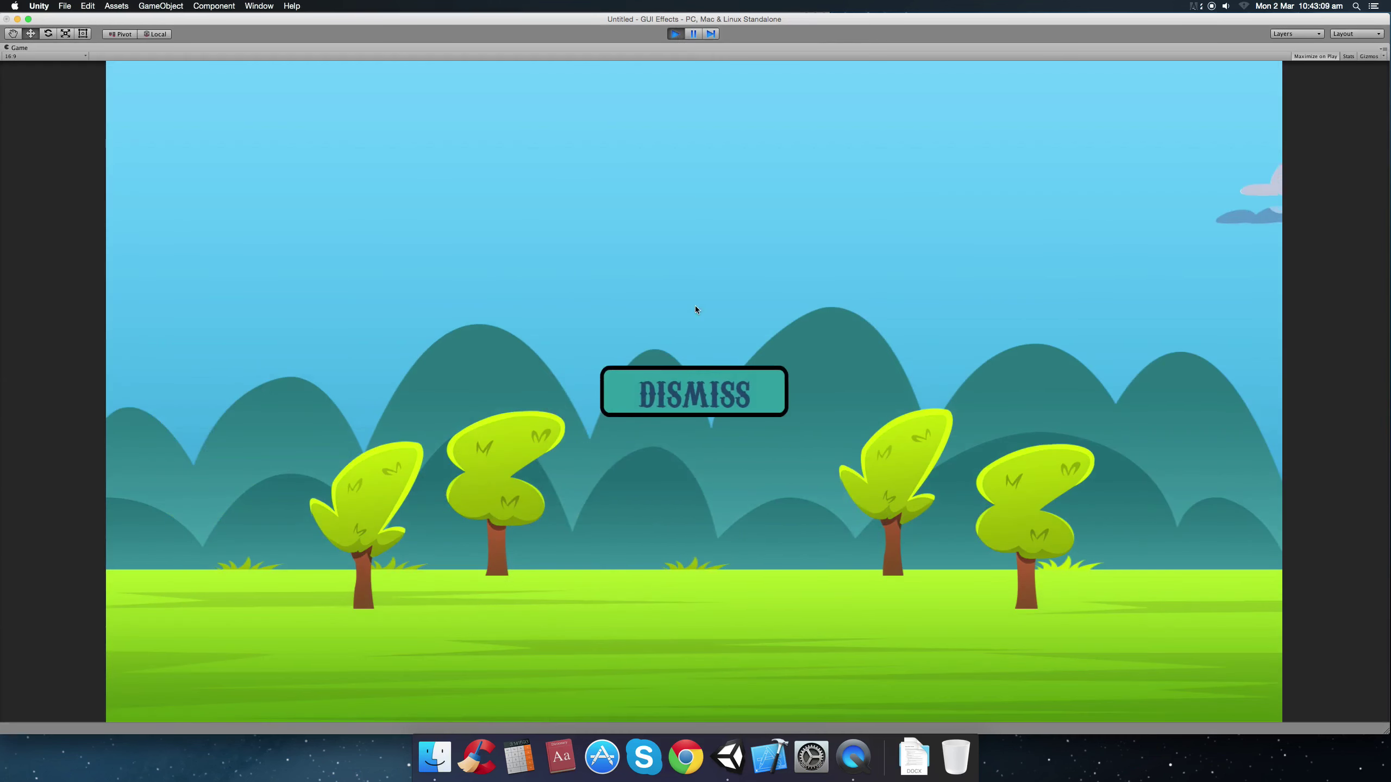
pyautogui.click(680, 35)
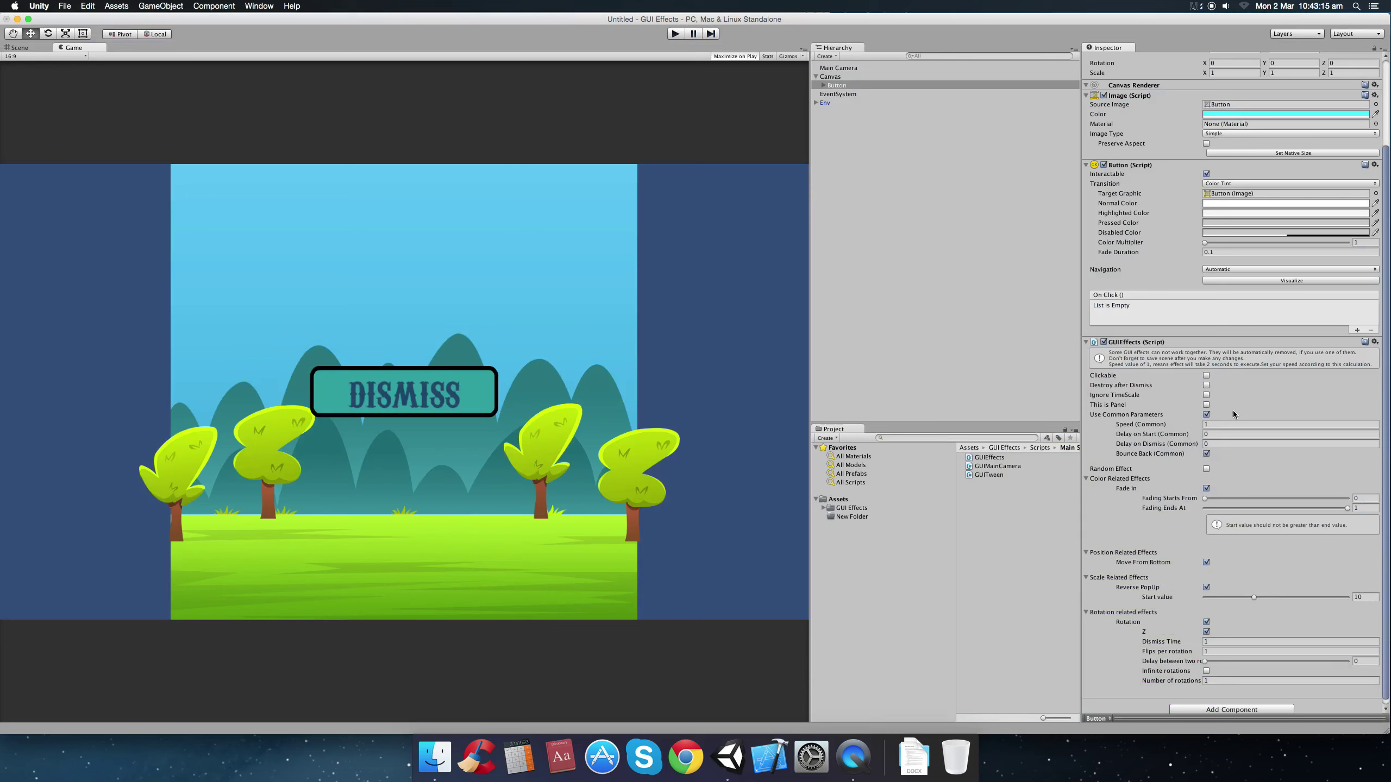
# Duplicate the DISMISS button, including its GUIEffects setup, under the Canvas.
pyautogui.click(834, 86)
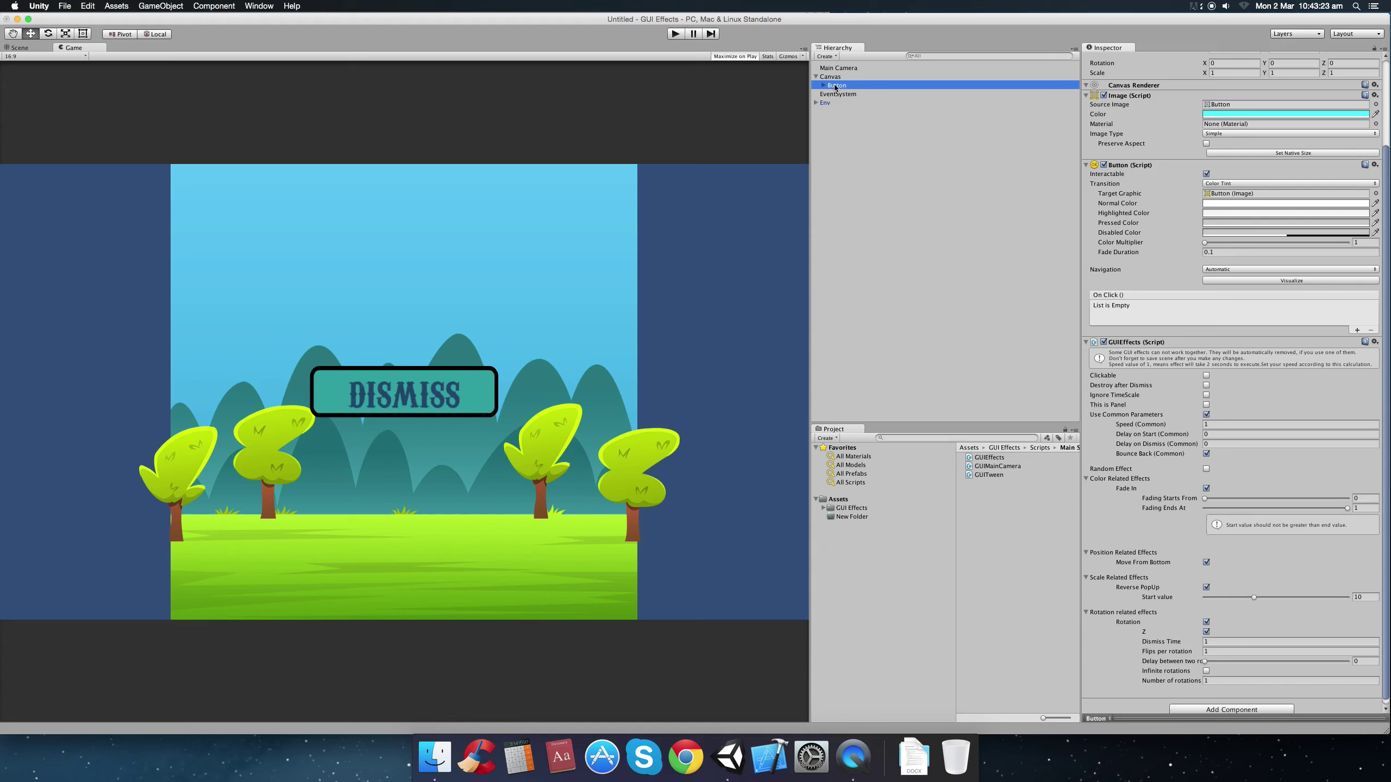
pyautogui.keyDown('super'); pyautogui.click(841, 88); pyautogui.keyUp('super')
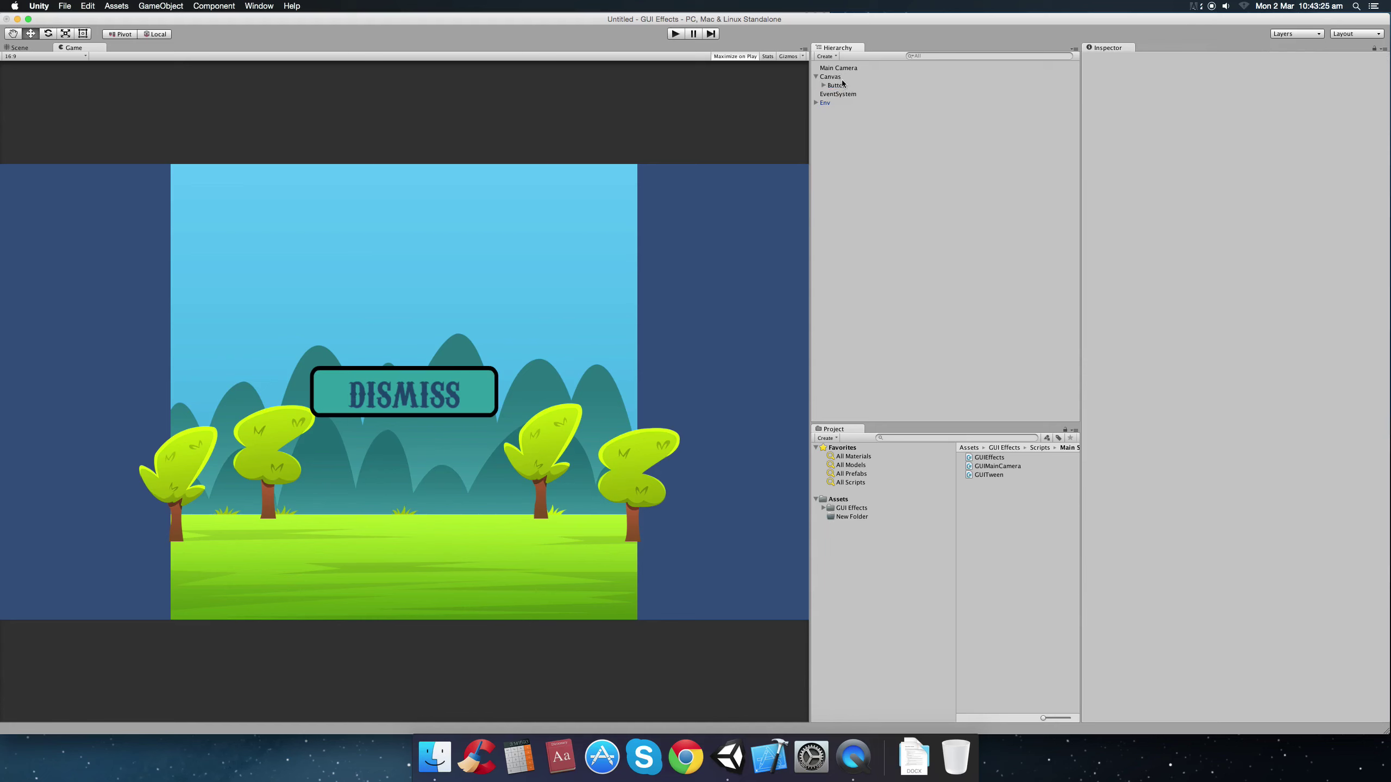
pyautogui.click(840, 87)
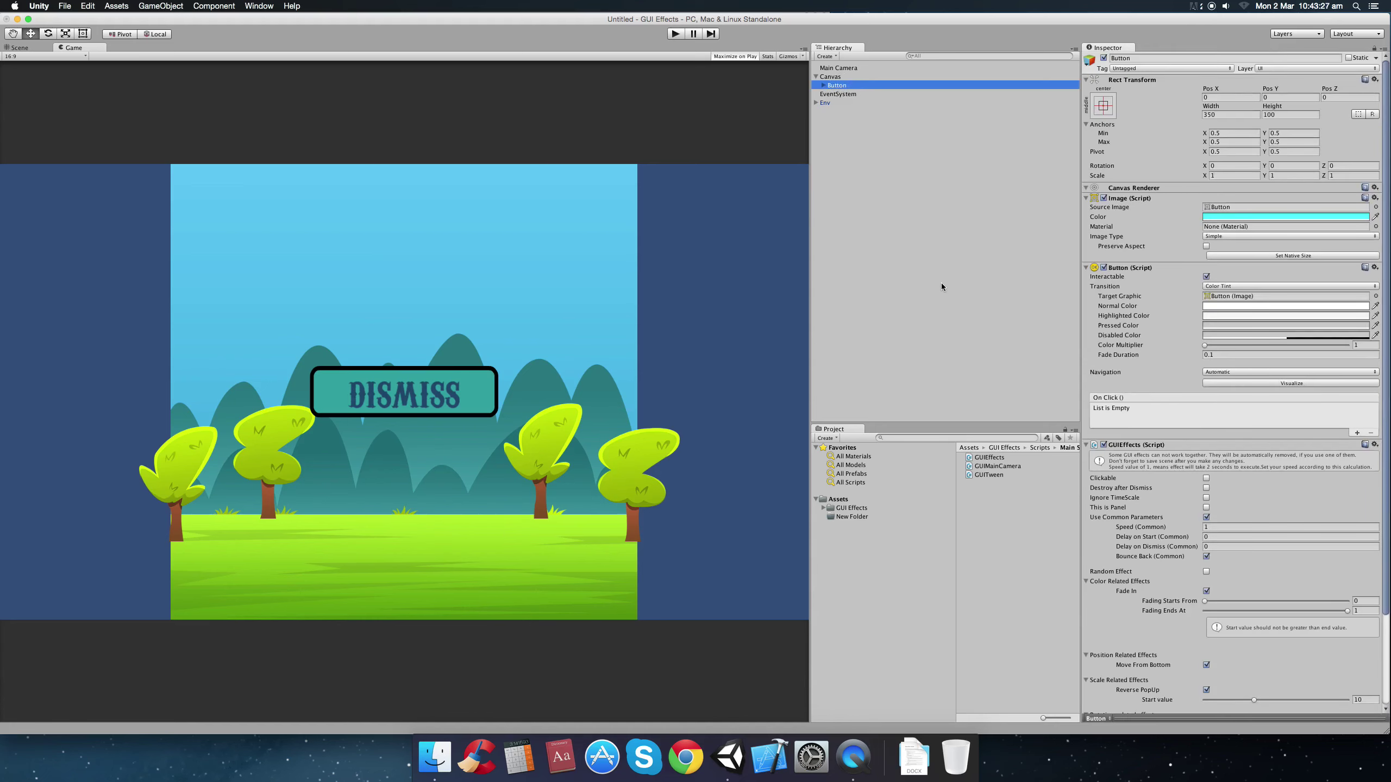
pyautogui.press('super+d')
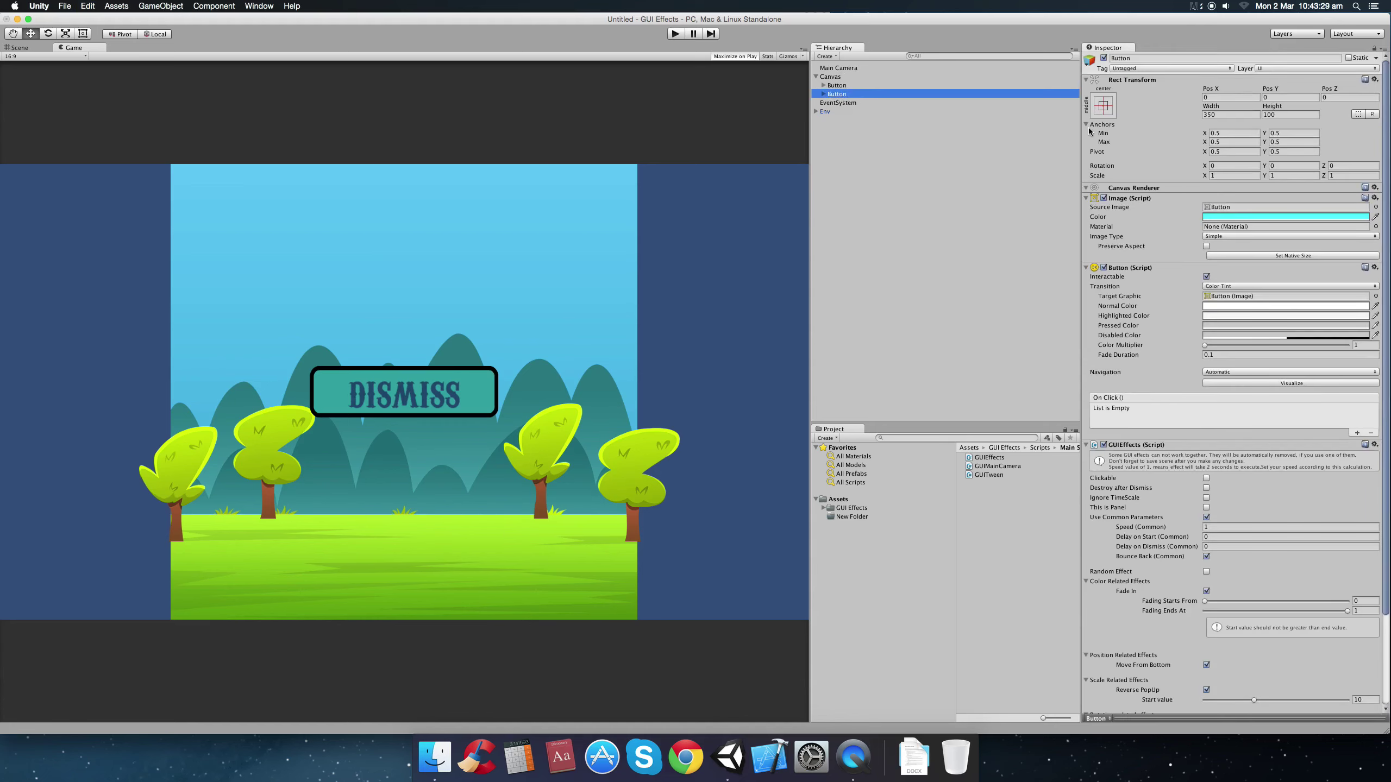
# Set Pos Y to 250 for the first button and 125 for its duplicate.
pyautogui.click(1279, 96)
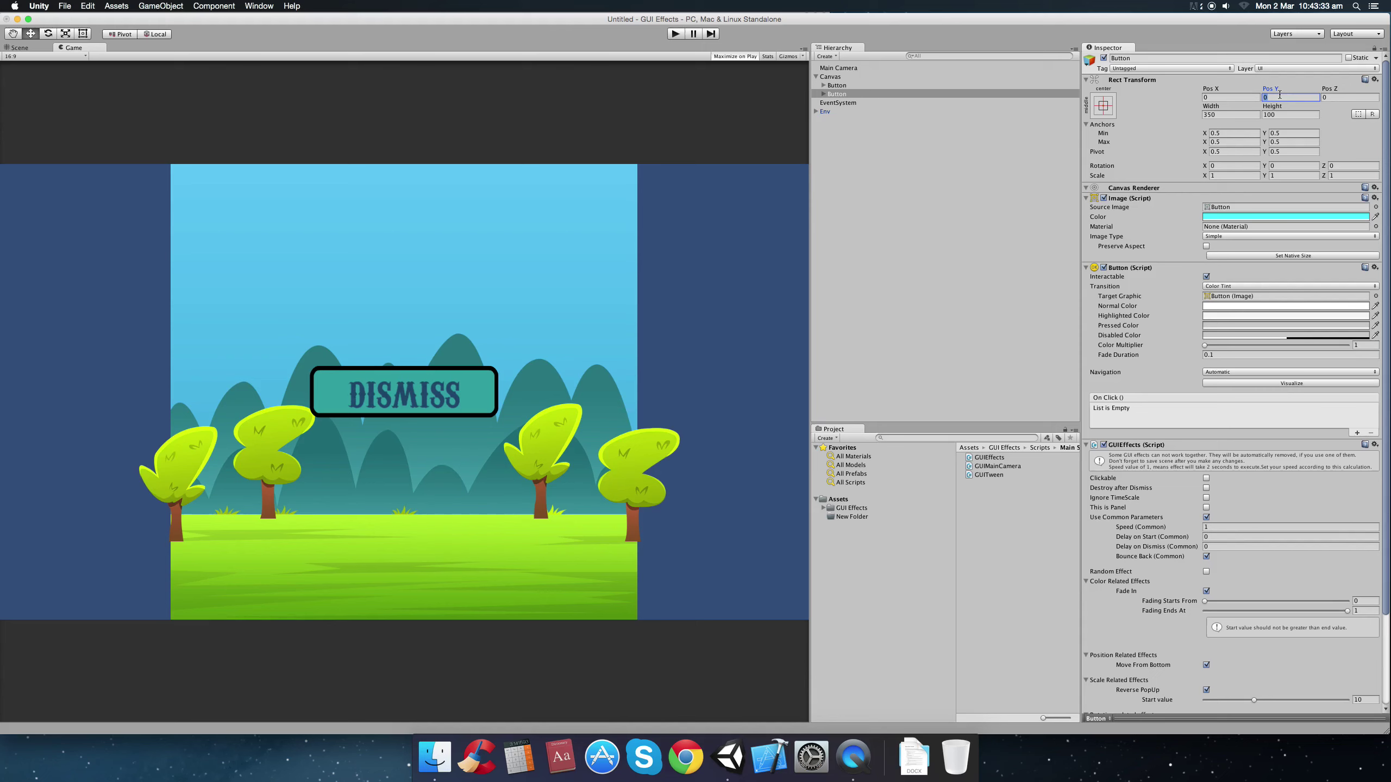
pyautogui.click(837, 86)
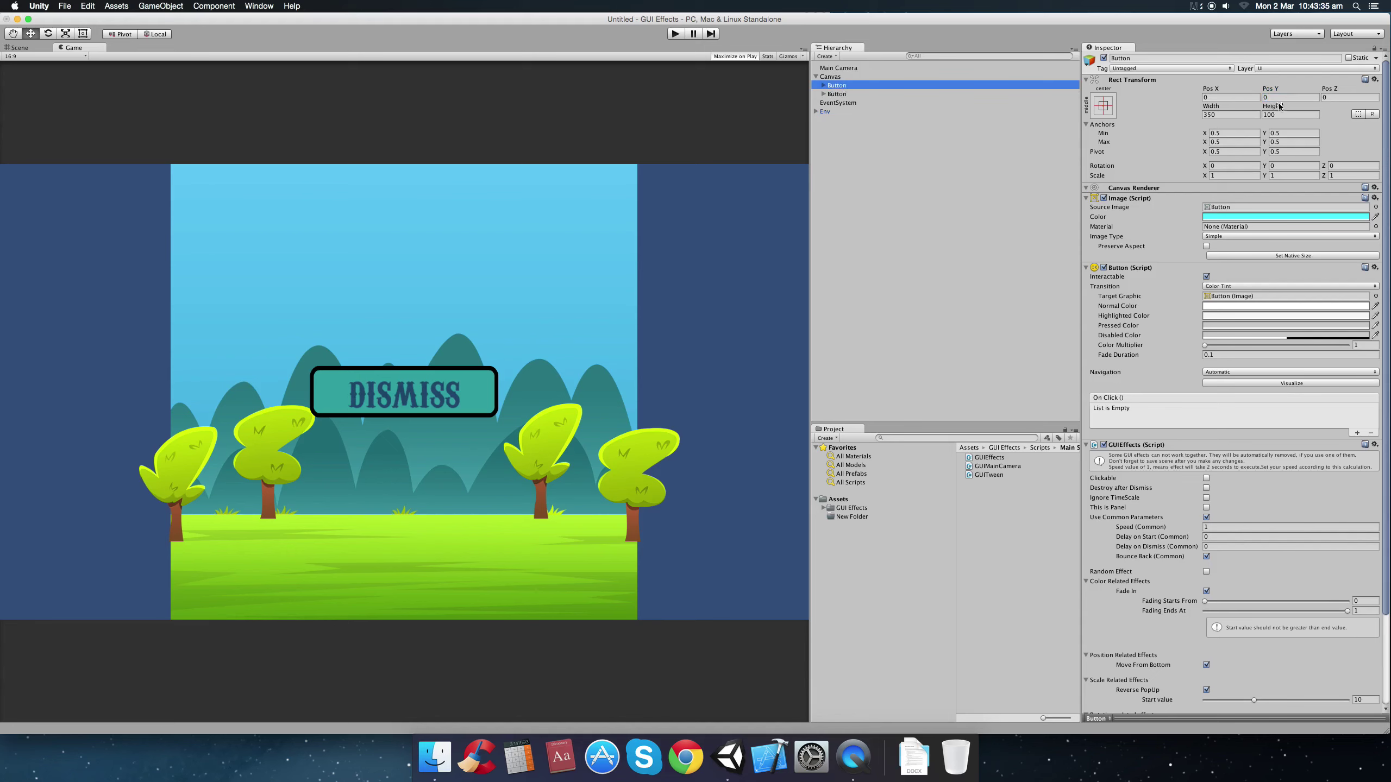
pyautogui.click(1287, 97)
pyautogui.write('250')
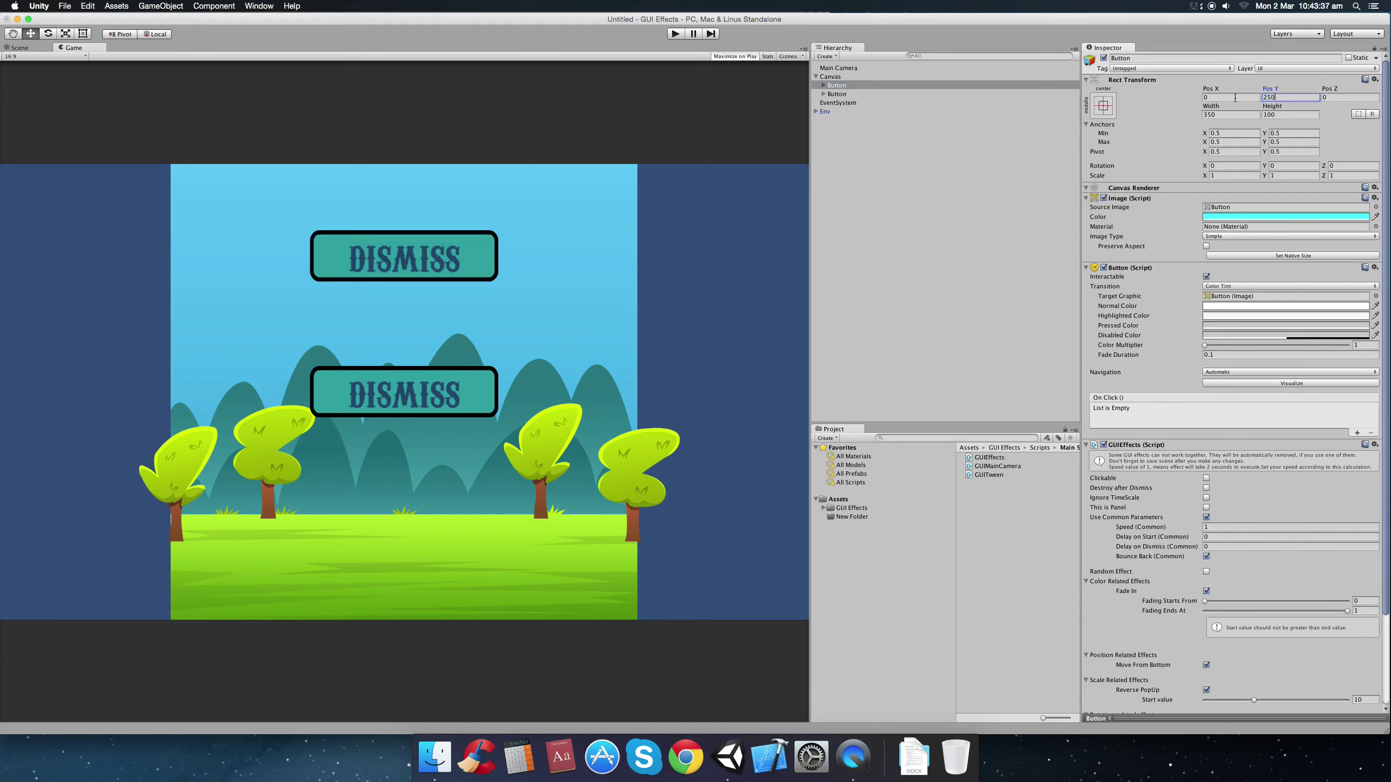
pyautogui.click(836, 93)
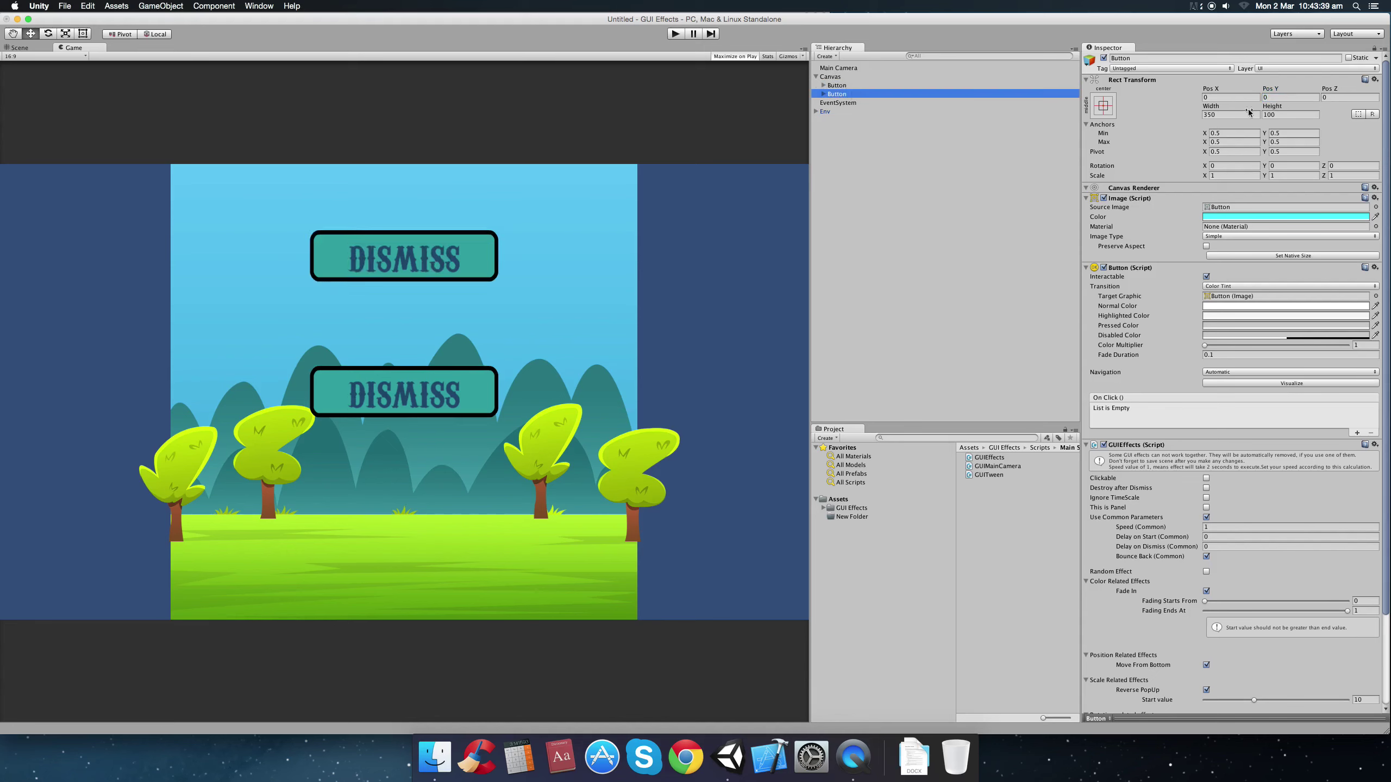
pyautogui.click(1280, 96)
pyautogui.write('1')
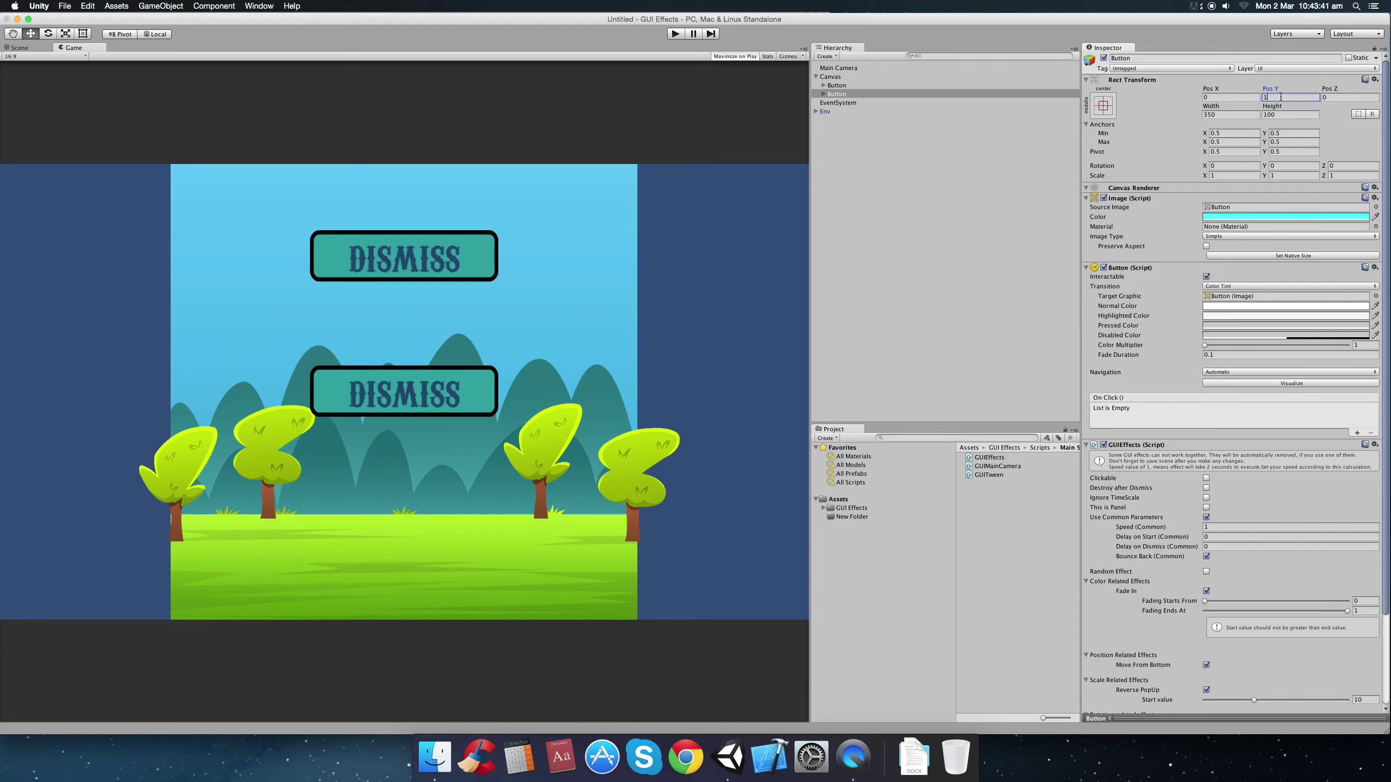
pyautogui.write('25')
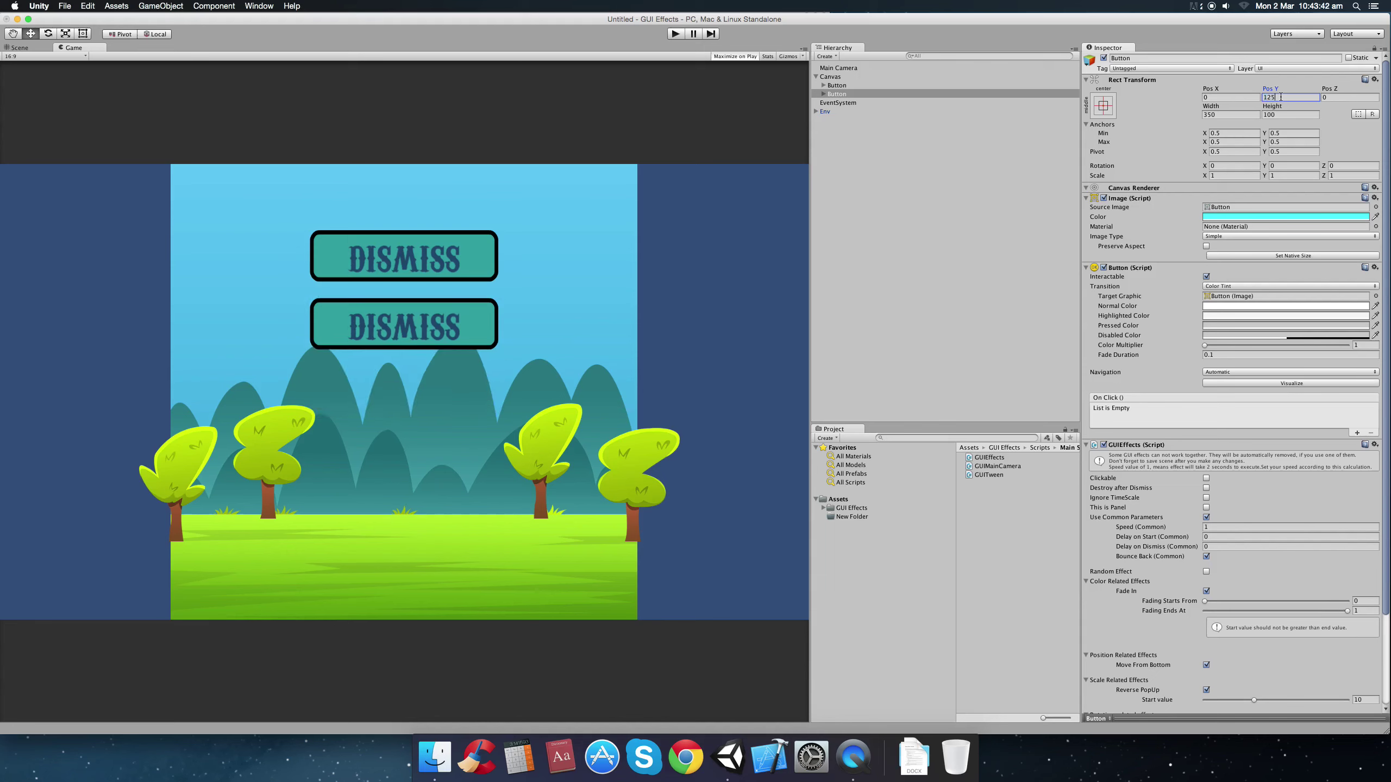
# Change the second button's text label to SETTINGS.
pyautogui.click(823, 93)
pyautogui.click(854, 103)
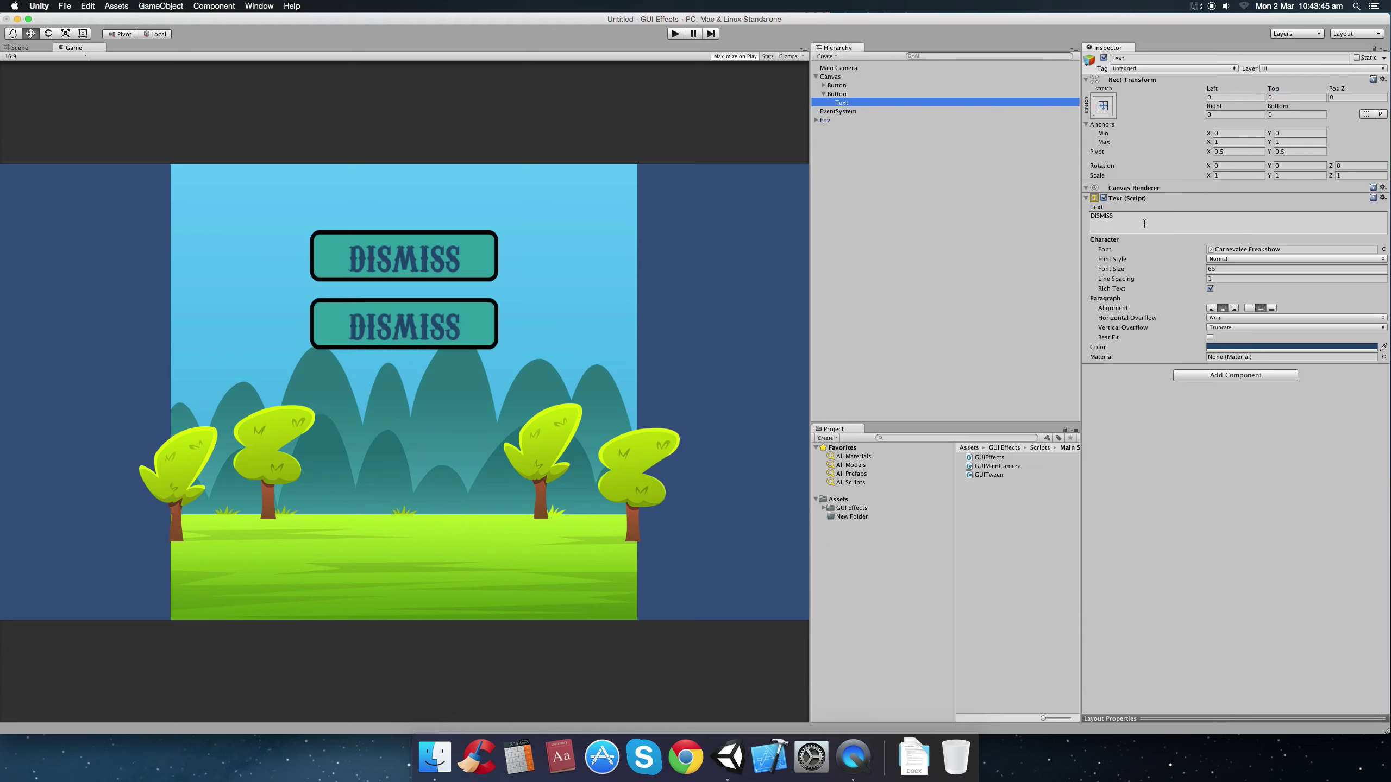
pyautogui.click(1135, 218)
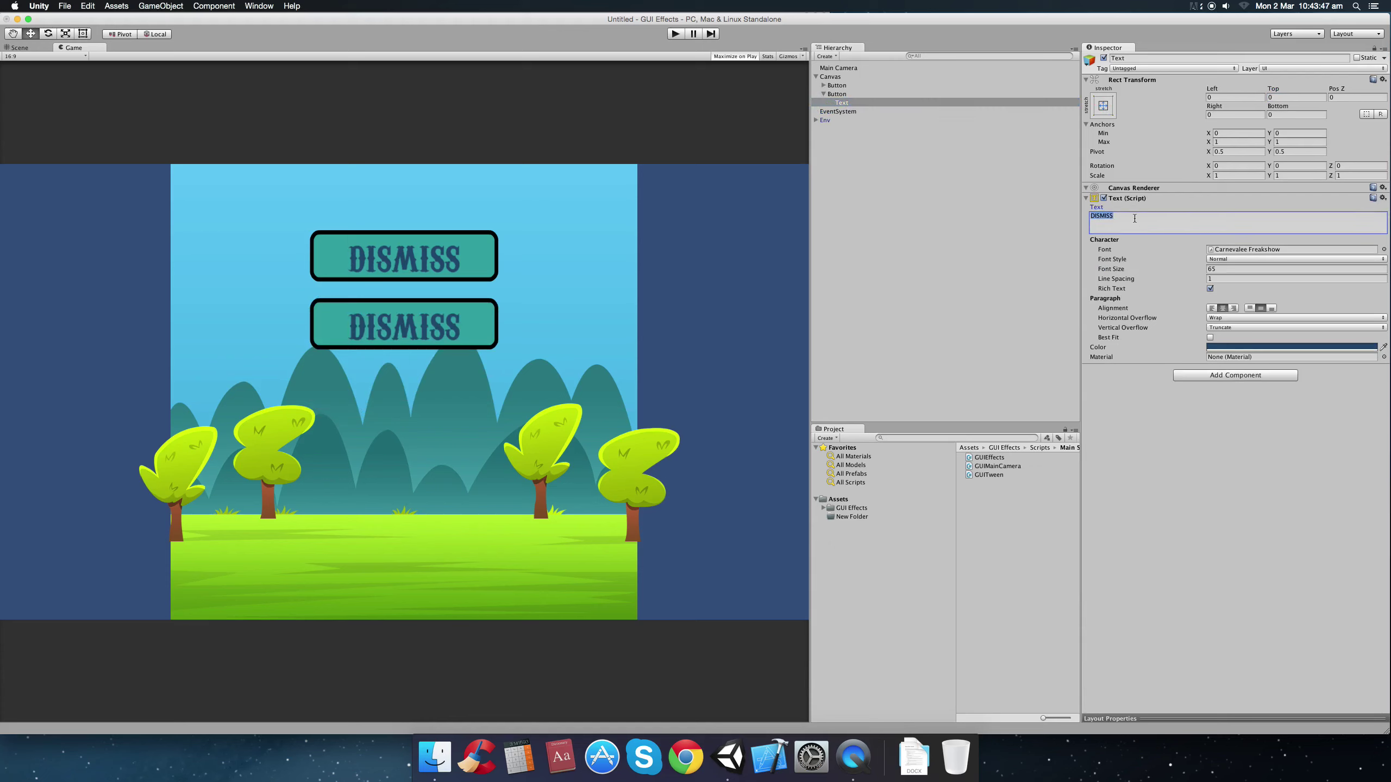
pyautogui.write('SETTINGS')
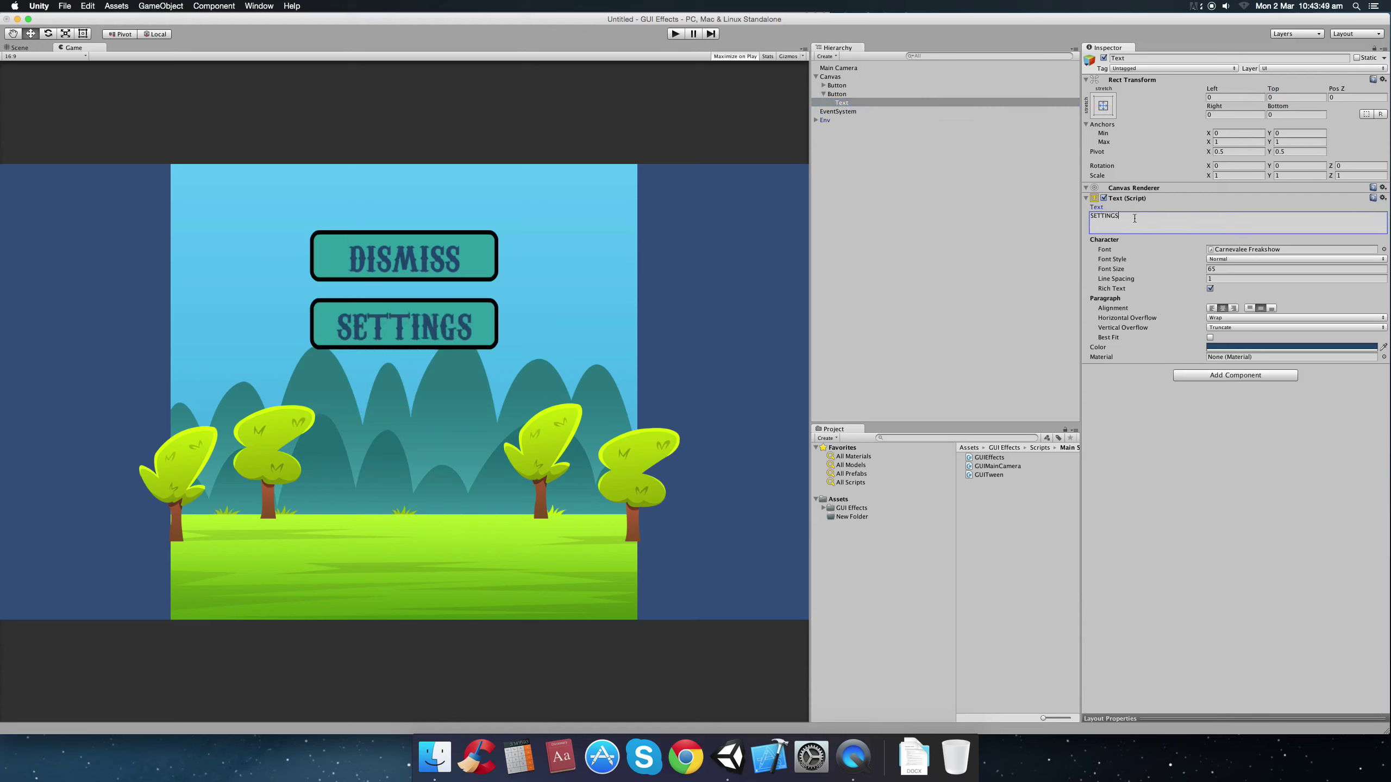
pyautogui.click(823, 93)
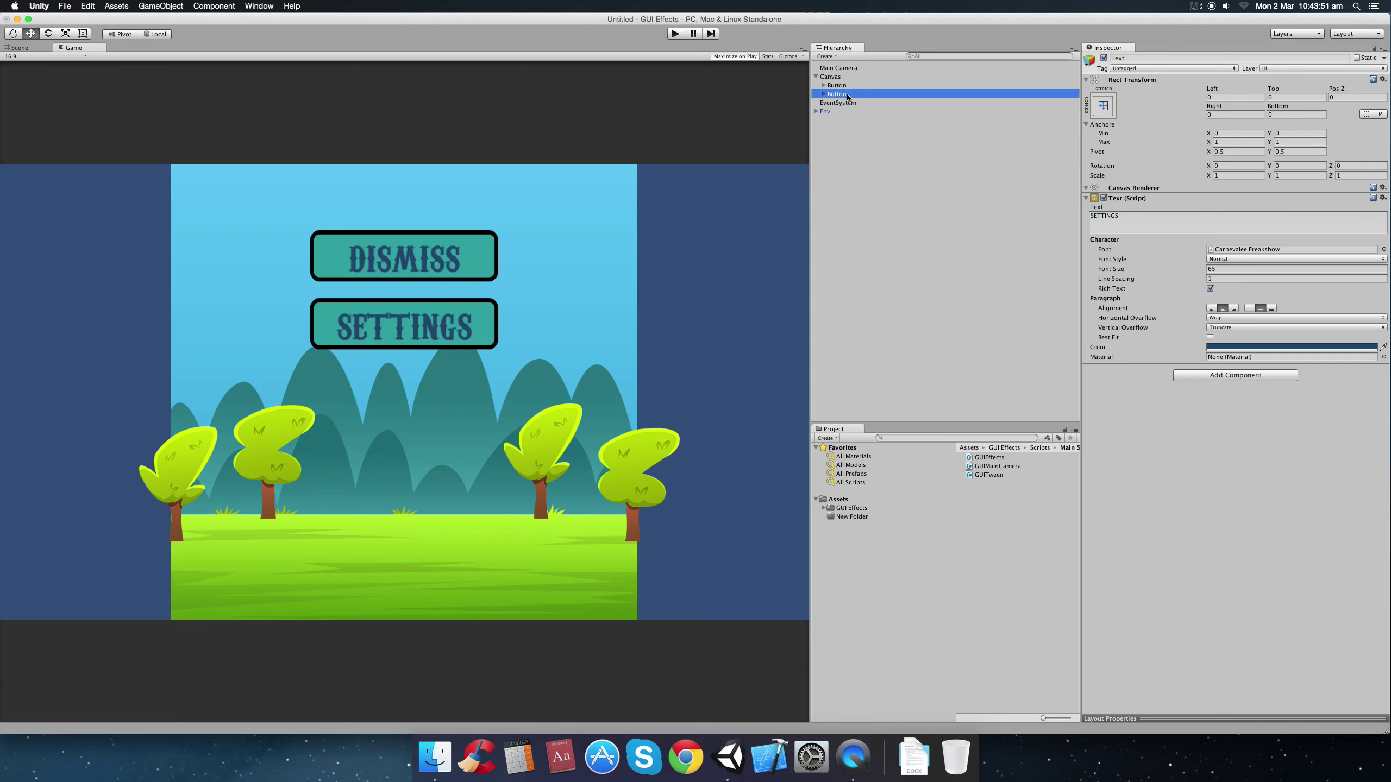
# Duplicate the SETTINGS button and set the copy's Pos Y to 0.
pyautogui.click(843, 94)
pyautogui.press('super+d')
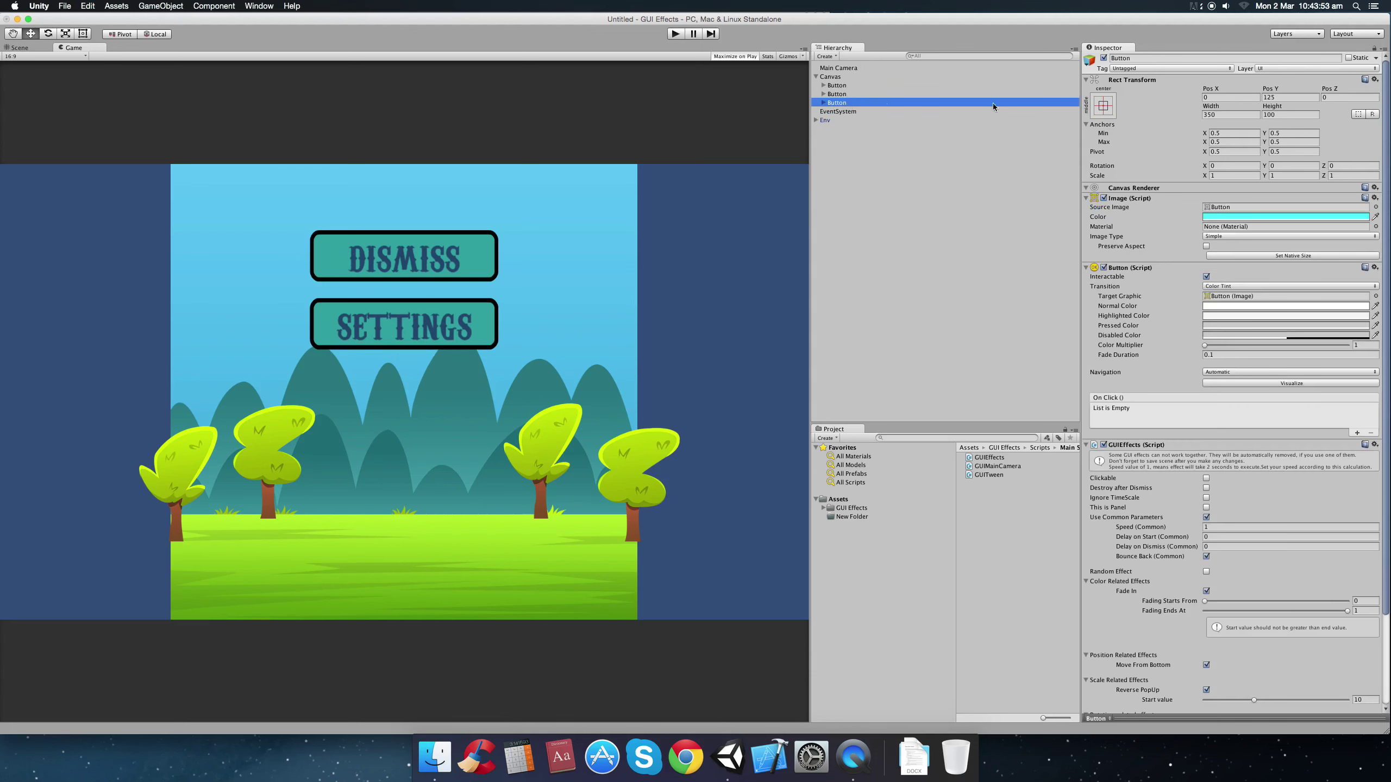
pyautogui.click(1304, 97)
pyautogui.write('0')
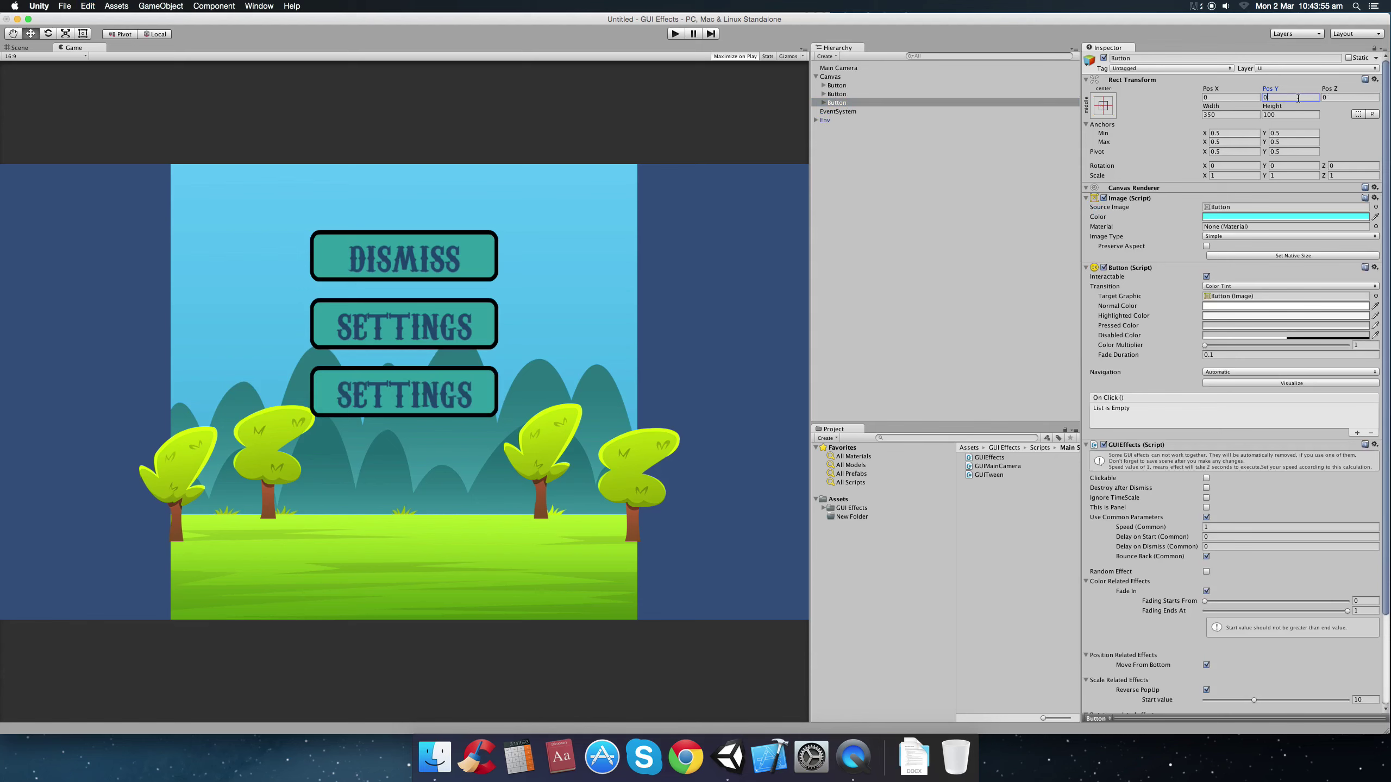
# Change the third button's text label to QUIT.
pyautogui.click(825, 103)
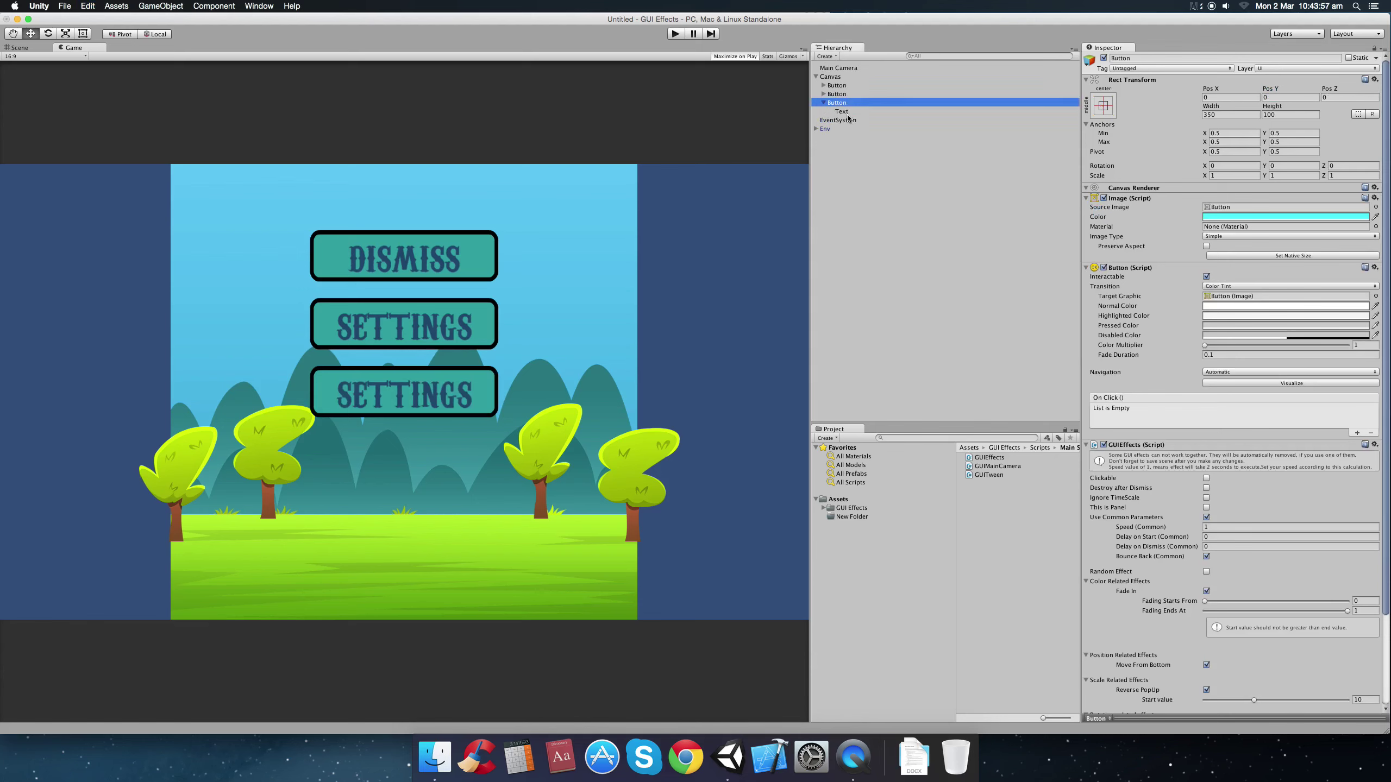
pyautogui.click(841, 112)
pyautogui.click(1141, 217)
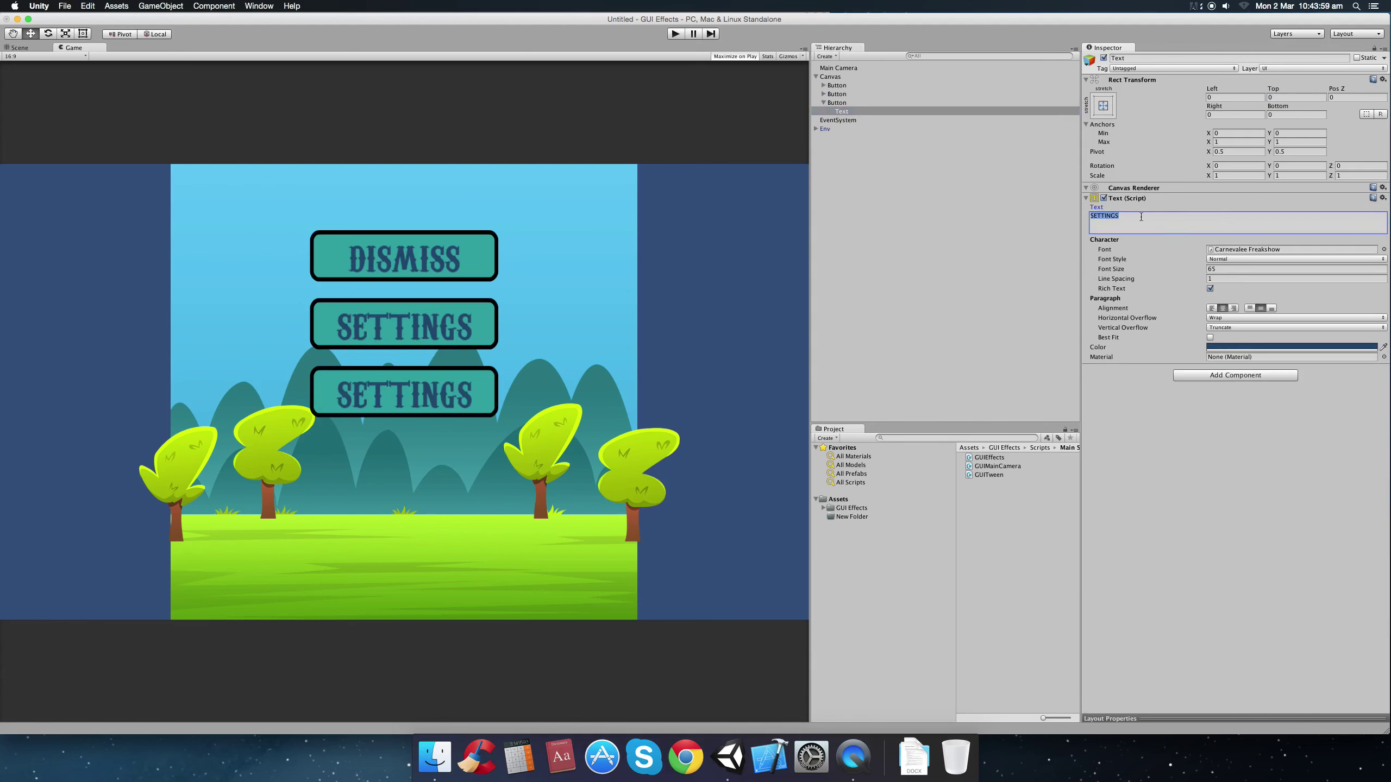
pyautogui.write('QUIT')
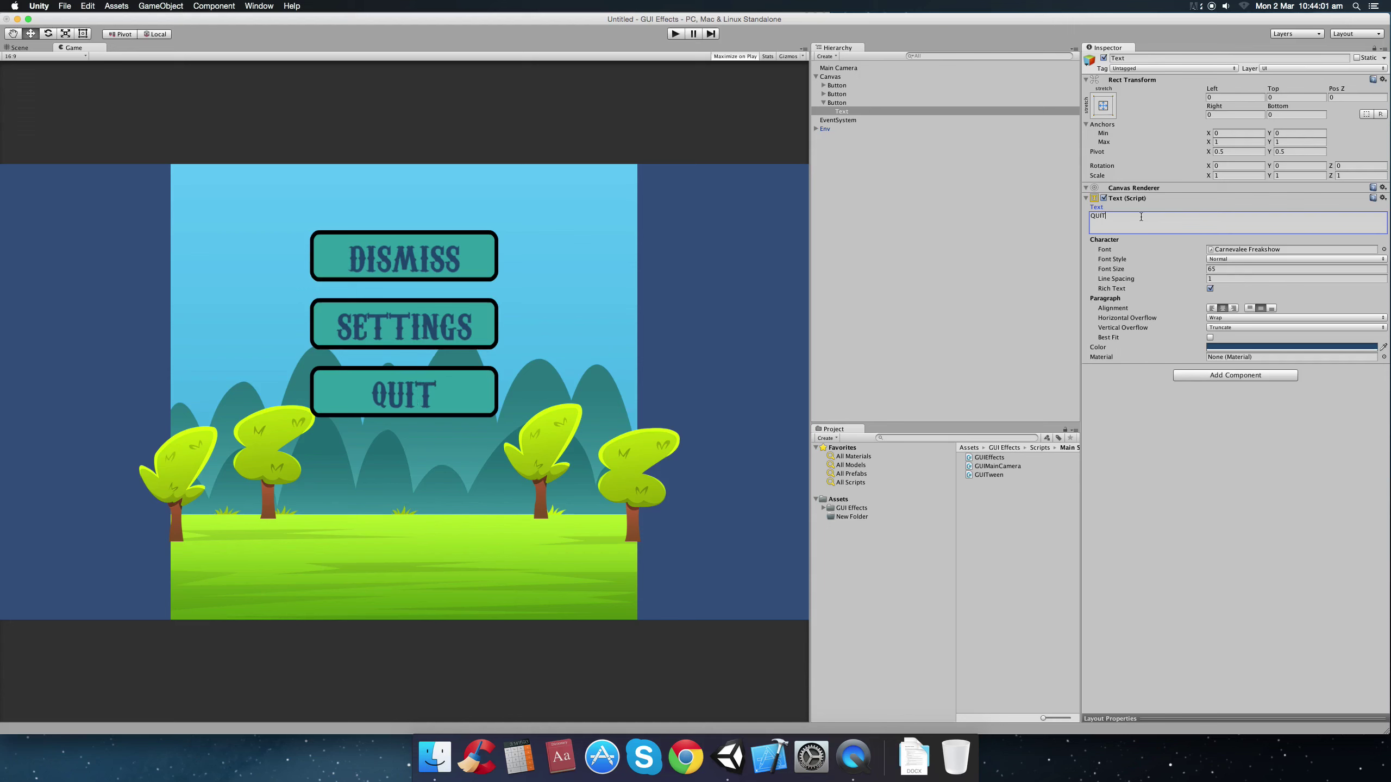
pyautogui.click(824, 104)
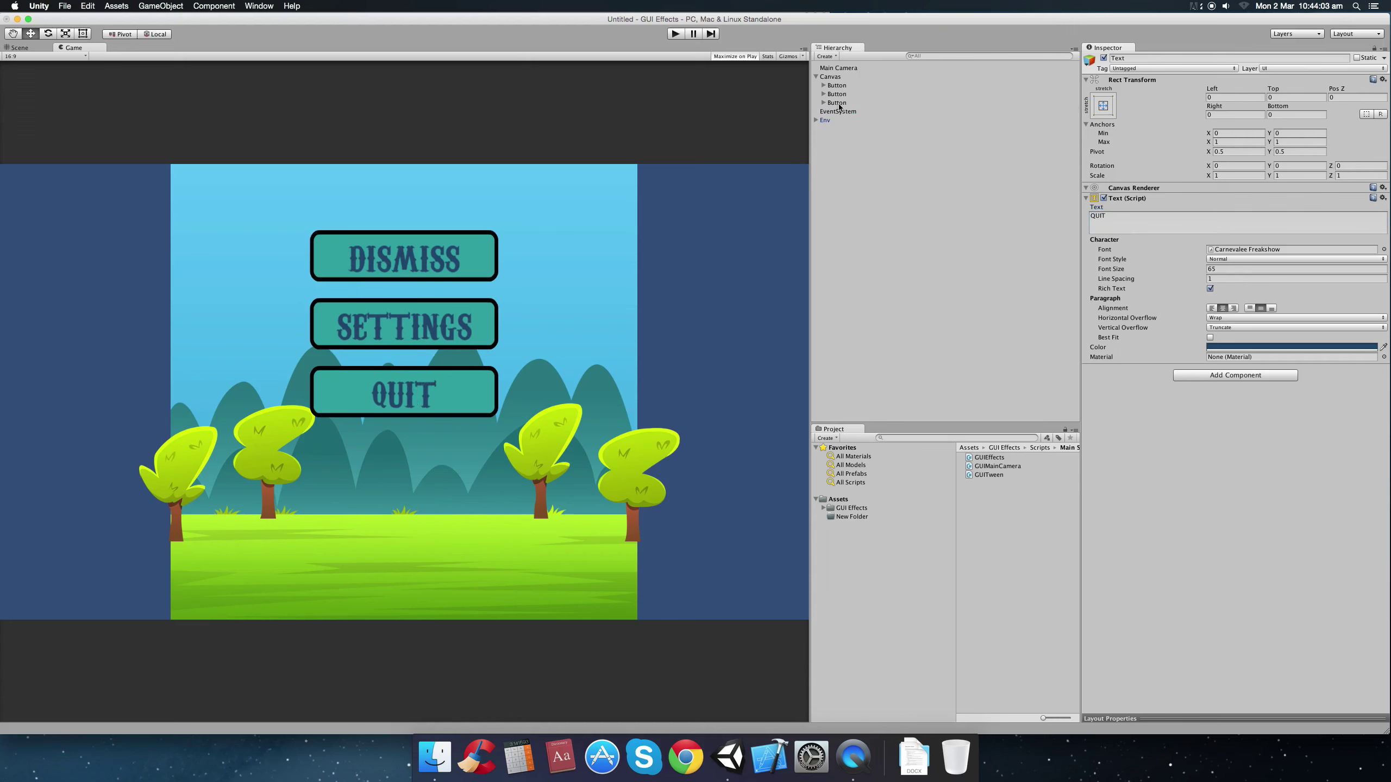
# Duplicate the QUIT button and change the copy's text label to REPLAY.
pyautogui.click(837, 103)
pyautogui.press('super+d')
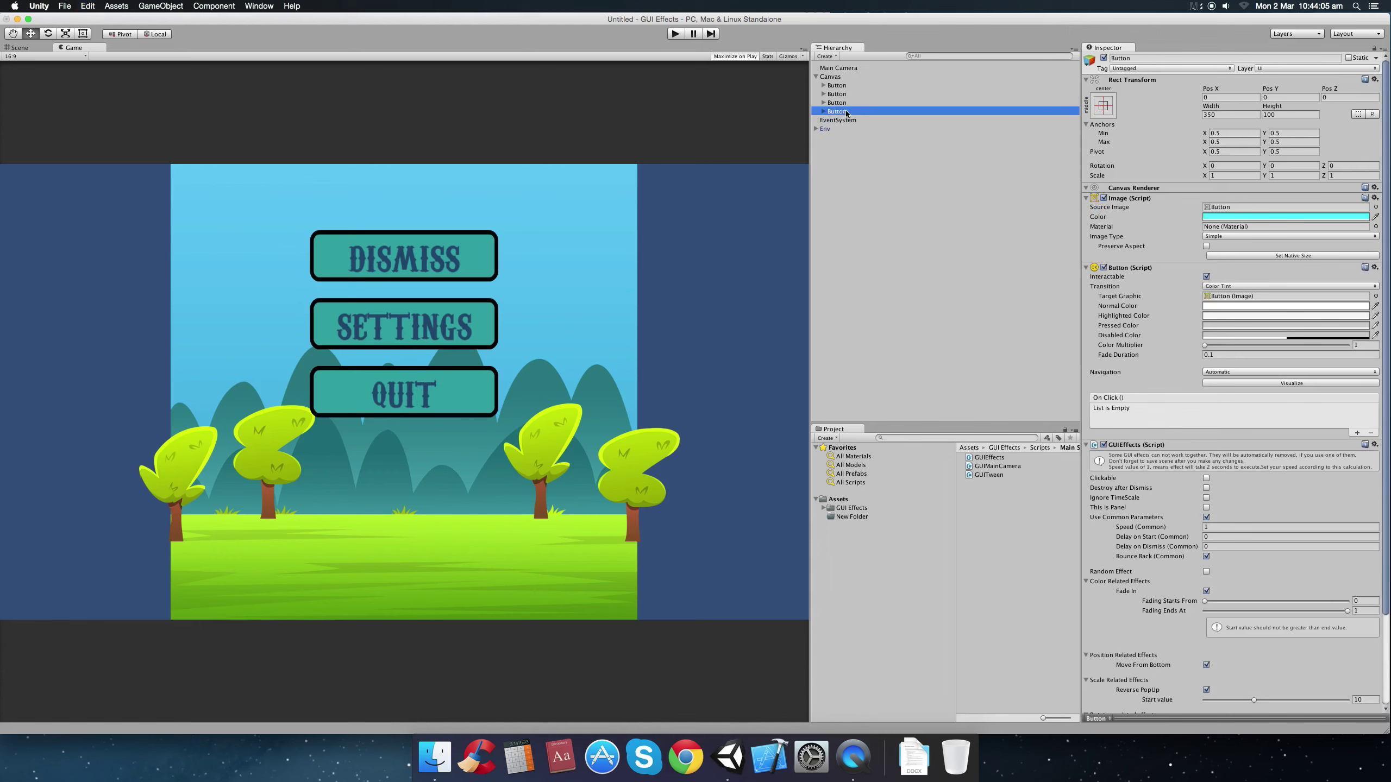
pyautogui.press('Right')
pyautogui.press('Down')
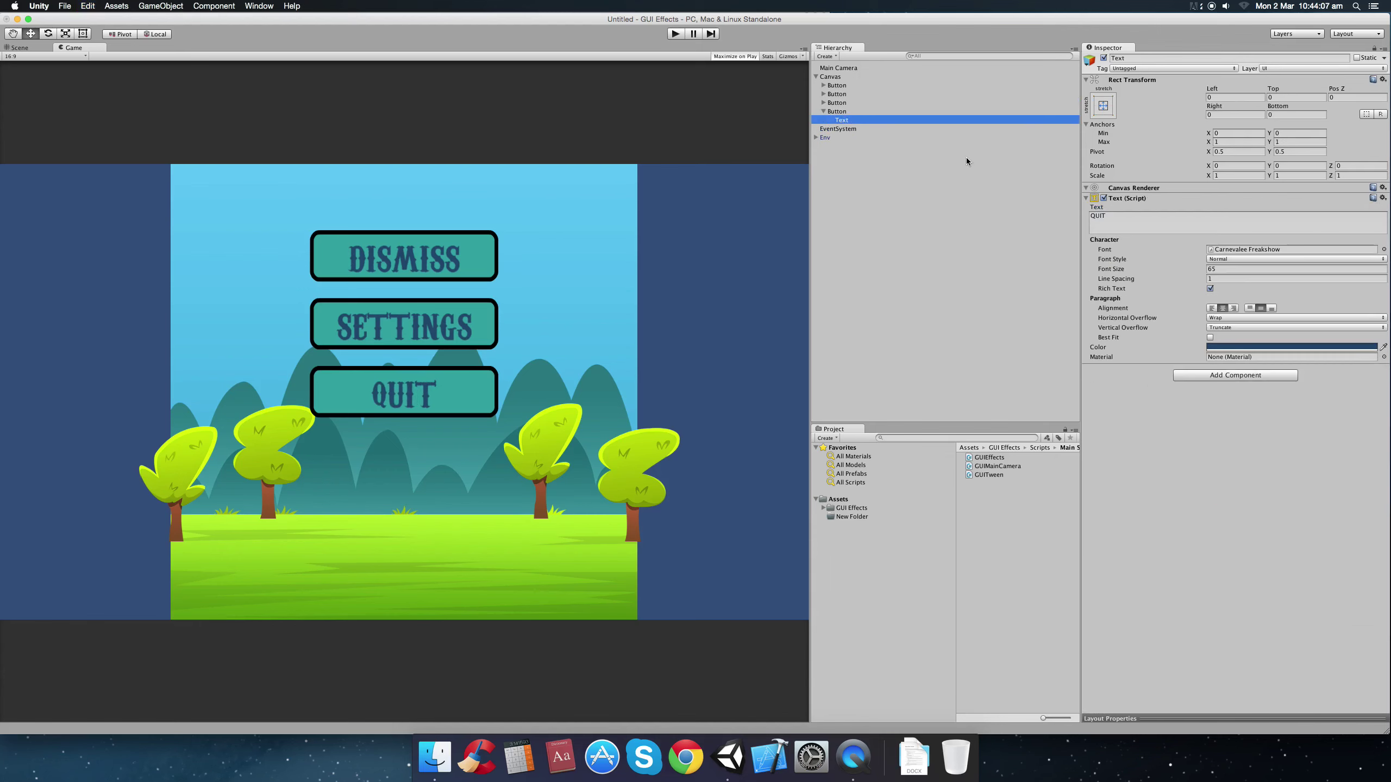
pyautogui.click(1106, 214)
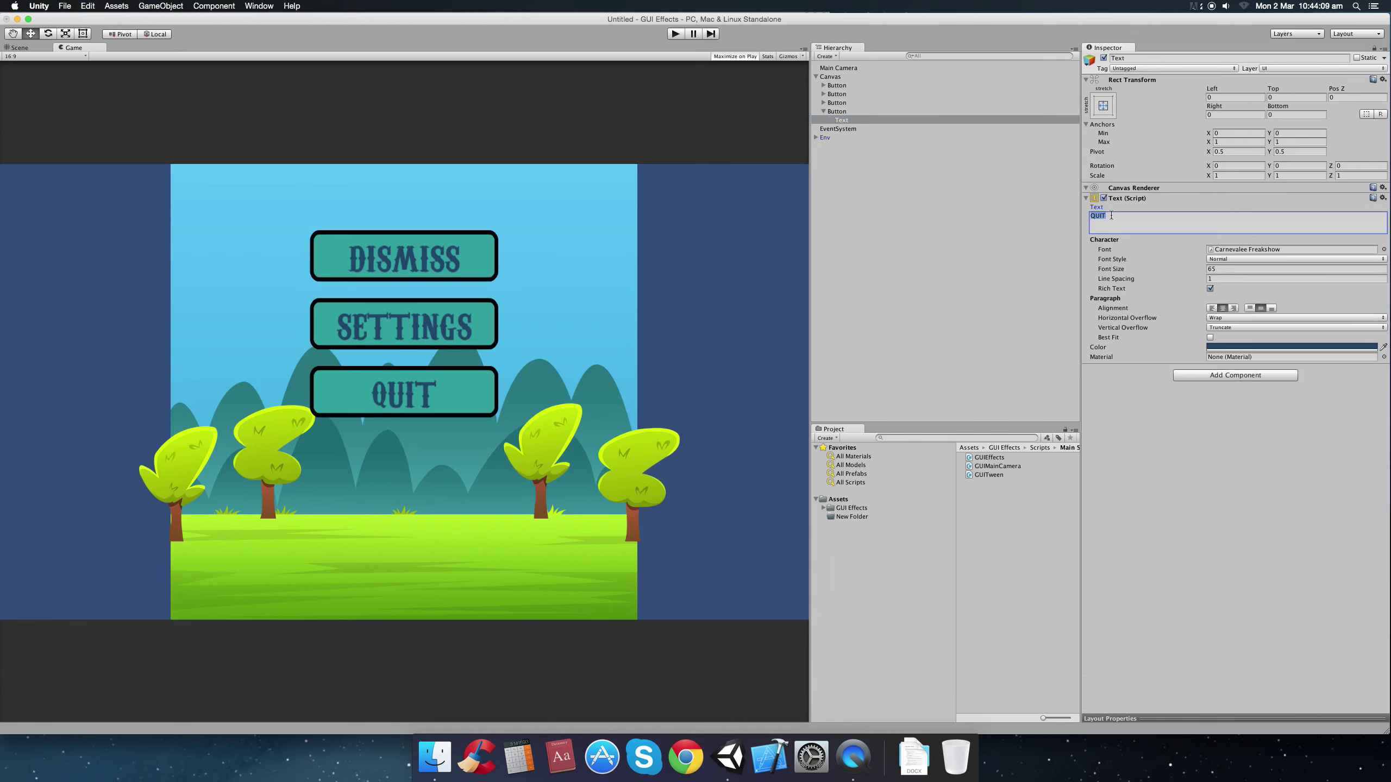
pyautogui.write('REPLAY')
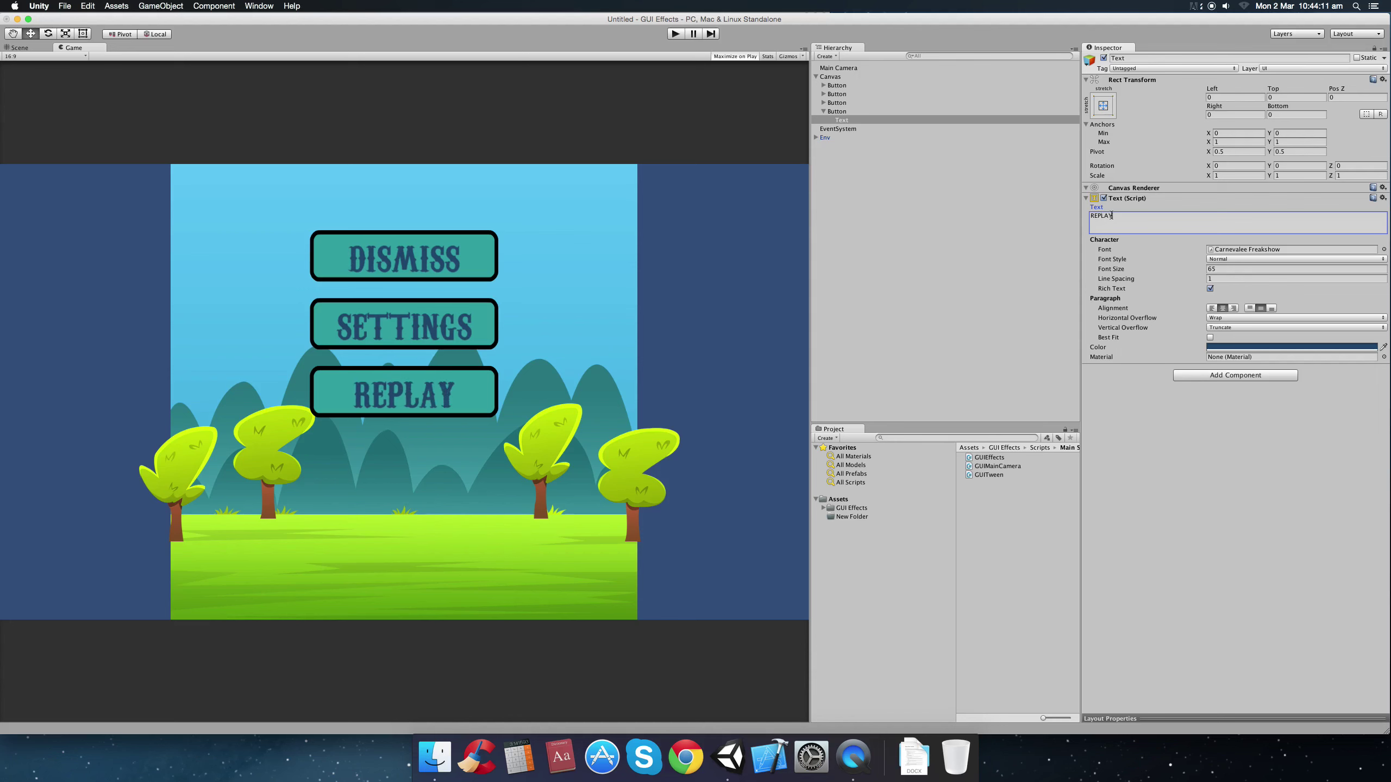
# Set the REPLAY button's Pos Y to -250.
pyautogui.press('super+s')
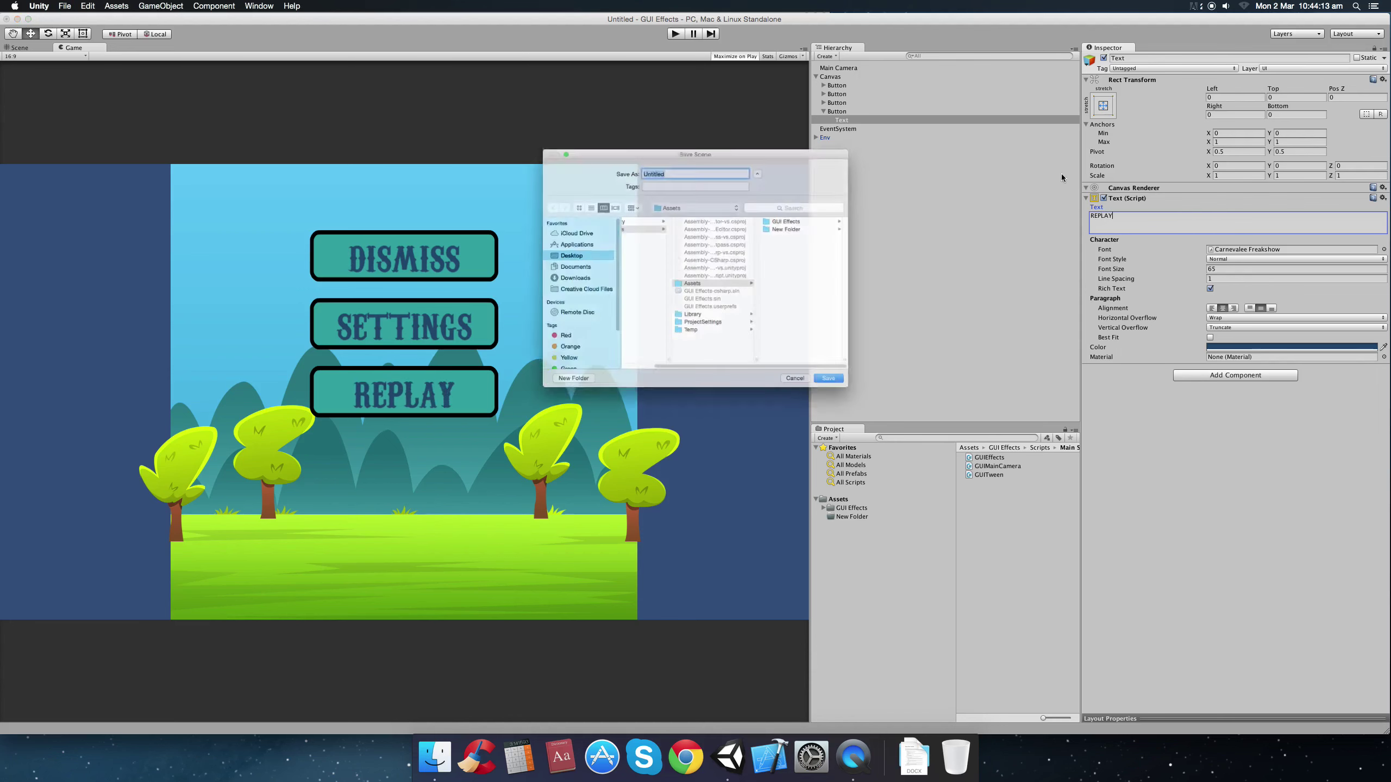
pyautogui.click(835, 112)
pyautogui.press('Left')
pyautogui.click(1291, 97)
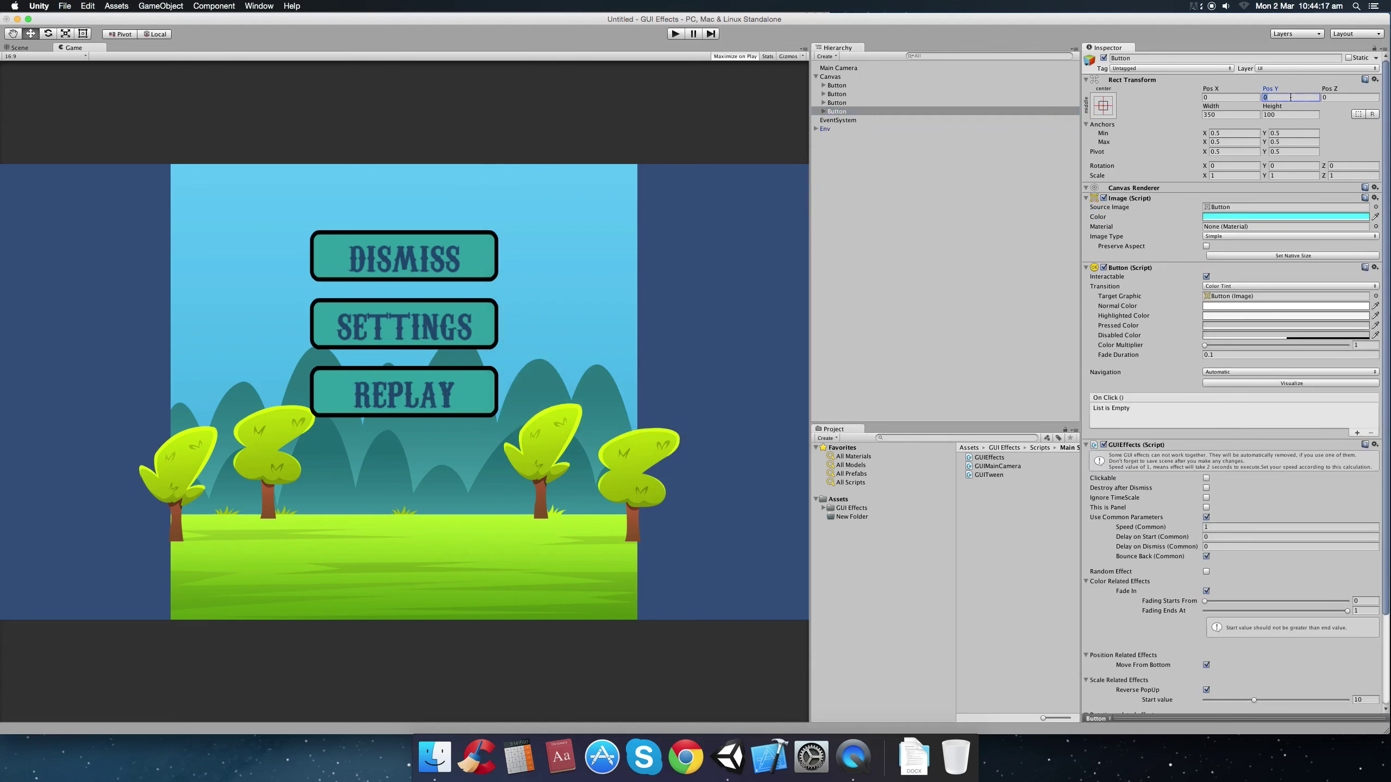
pyautogui.write('-125')
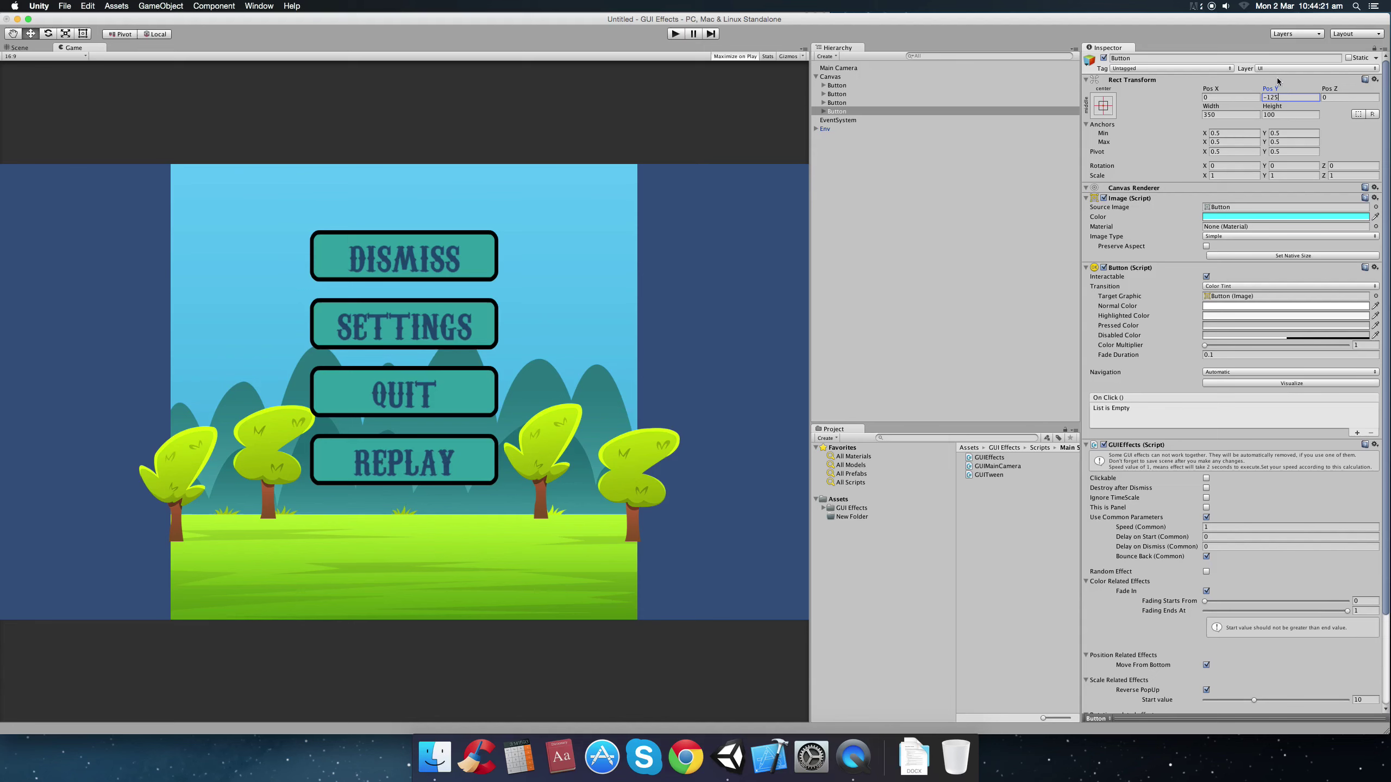
pyautogui.doubleClick(1288, 99)
pyautogui.write('-250')
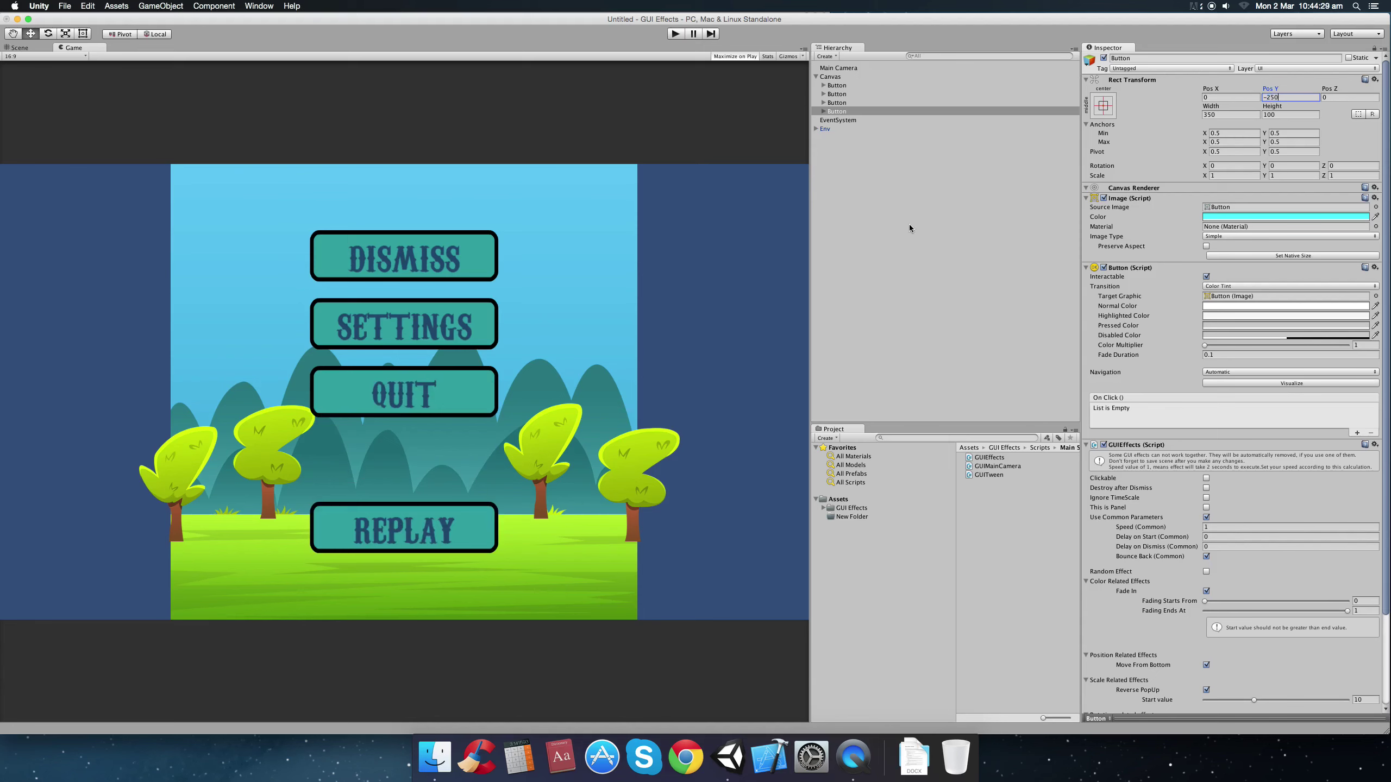
# Add a UI Text object under the Canvas and set its text to "Hello world".
pyautogui.click(837, 77)
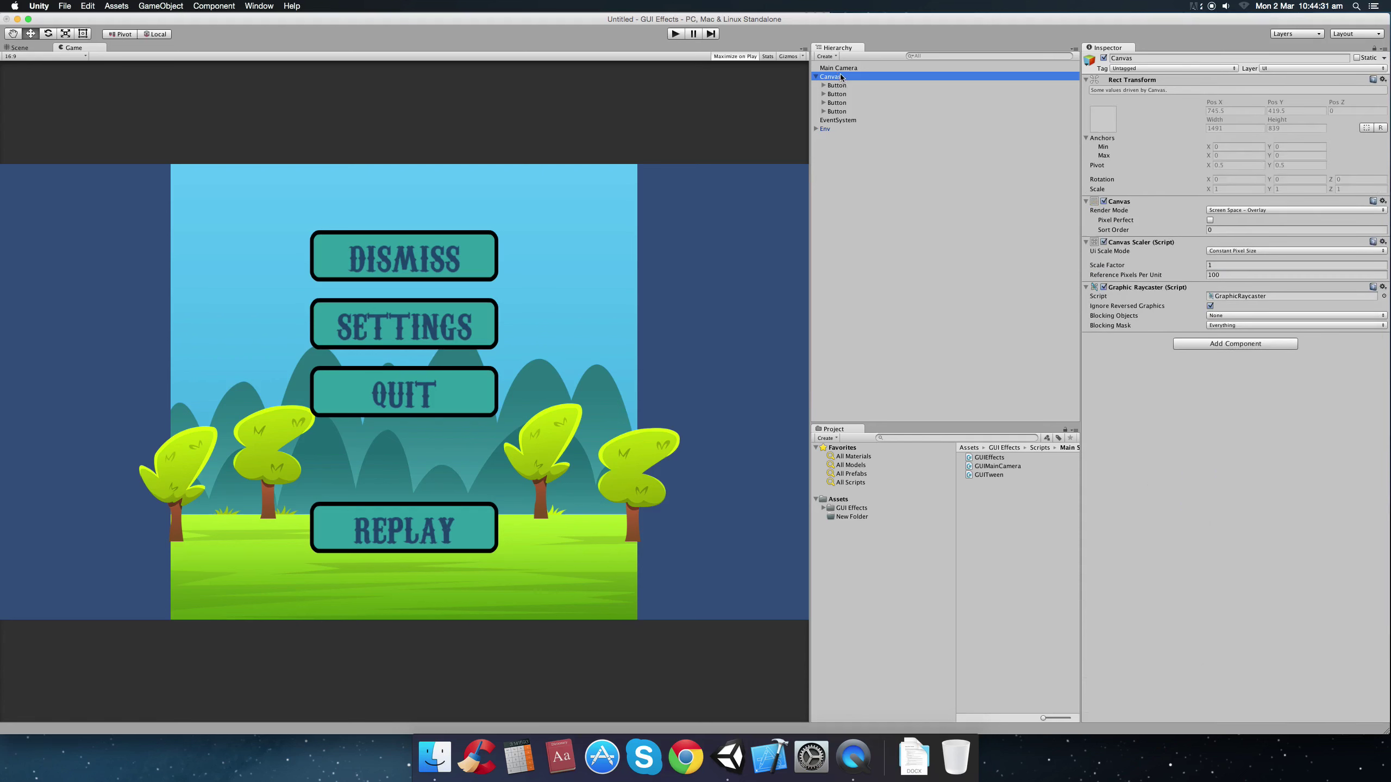
pyautogui.rightClick(841, 79)
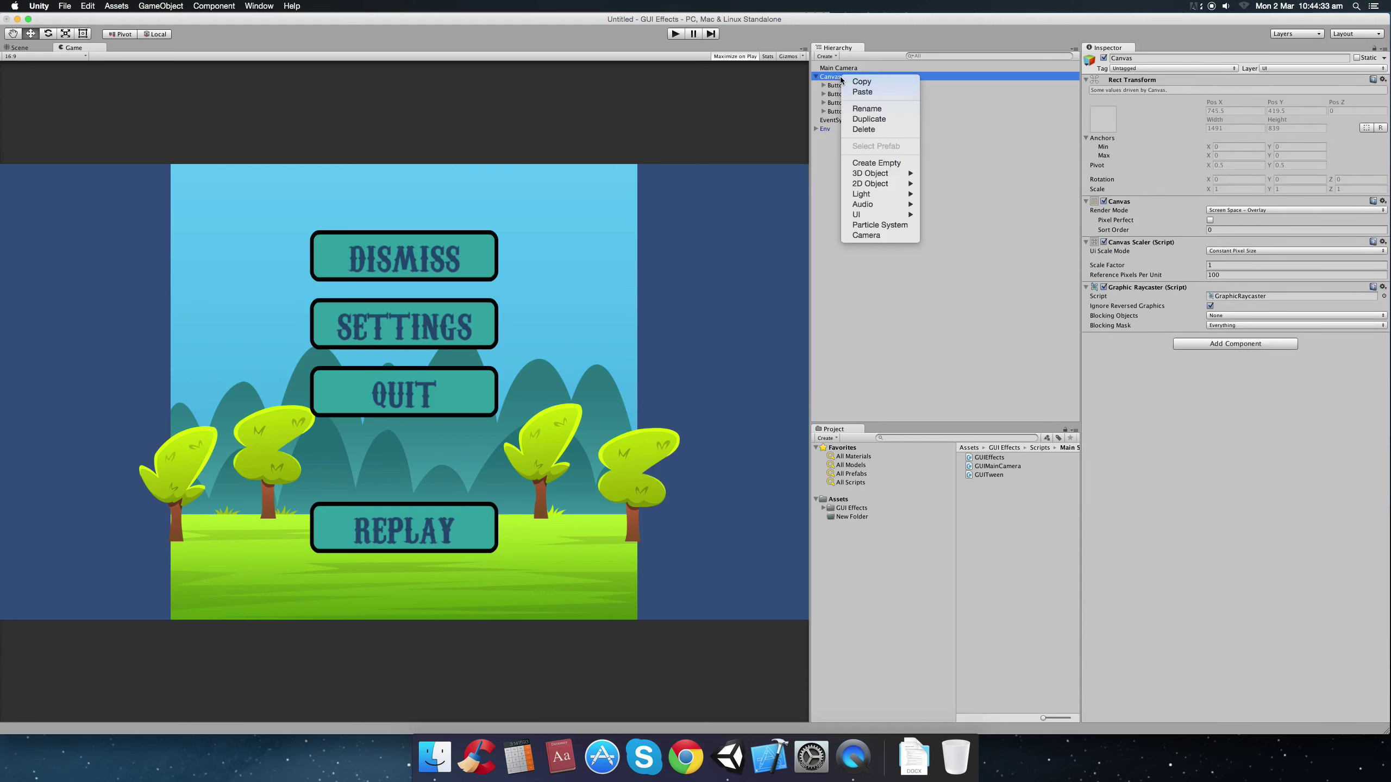
pyautogui.moveTo(882, 215)
pyautogui.click(947, 235)
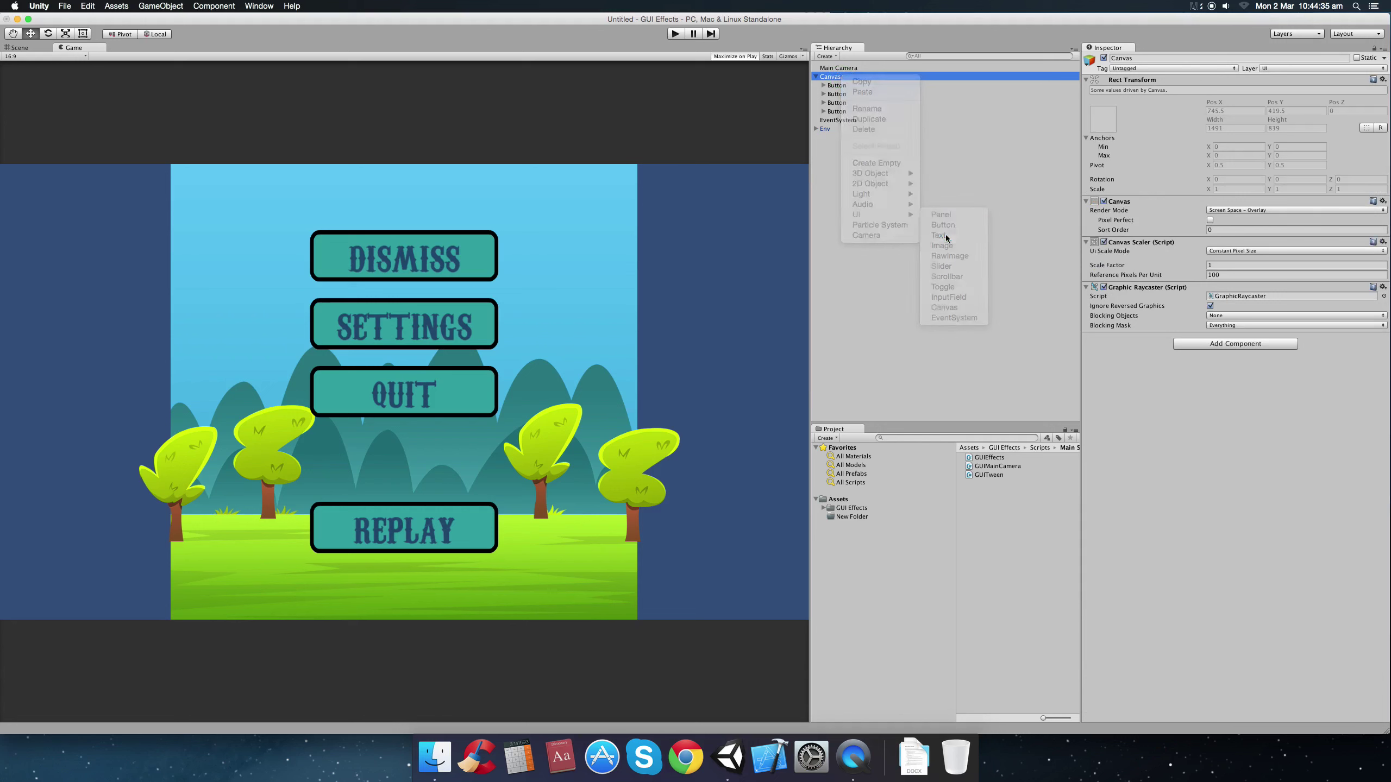
pyautogui.click(1134, 216)
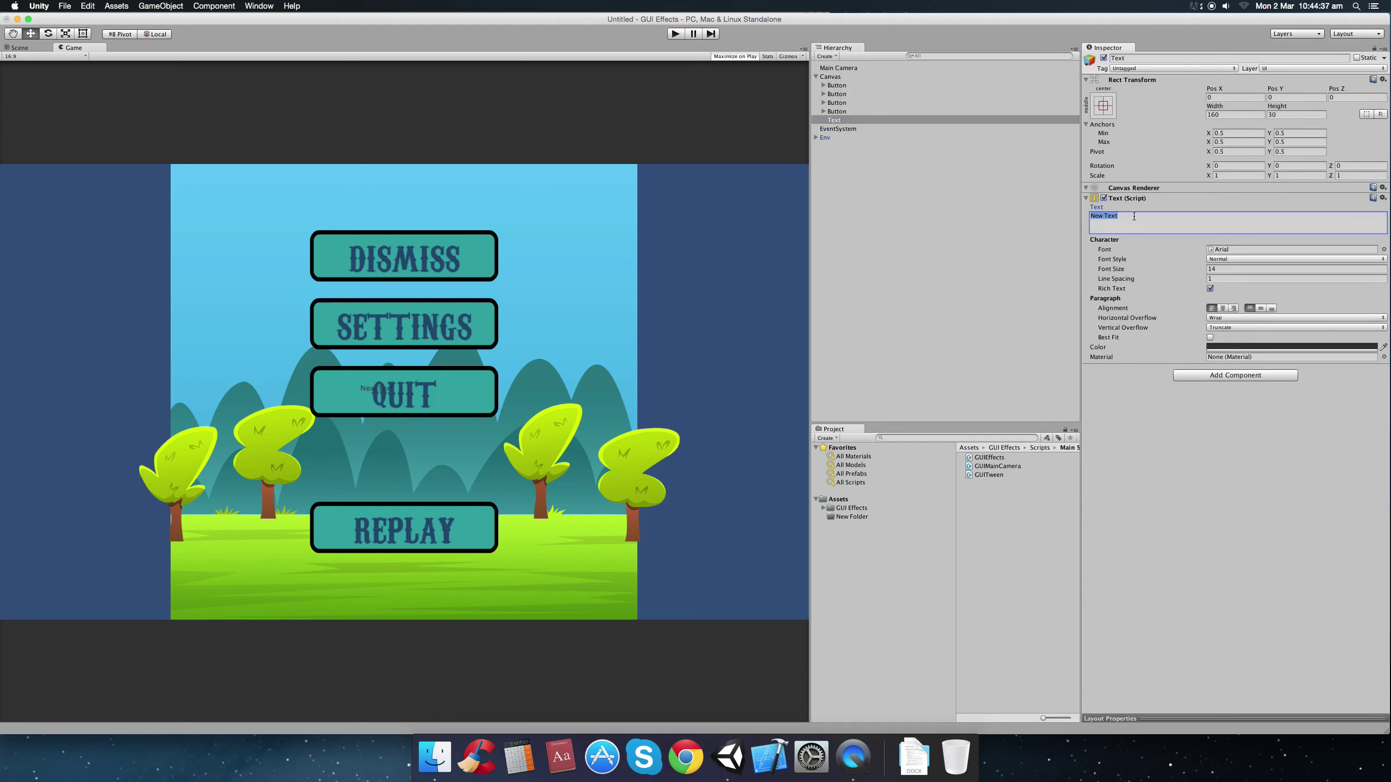
pyautogui.write('Hello world')
# Set the Hello world text to the Carnevalee Freakshow font at size 22, centred horizontally and vertically.
pyautogui.click(1384, 250)
pyautogui.click(1029, 289)
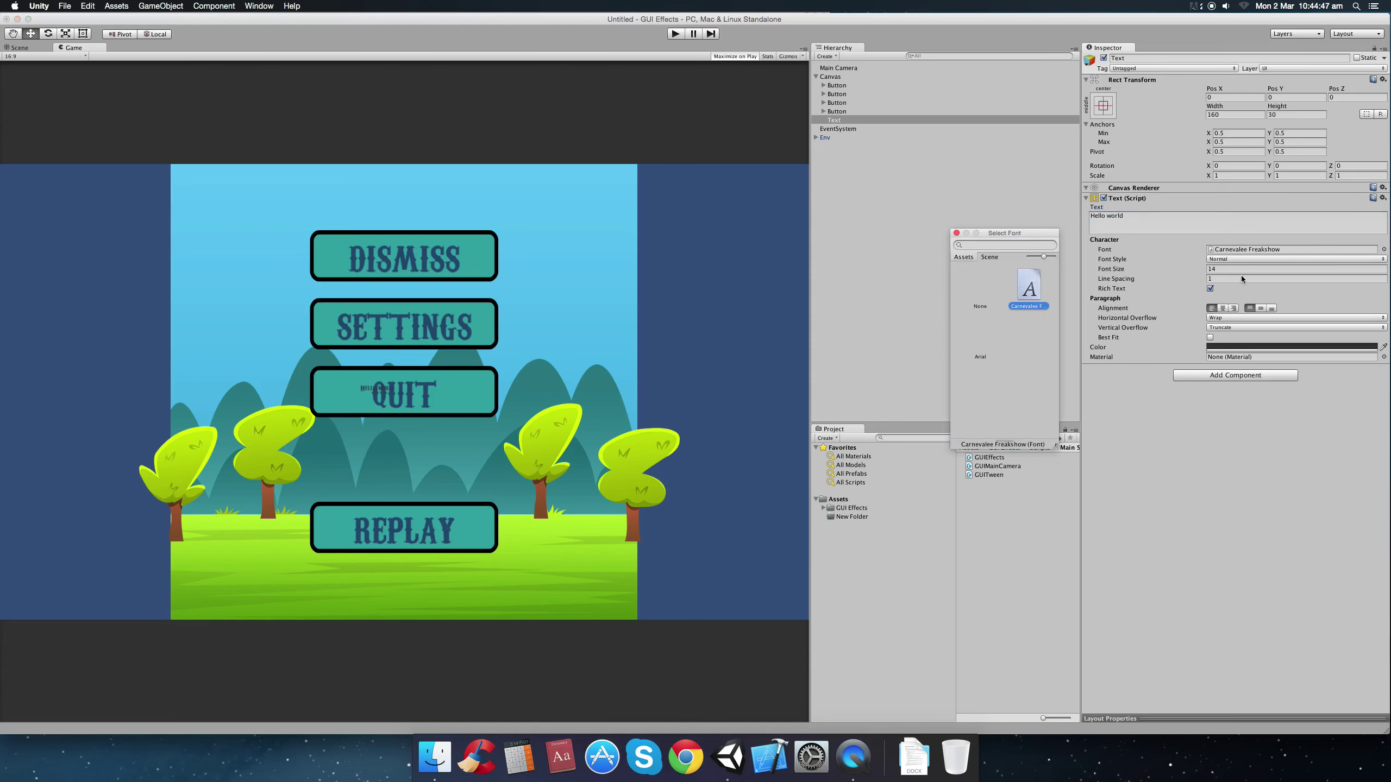
pyautogui.moveTo(1189, 270); pyautogui.dragTo(1208, 299)
pyautogui.click(1223, 308)
pyautogui.click(1259, 308)
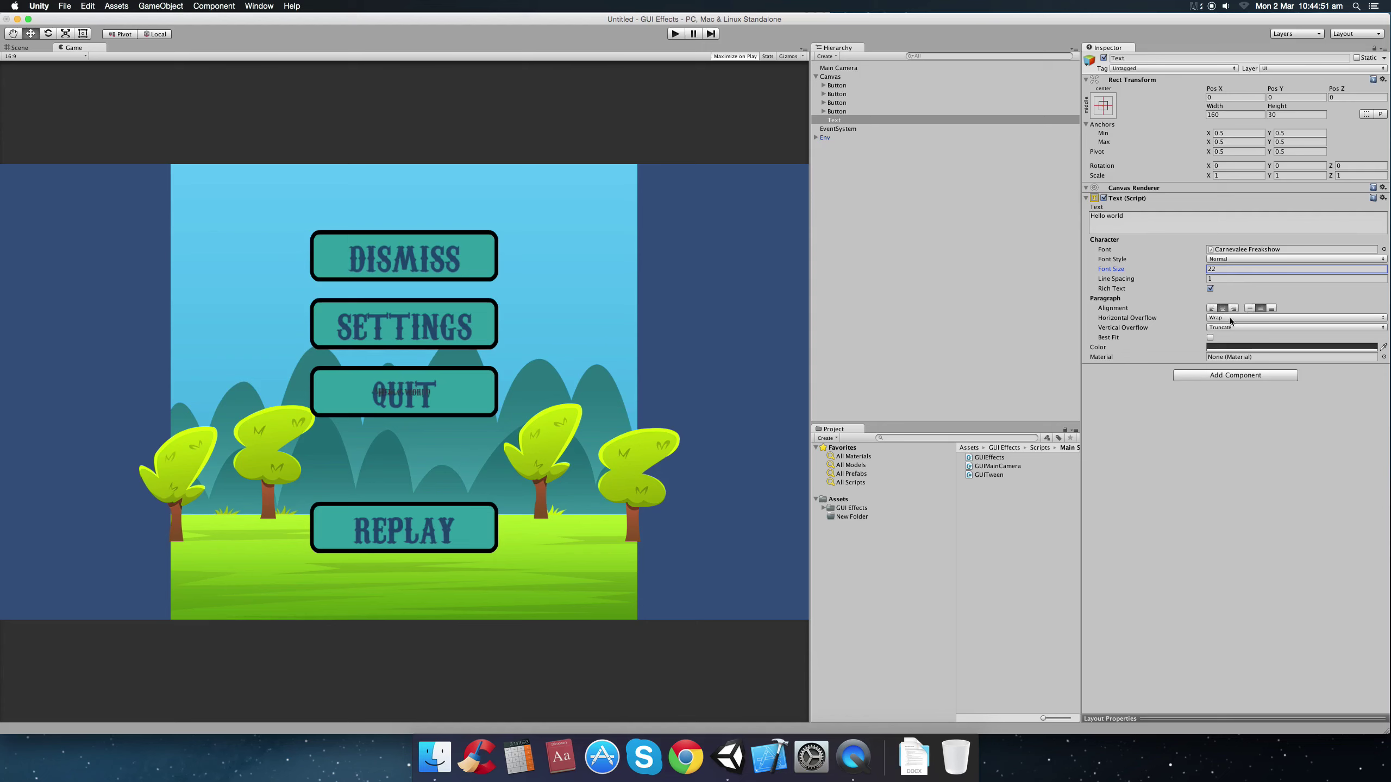
# Set the text's horizontal and vertical overflow to Overflow and its font size to 74.
pyautogui.click(1228, 318)
pyautogui.click(1229, 327)
pyautogui.click(1228, 327)
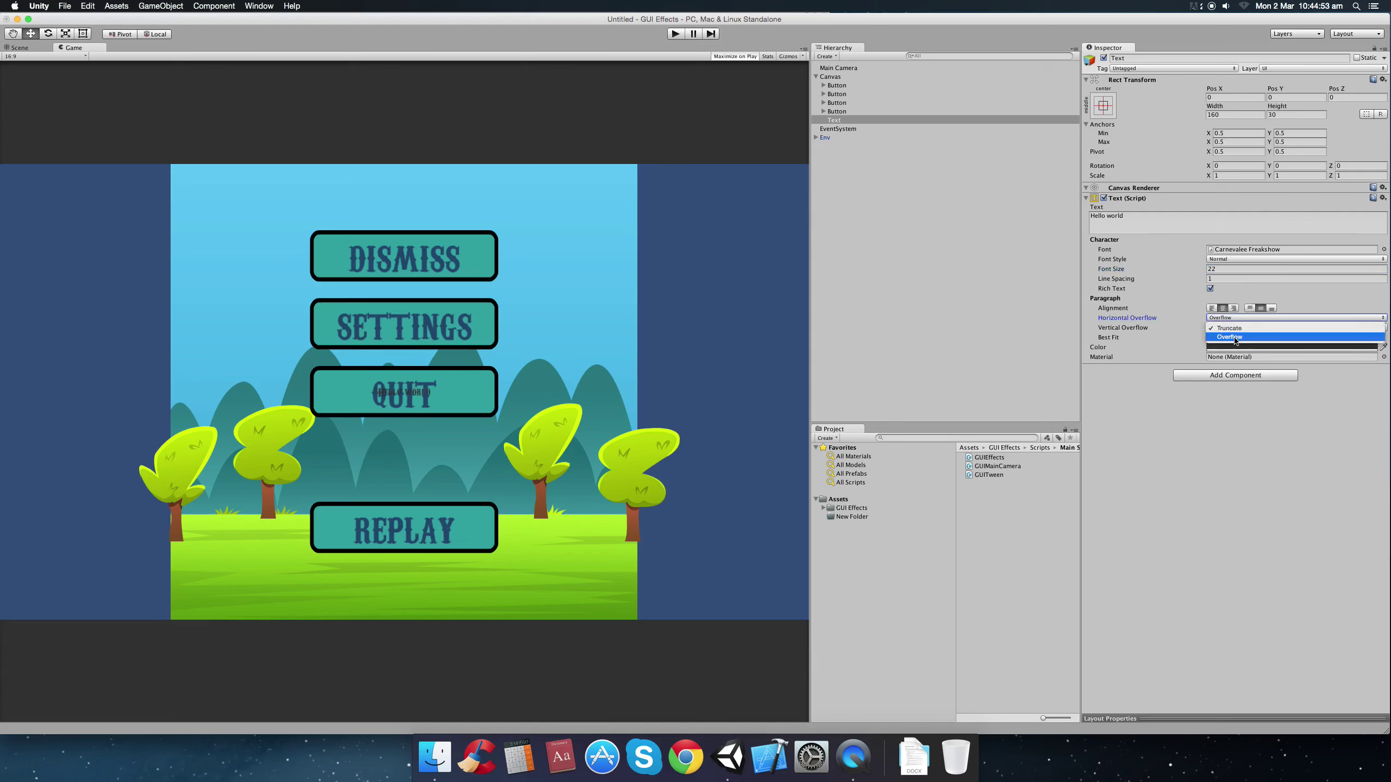
pyautogui.click(1215, 274)
pyautogui.moveTo(1193, 269); pyautogui.dragTo(1231, 268)
# Colour the Hello world text light red (255, 103, 103) and move it above the DISMISS button at Pos Y about 389.
pyautogui.click(1233, 347)
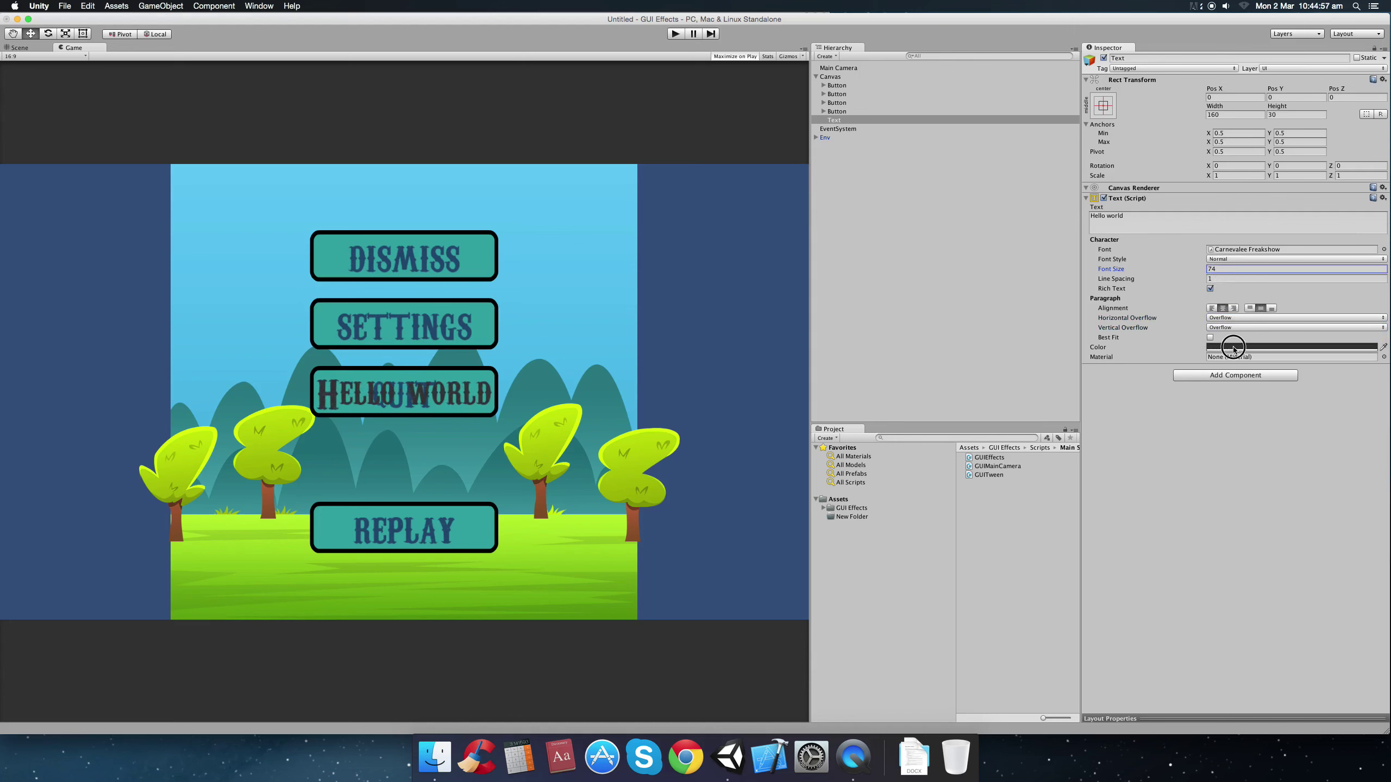
pyautogui.moveTo(606, 200); pyautogui.dragTo(626, 186)
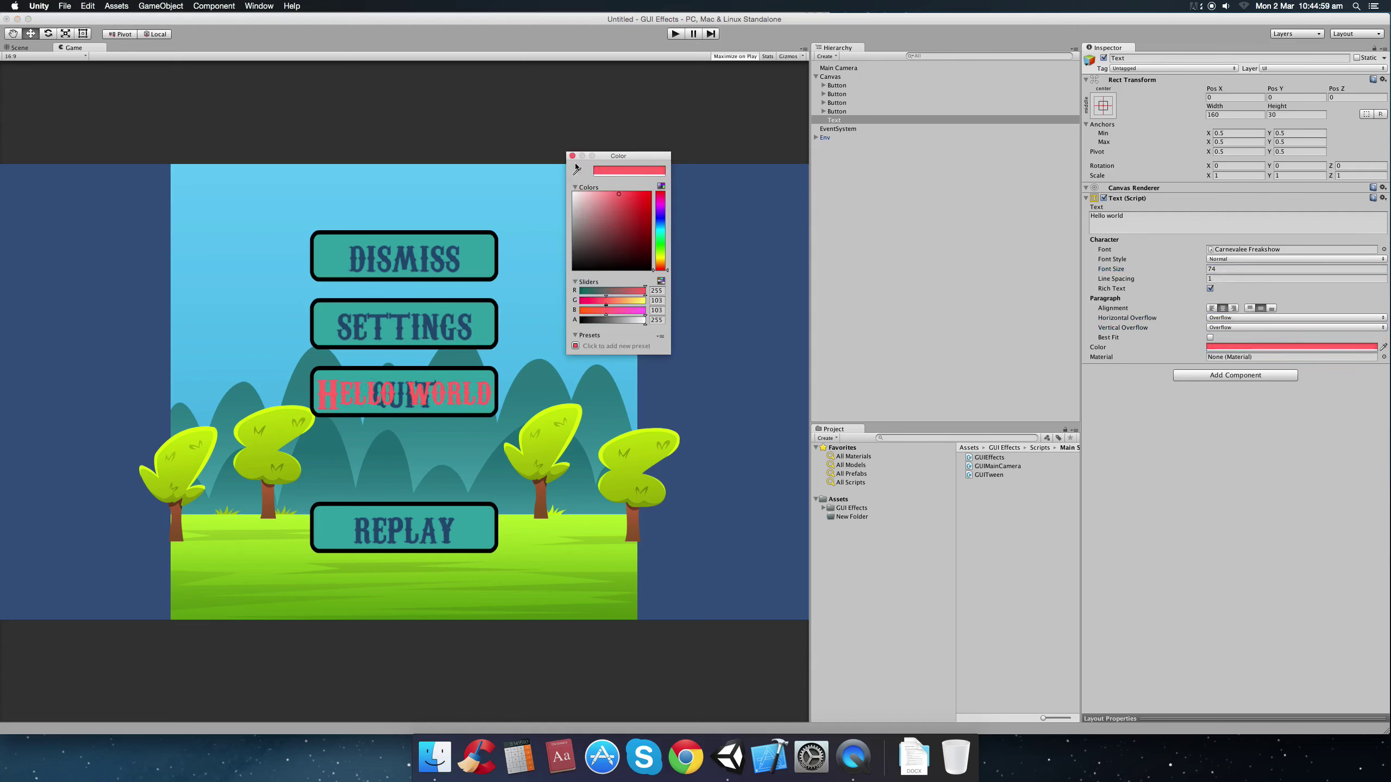
pyautogui.click(572, 155)
pyautogui.moveTo(1275, 88)
pyautogui.mouseDown()
pyautogui.moveTo(1384, 66)
pyautogui.moveTo(1385, 110)
pyautogui.moveTo(1281, 105)
pyautogui.mouseUp()
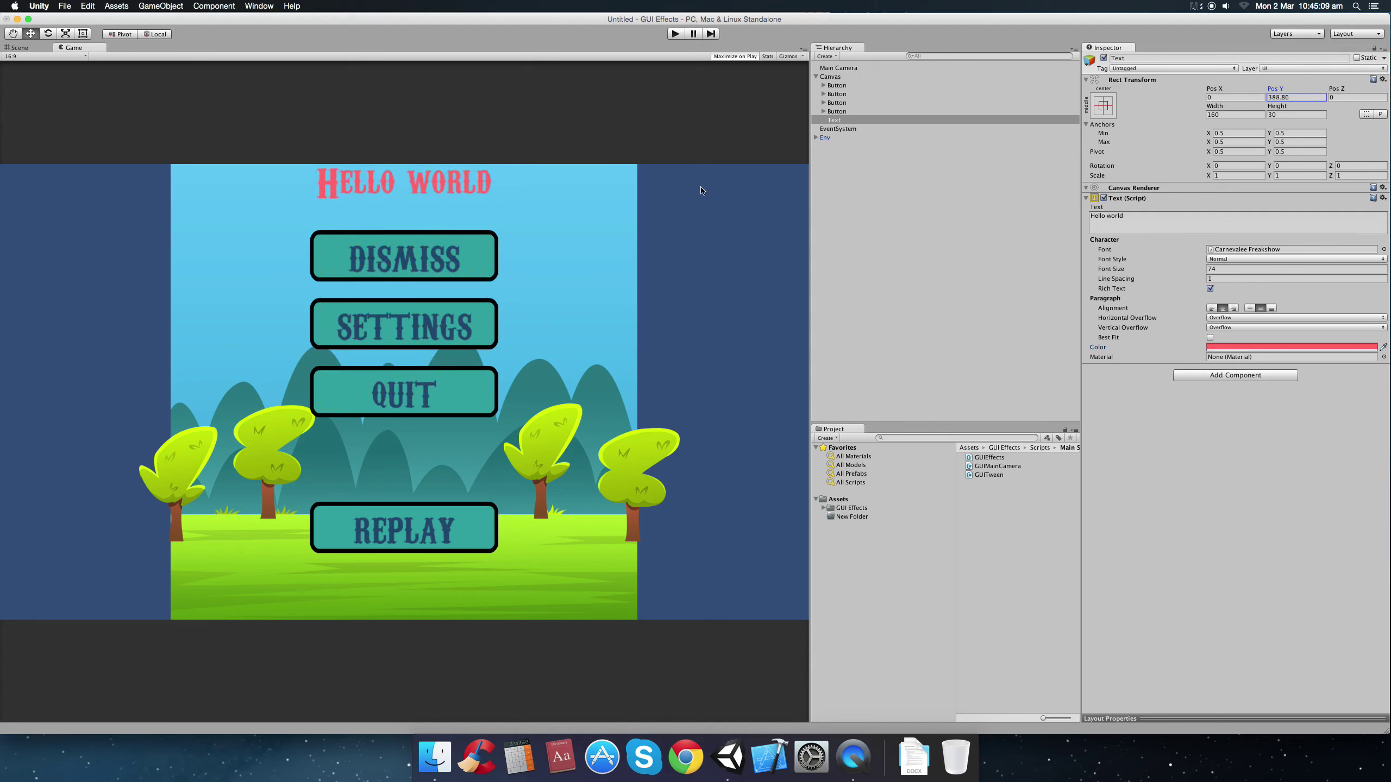
# Attach the GUIEffects script to the Hello world text and enable its Fade In color effect.
pyautogui.click(873, 119)
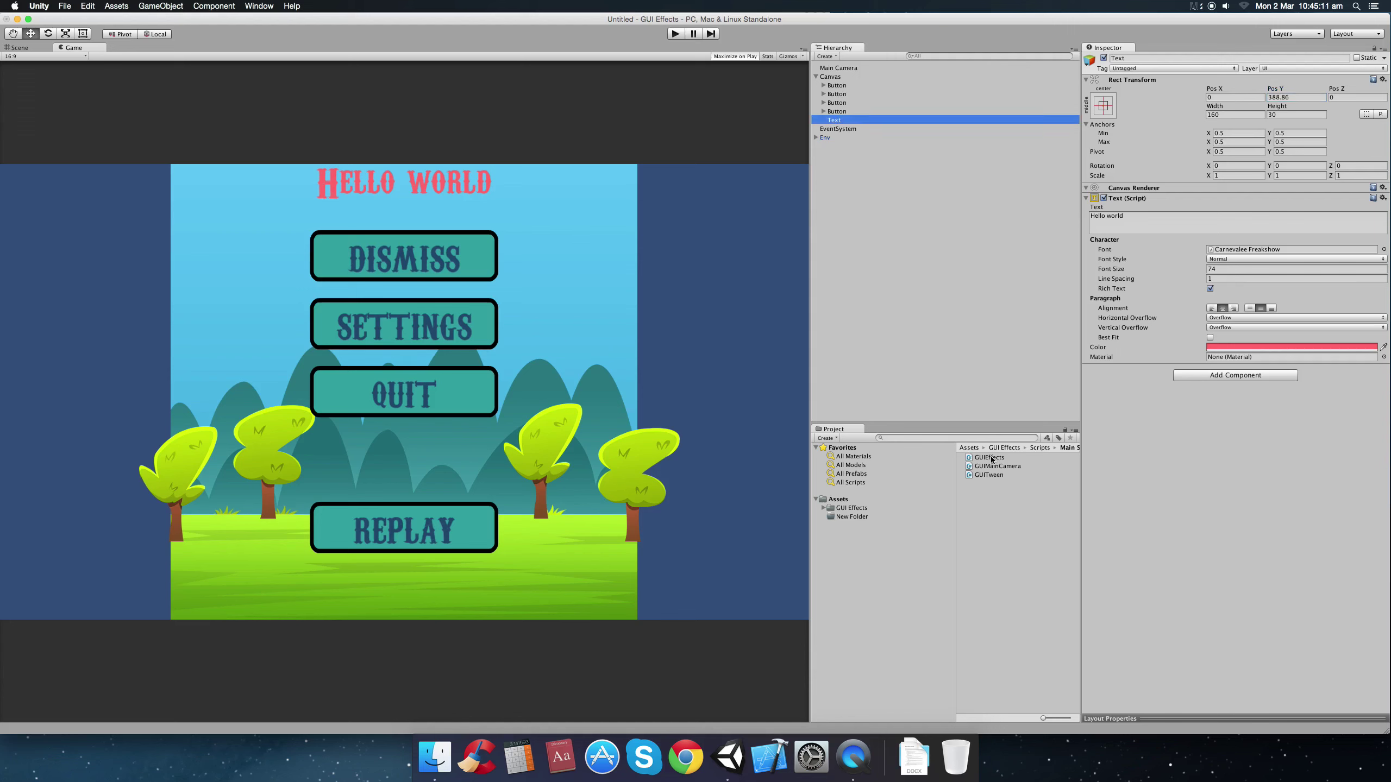
pyautogui.moveTo(992, 458); pyautogui.dragTo(1296, 498)
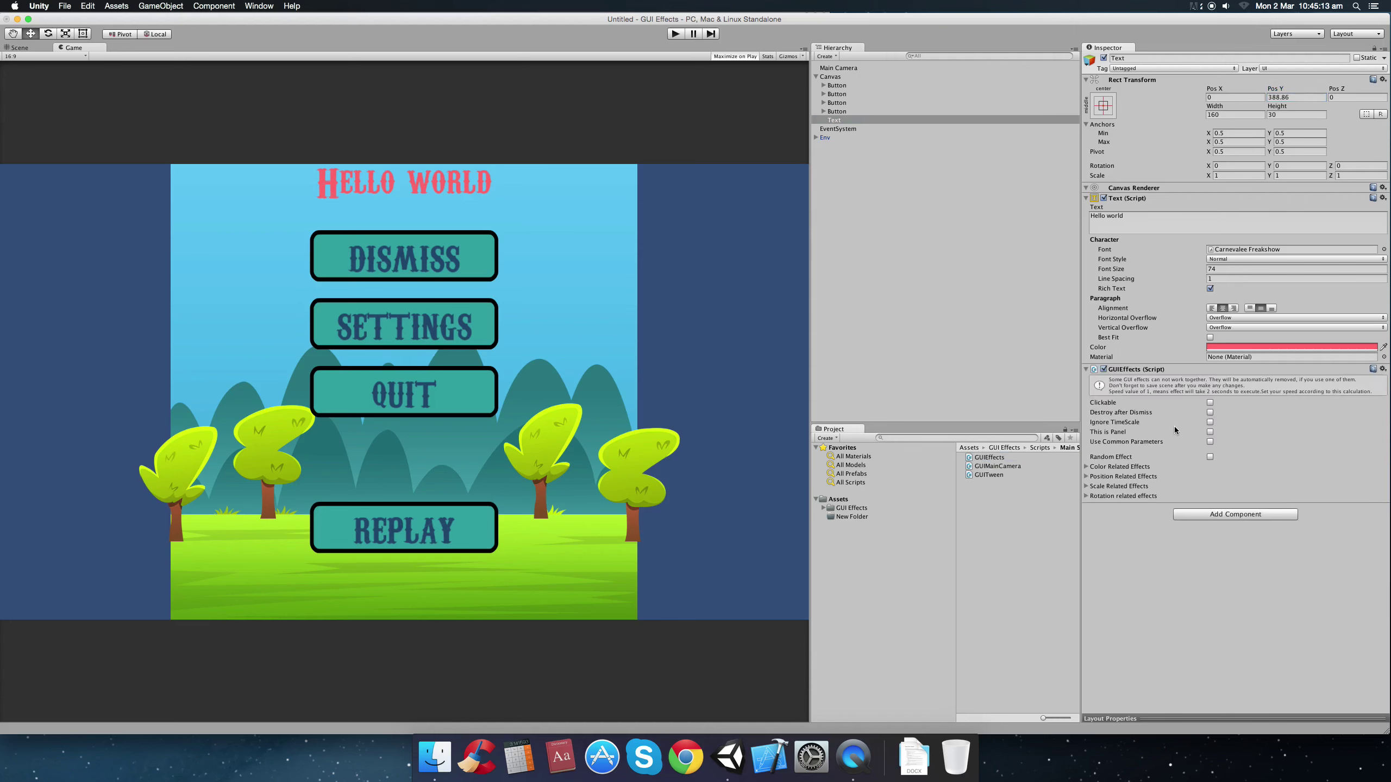
pyautogui.click(1086, 466)
pyautogui.click(1210, 476)
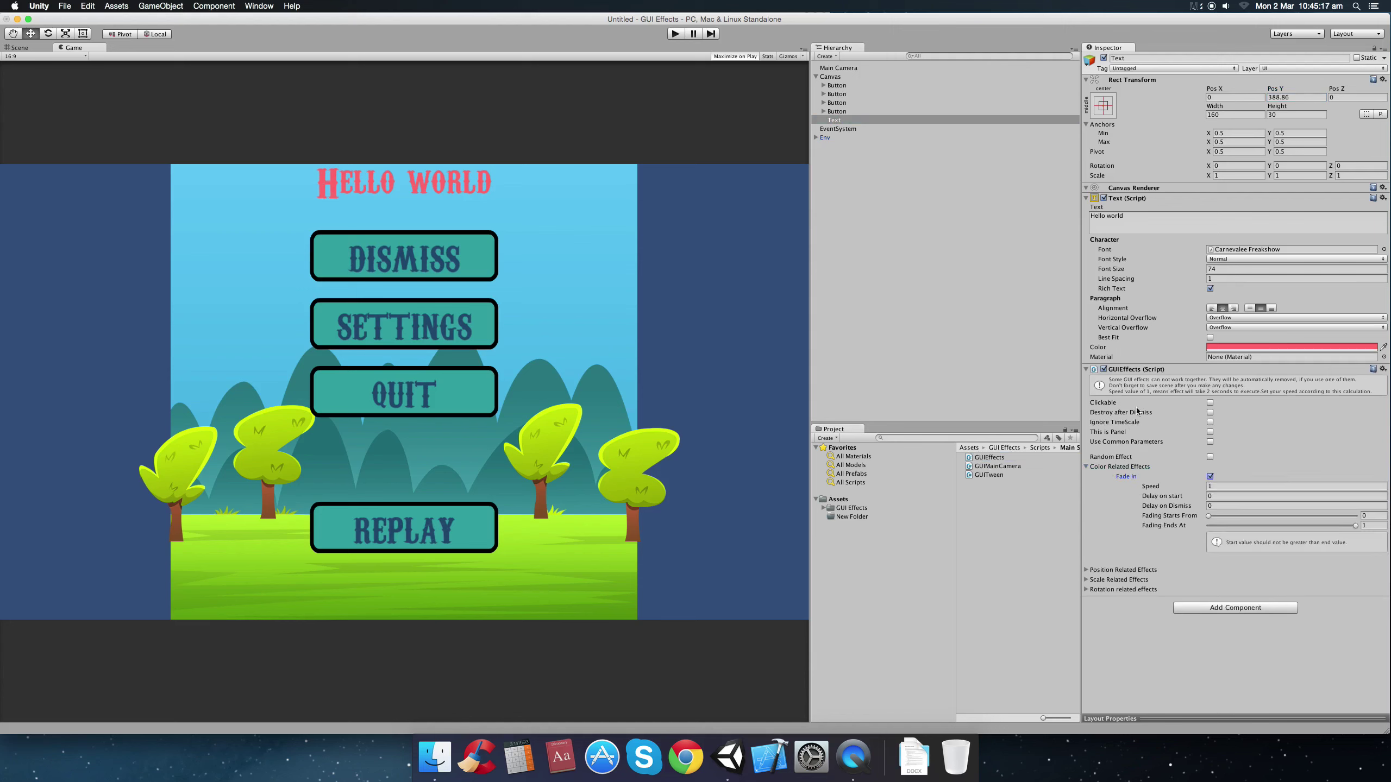
# Run the scene twice to preview the Hello world text's fade-in alongside the buttons, stopping playback each time.
pyautogui.click(674, 34)
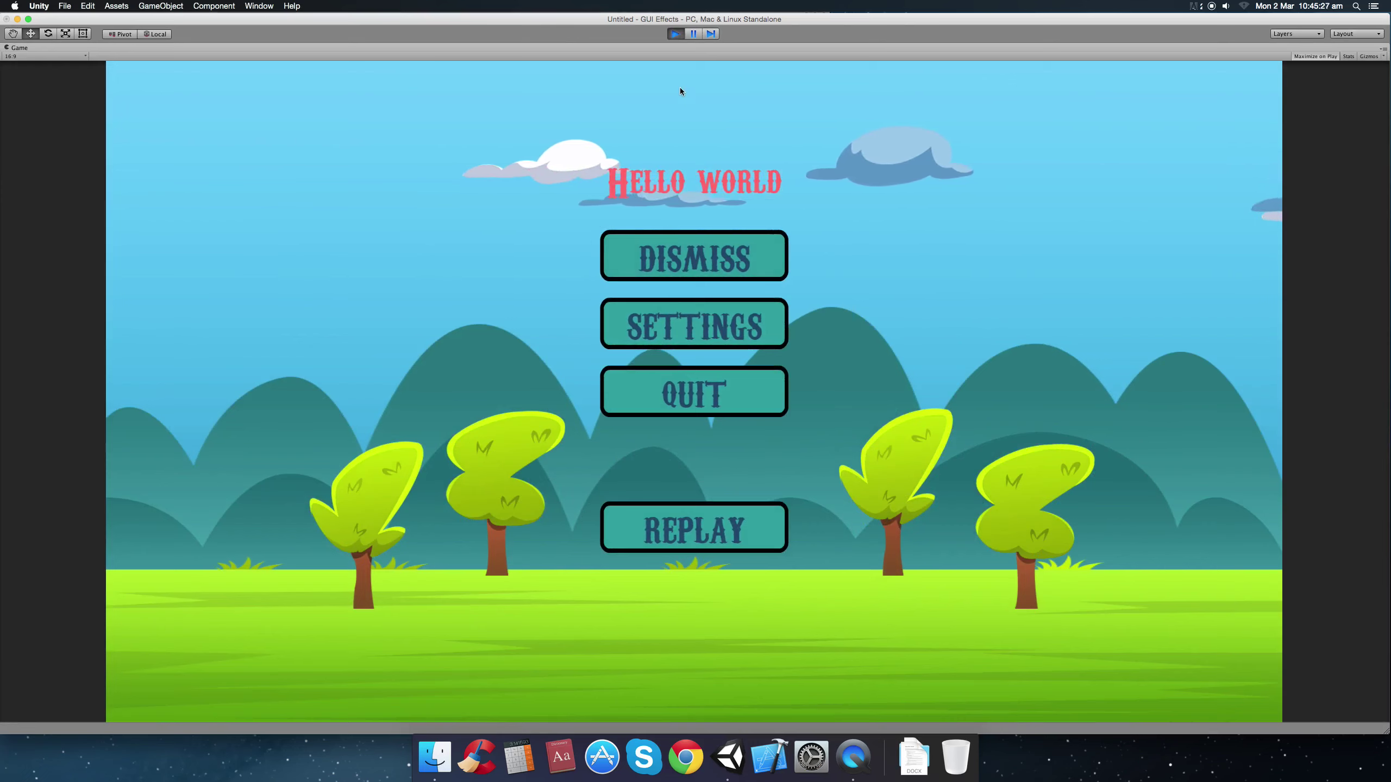
pyautogui.click(675, 34)
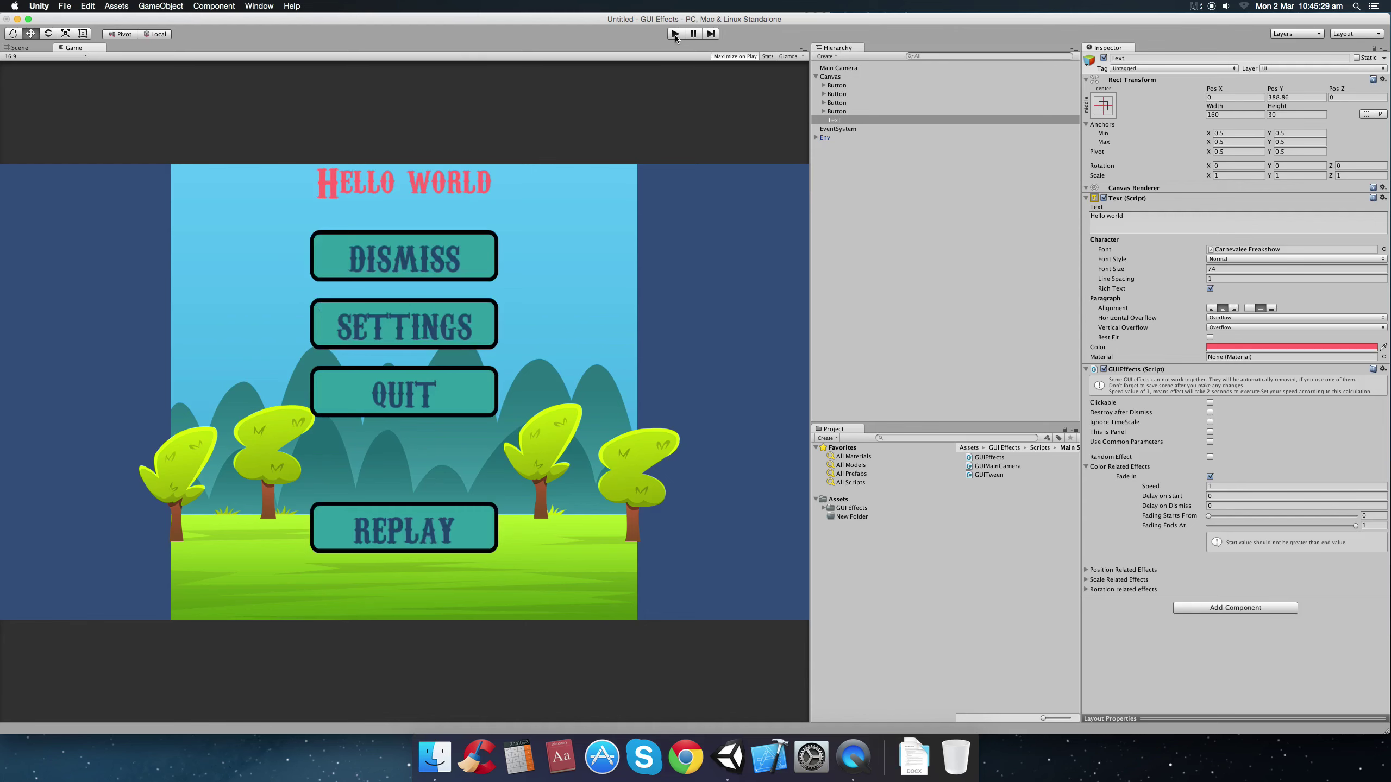
pyautogui.click(675, 34)
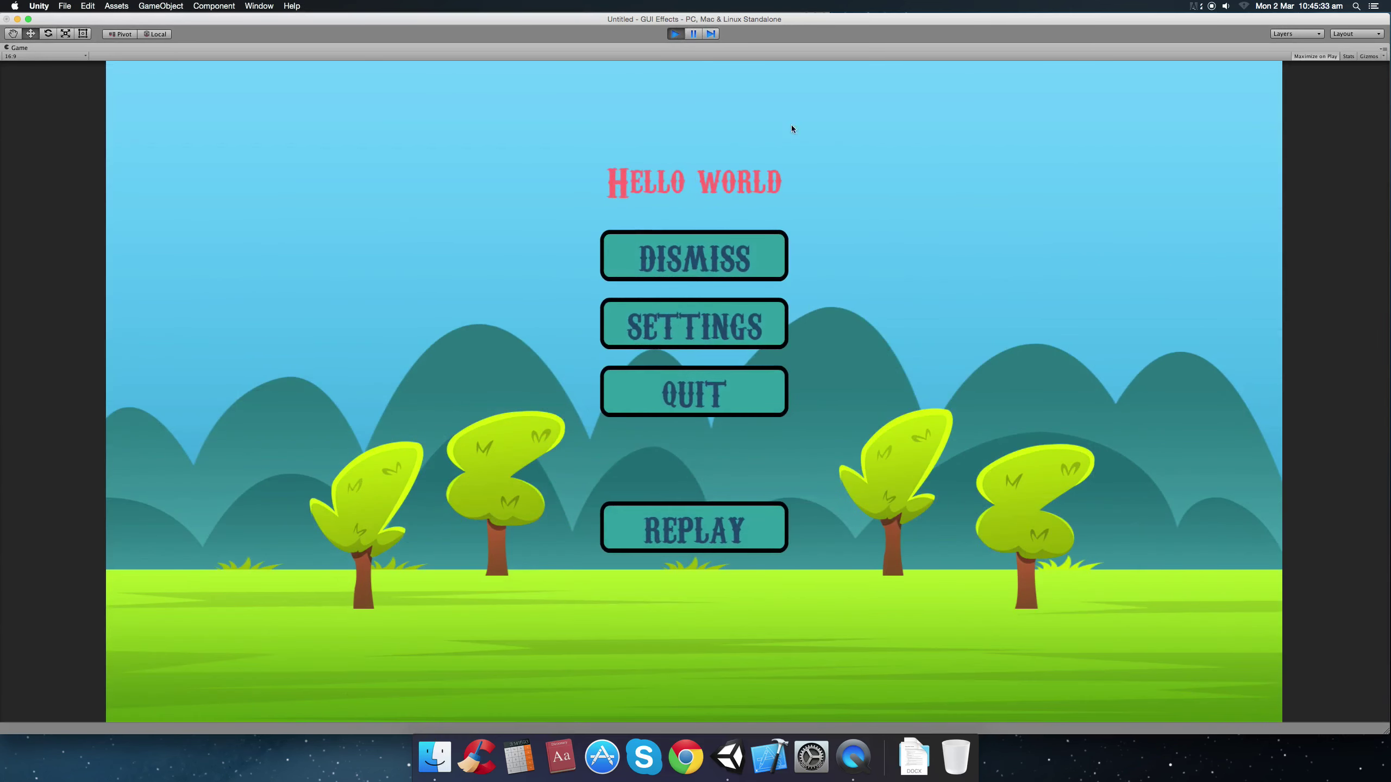
pyautogui.click(675, 35)
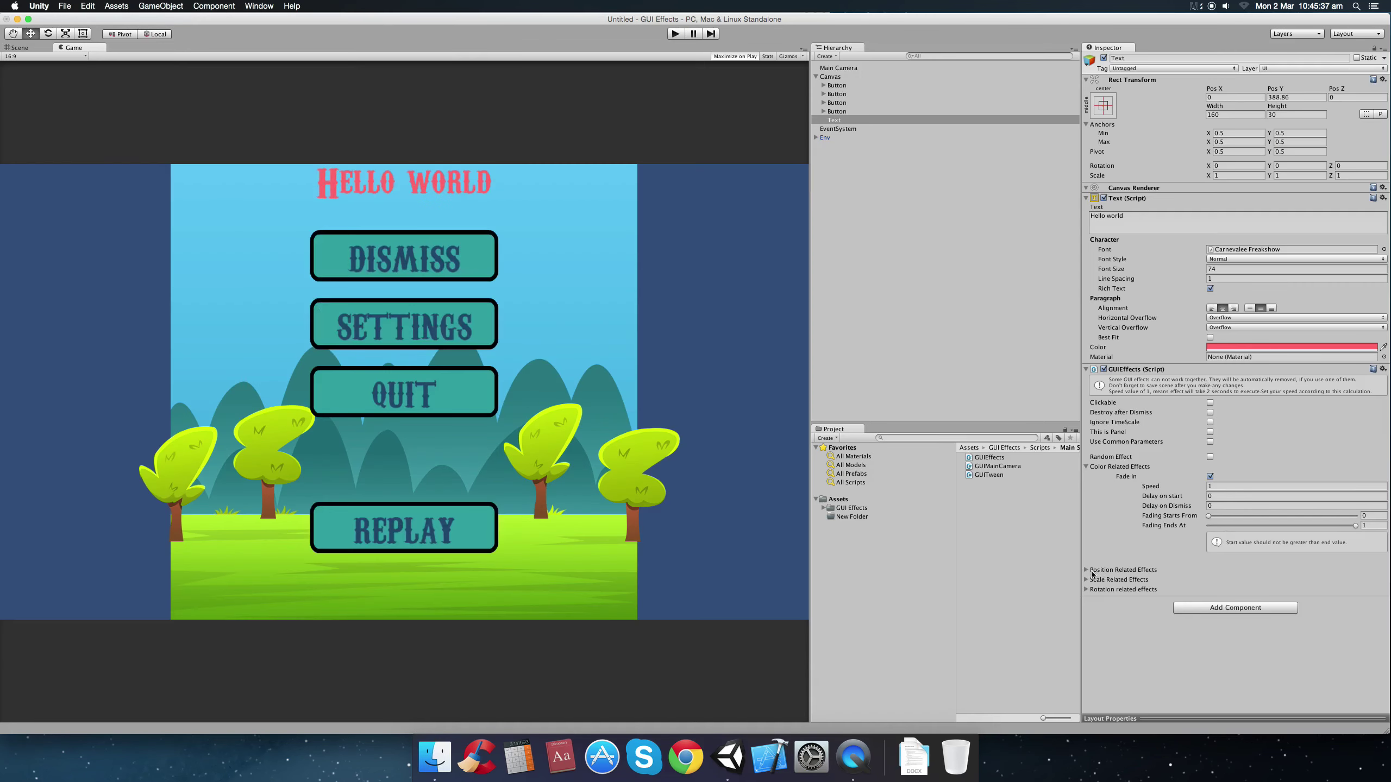
# Enable the PopUp scale effect on the Hello world text and run the scene briefly to preview it.
pyautogui.click(1091, 573)
pyautogui.scroll(-2, 1177, 597)
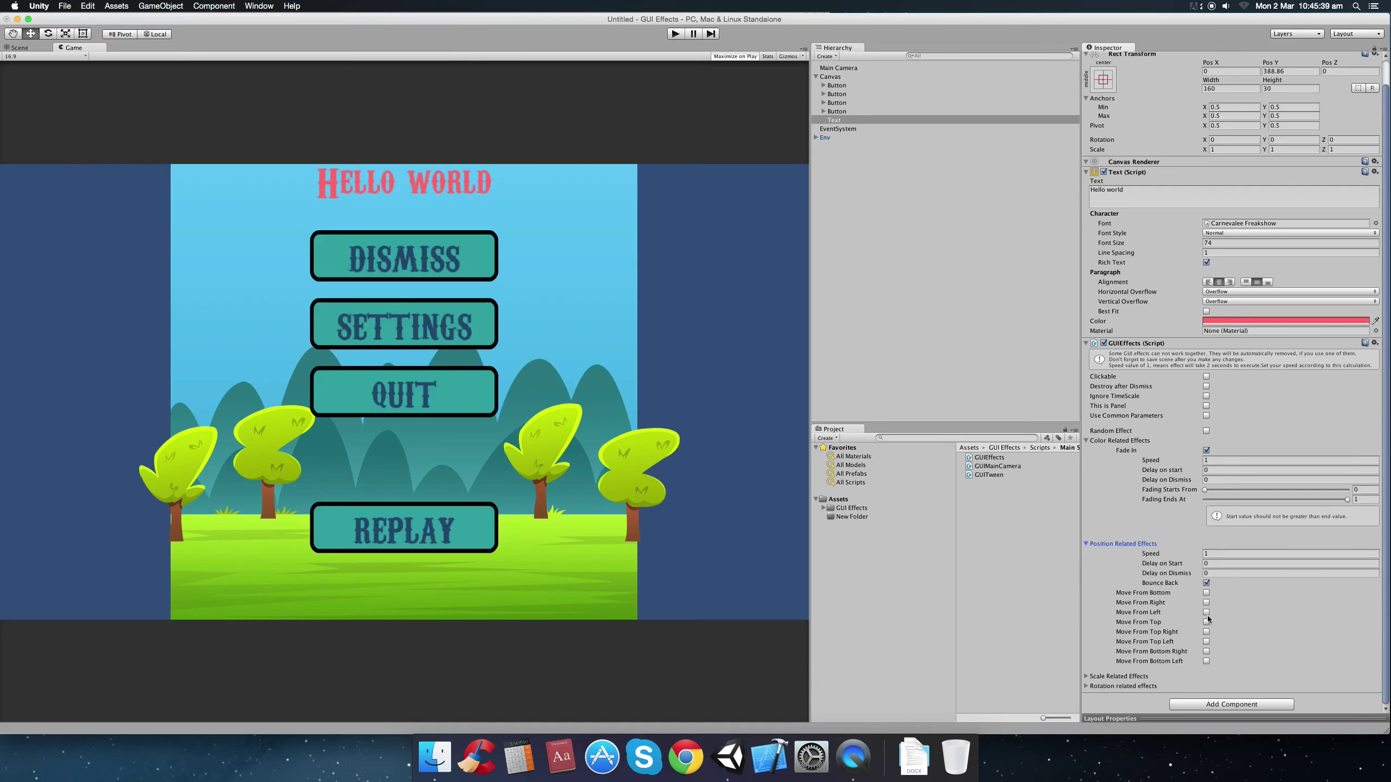
pyautogui.click(1087, 544)
pyautogui.click(1086, 581)
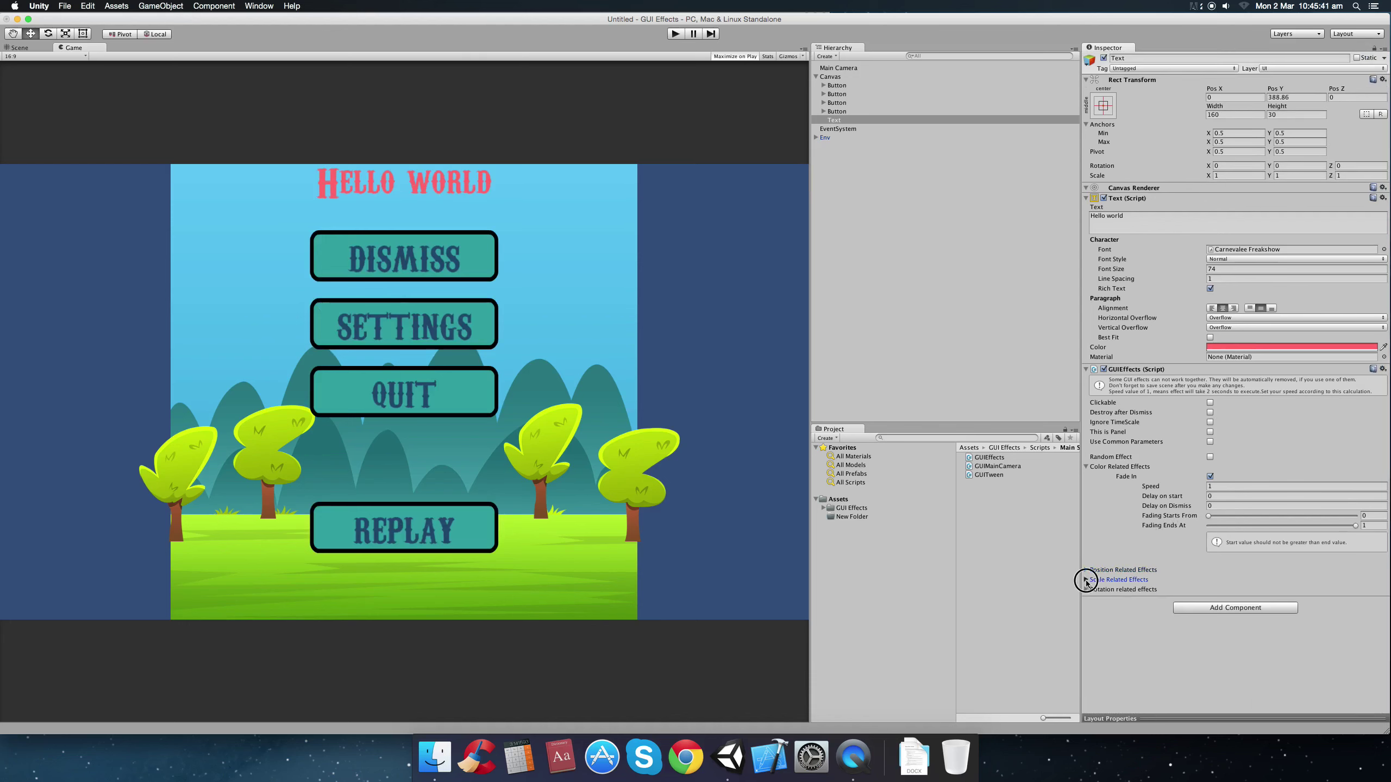
pyautogui.click(1210, 628)
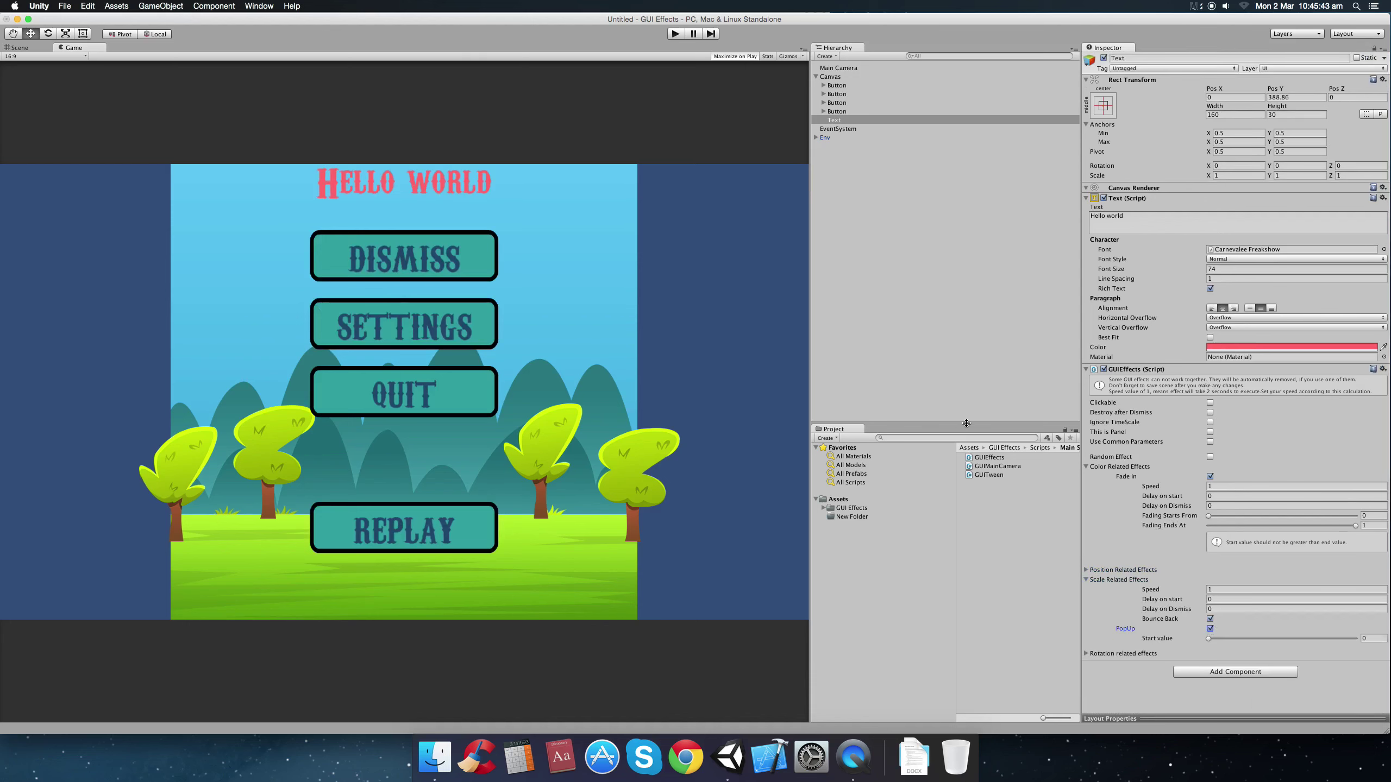
pyautogui.click(676, 34)
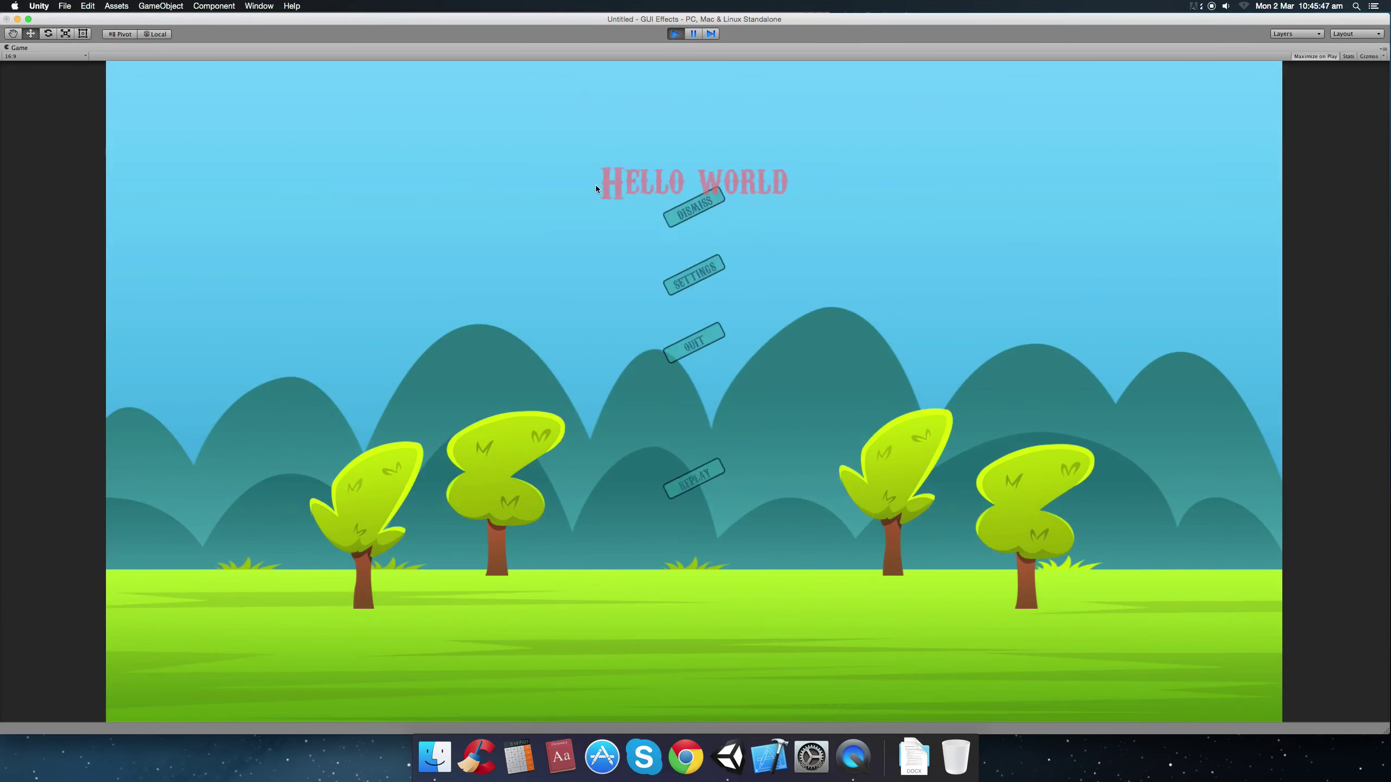
pyautogui.click(675, 34)
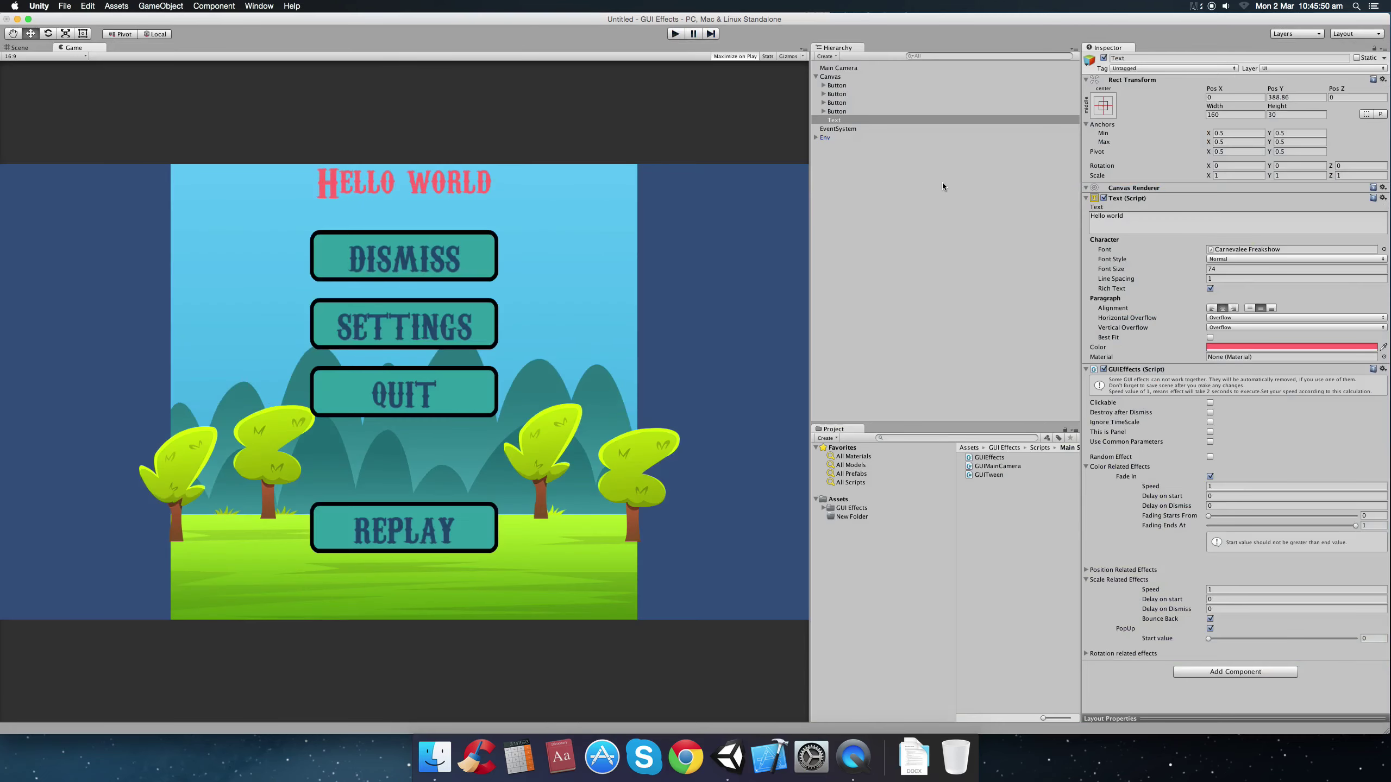
pyautogui.click(830, 77)
pyautogui.rightClick(840, 77)
pyautogui.moveTo(876, 216)
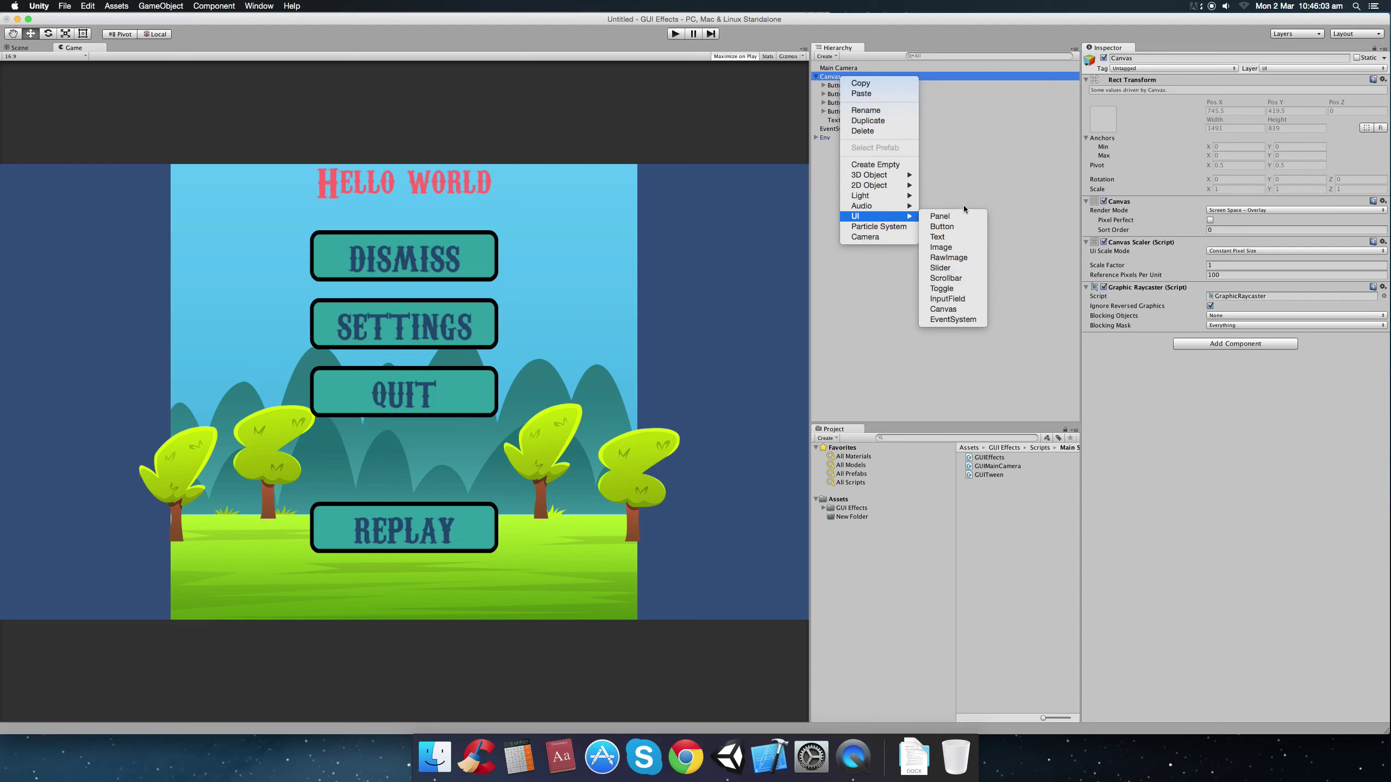
pyautogui.click(826, 77)
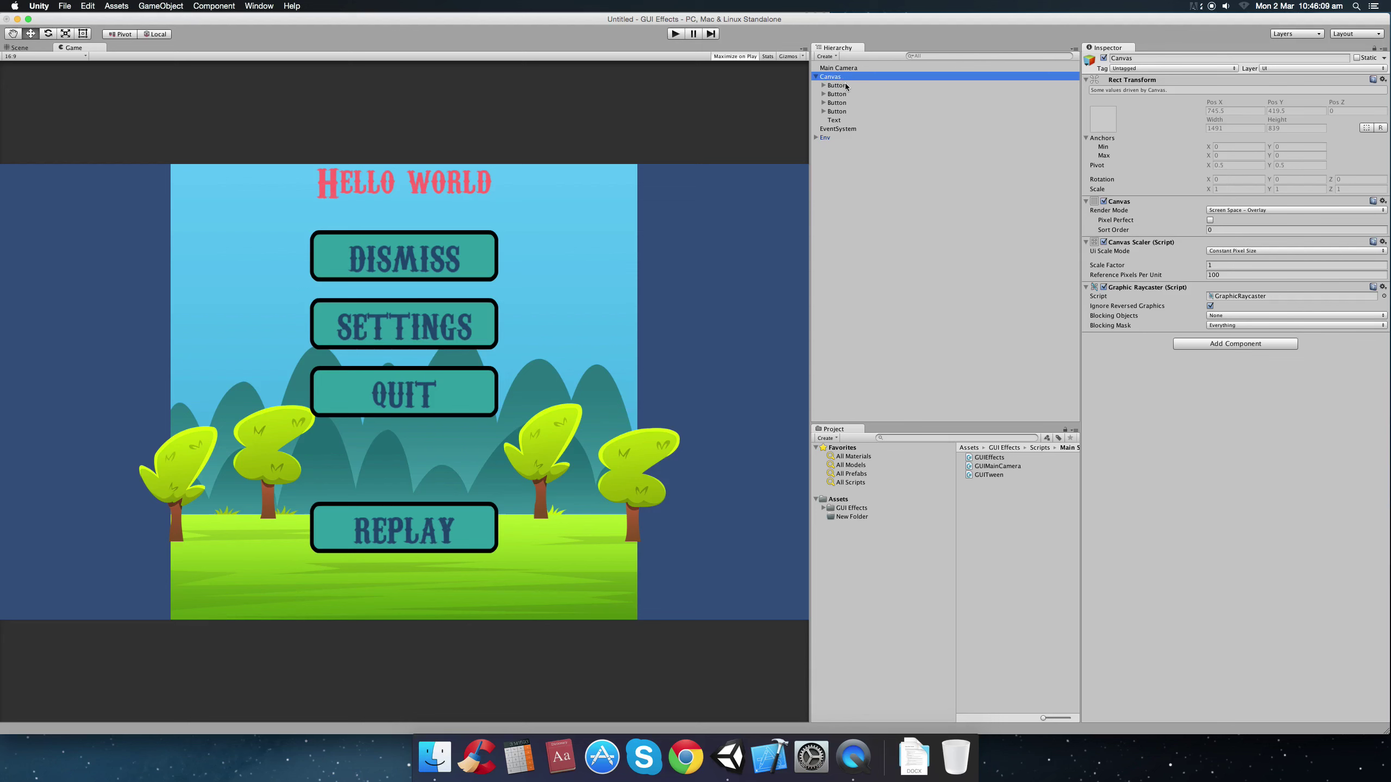
# Enable the Clickable option in the DISMISS button's GUIEffects script.
pyautogui.click(843, 85)
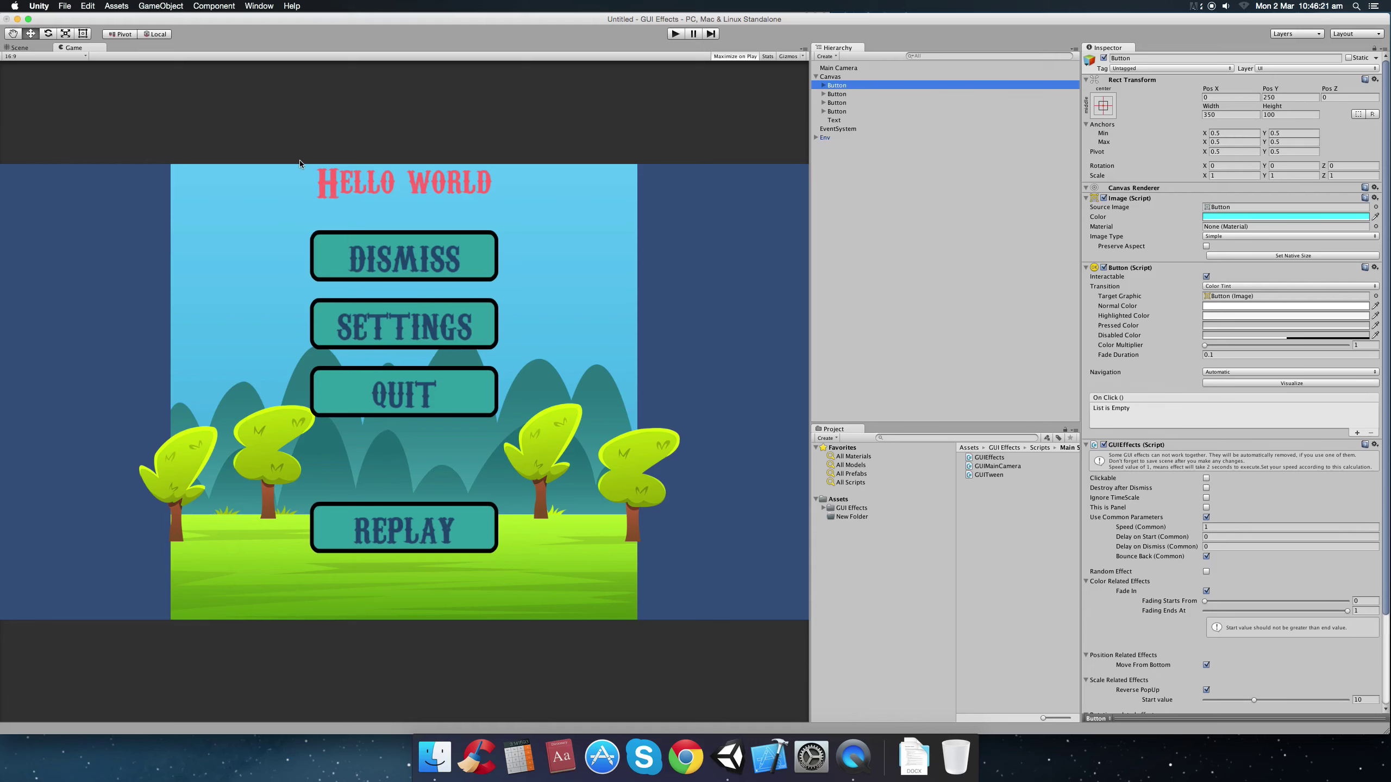
pyautogui.click(421, 250)
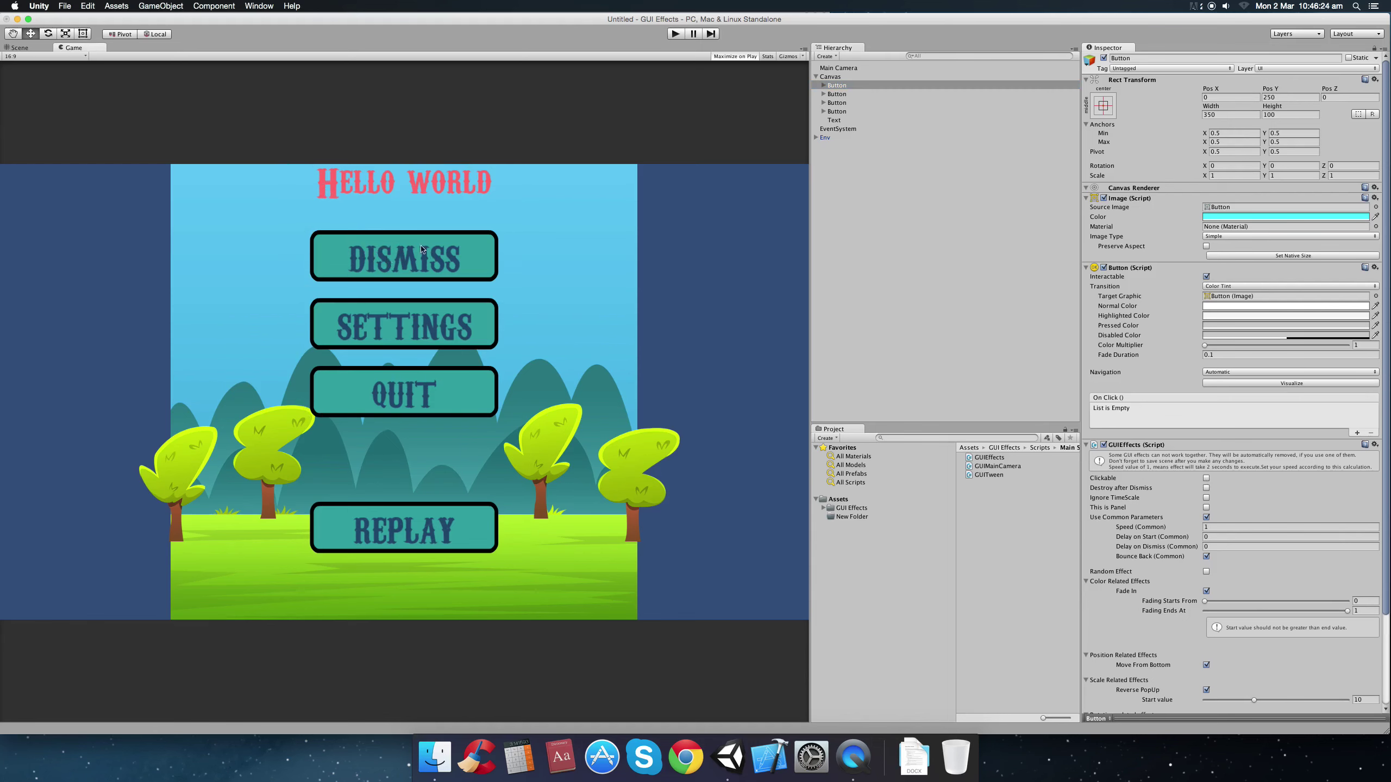
pyautogui.click(1206, 478)
pyautogui.scroll(-5, 1276, 493)
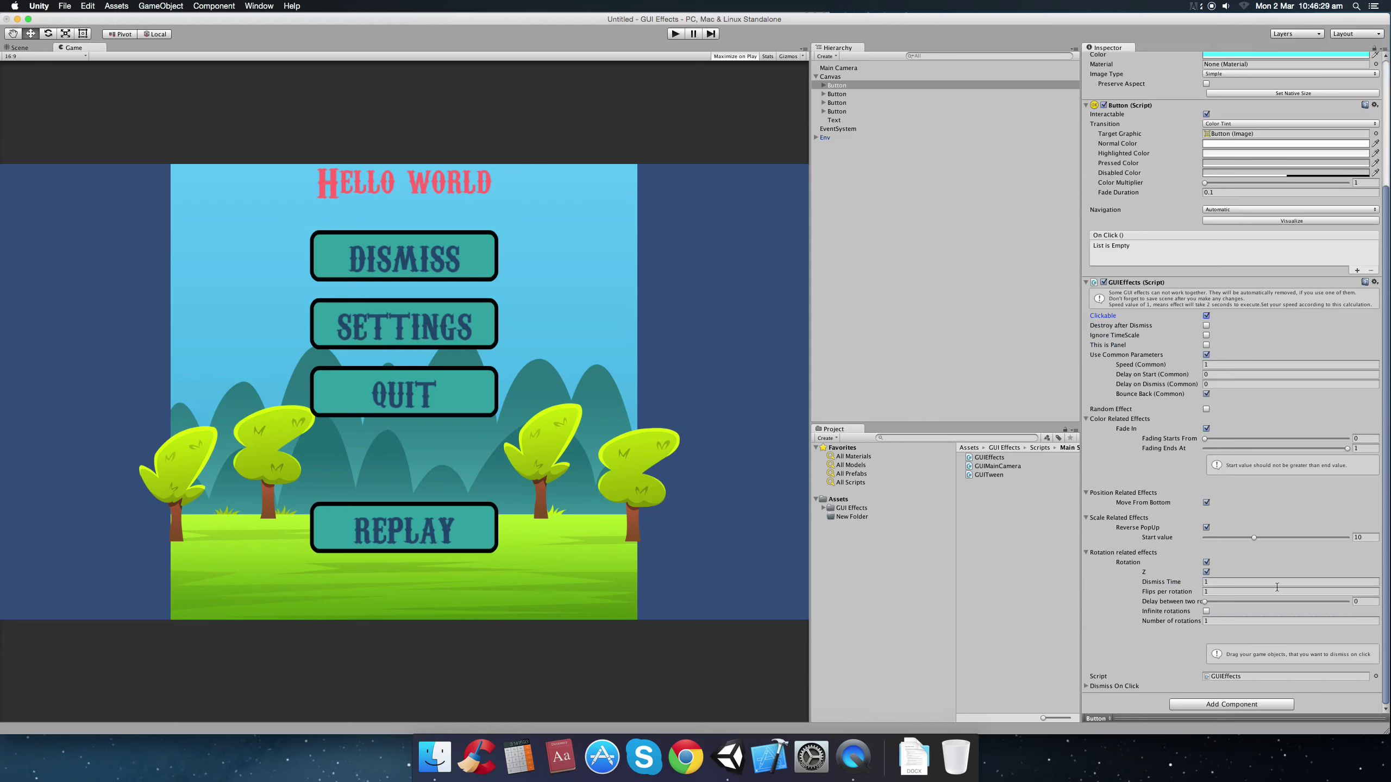
# Set the size of the DISMISS button's Dismiss On Click list to 4.
pyautogui.click(1132, 684)
pyautogui.scroll(-1, 1132, 677)
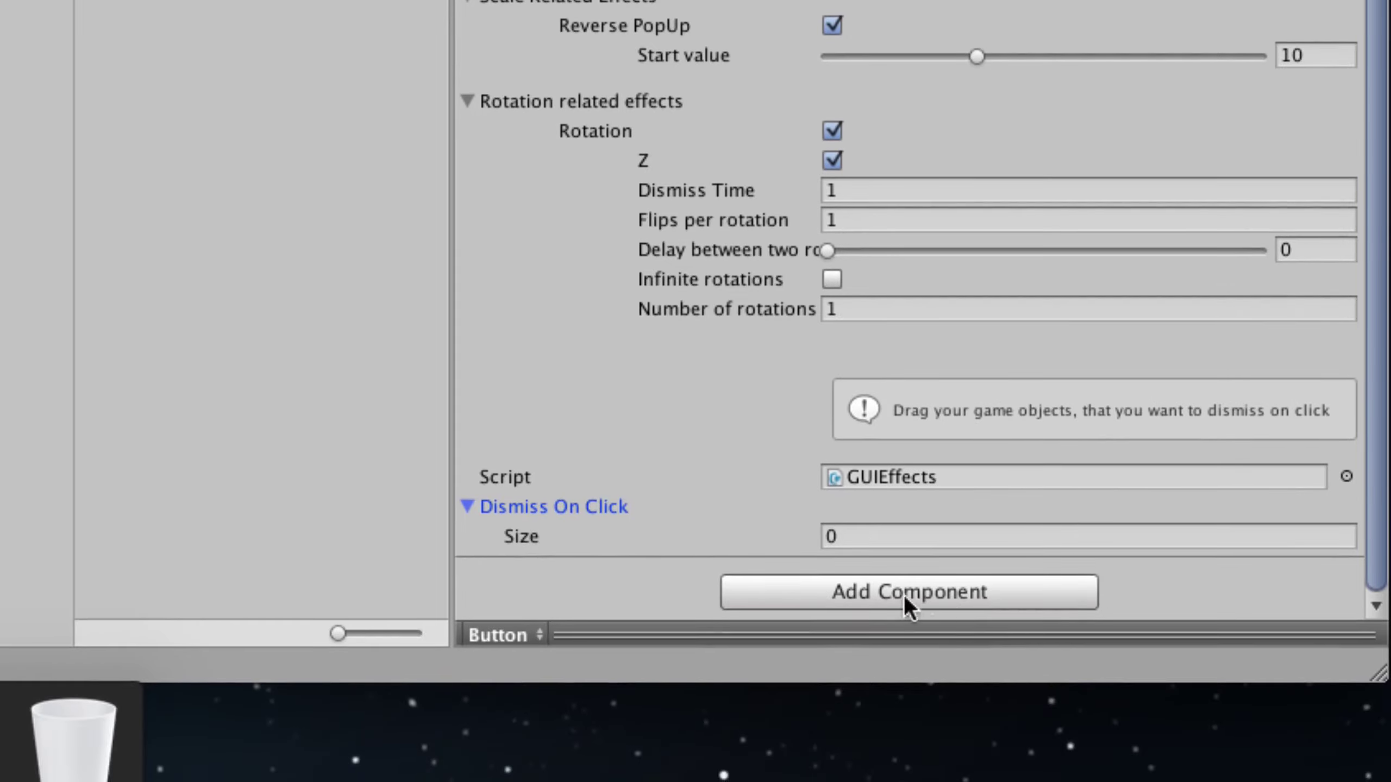
pyautogui.click(855, 536)
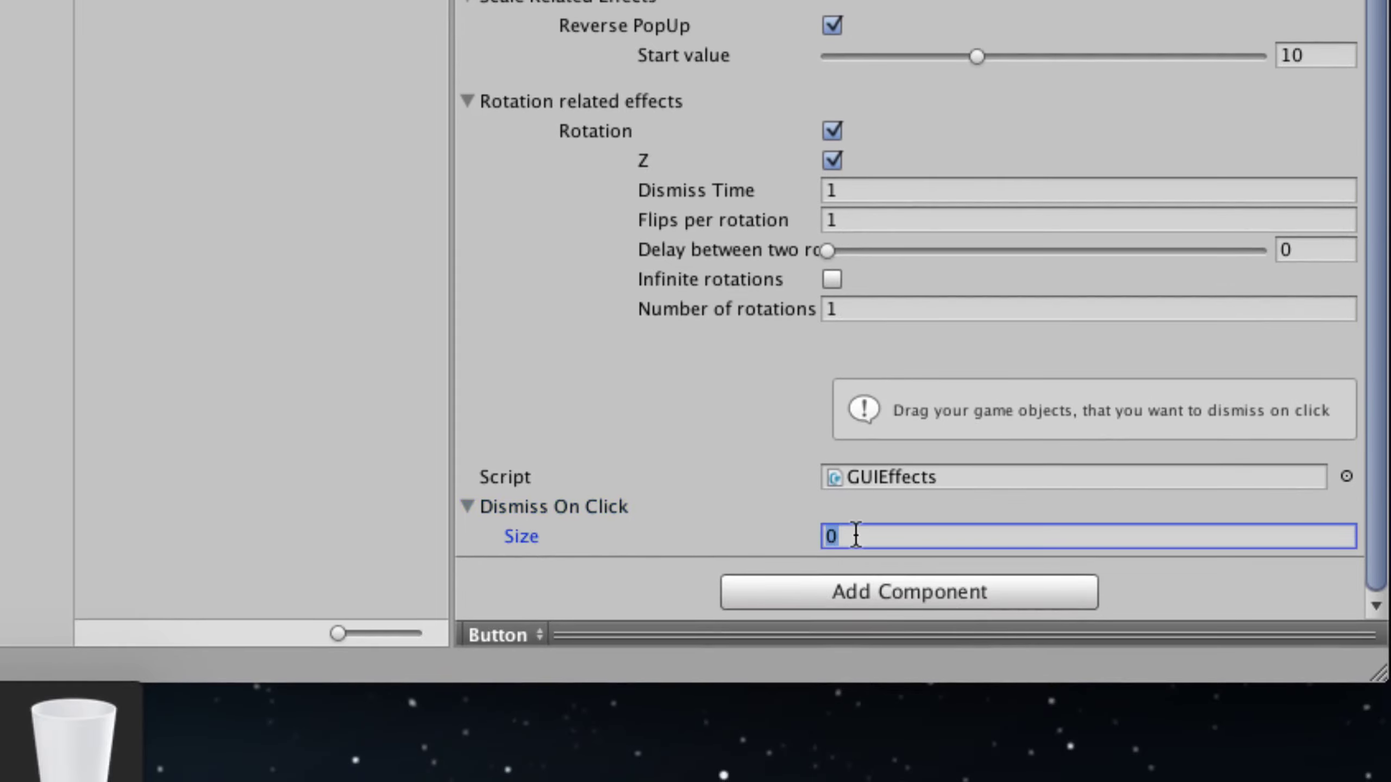
pyautogui.write('4')
pyautogui.scroll(-4, 954, 407)
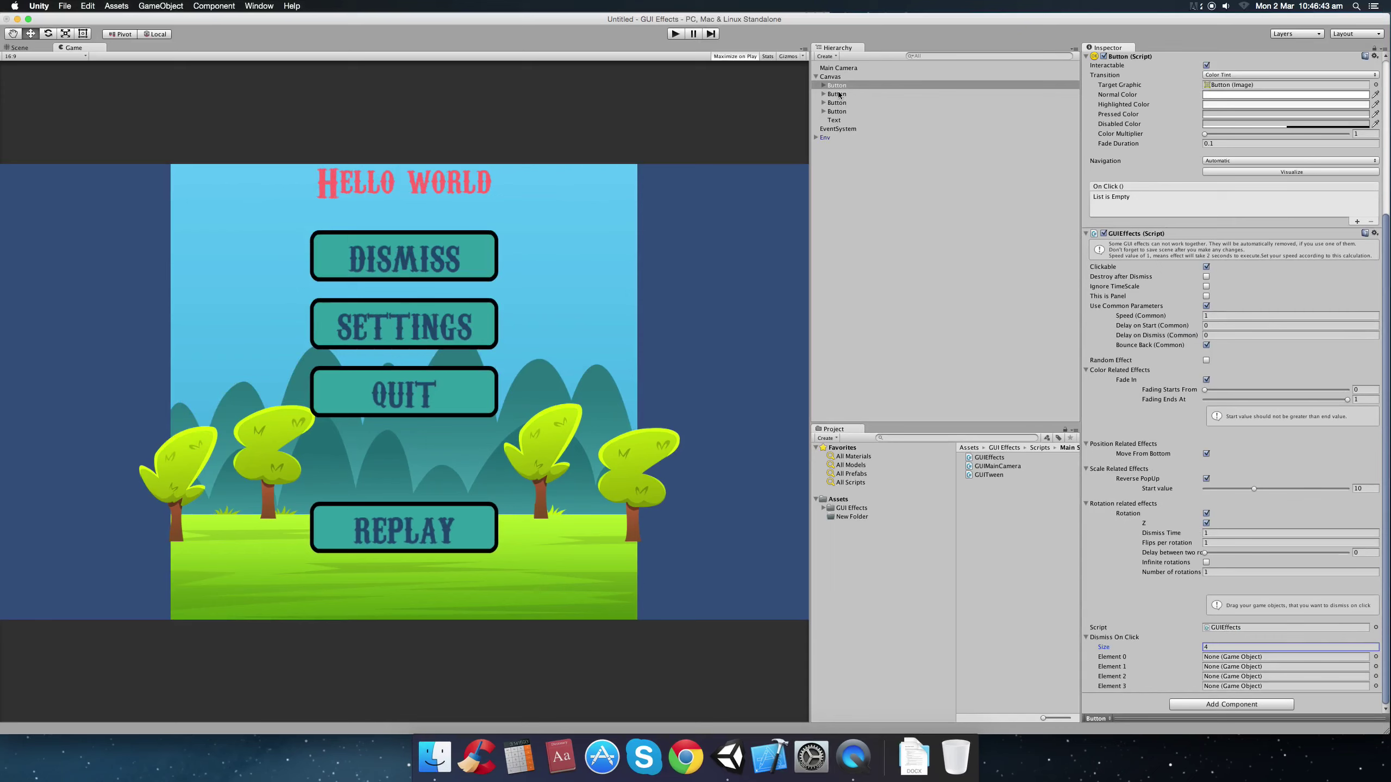
# Fill the DISMISS button's four Dismiss On Click elements with the first three Canvas buttons and the Hello world text.
pyautogui.moveTo(837, 86); pyautogui.dragTo(1228, 659)
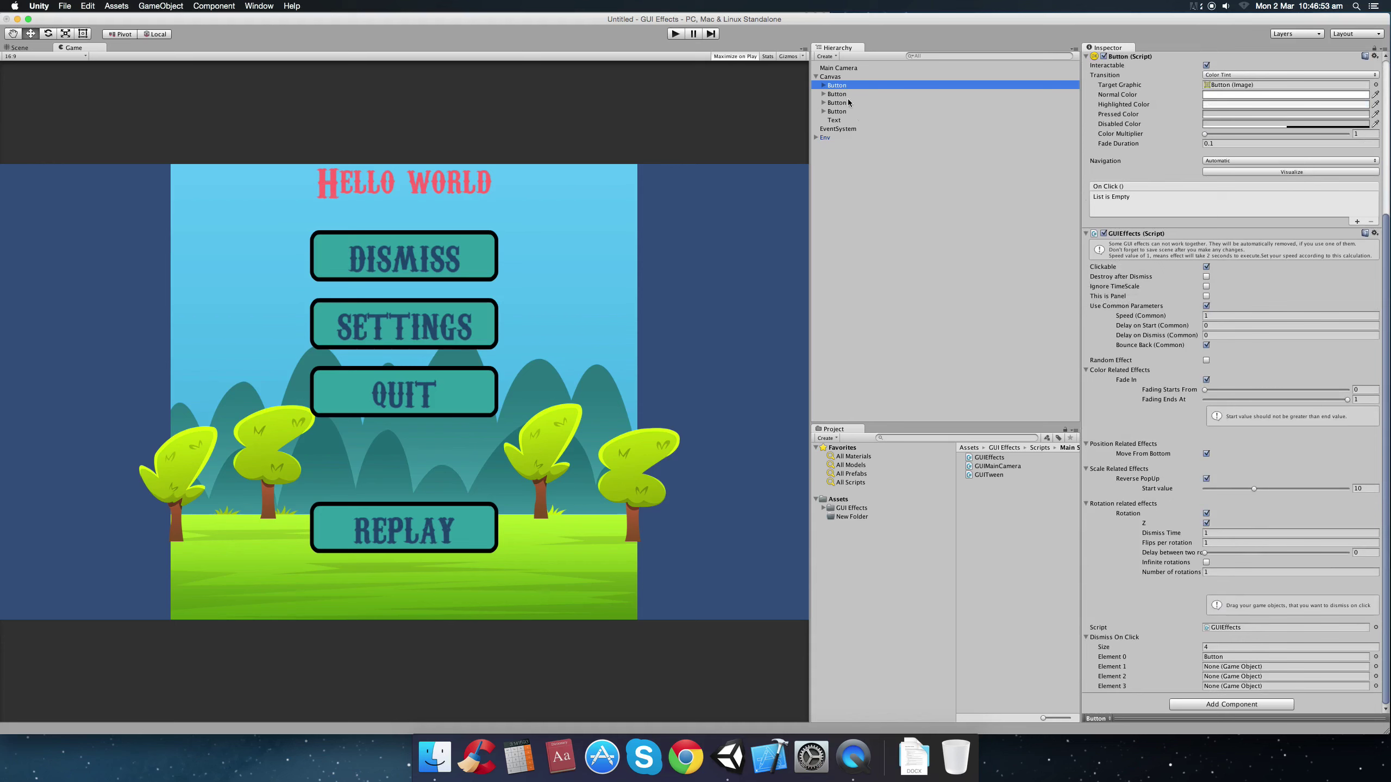
pyautogui.moveTo(848, 102); pyautogui.dragTo(1213, 667)
pyautogui.moveTo(842, 104); pyautogui.dragTo(1226, 676)
pyautogui.moveTo(833, 119); pyautogui.dragTo(1248, 688)
# Add an On Click event to the DISMISS button and assign the Main Camera as its target object.
pyautogui.click(844, 68)
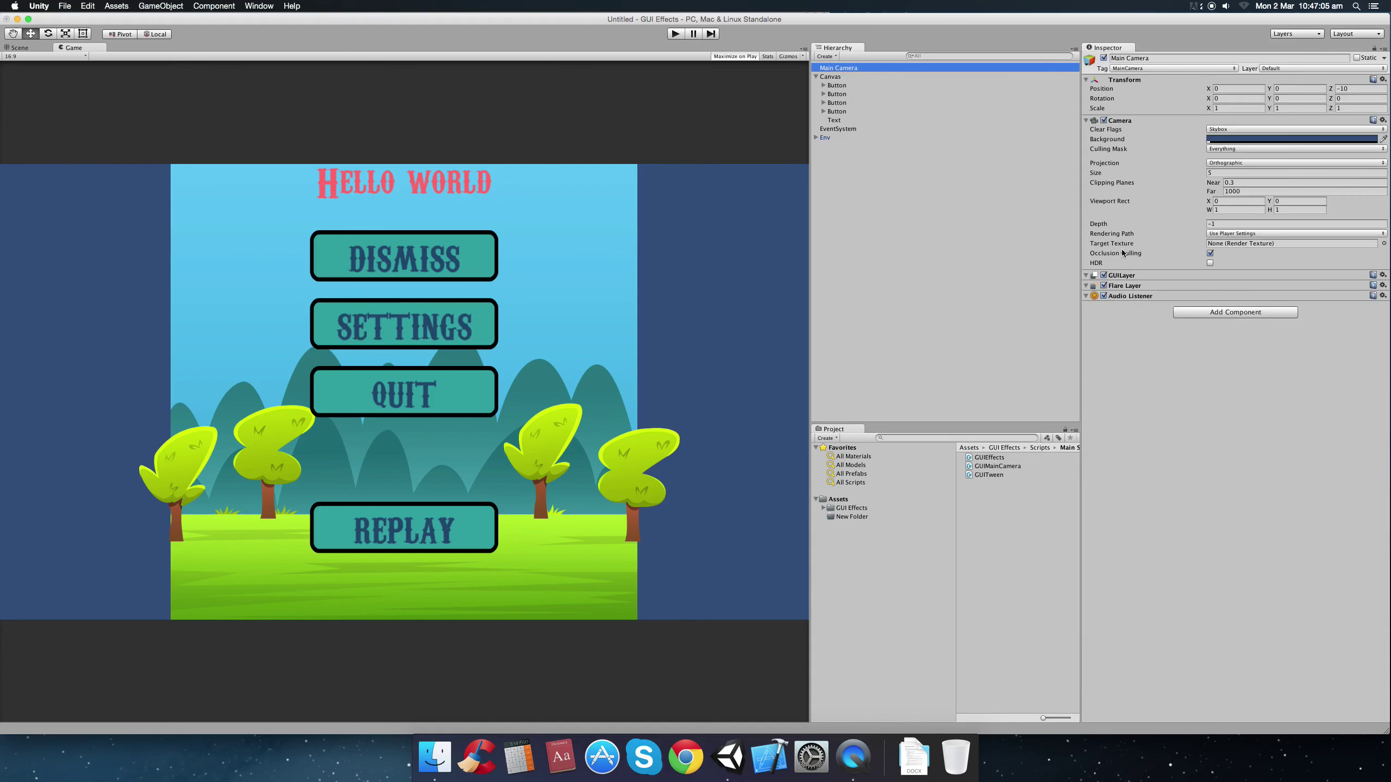
pyautogui.click(852, 85)
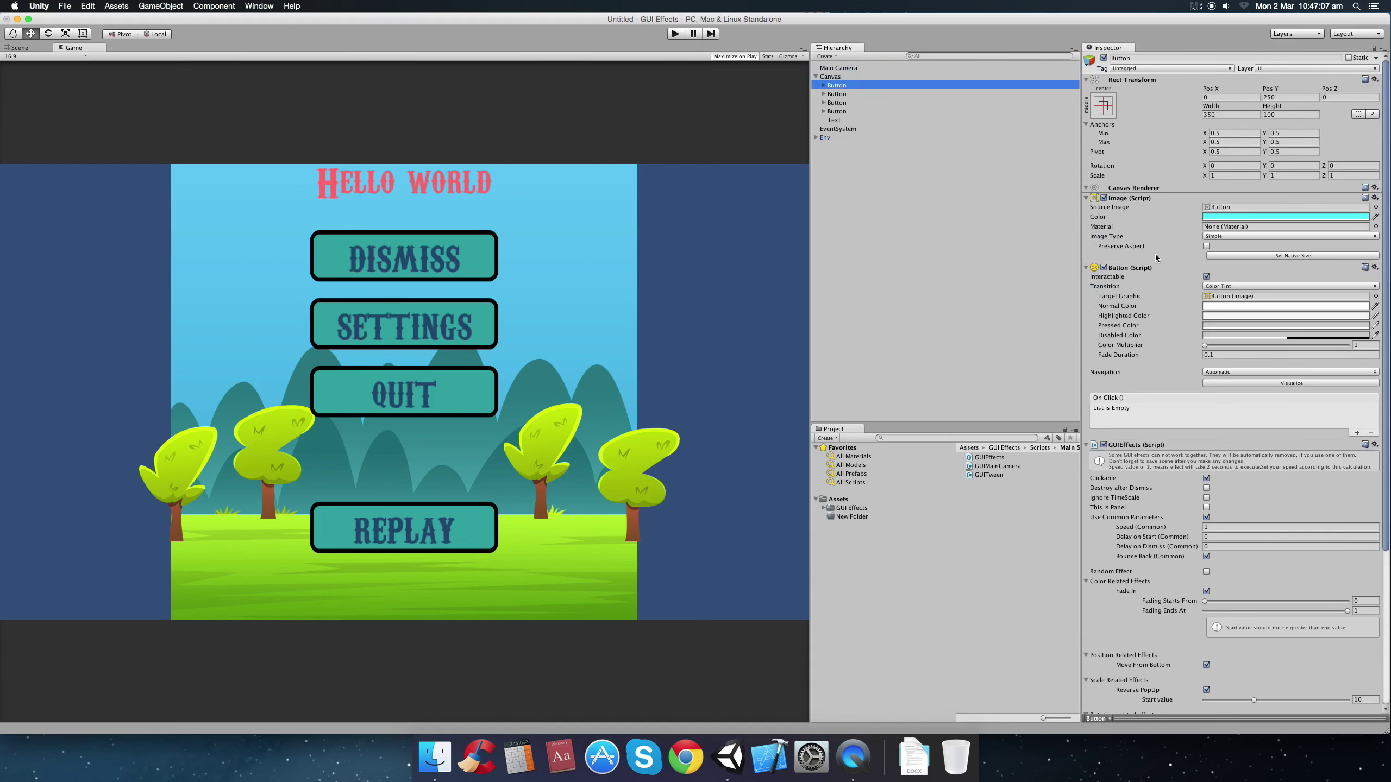
pyautogui.click(1358, 434)
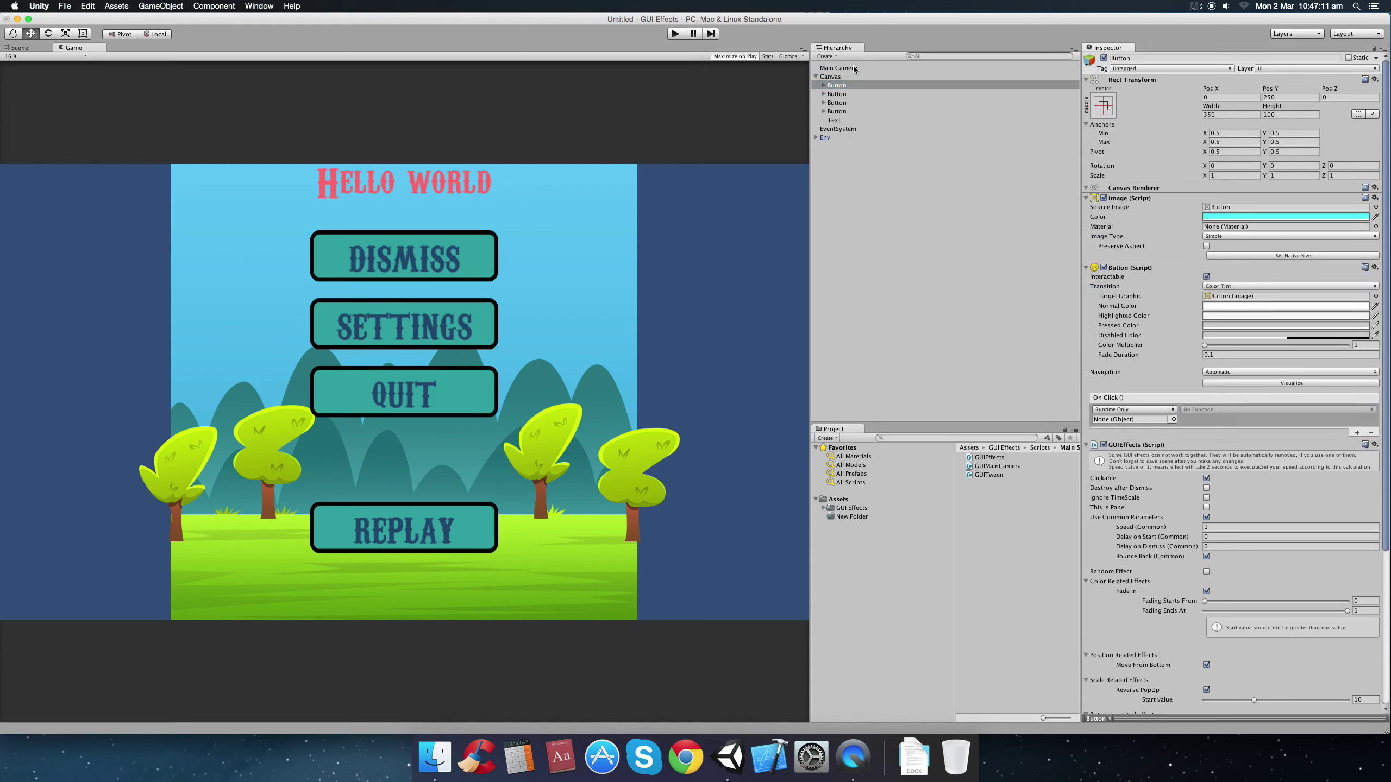
pyautogui.moveTo(853, 69); pyautogui.dragTo(1115, 419)
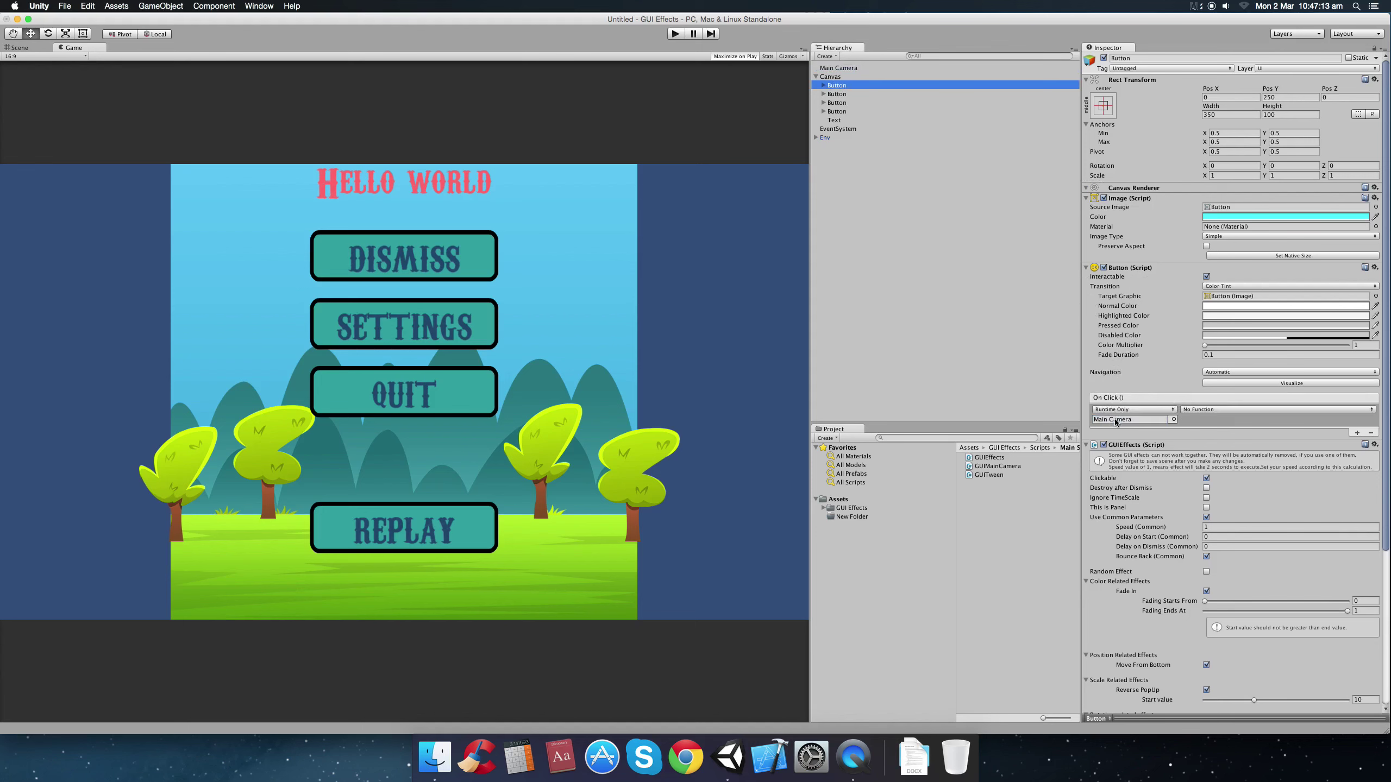
# Attach the GUIMainCamera script to the Main Camera, and run the scene briefly before stopping playback.
pyautogui.click(843, 68)
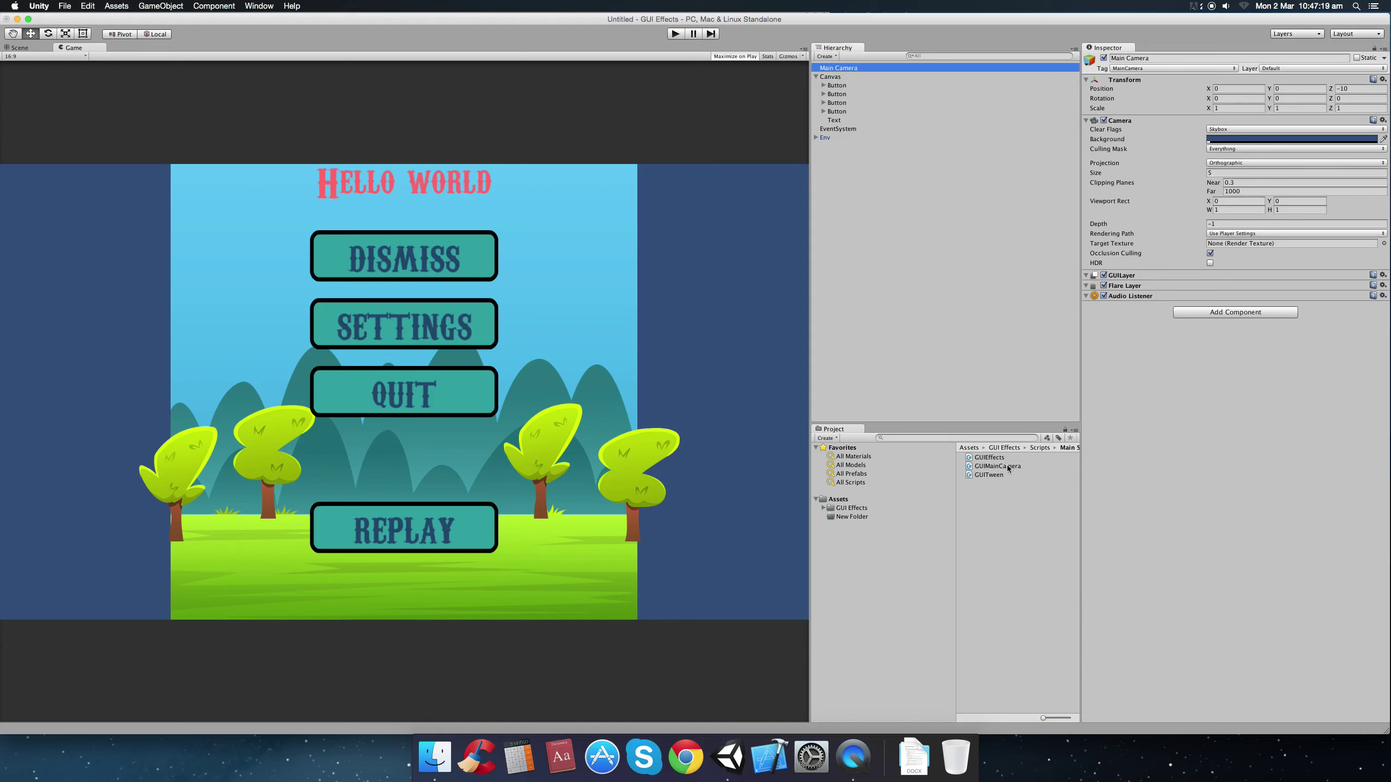
pyautogui.moveTo(1011, 467); pyautogui.dragTo(1233, 417)
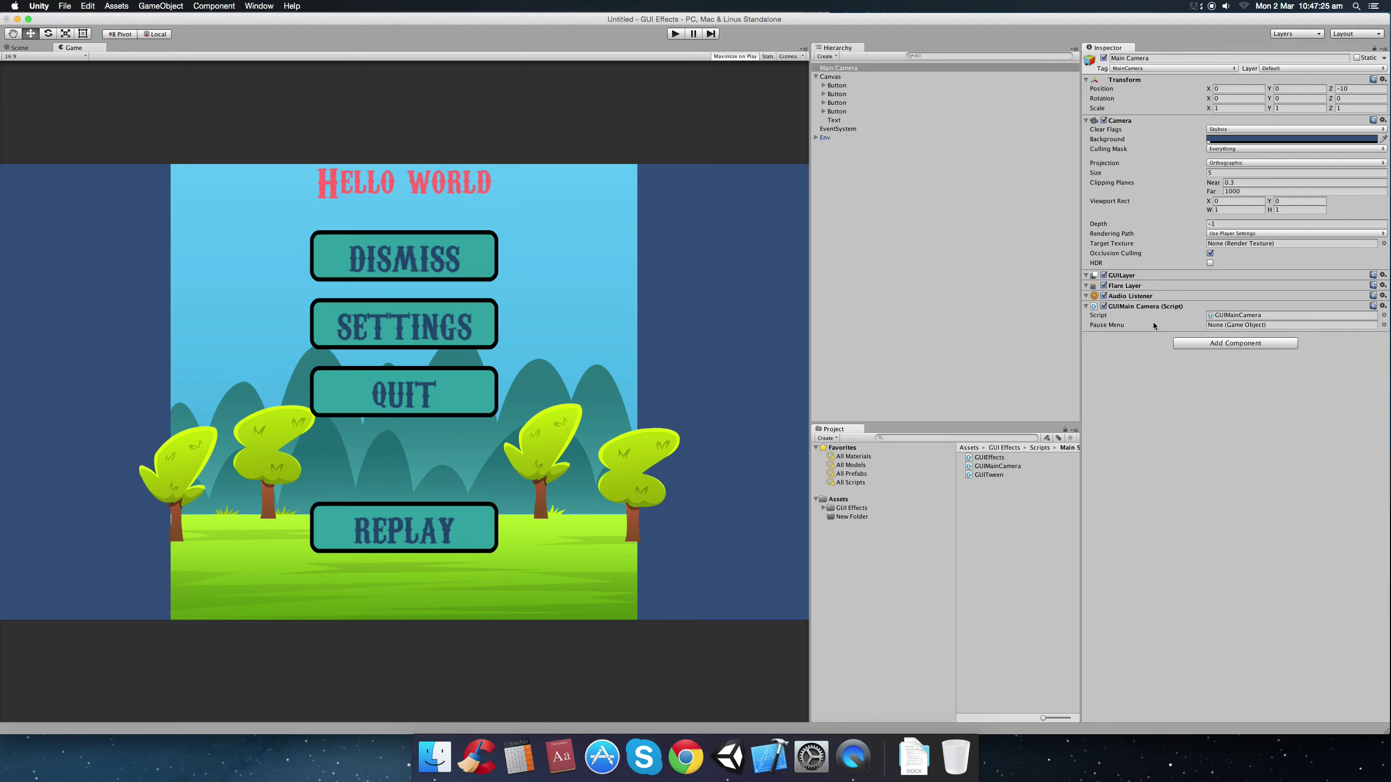
pyautogui.click(841, 66)
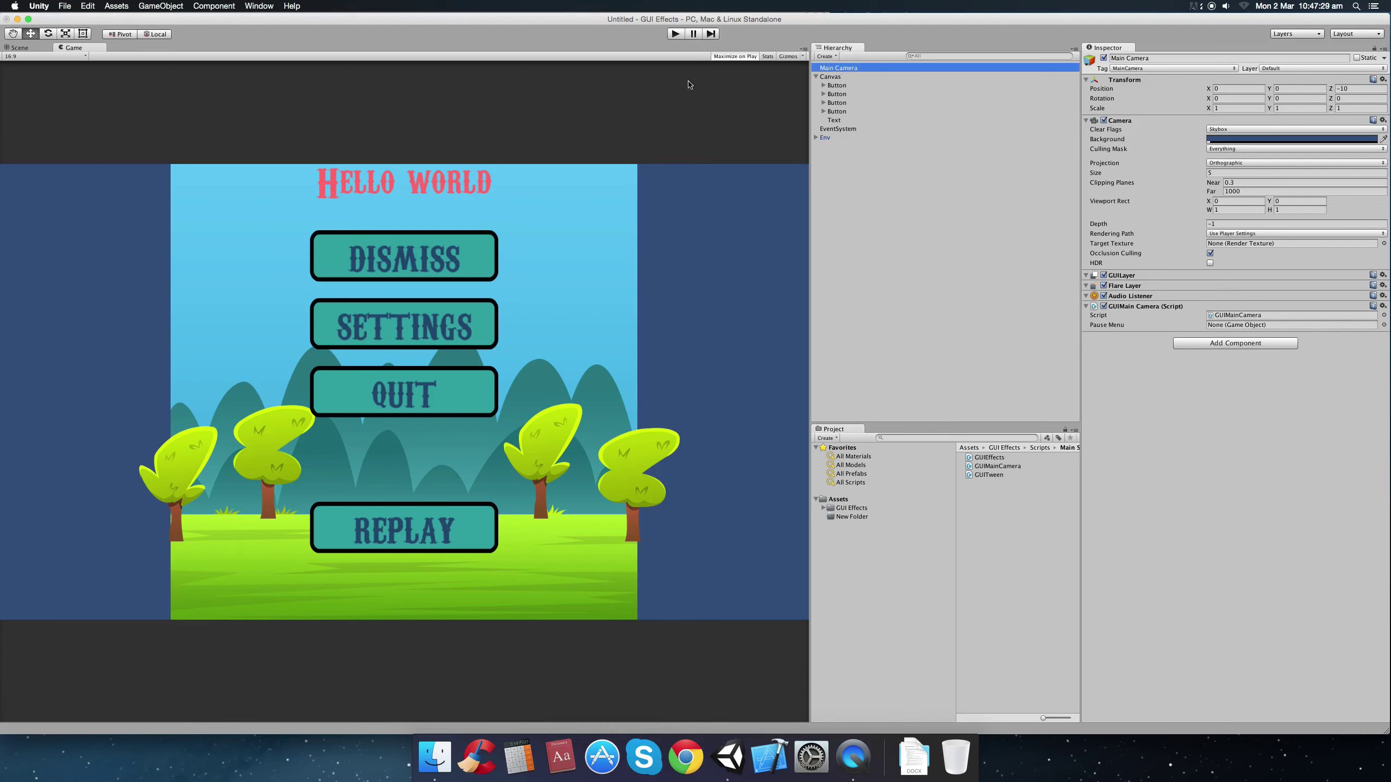
pyautogui.click(676, 34)
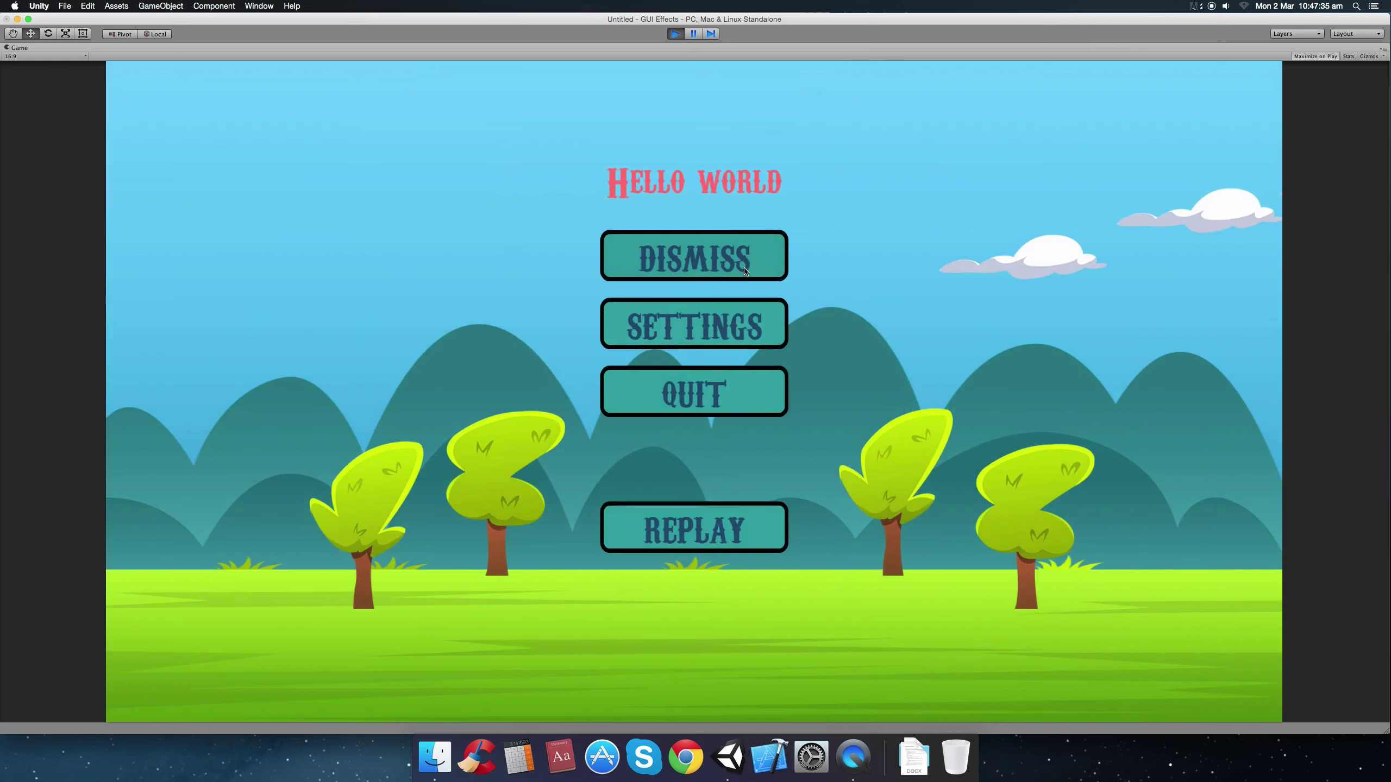
pyautogui.click(677, 35)
# Set the DISMISS button's On Click function to GUIMainCamera's ButtonDismissExample.
pyautogui.click(836, 85)
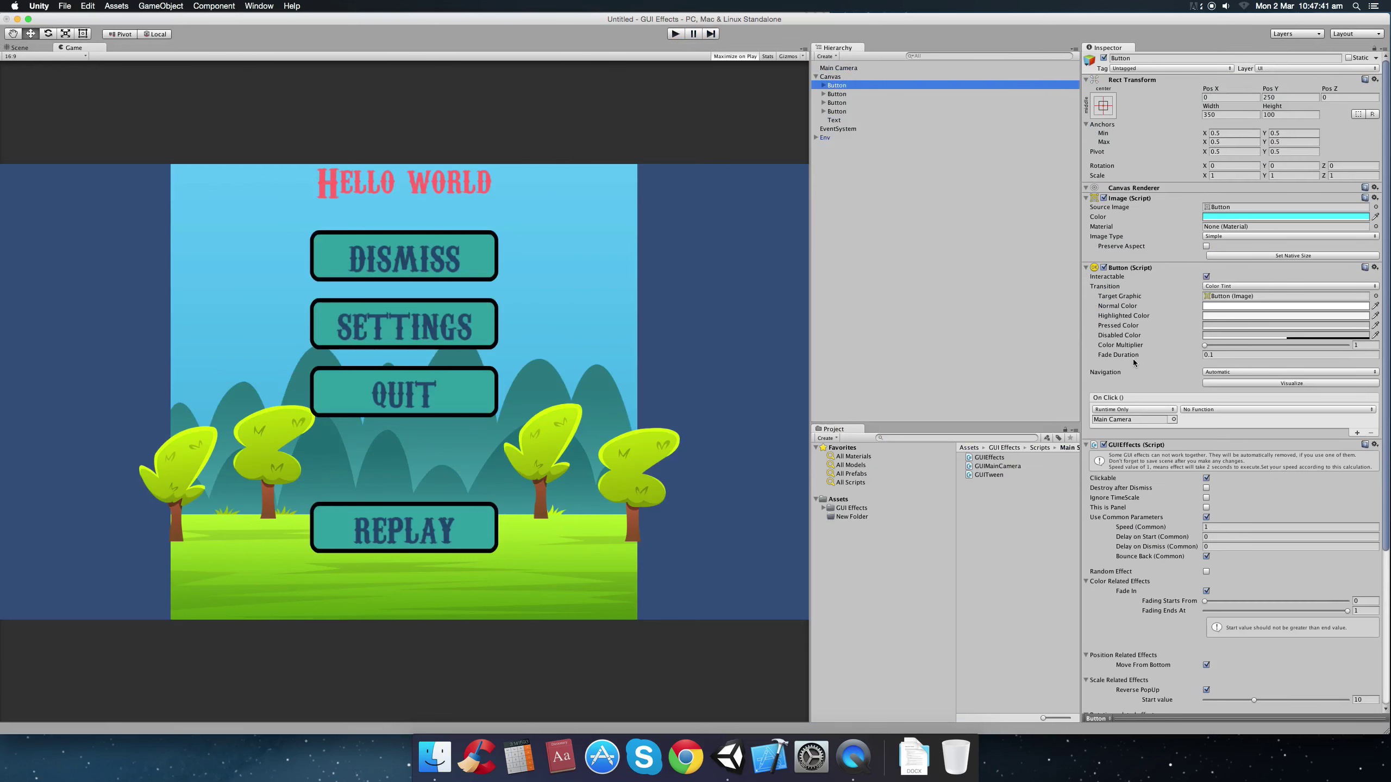
pyautogui.click(1214, 410)
pyautogui.moveTo(1227, 491)
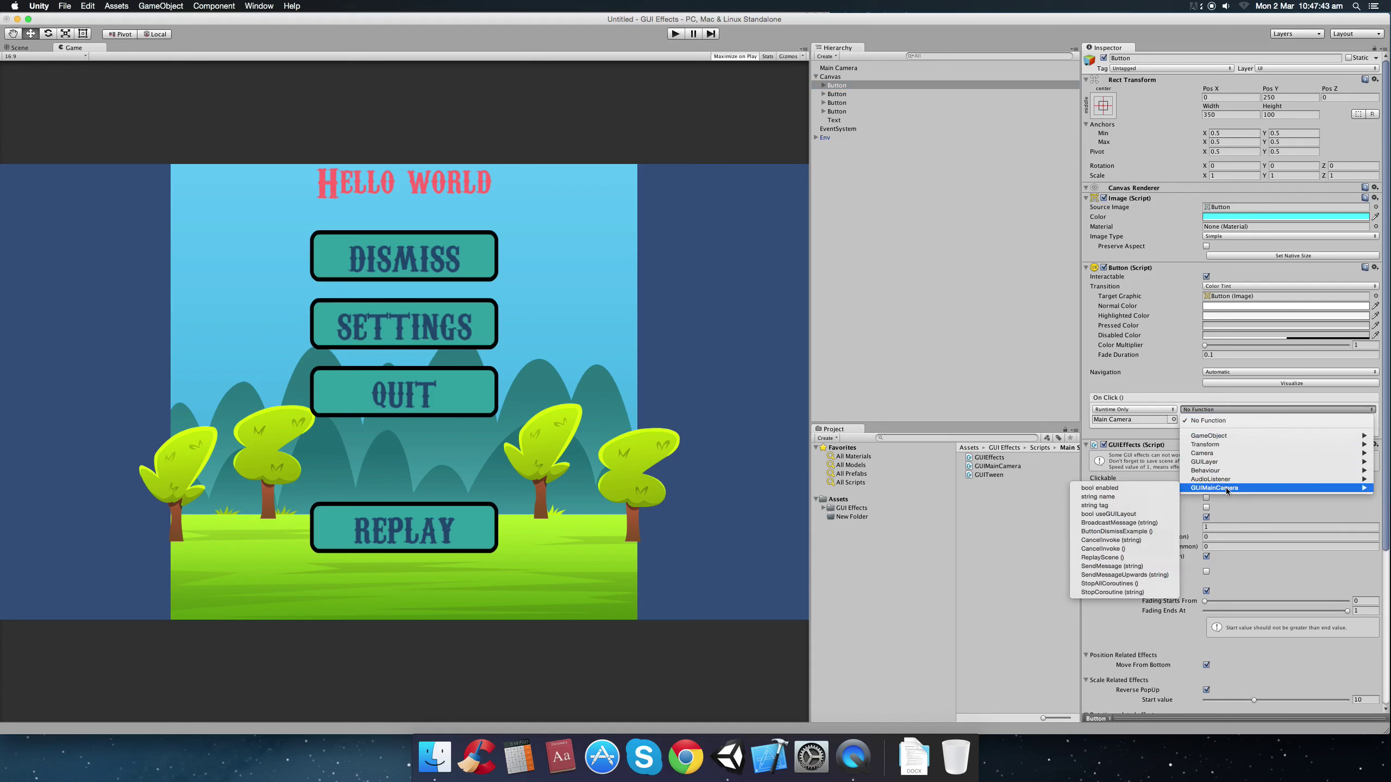
pyautogui.click(1144, 532)
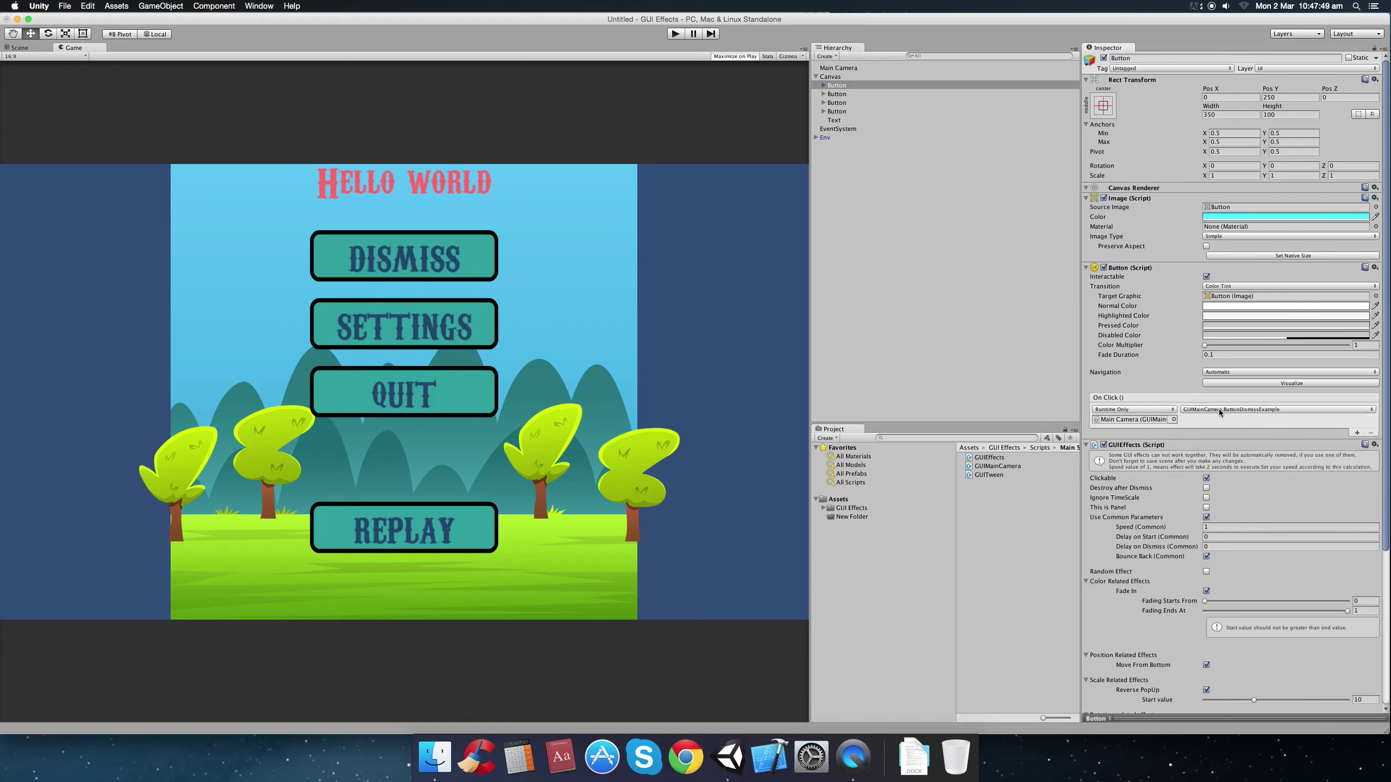
# Run the scene, trigger the DISMISS button to test dismissing the GUI objects, and stop playback.
pyautogui.click(676, 35)
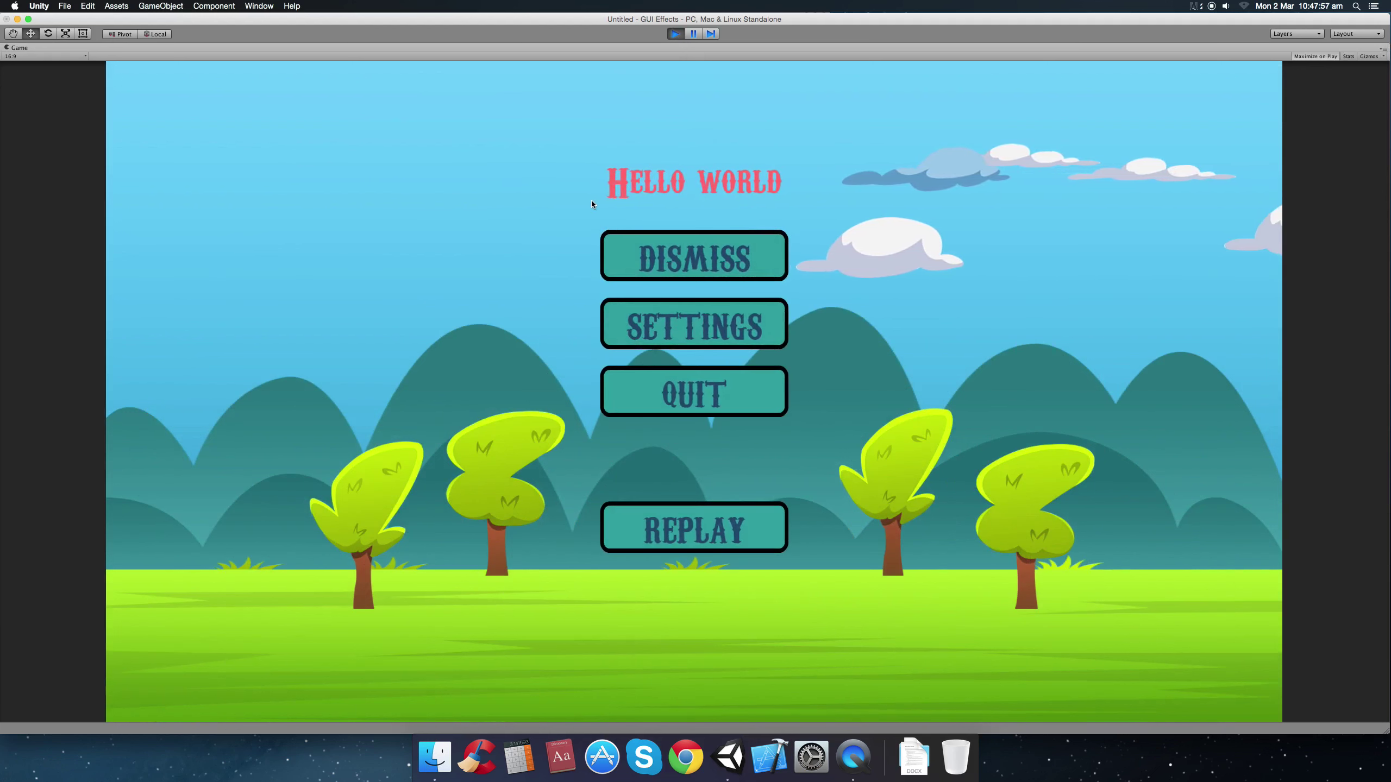
pyautogui.click(685, 256)
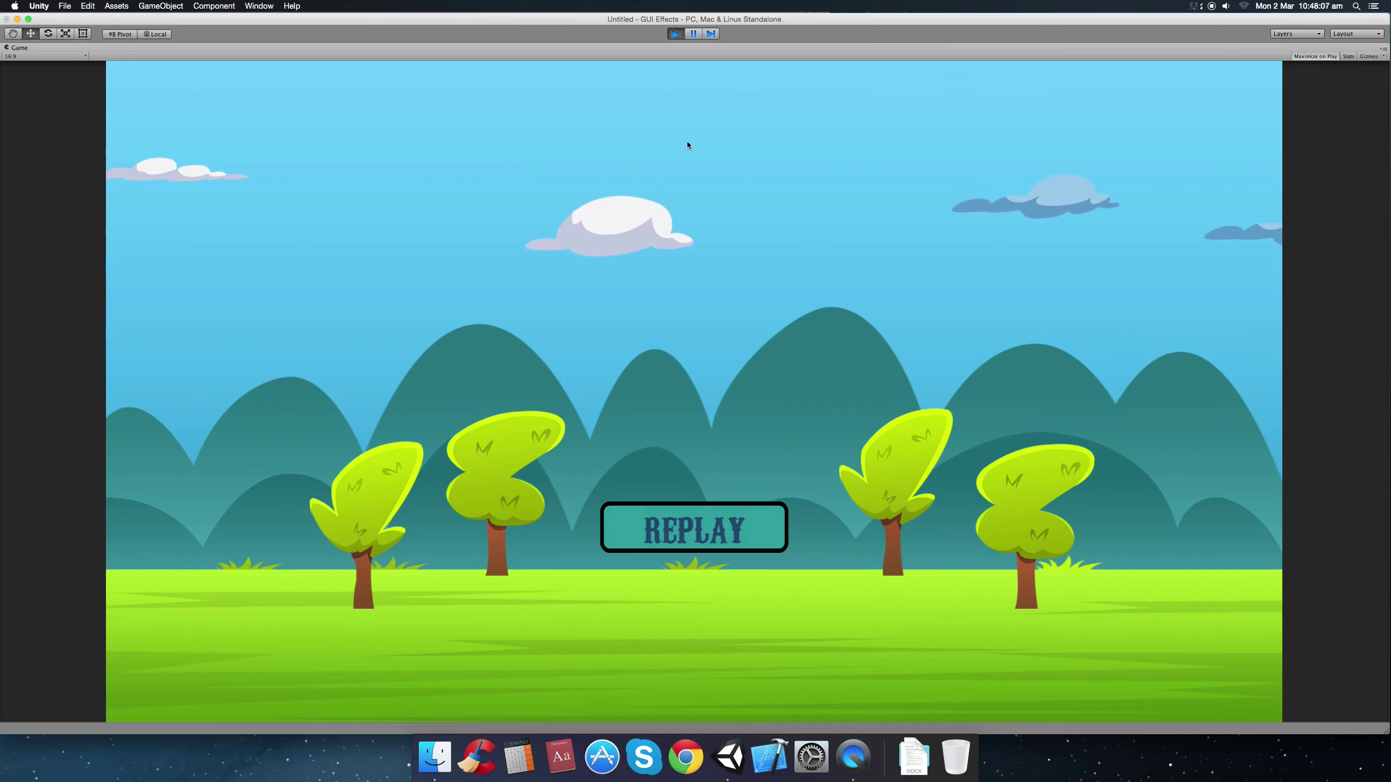
pyautogui.click(677, 35)
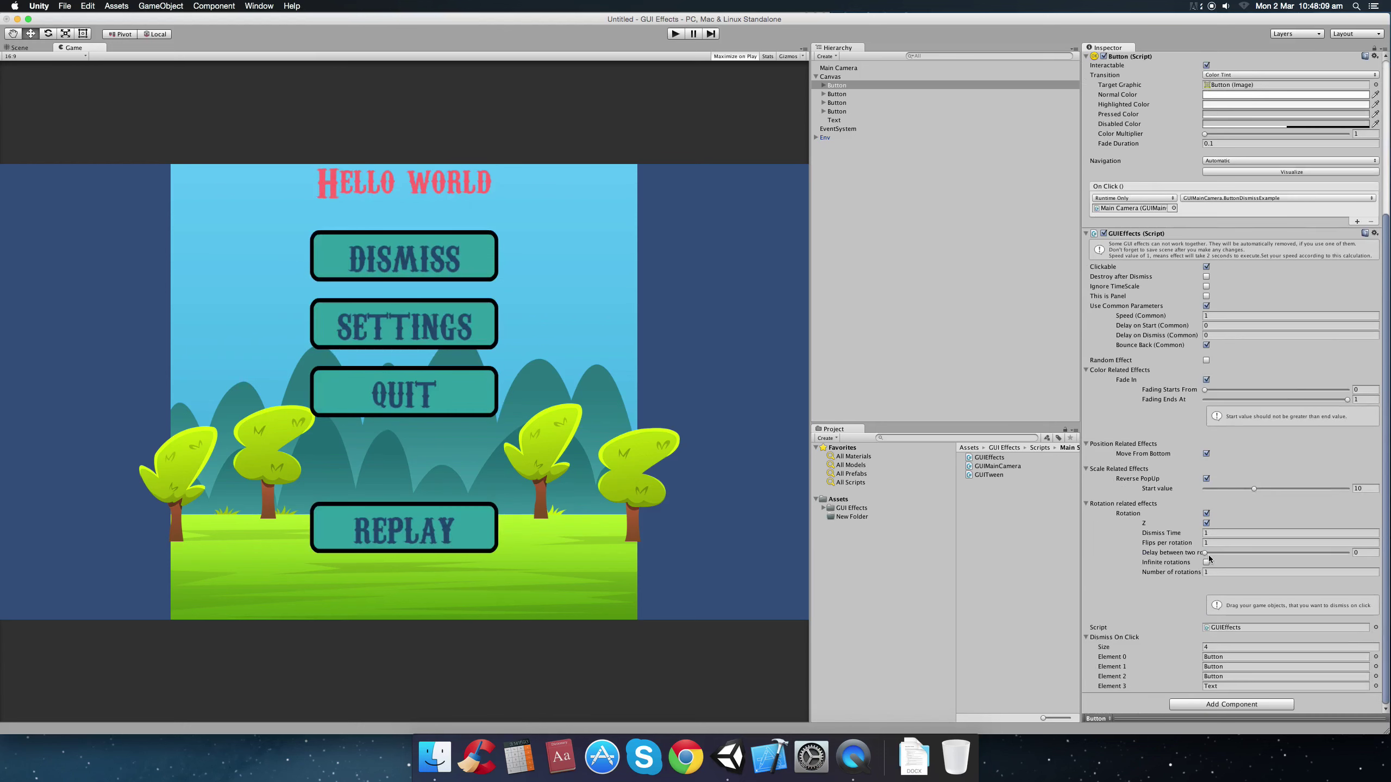
# Open the Main Camera's GUIMainCamera script in MonoDevelop, examine the EventSystems import and the ButtonDismissExample code, and return to Unity.
pyautogui.scroll(8, 1254, 466)
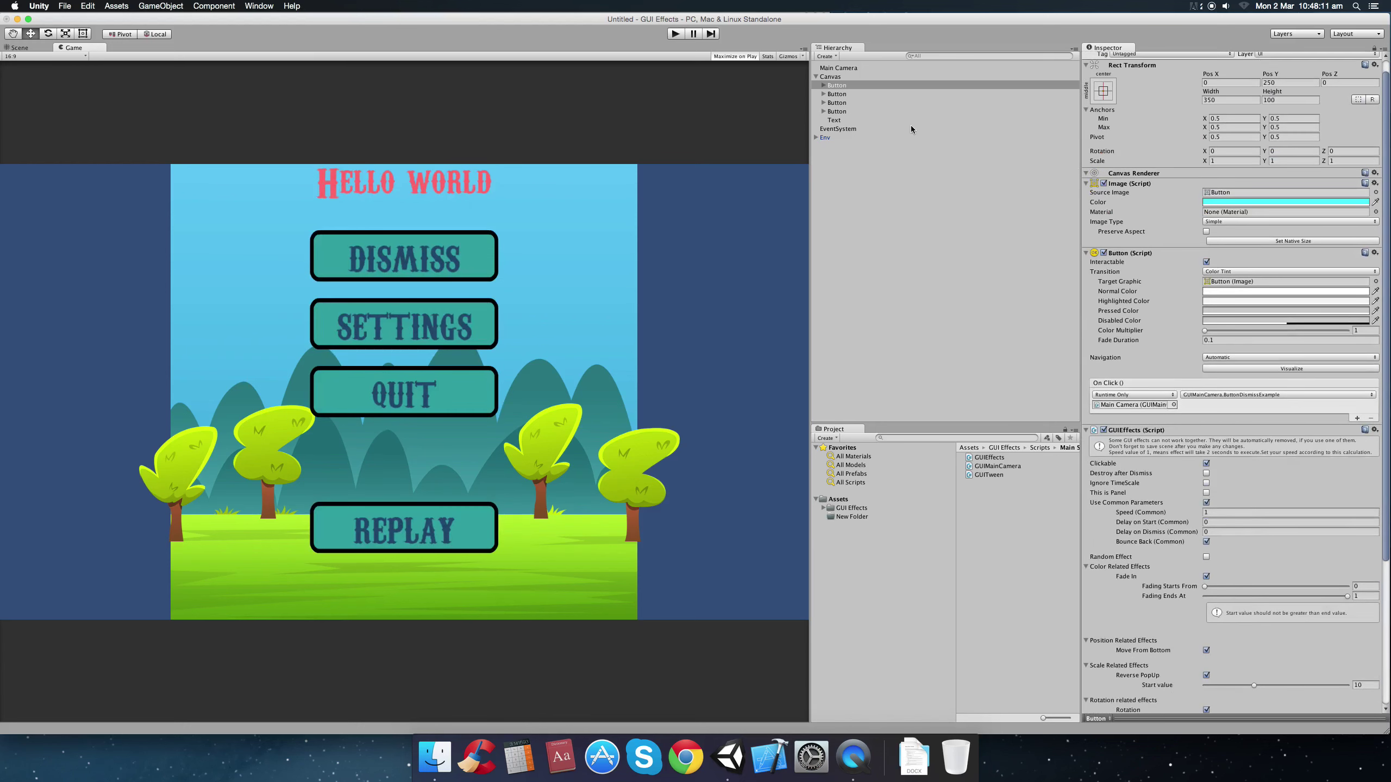
pyautogui.click(857, 68)
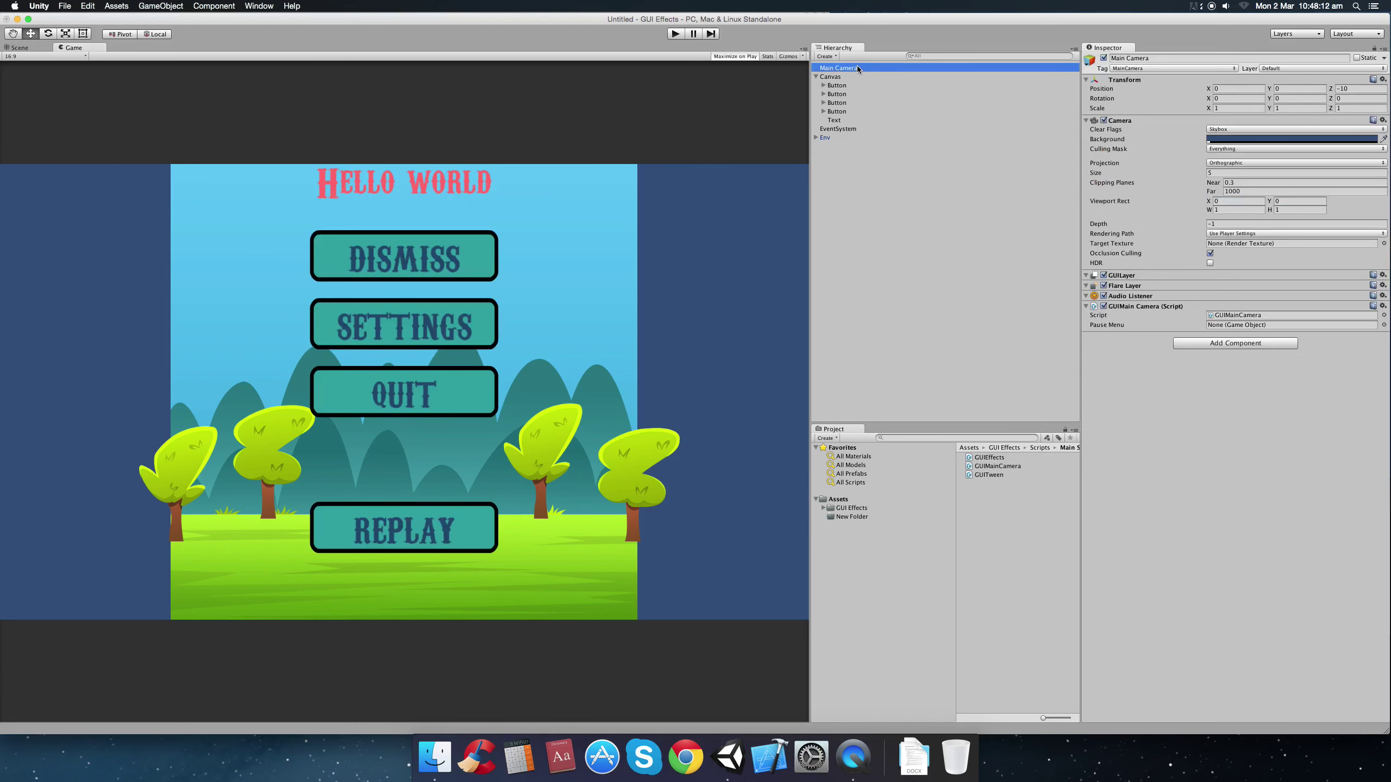
pyautogui.doubleClick(1229, 316)
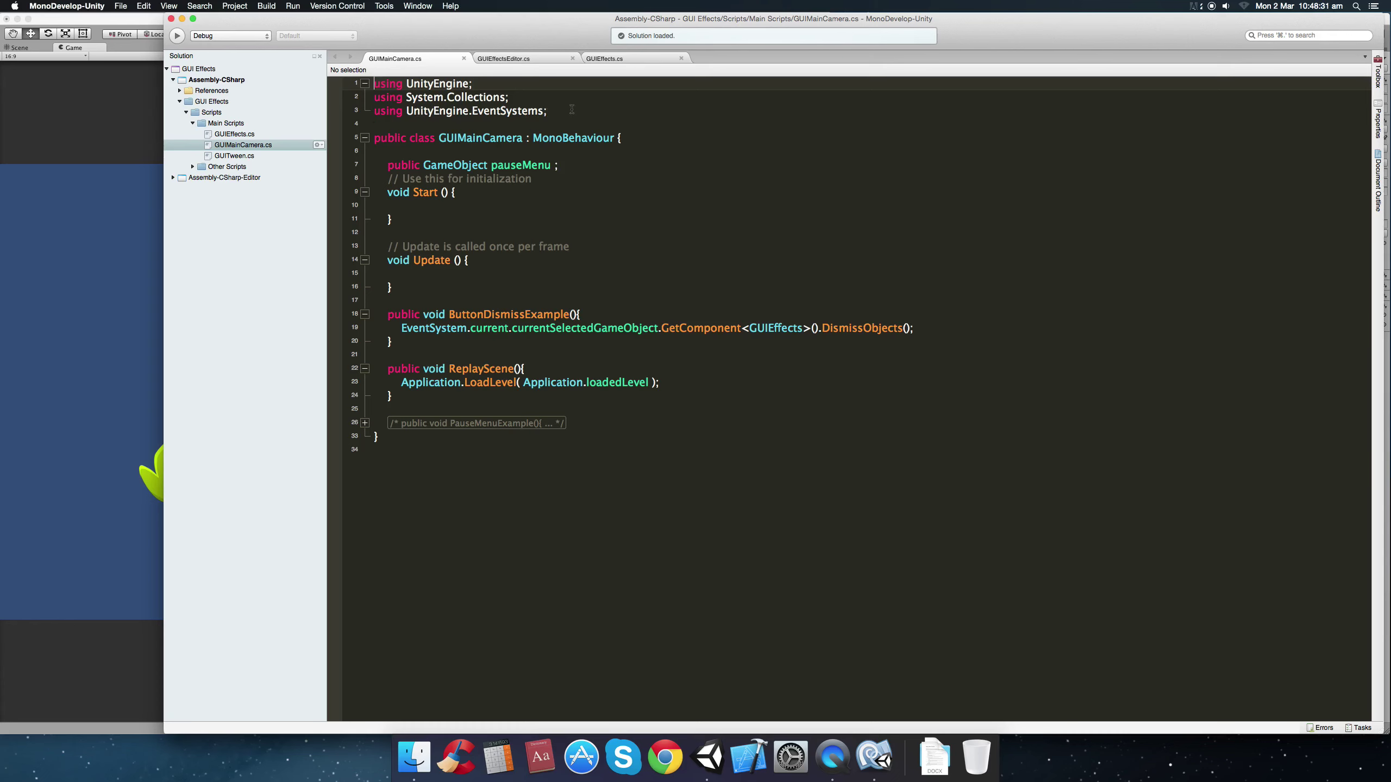
pyautogui.moveTo(548, 111); pyautogui.dragTo(594, 111)
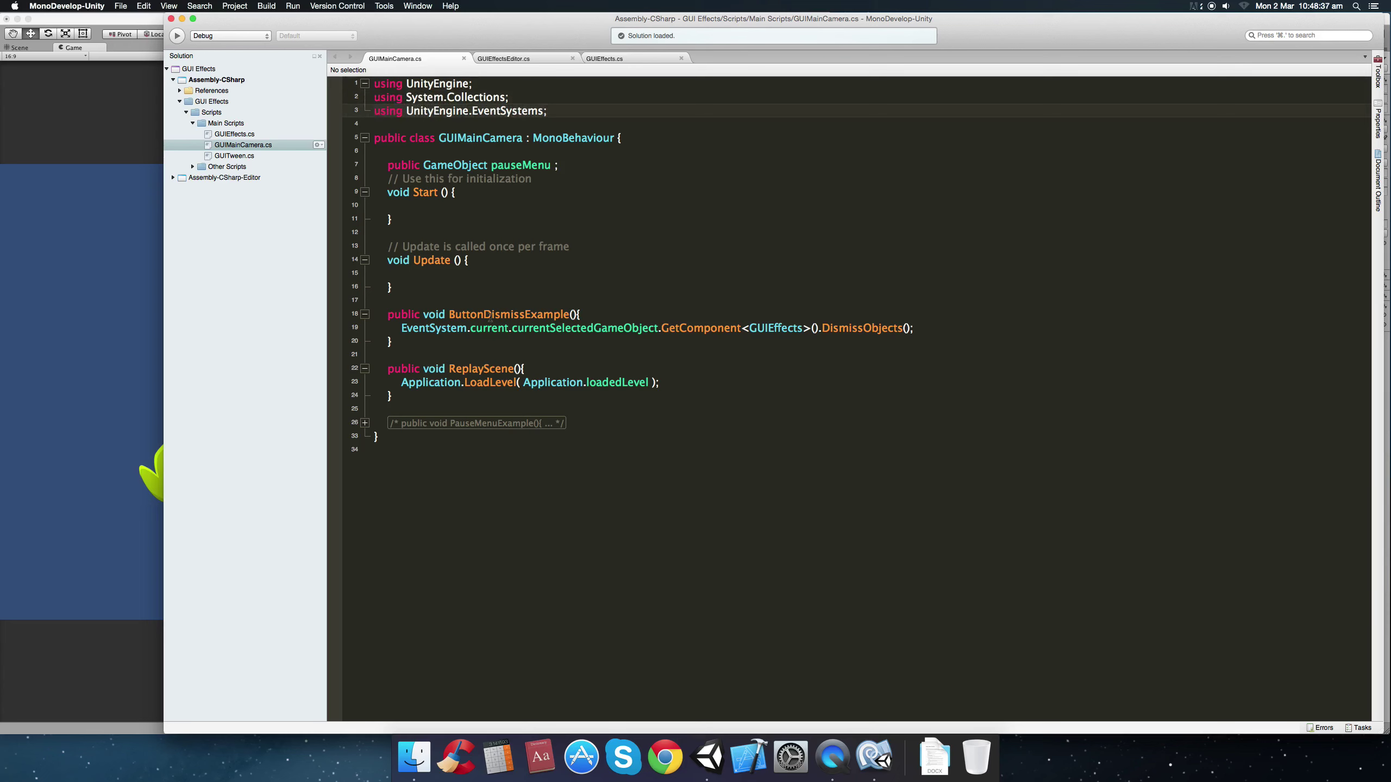
pyautogui.moveTo(400, 329); pyautogui.dragTo(929, 329)
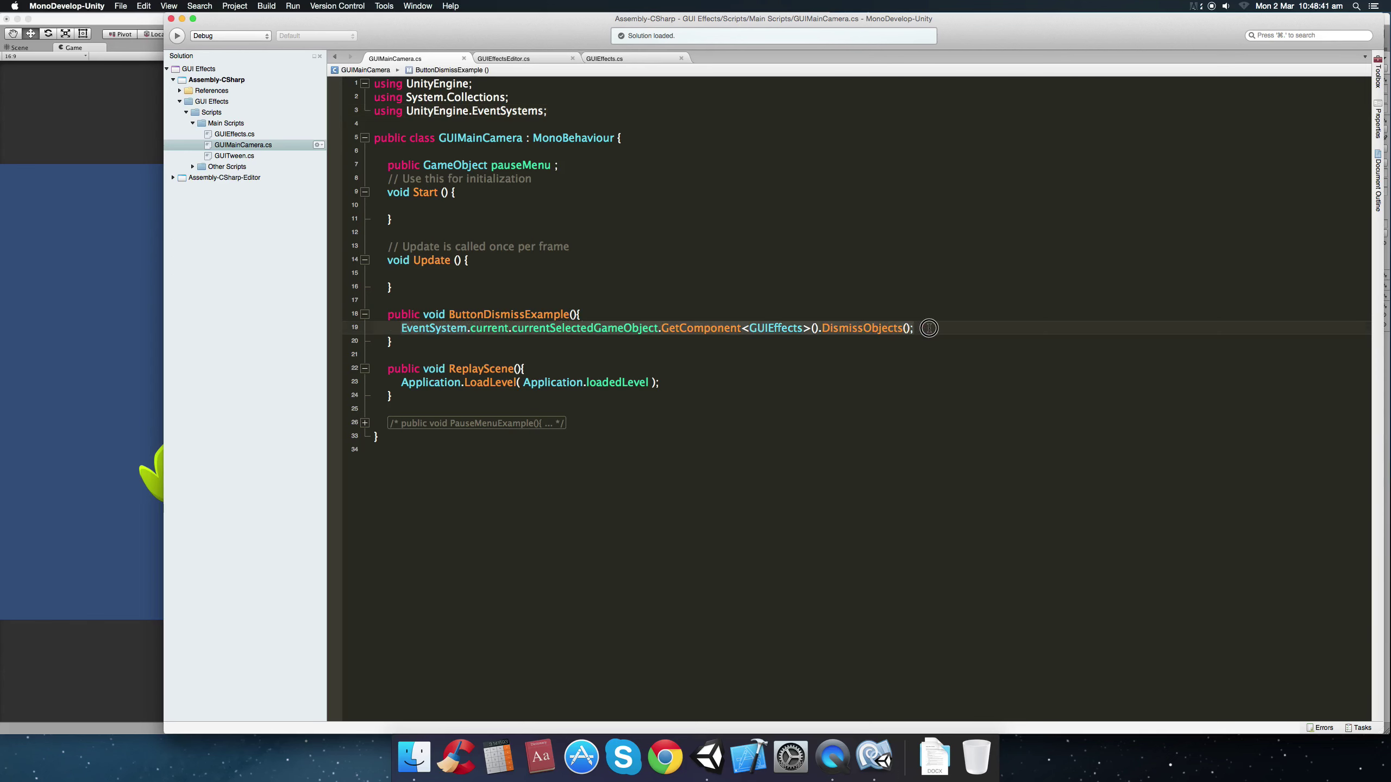
pyautogui.click(929, 328)
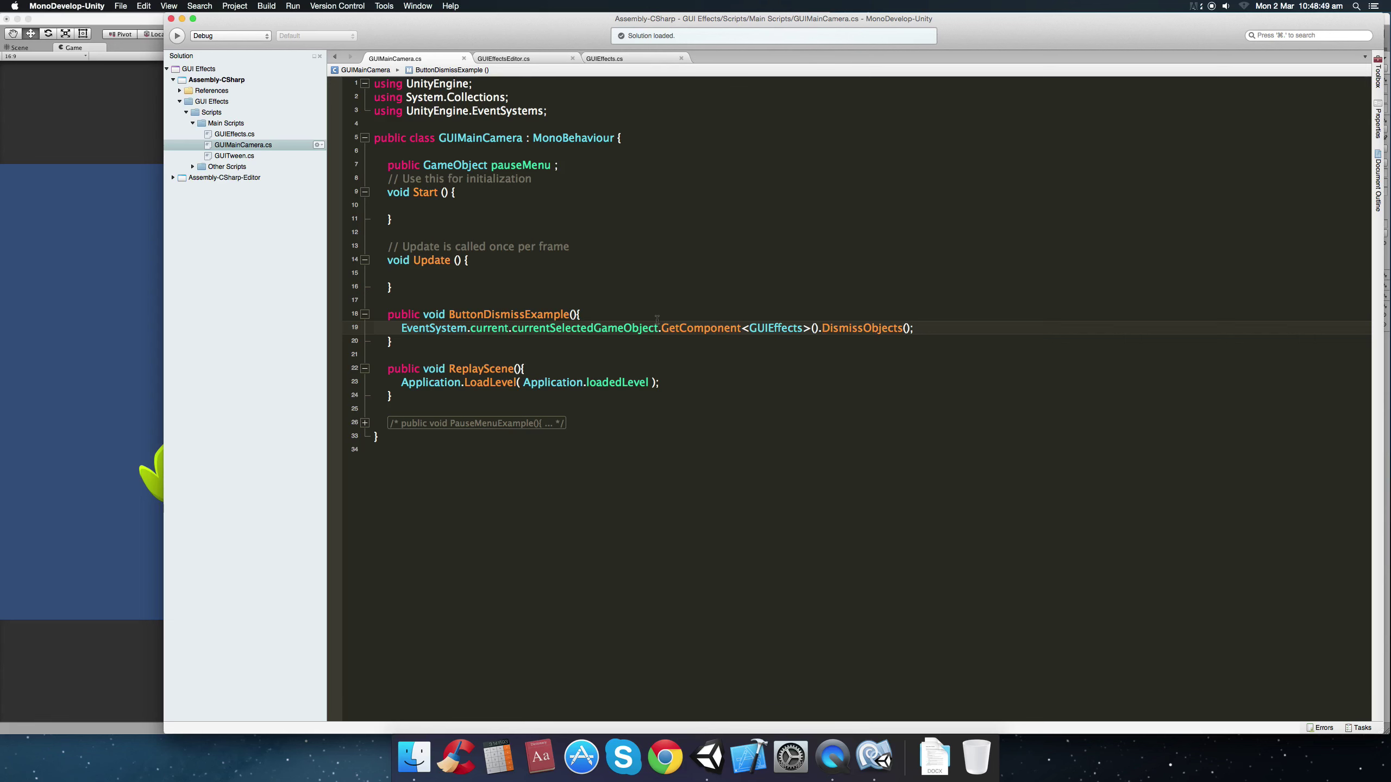
pyautogui.click(15, 322)
# Compare the DISMISS button's GUIEffects settings and Dismiss On Click list in Unity with the DismissObjects call in the MonoDevelop script.
pyautogui.click(841, 86)
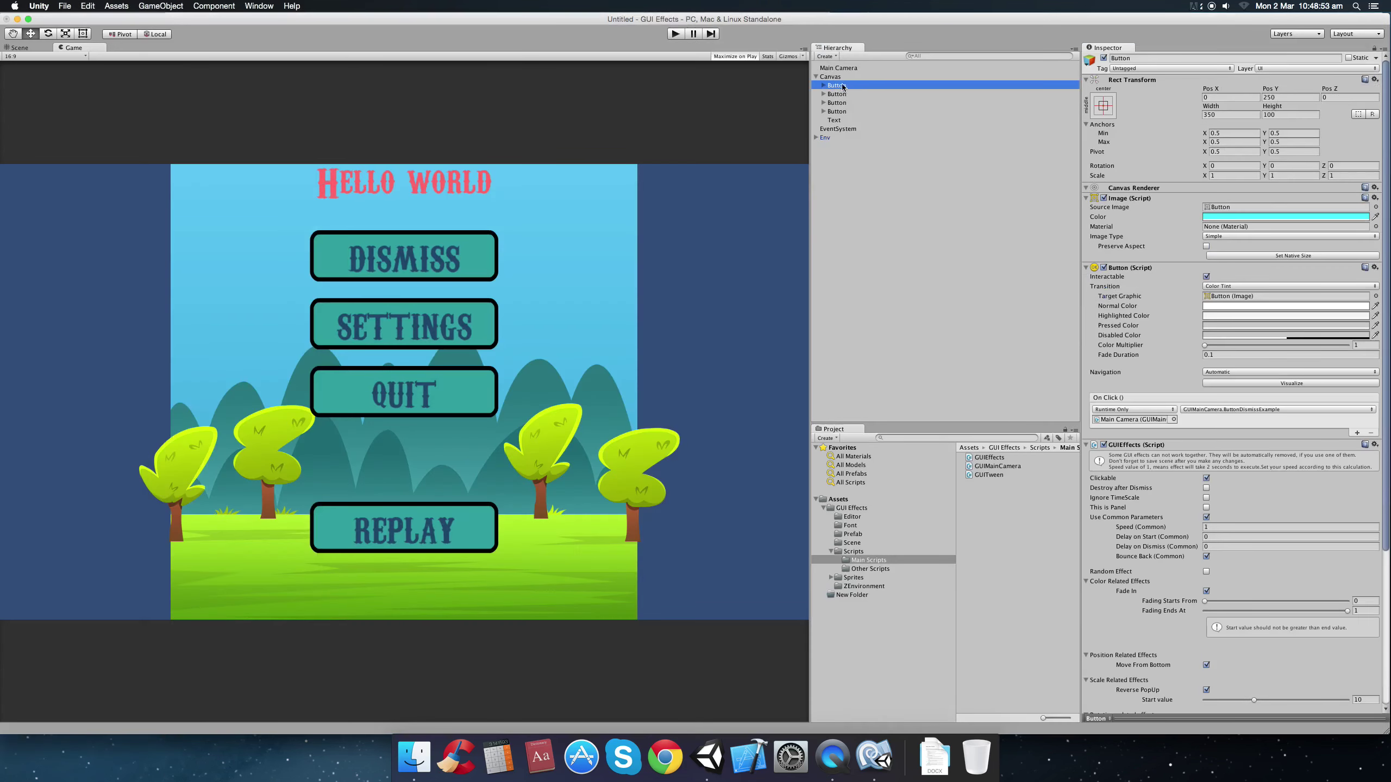
pyautogui.click(412, 251)
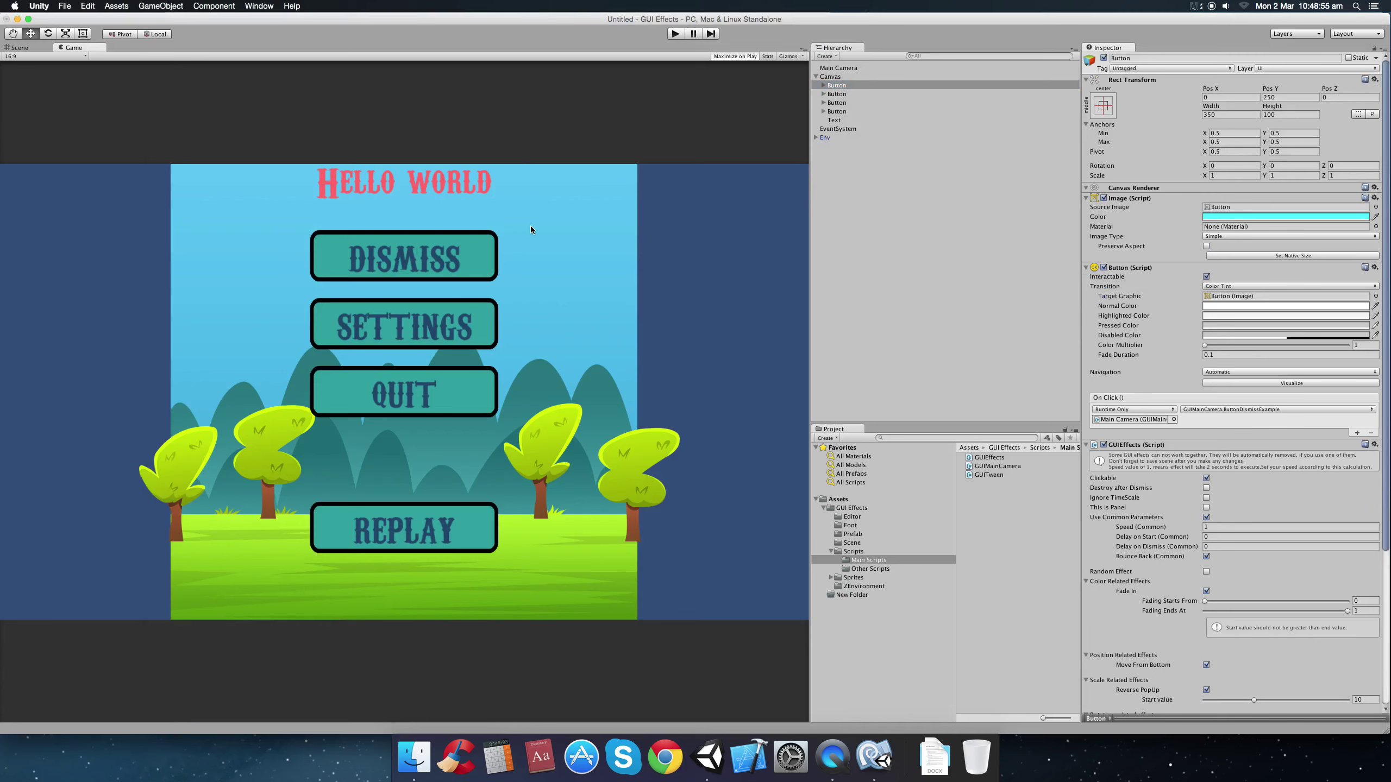
pyautogui.click(846, 86)
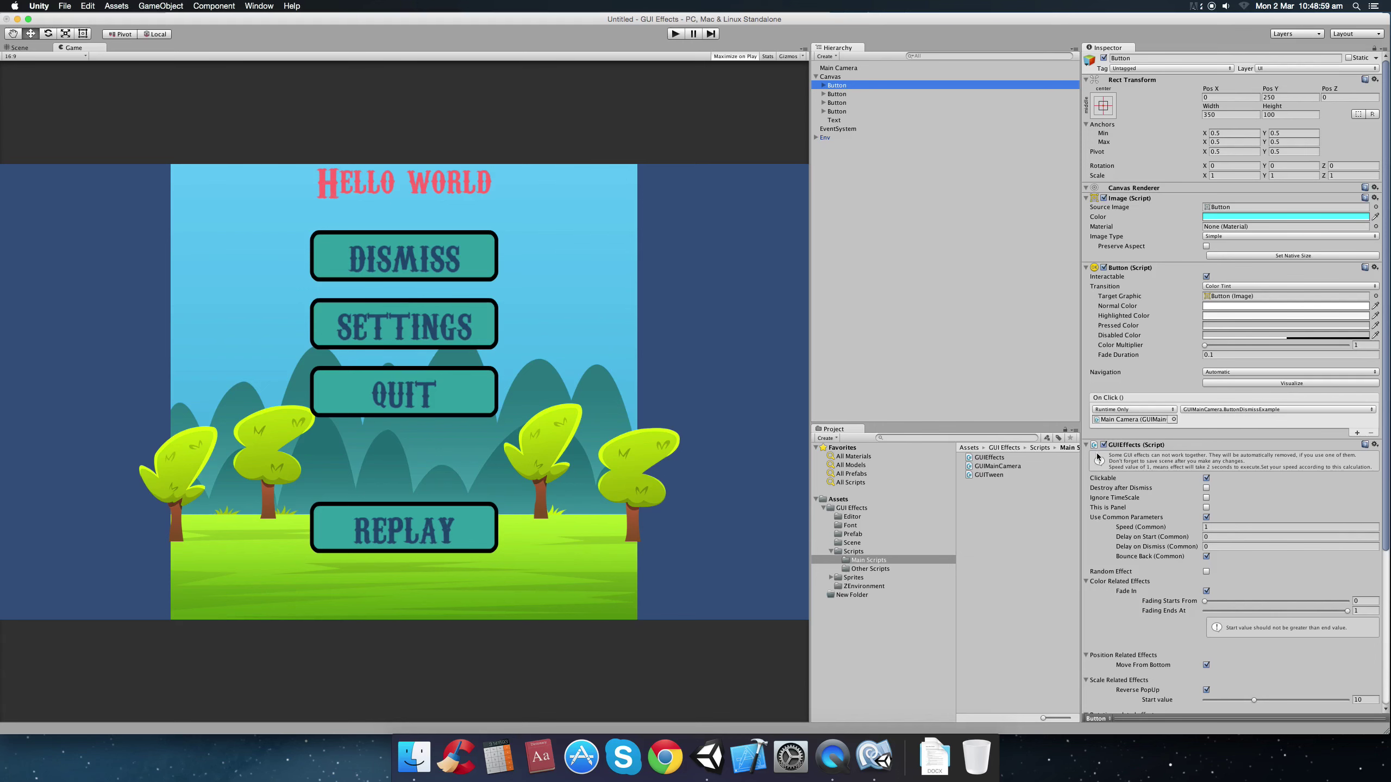
pyautogui.click(874, 756)
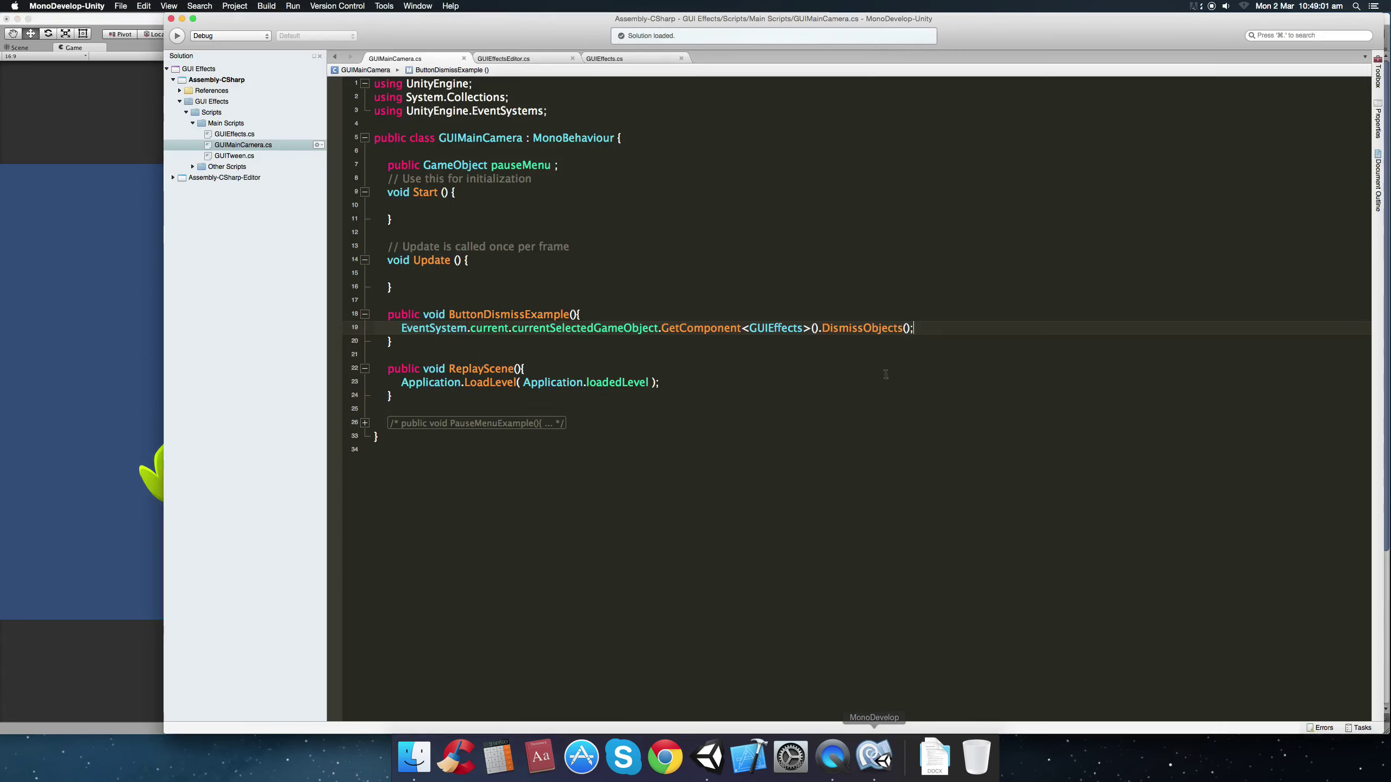
pyautogui.doubleClick(873, 327)
pyautogui.click(930, 328)
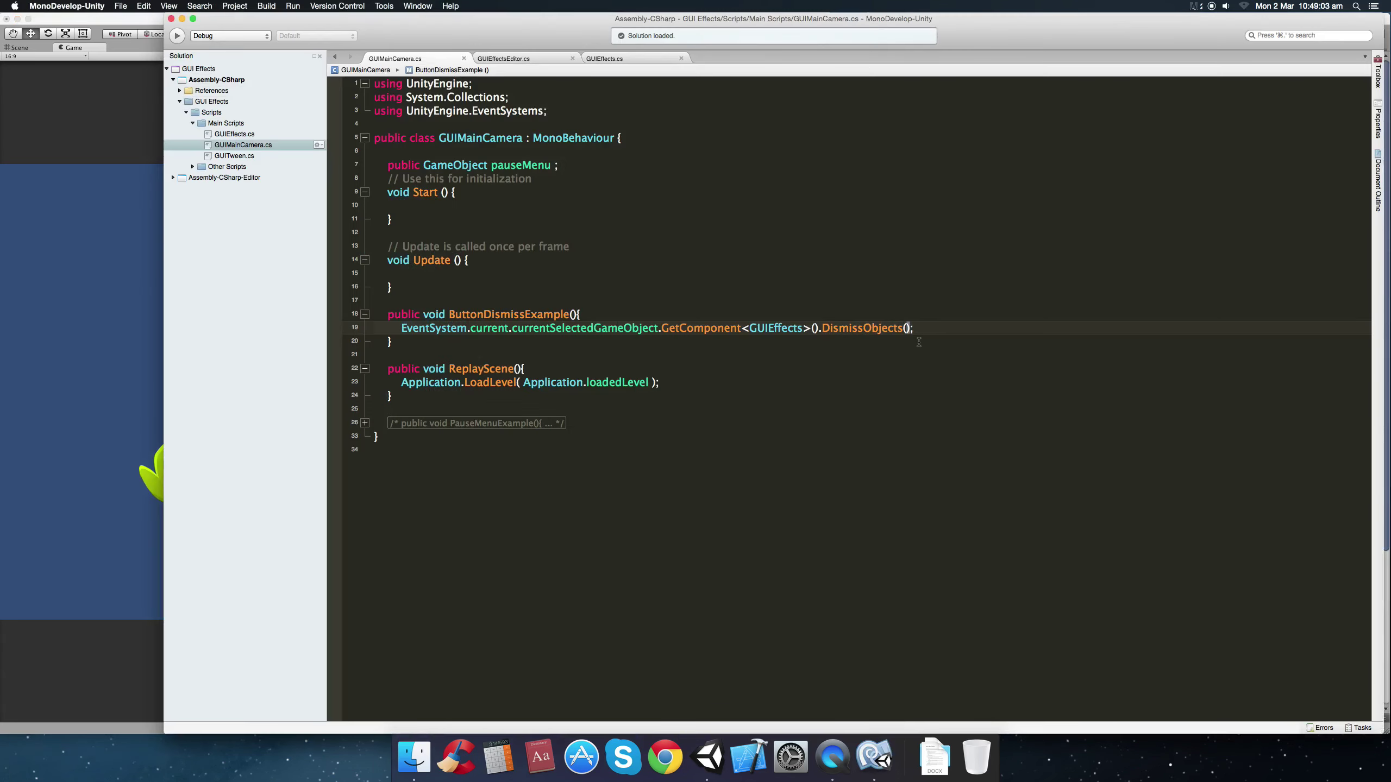
pyautogui.click(49, 329)
pyautogui.scroll(-5, 1128, 515)
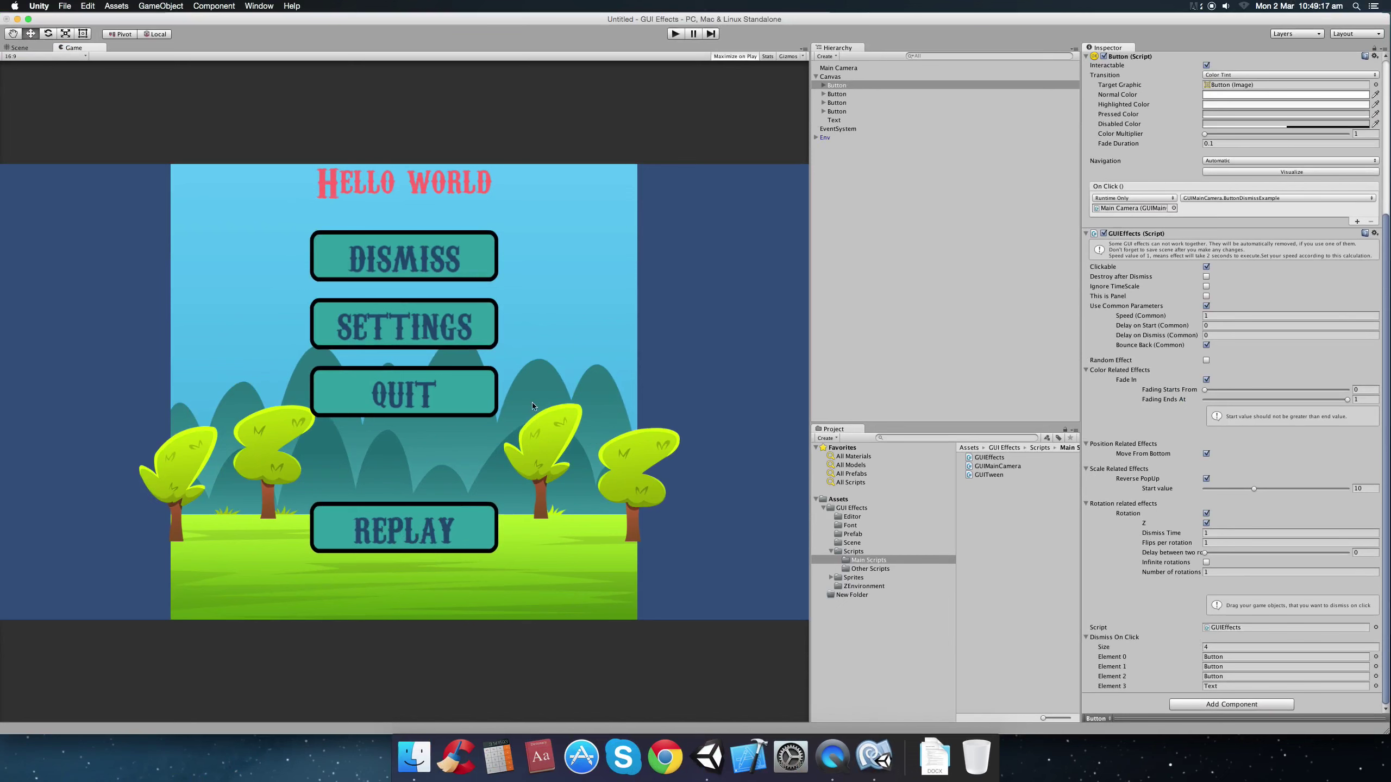
# Add an On Click event to the REPLAY button that targets the Main Camera and calls GUIMainCamera's ReplayScene function.
pyautogui.click(848, 112)
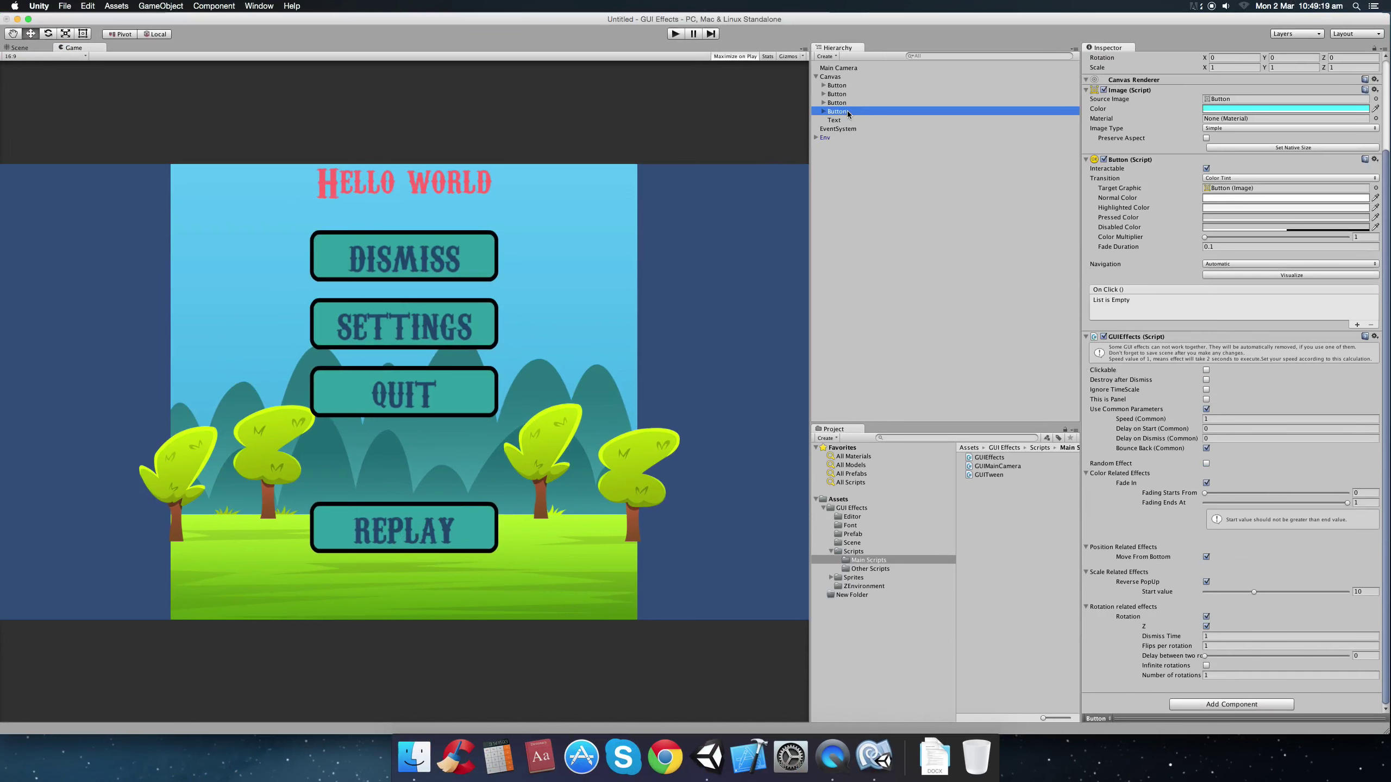
pyautogui.click(1358, 324)
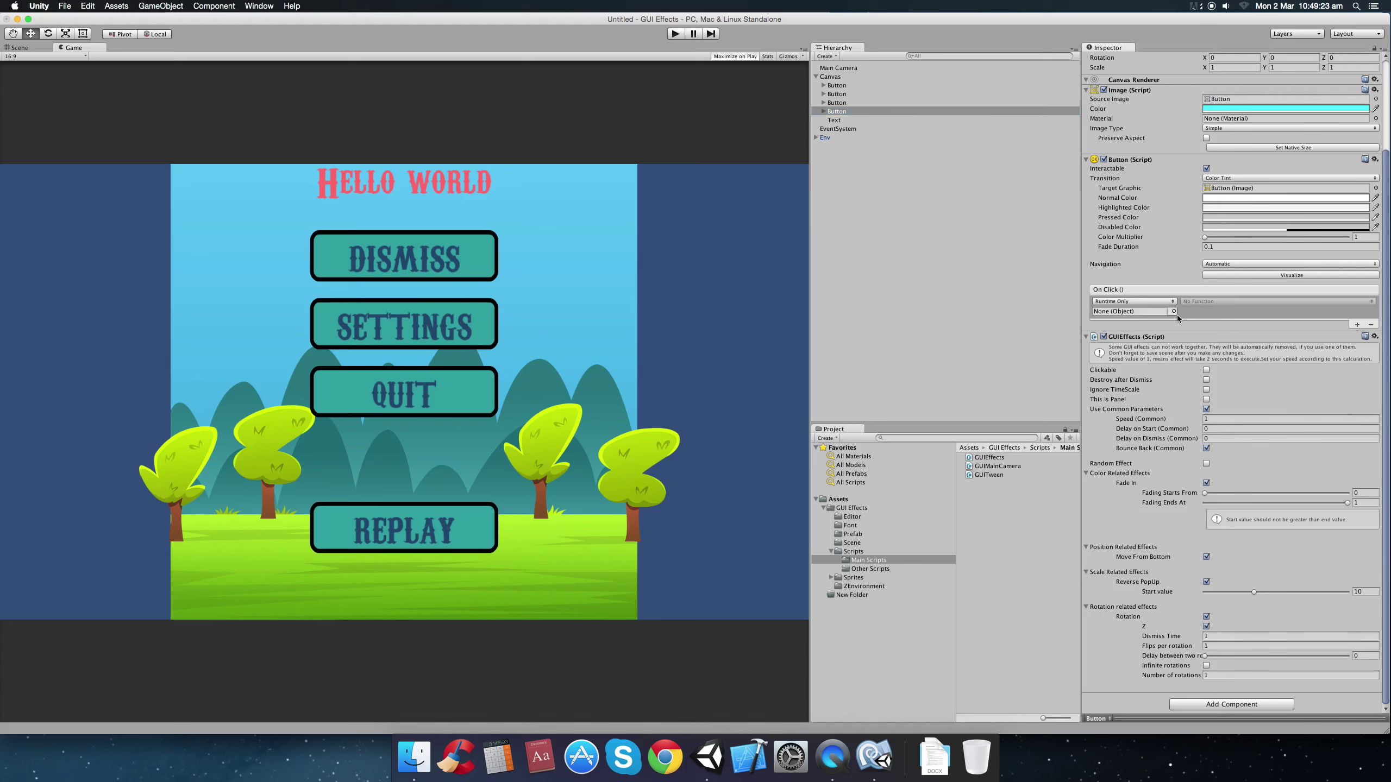
pyautogui.moveTo(873, 67); pyautogui.dragTo(1107, 314)
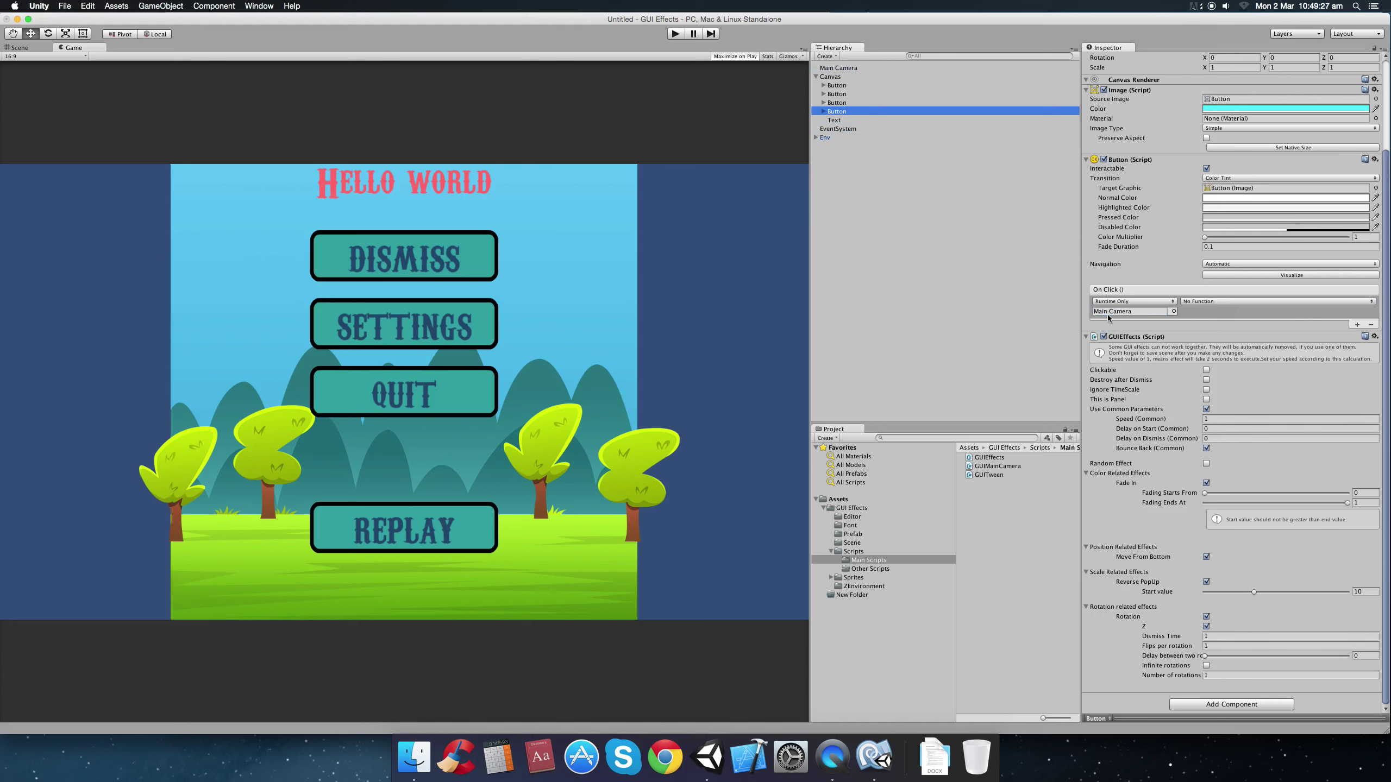
pyautogui.click(1236, 302)
pyautogui.moveTo(1221, 379)
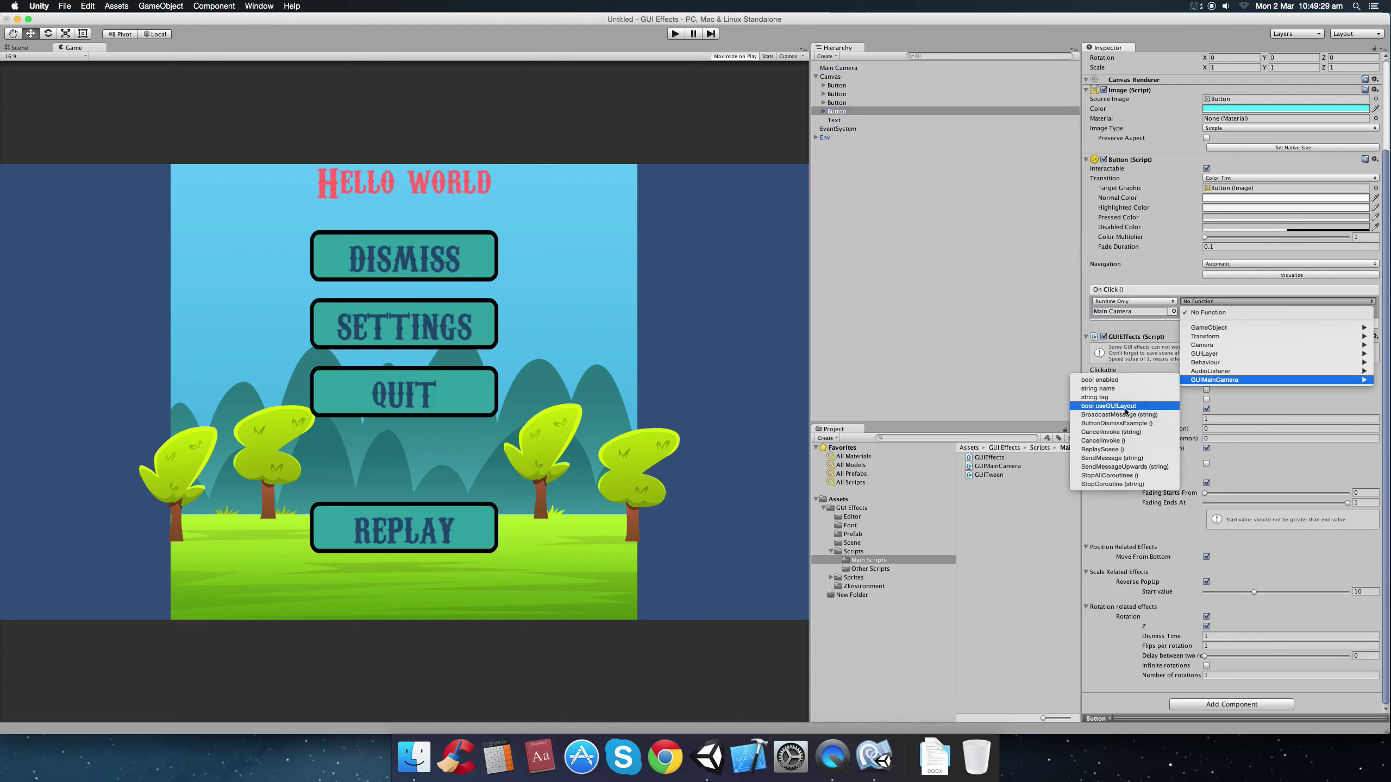
pyautogui.click(1136, 450)
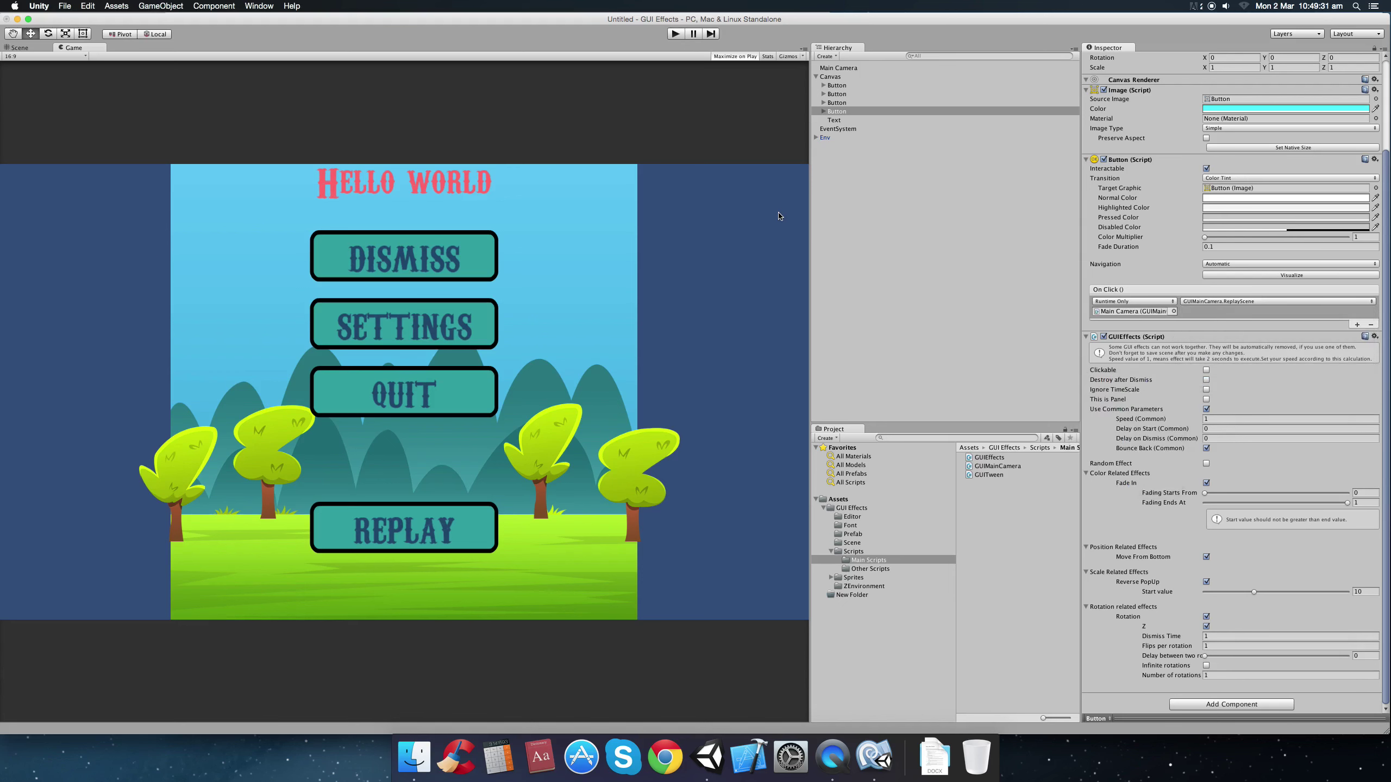
# Switch to MonoDevelop to examine the Application.LoadLevel line in the ReplayScene function, and return to Unity.
pyautogui.click(874, 756)
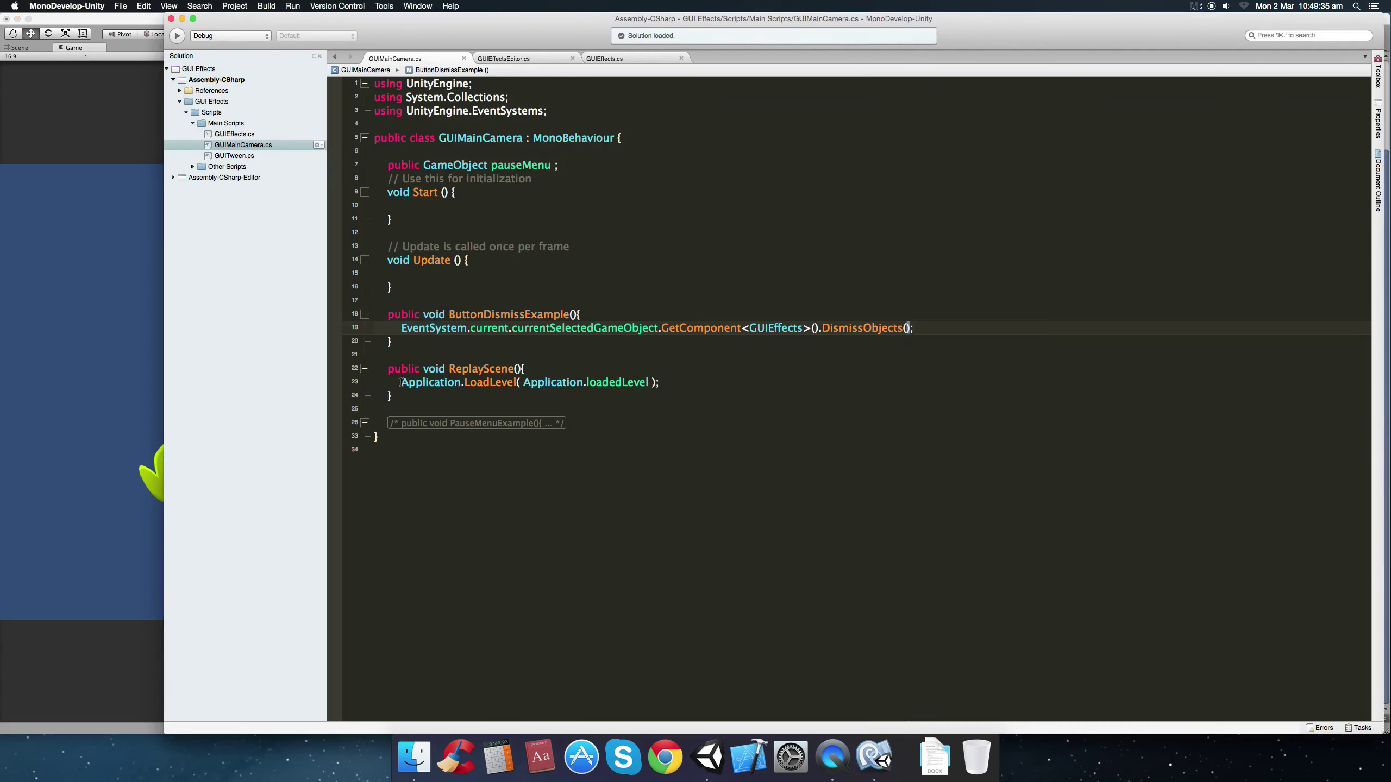
pyautogui.moveTo(401, 382); pyautogui.dragTo(685, 382)
pyautogui.click(704, 381)
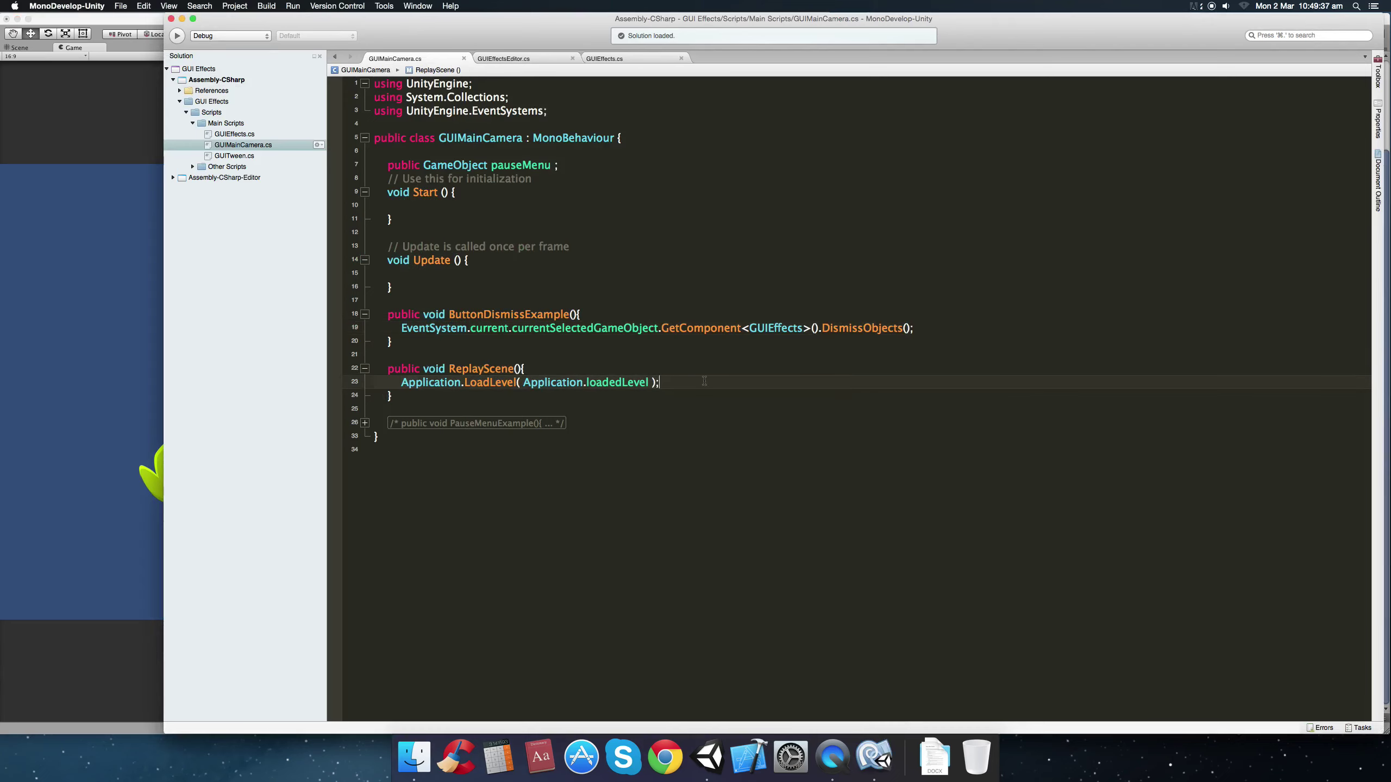
pyautogui.click(10, 382)
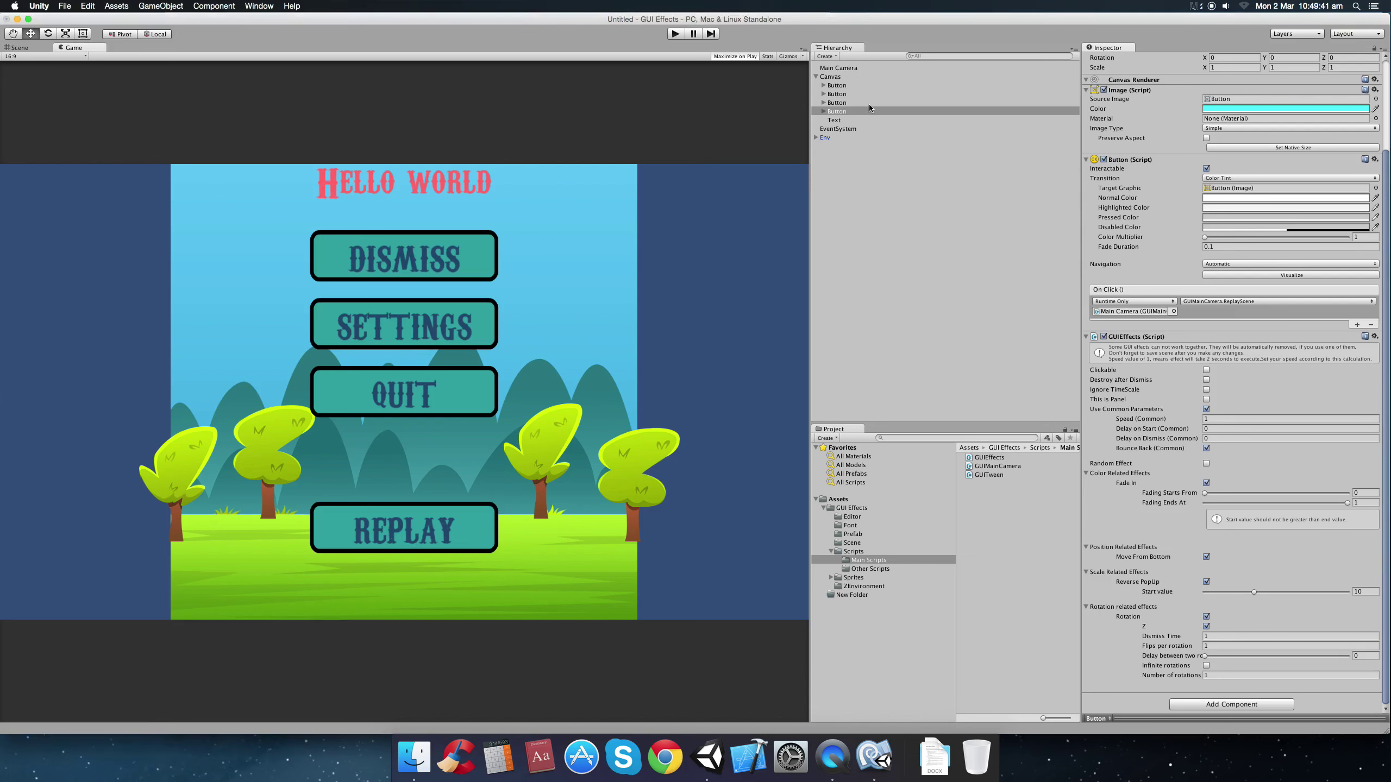
# Enable Random Effect in the GUIEffects component of the DISMISS, SETTINGS and QUIT buttons and the Hello world text.
pyautogui.click(840, 86)
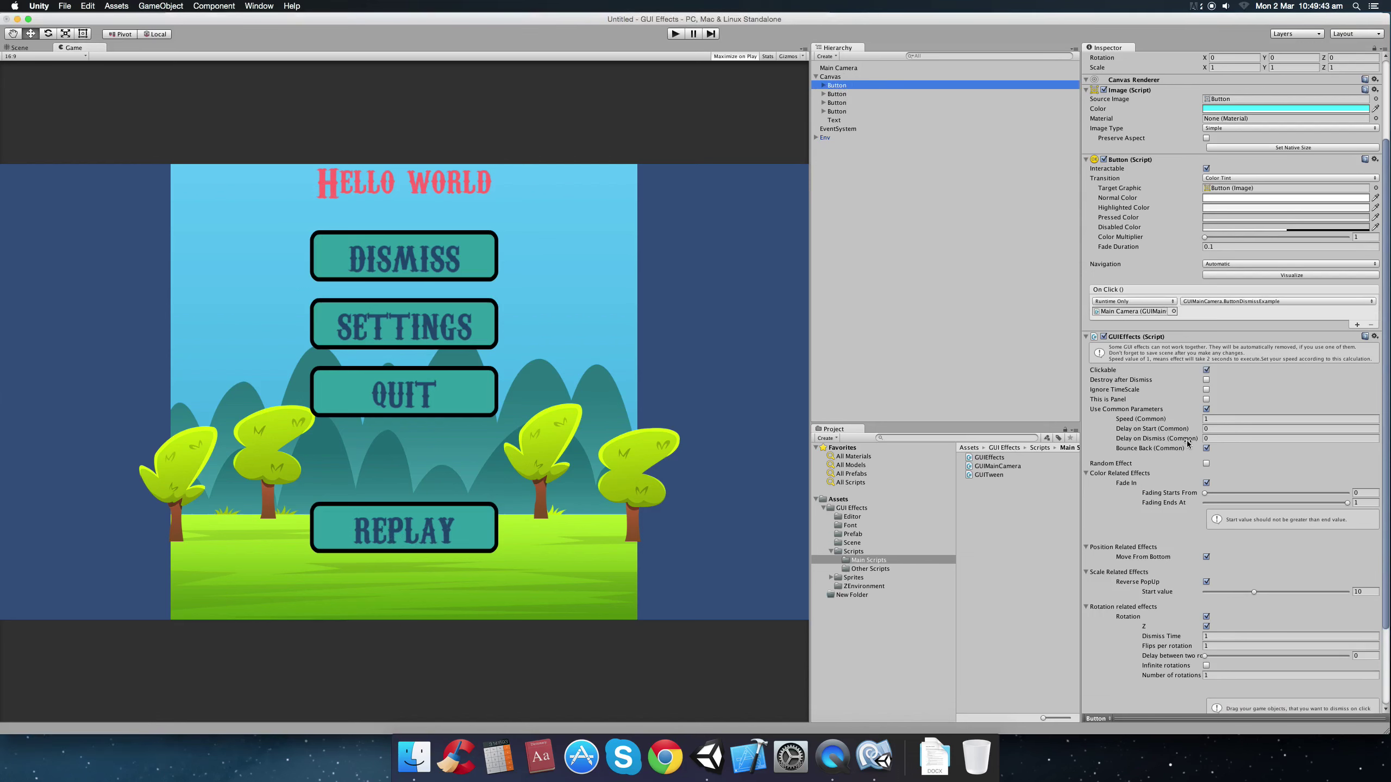
pyautogui.click(1207, 463)
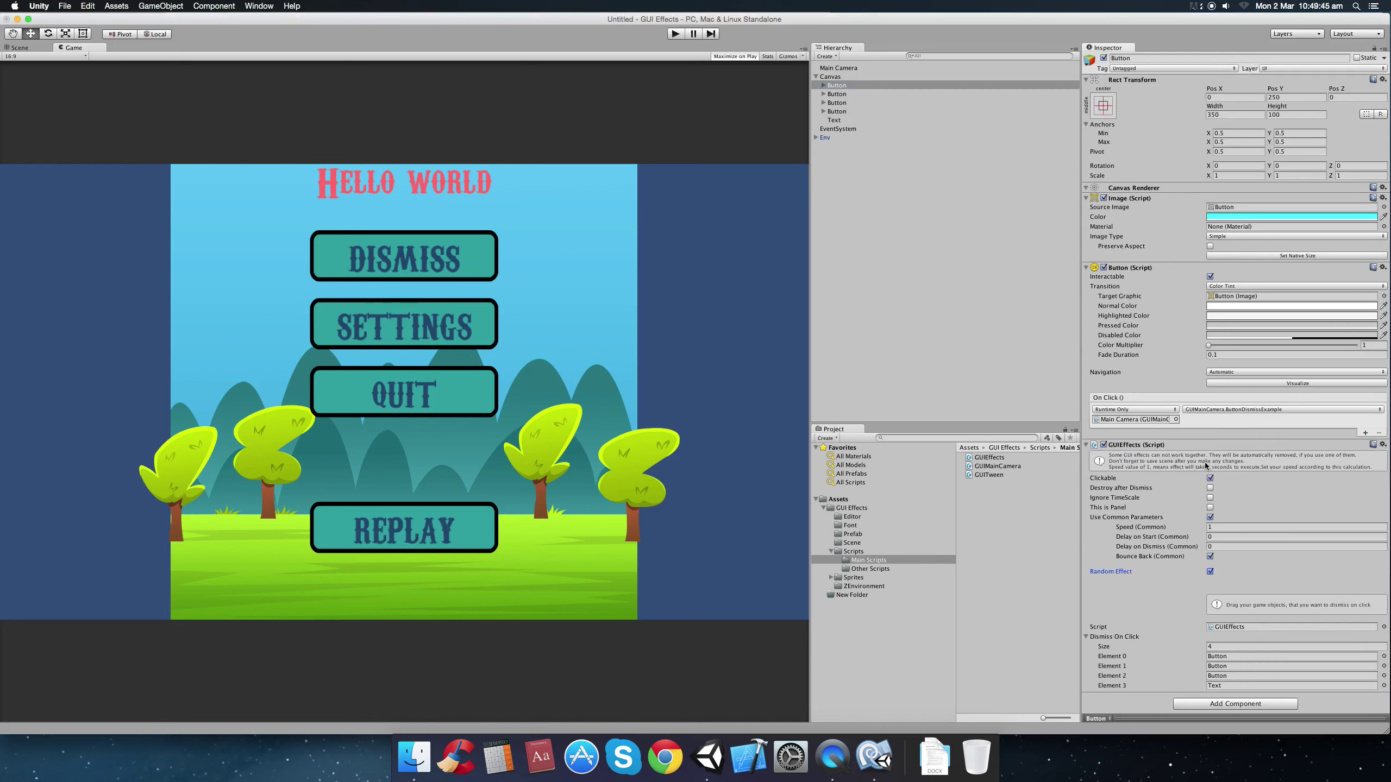
pyautogui.click(815, 95)
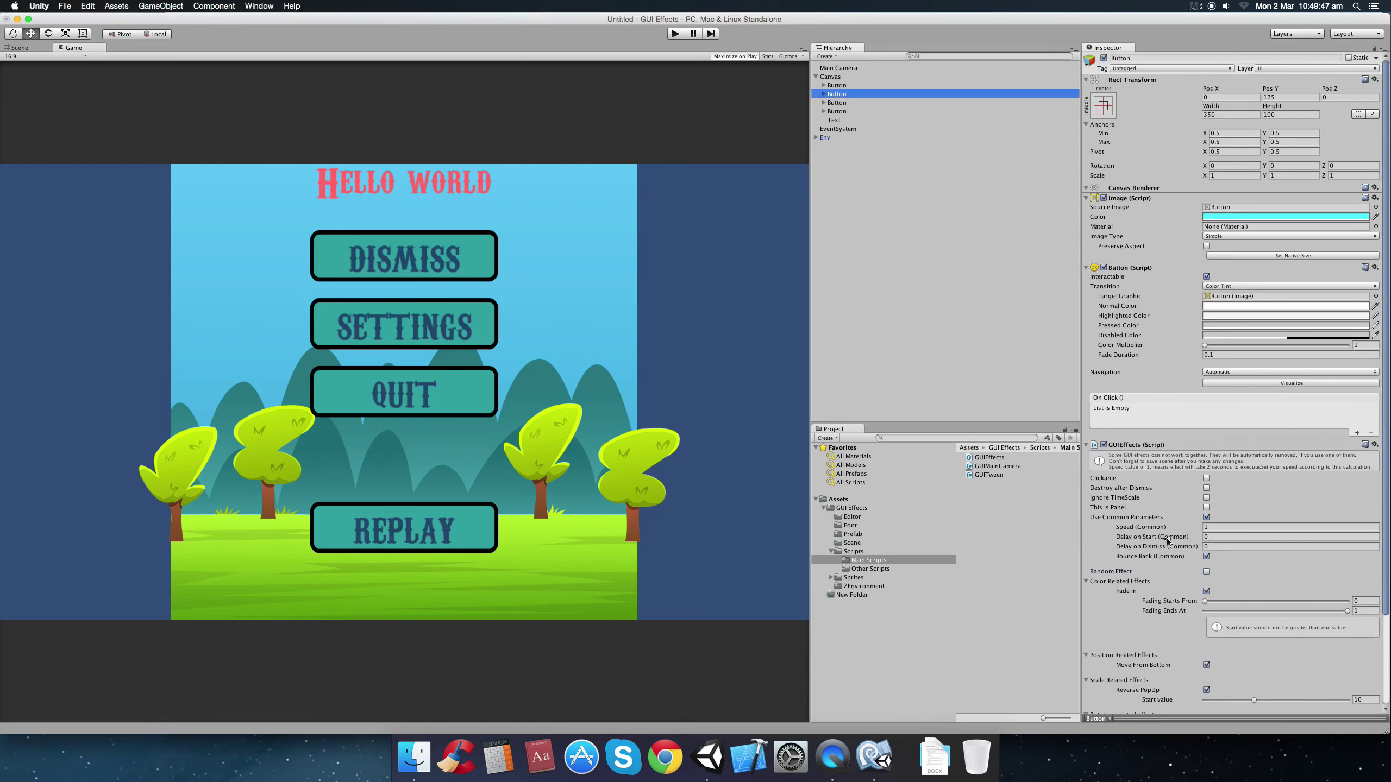
pyautogui.click(1206, 572)
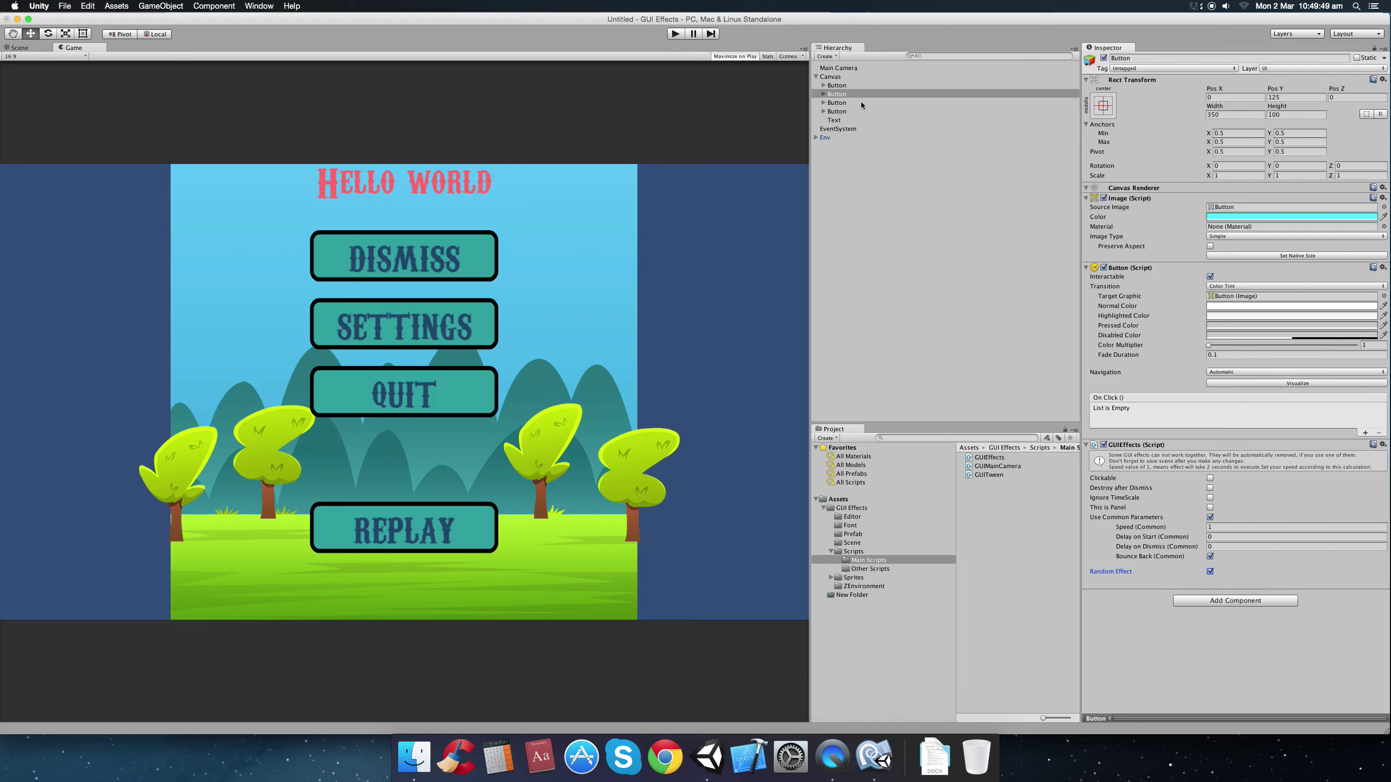
pyautogui.click(844, 103)
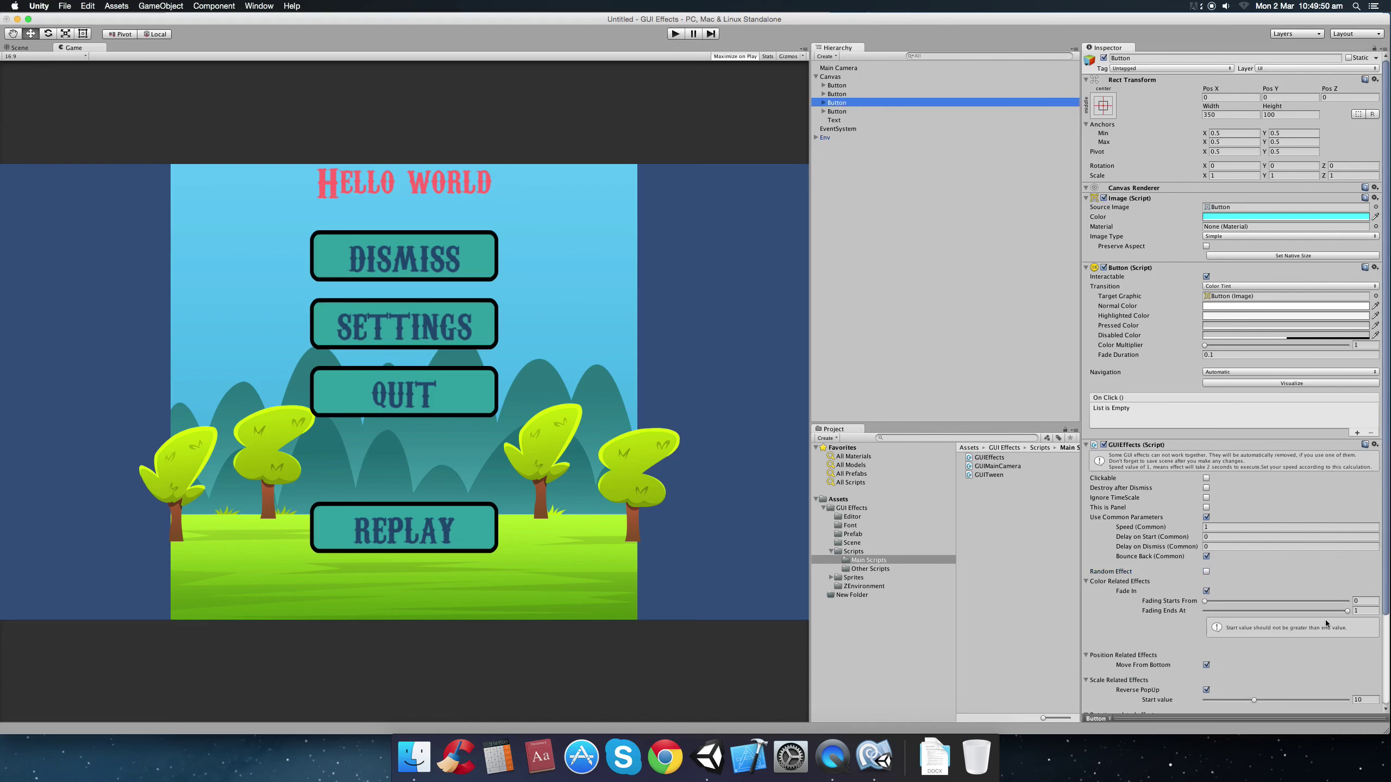
pyautogui.click(1206, 571)
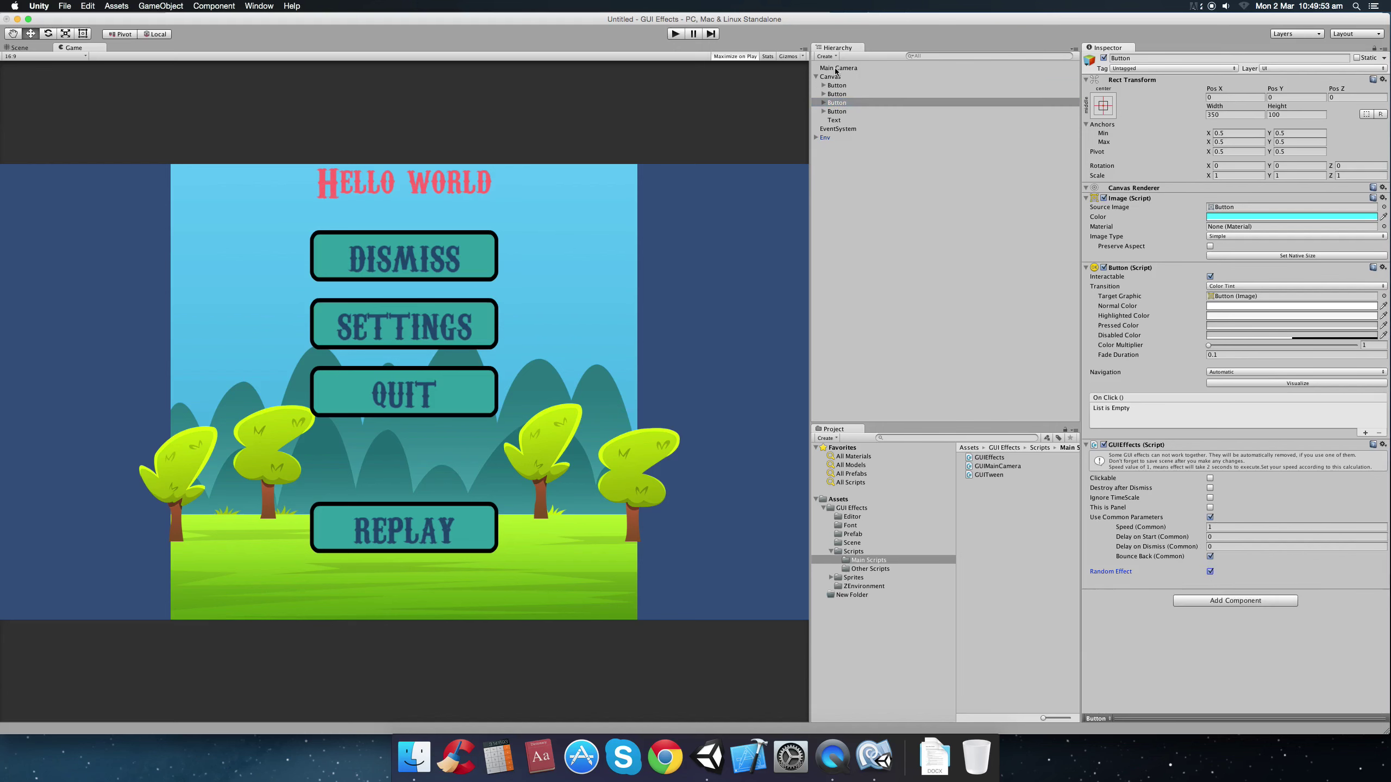
pyautogui.click(837, 121)
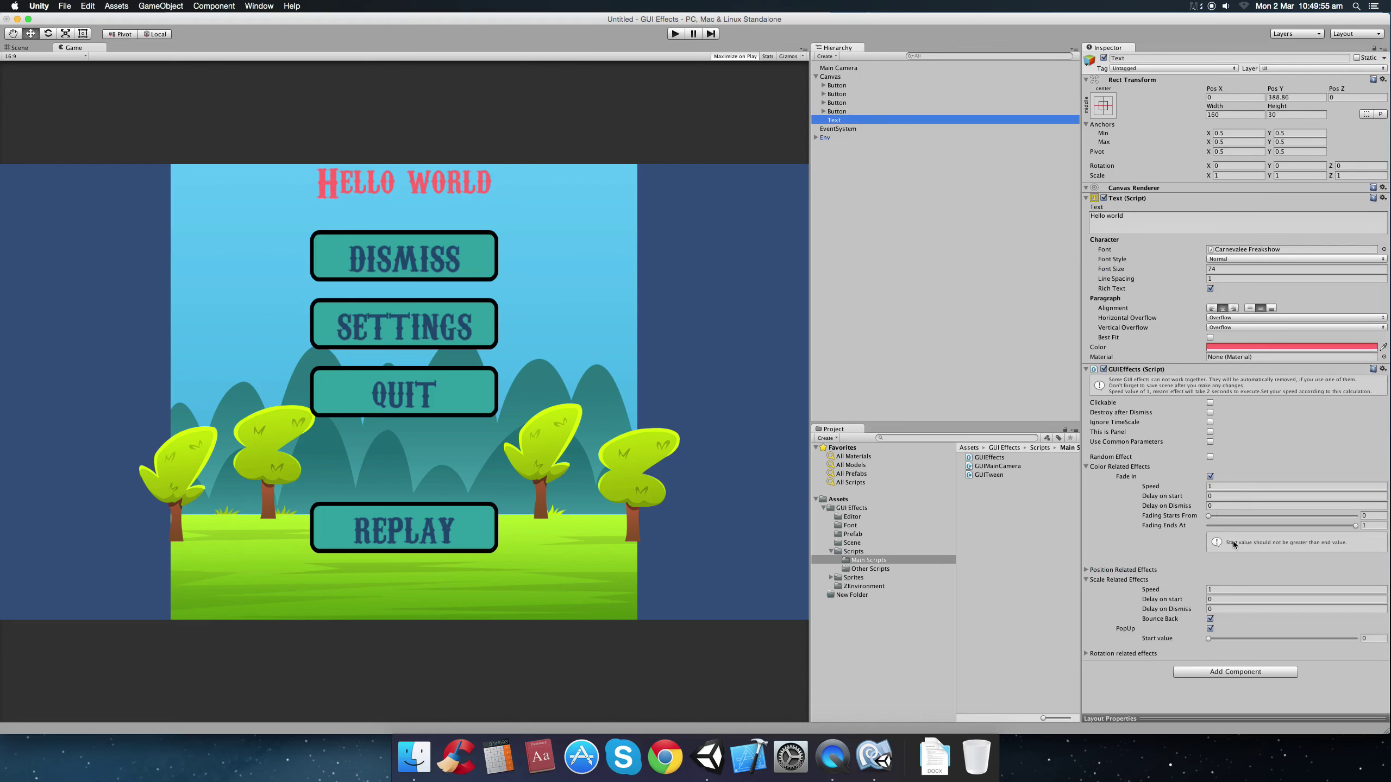
pyautogui.click(1209, 457)
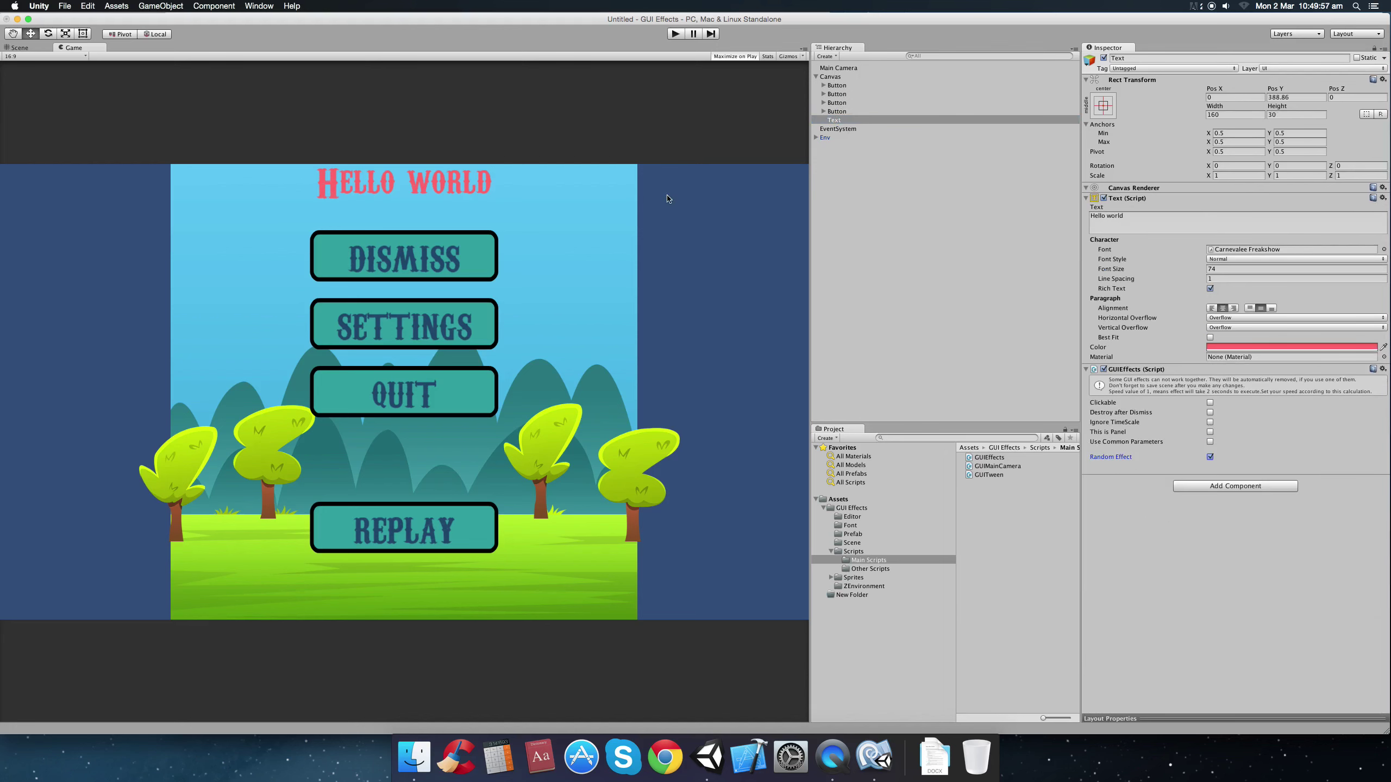
# Play the scene, test the random effects by dismissing the GUI objects and replaying the scene several times, and stop playback.
pyautogui.click(676, 34)
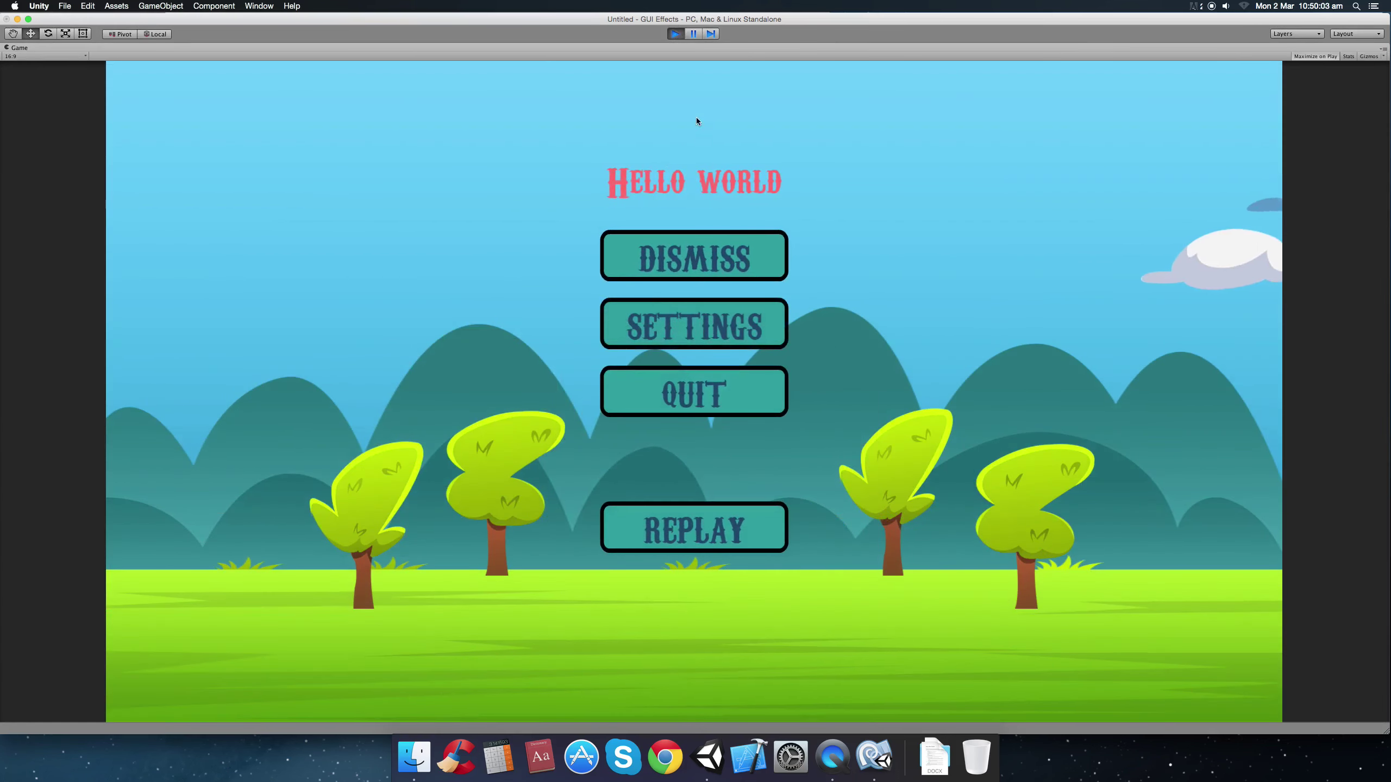
pyautogui.click(688, 263)
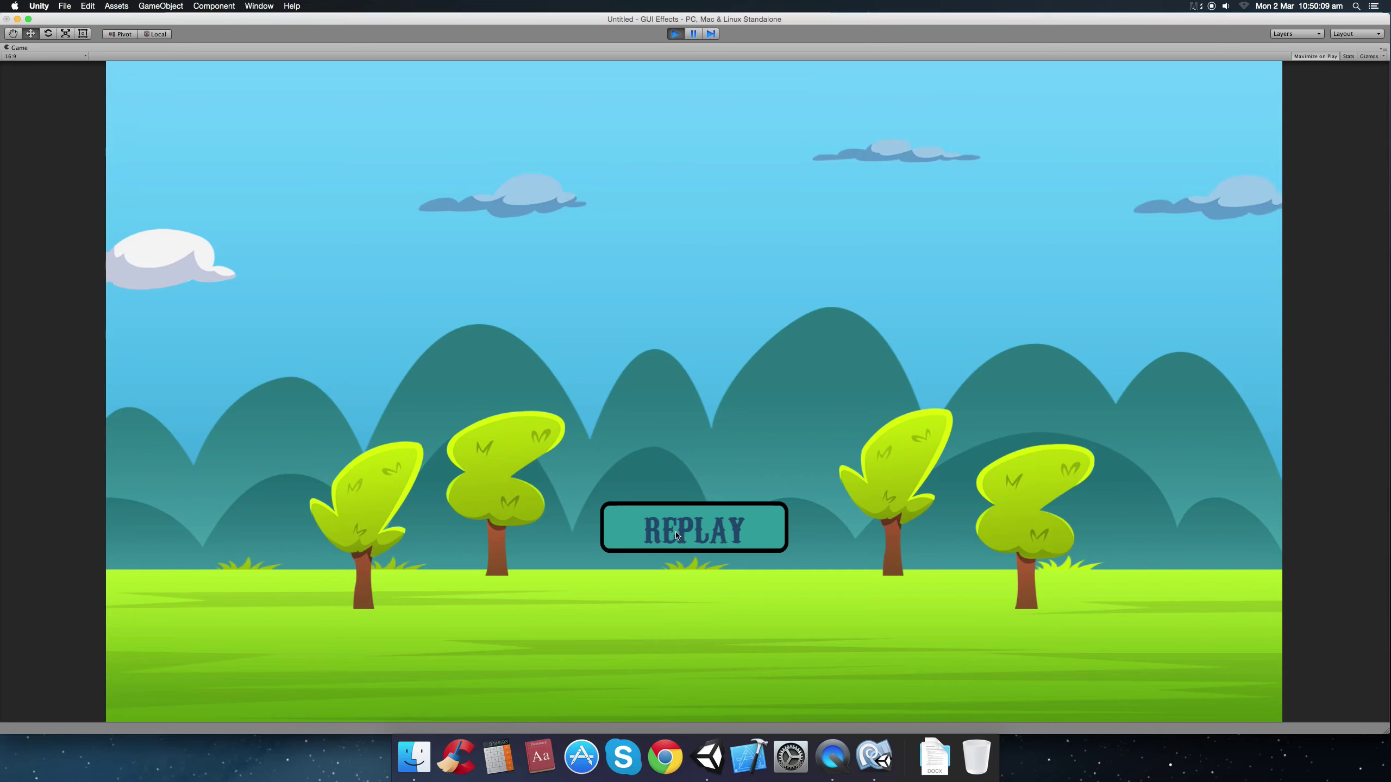
pyautogui.click(684, 546)
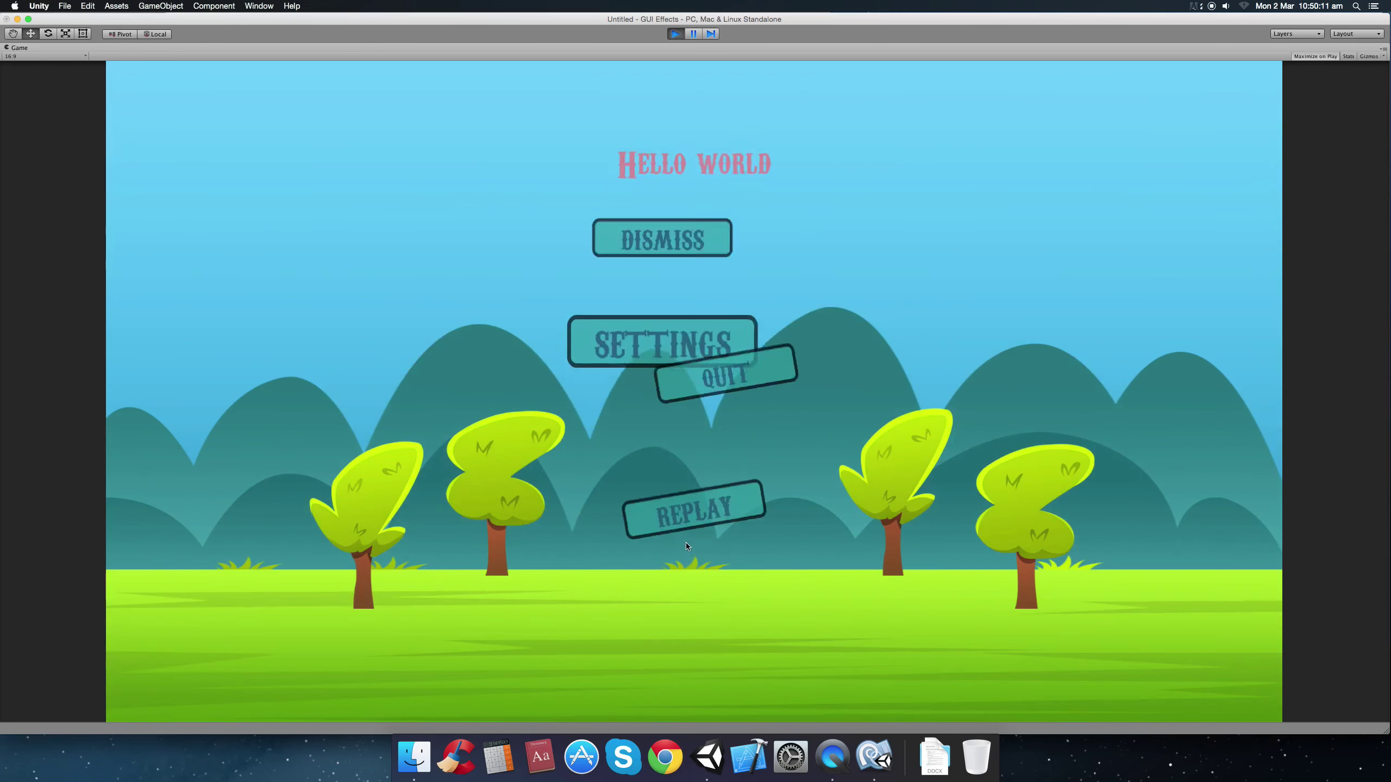
pyautogui.click(723, 532)
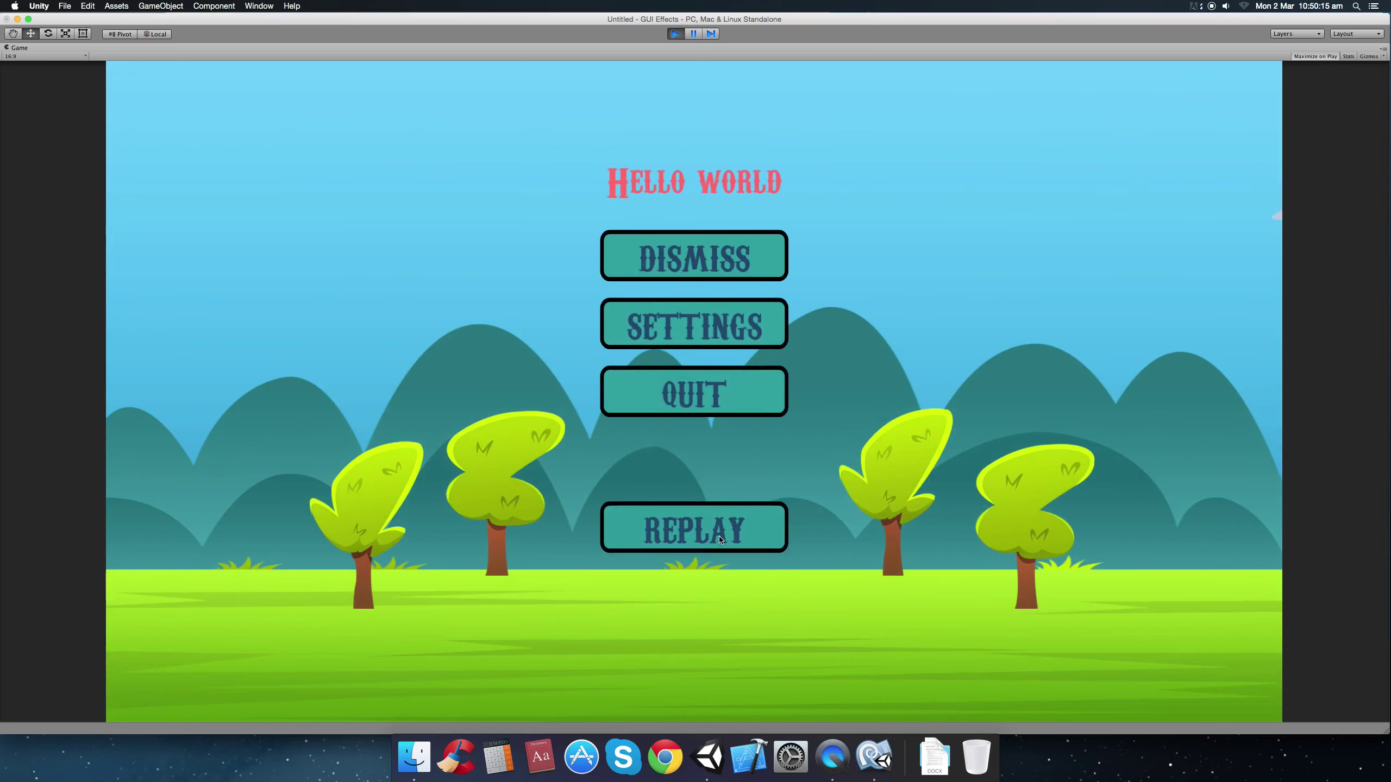
pyautogui.click(715, 536)
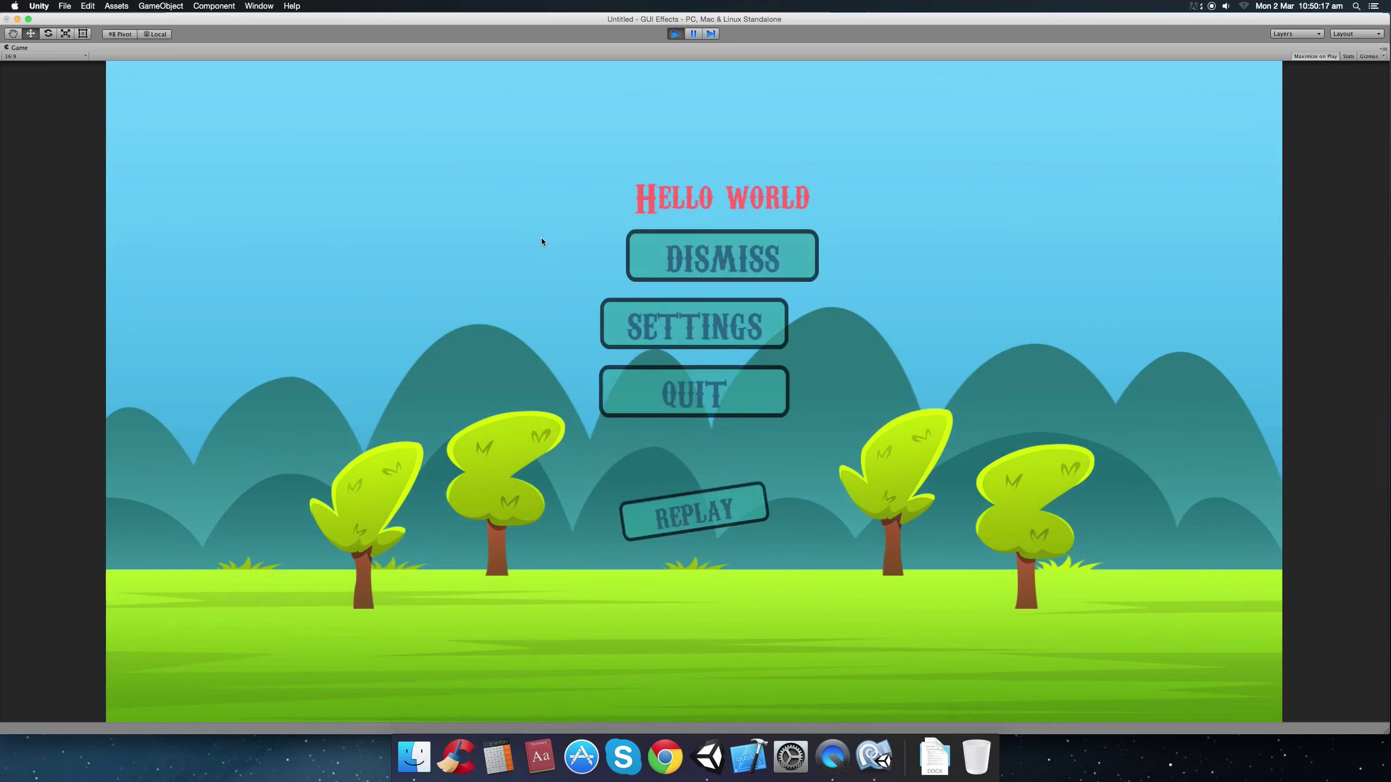
pyautogui.click(695, 265)
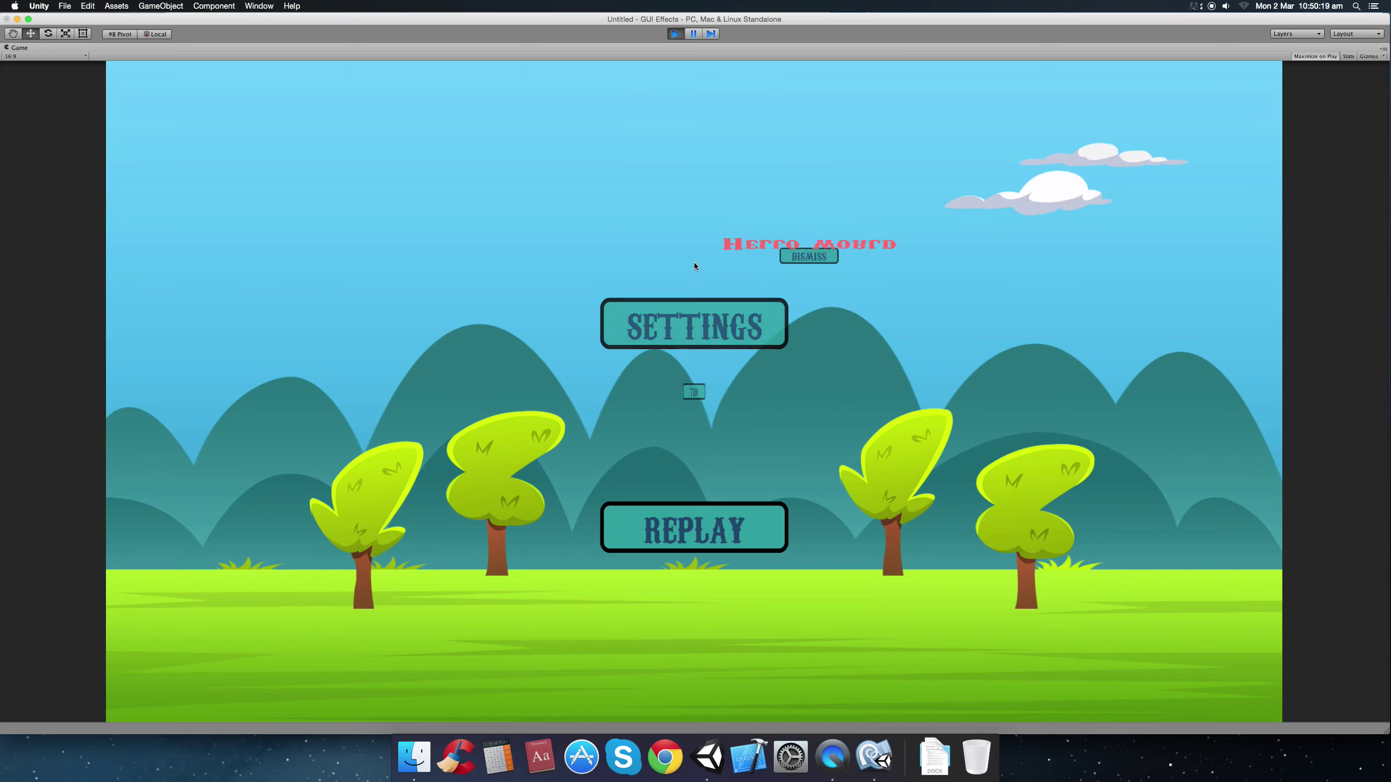
pyautogui.click(767, 520)
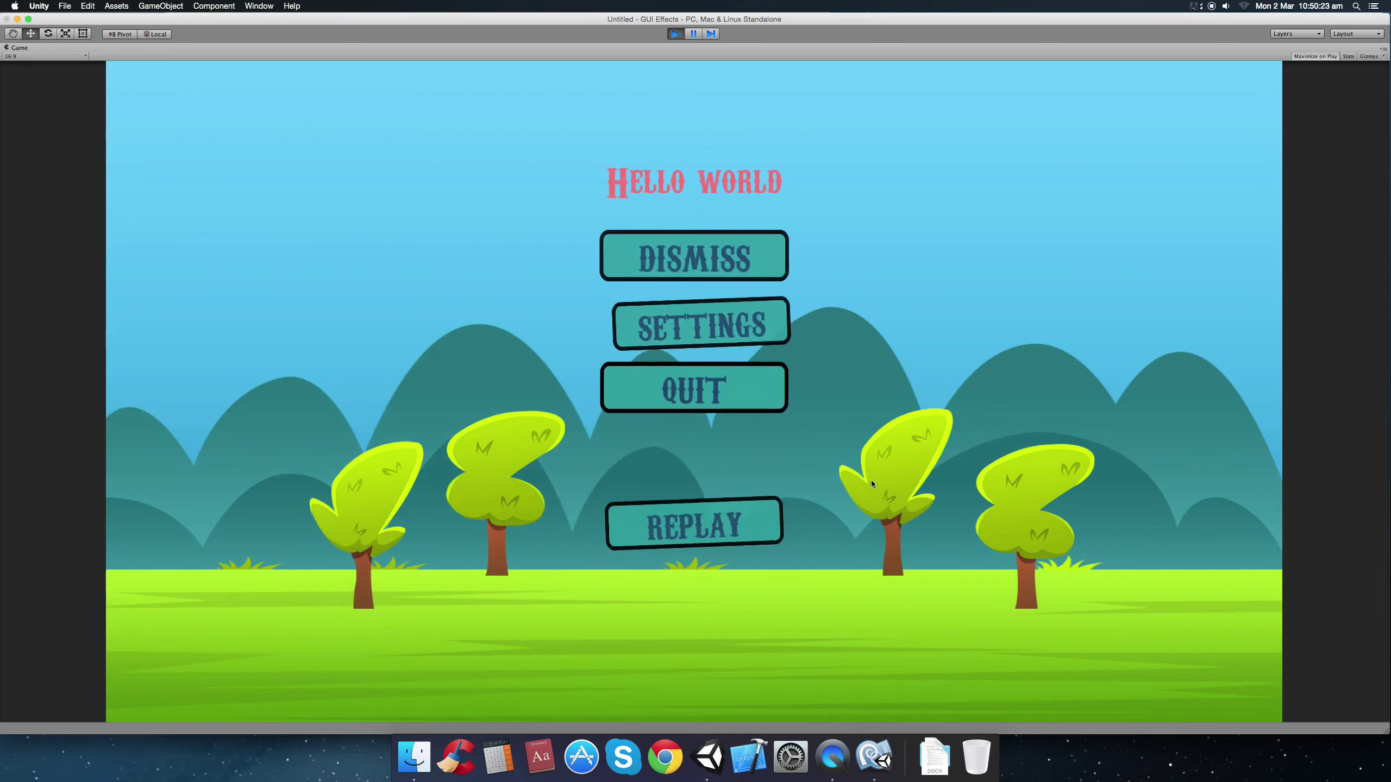
pyautogui.click(726, 527)
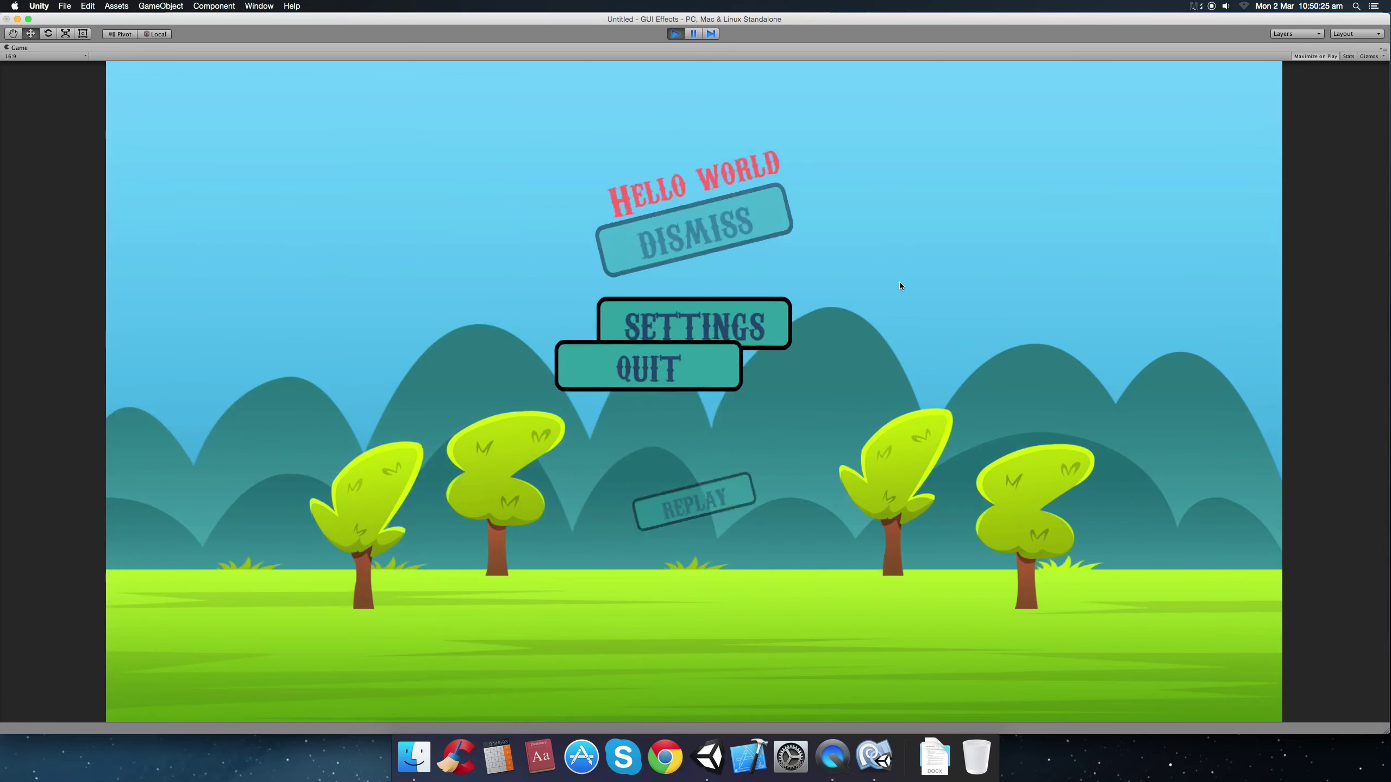
pyautogui.click(756, 523)
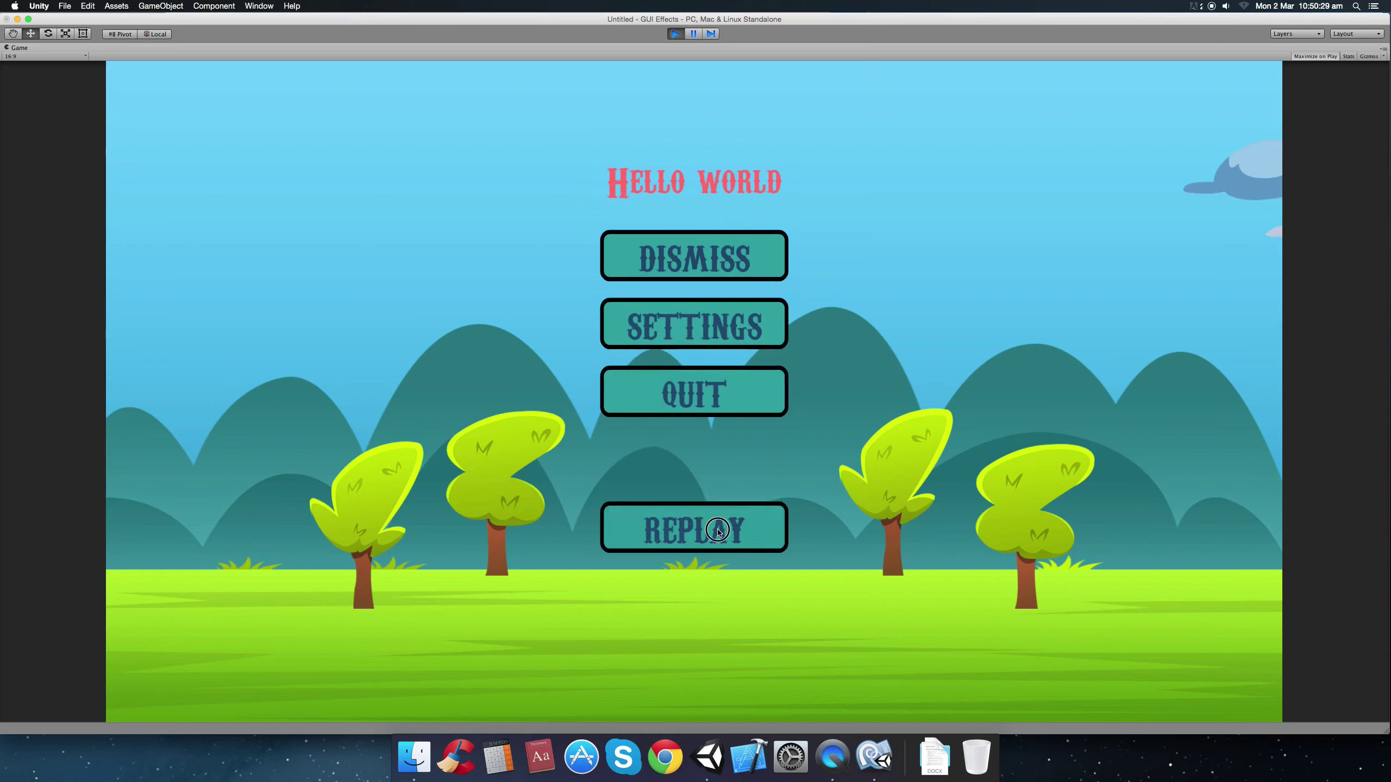
pyautogui.click(734, 523)
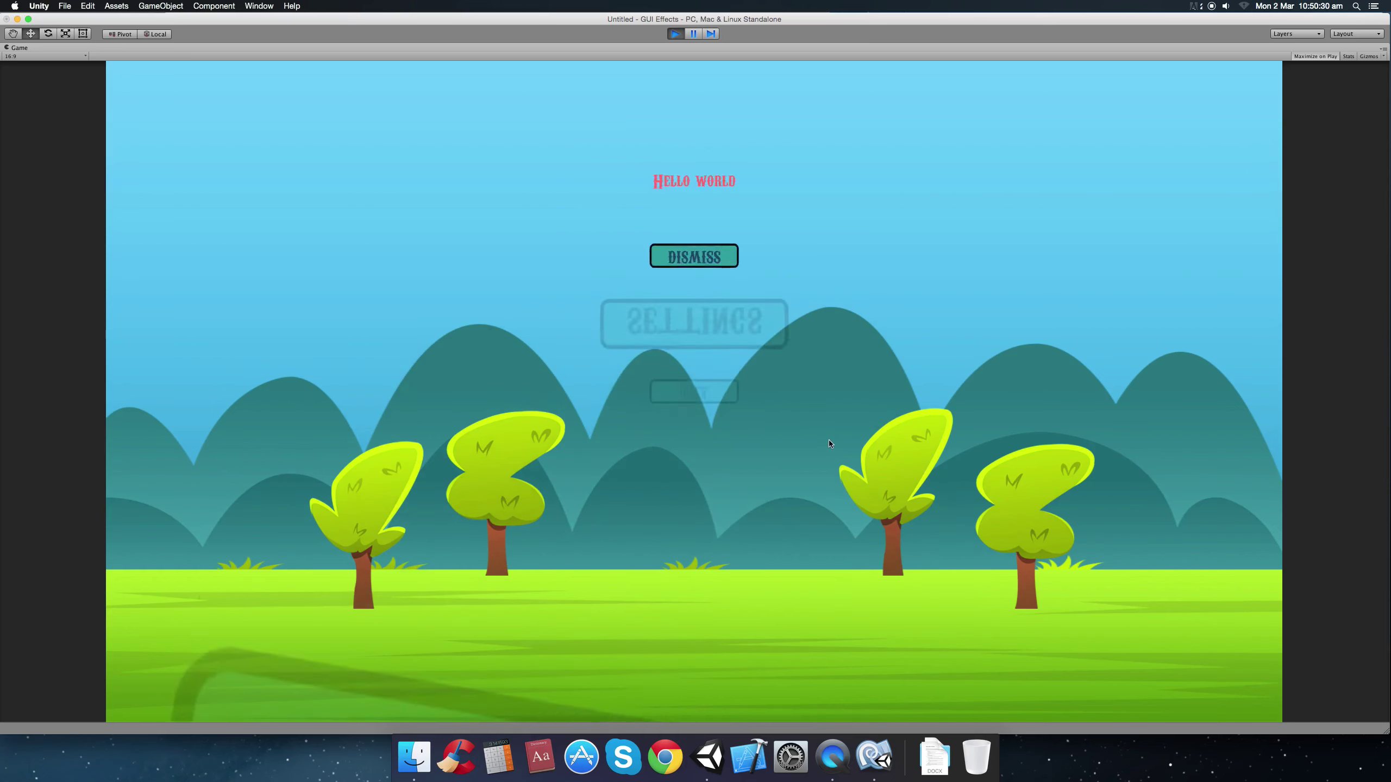
pyautogui.click(723, 261)
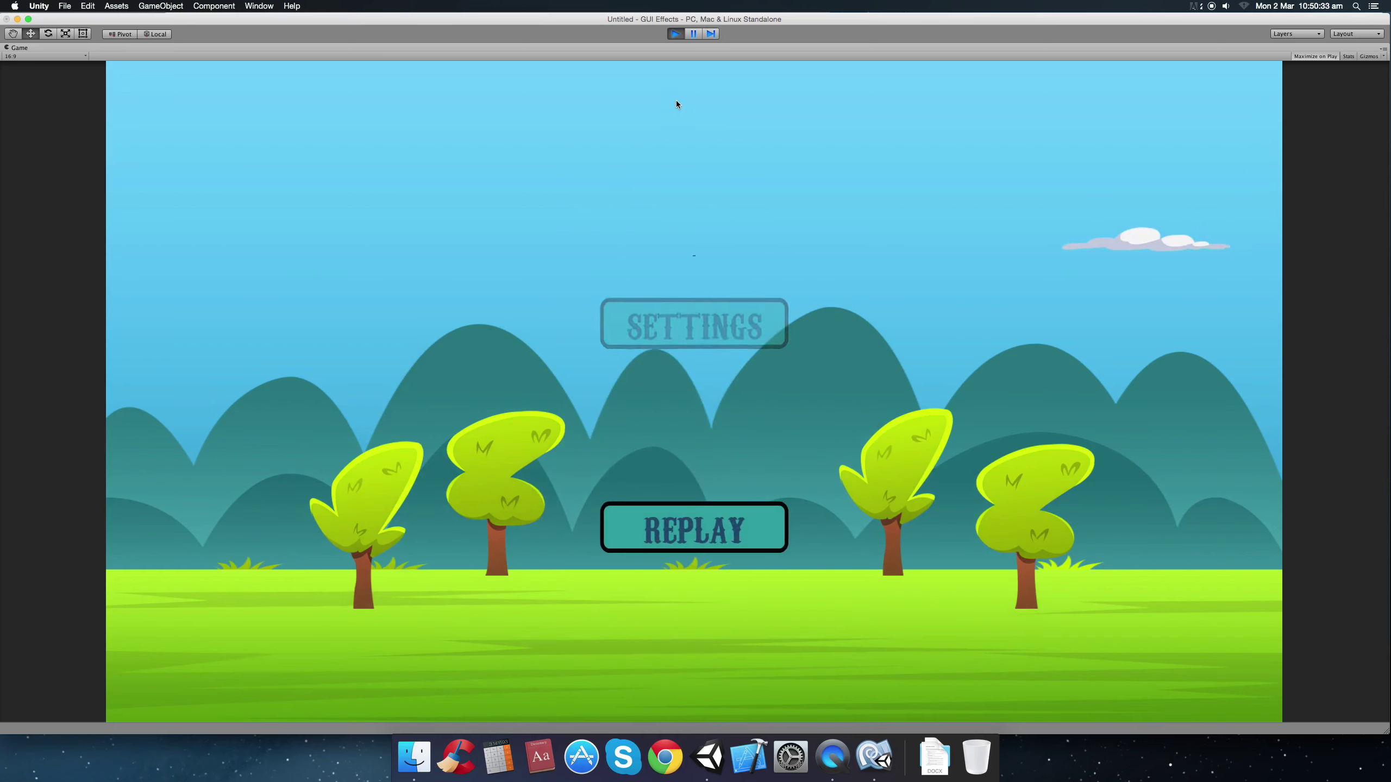
pyautogui.click(677, 34)
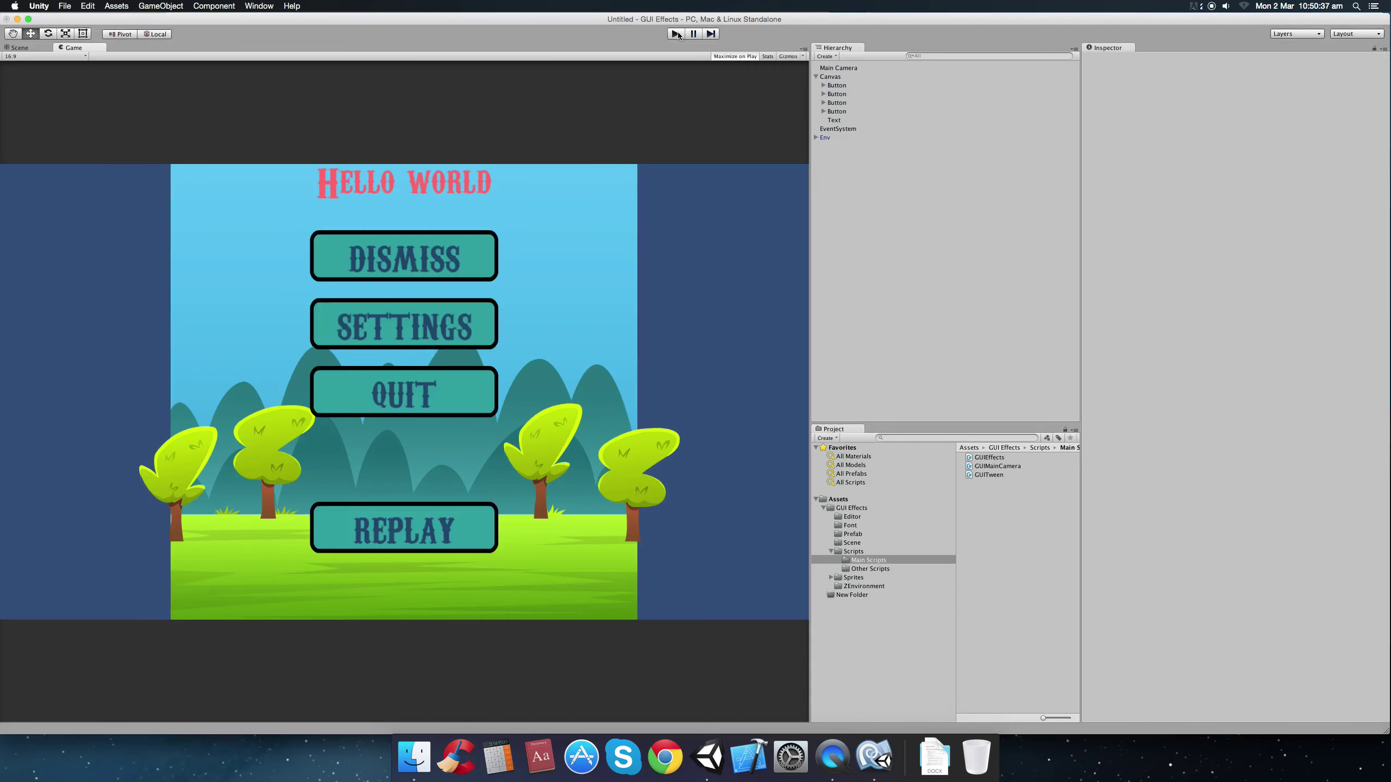
# Turn off Random Effect, Fade In, Move From Bottom, Reverse PopUp and Rotation in the DISMISS button's GUIEffects component.
pyautogui.click(837, 85)
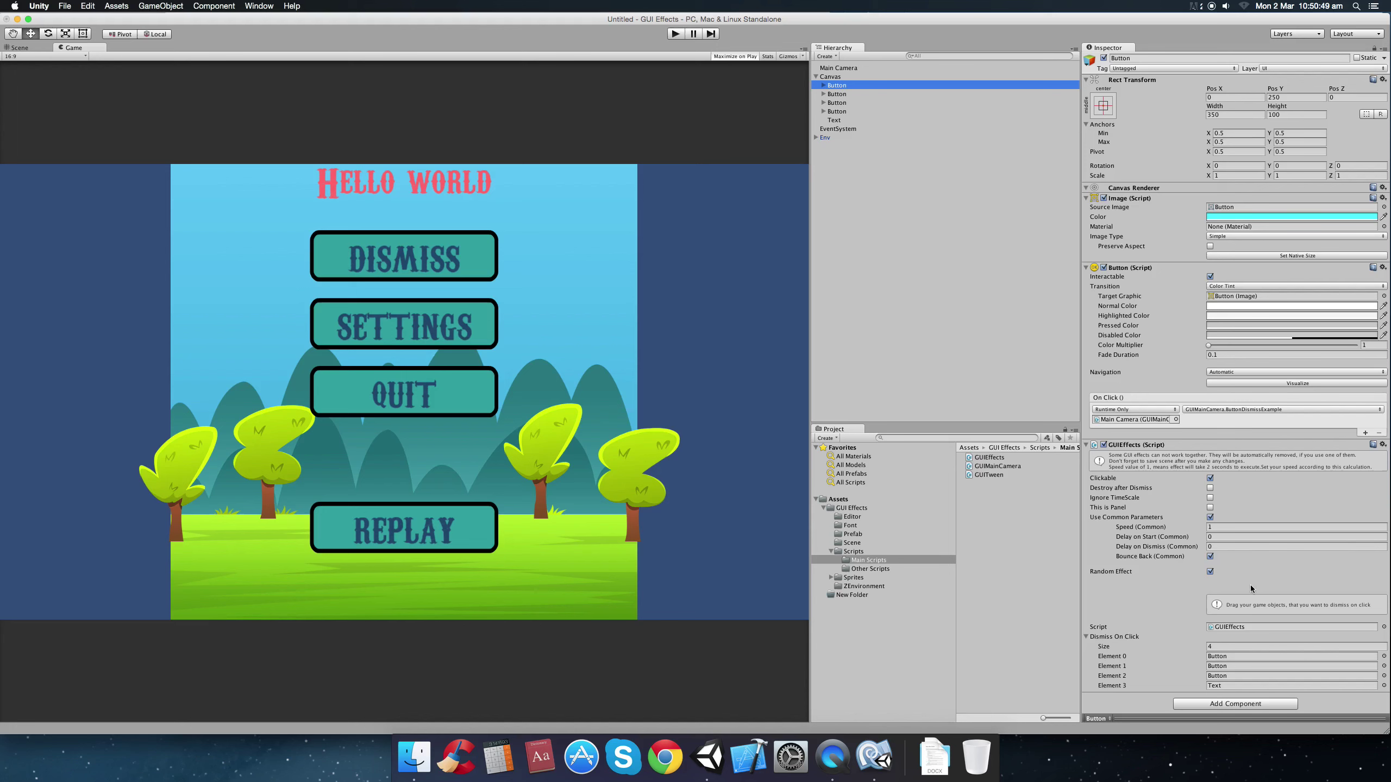
pyautogui.click(1210, 572)
pyautogui.scroll(-5, 1196, 543)
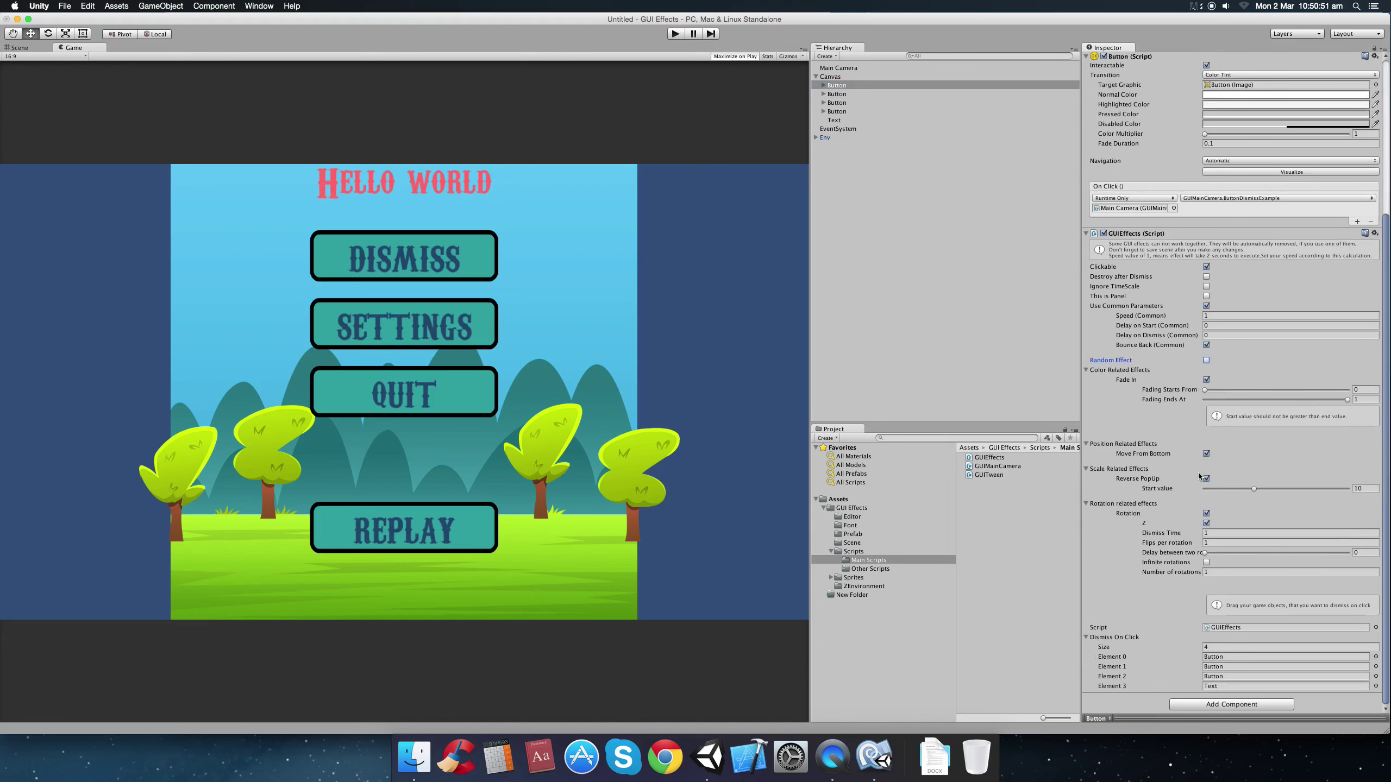
pyautogui.click(1206, 380)
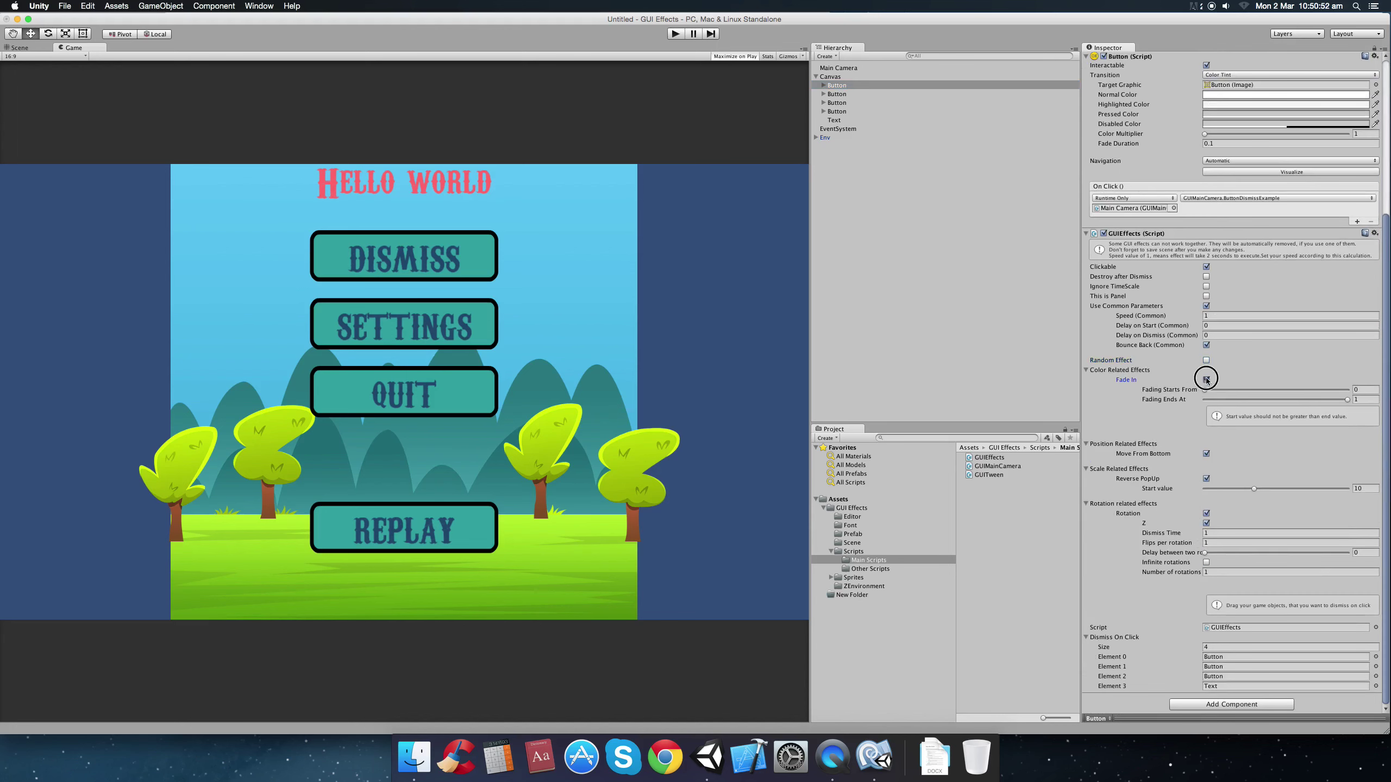
pyautogui.click(1207, 455)
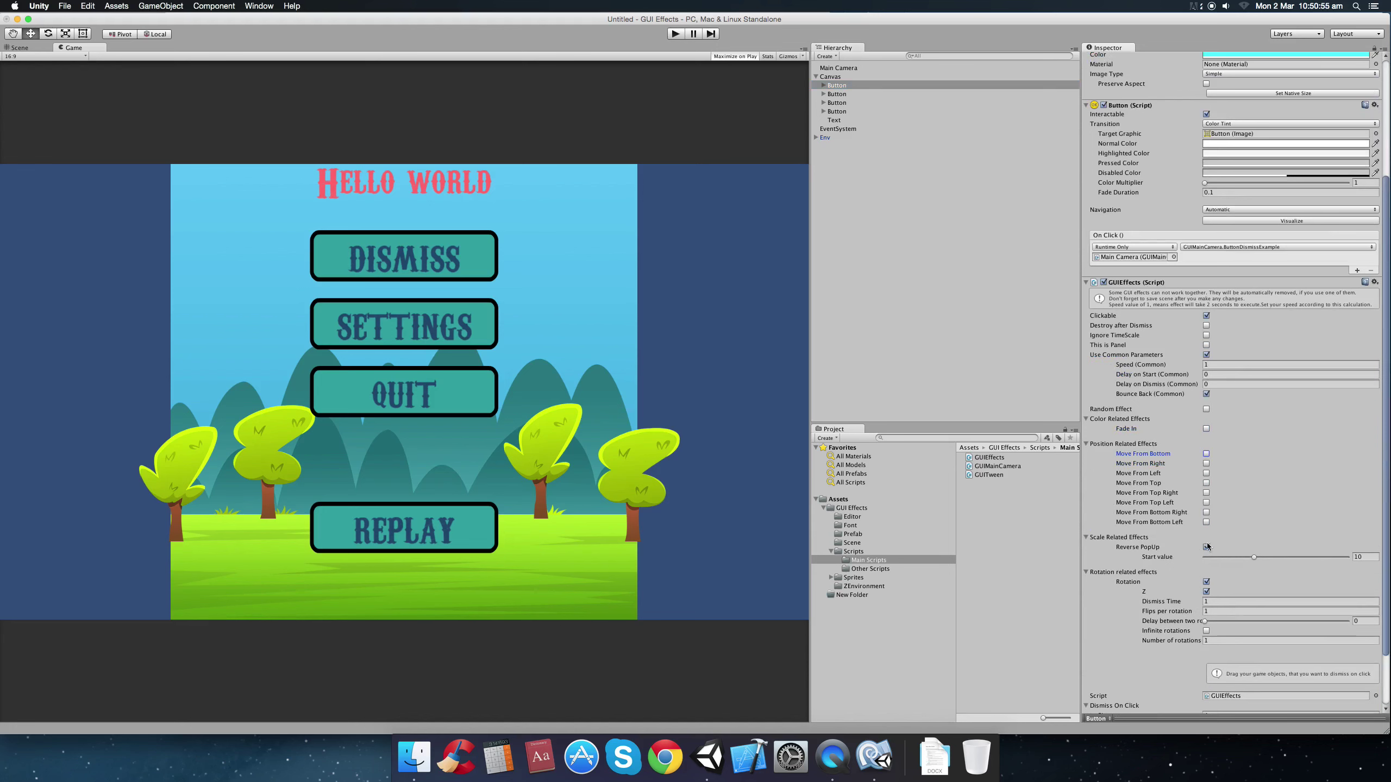
pyautogui.click(1206, 546)
pyautogui.click(1206, 577)
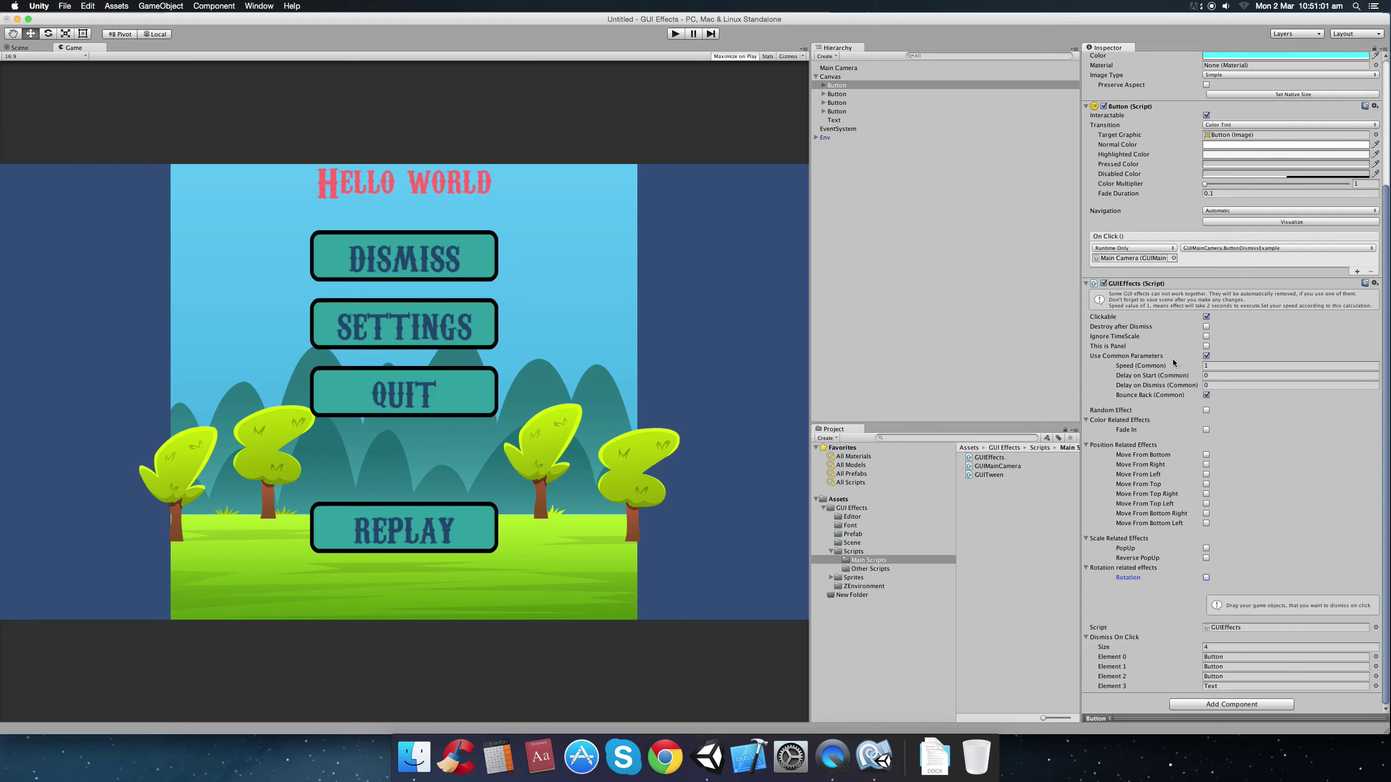
# Set the DISMISS button's common Delay on Start and Delay on Dismiss to 1 and collapse its Color Related Effects.
pyautogui.click(1219, 375)
pyautogui.click(1222, 387)
pyautogui.click(1085, 420)
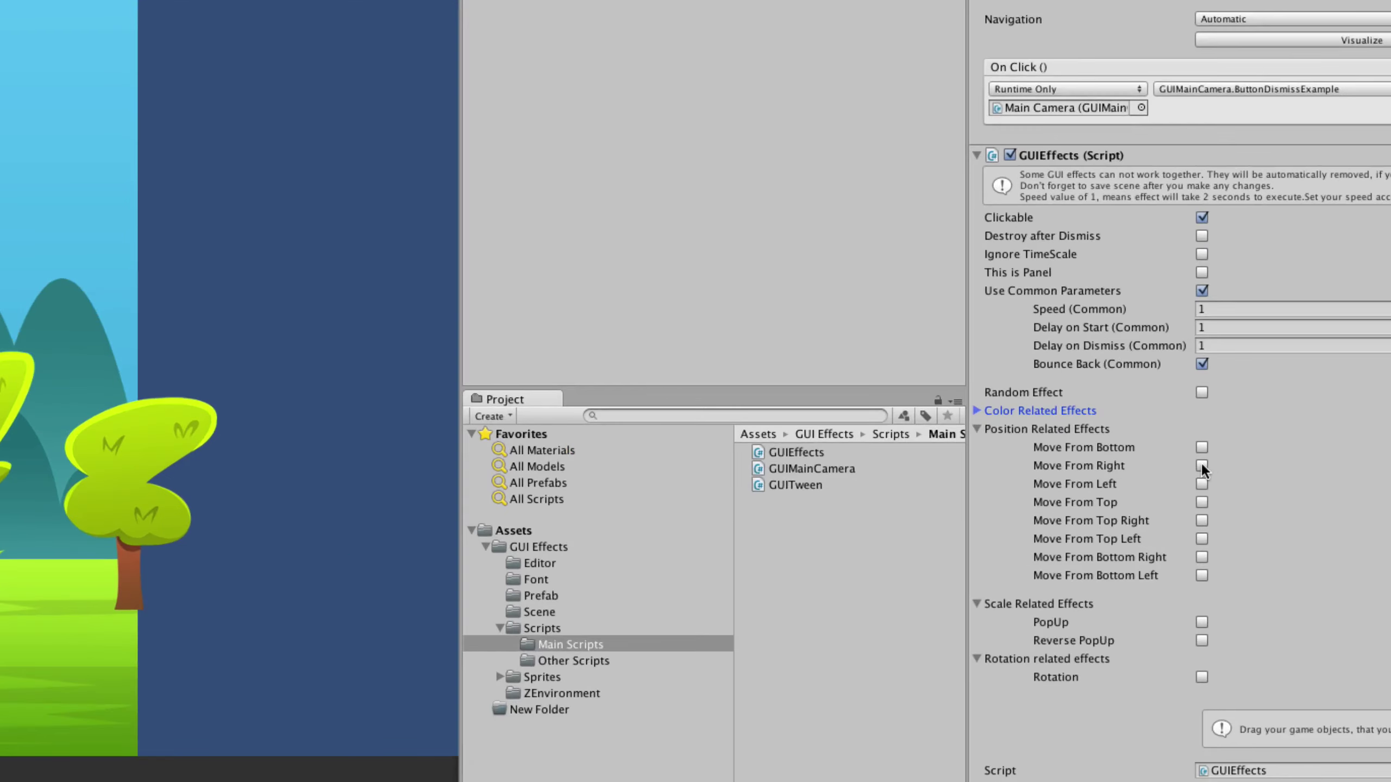
# Enable Move From Right and PopUp for the DISMISS button and collapse its position and scale effect sections.
pyautogui.click(1207, 464)
pyautogui.click(1200, 463)
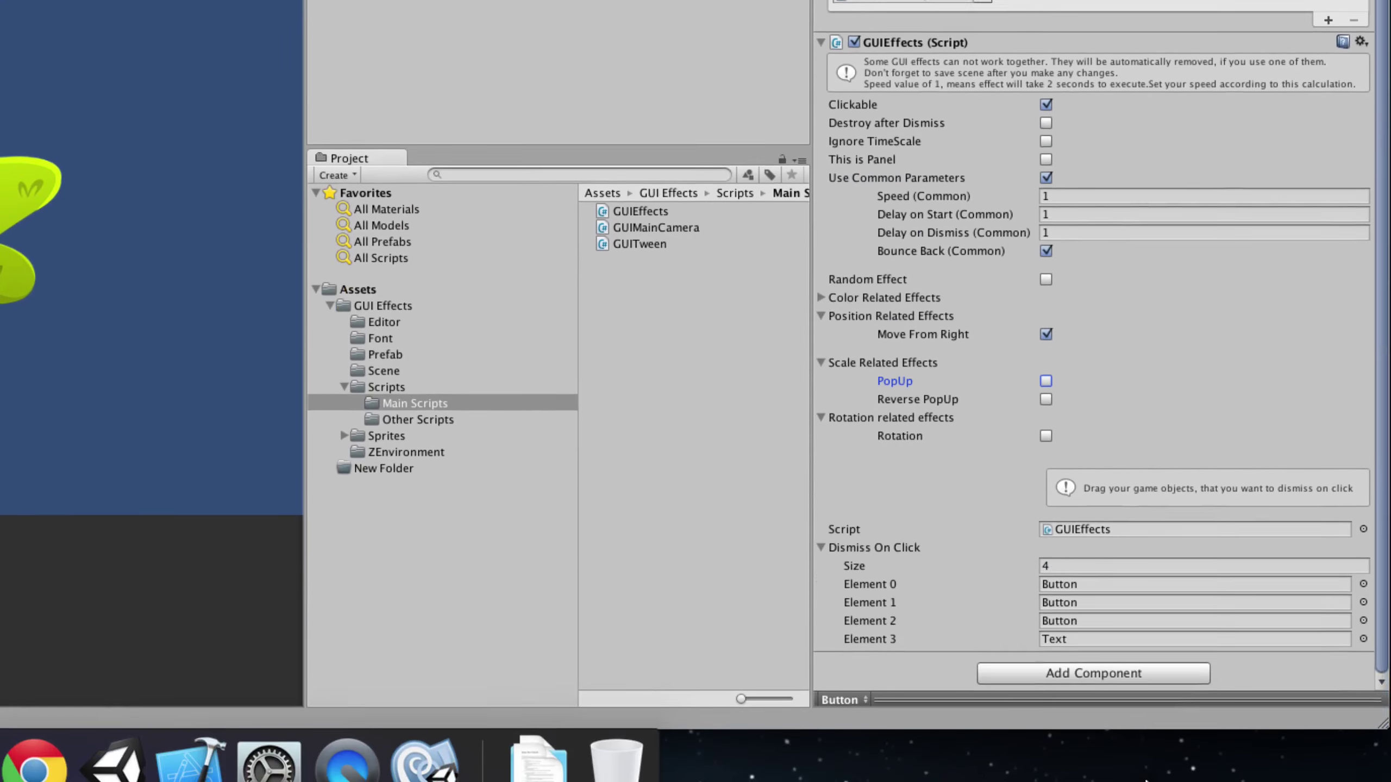
pyautogui.click(1046, 380)
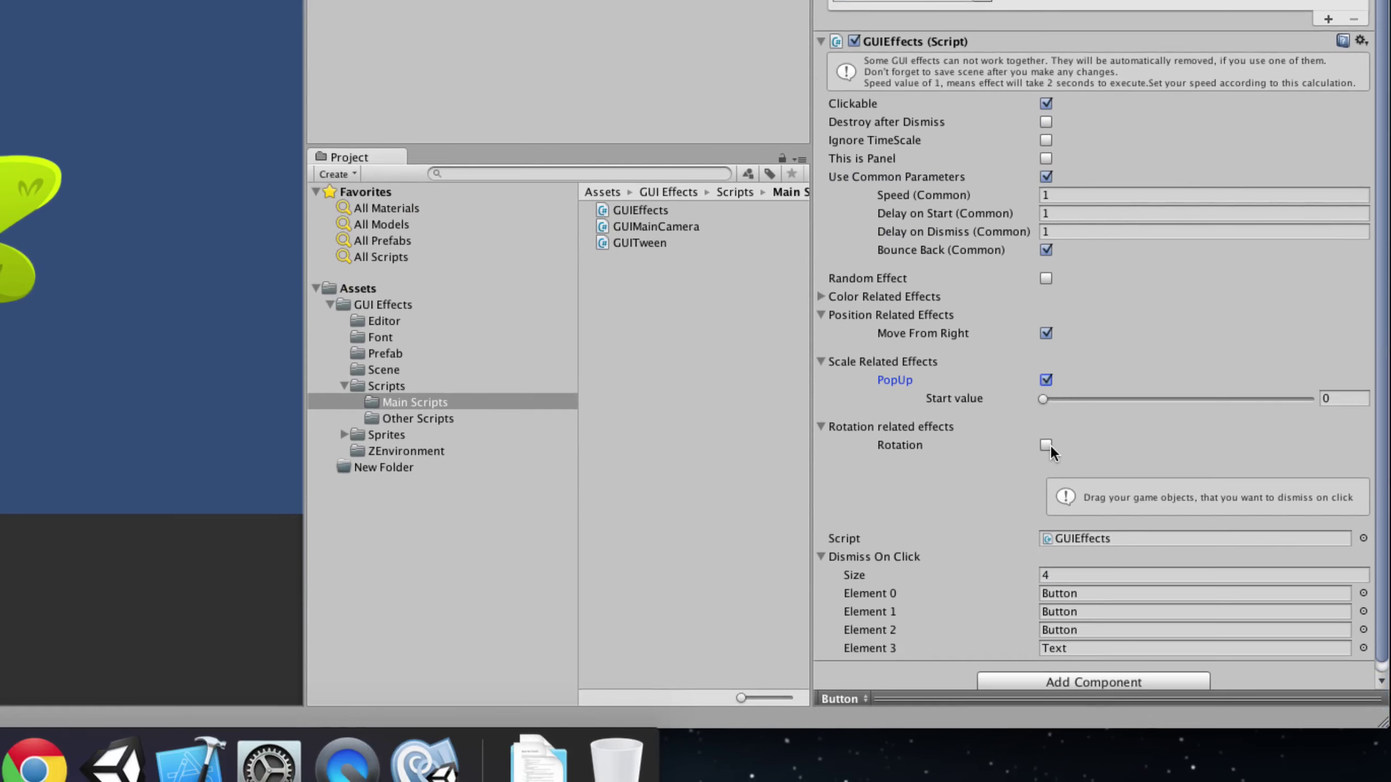
pyautogui.click(821, 362)
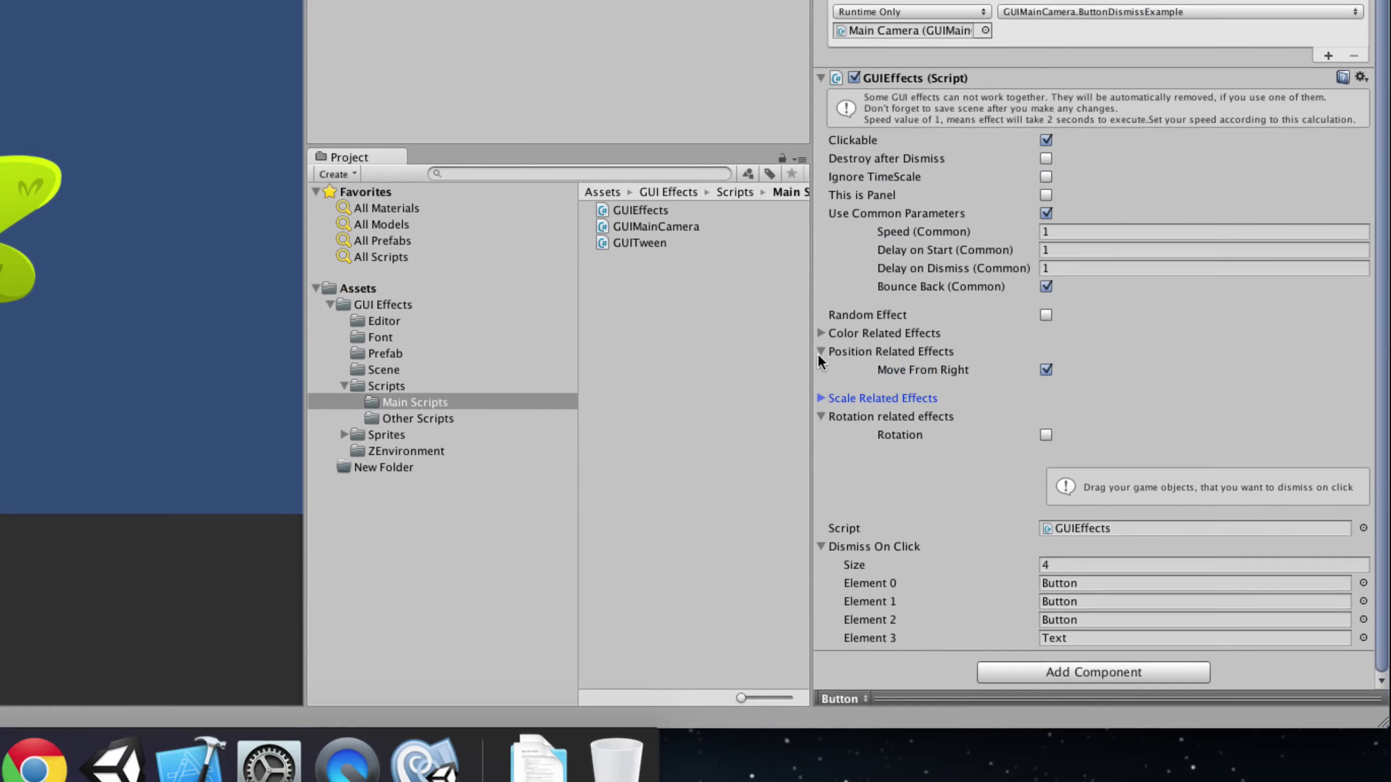
pyautogui.click(820, 351)
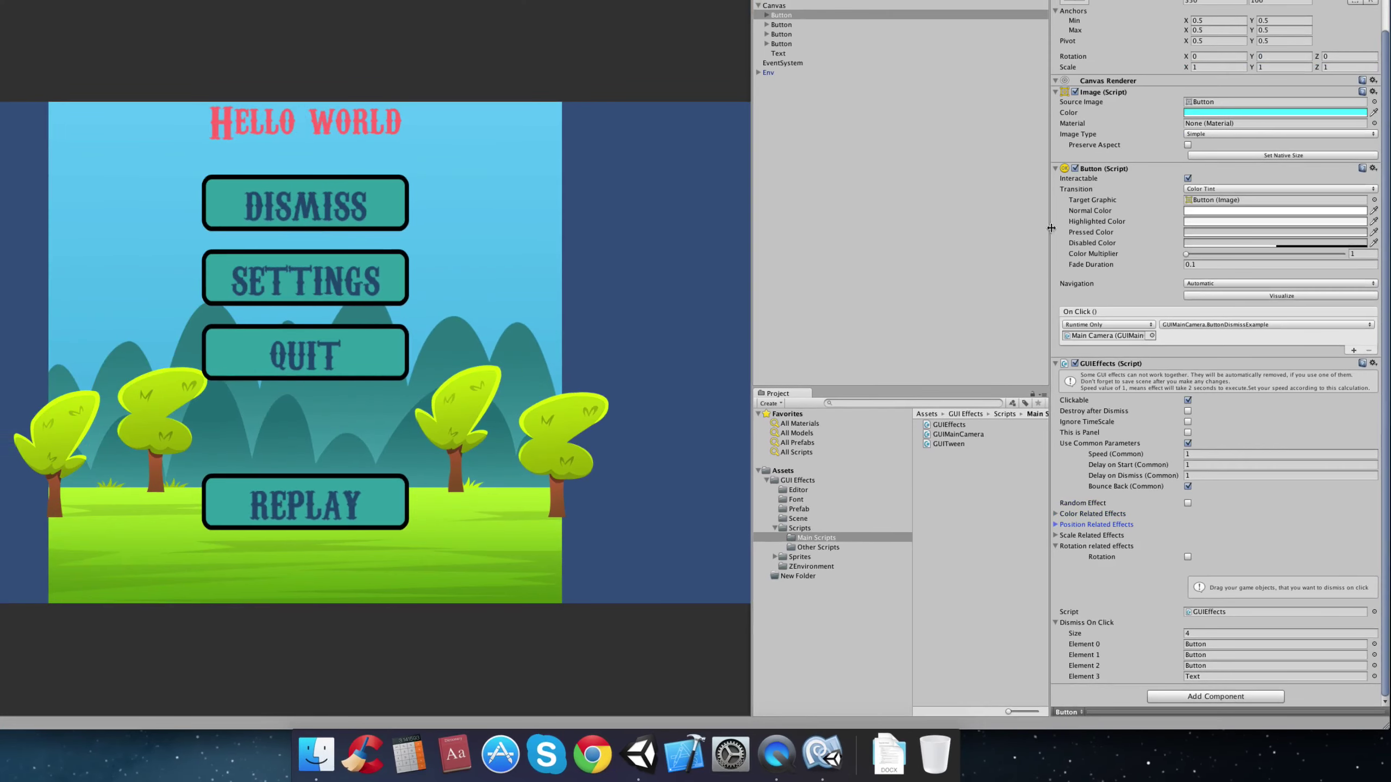
# Turn off Random Effect on the SETTINGS button and set its common Delay on Start and Delay on Dismiss to 2.
pyautogui.click(789, 24)
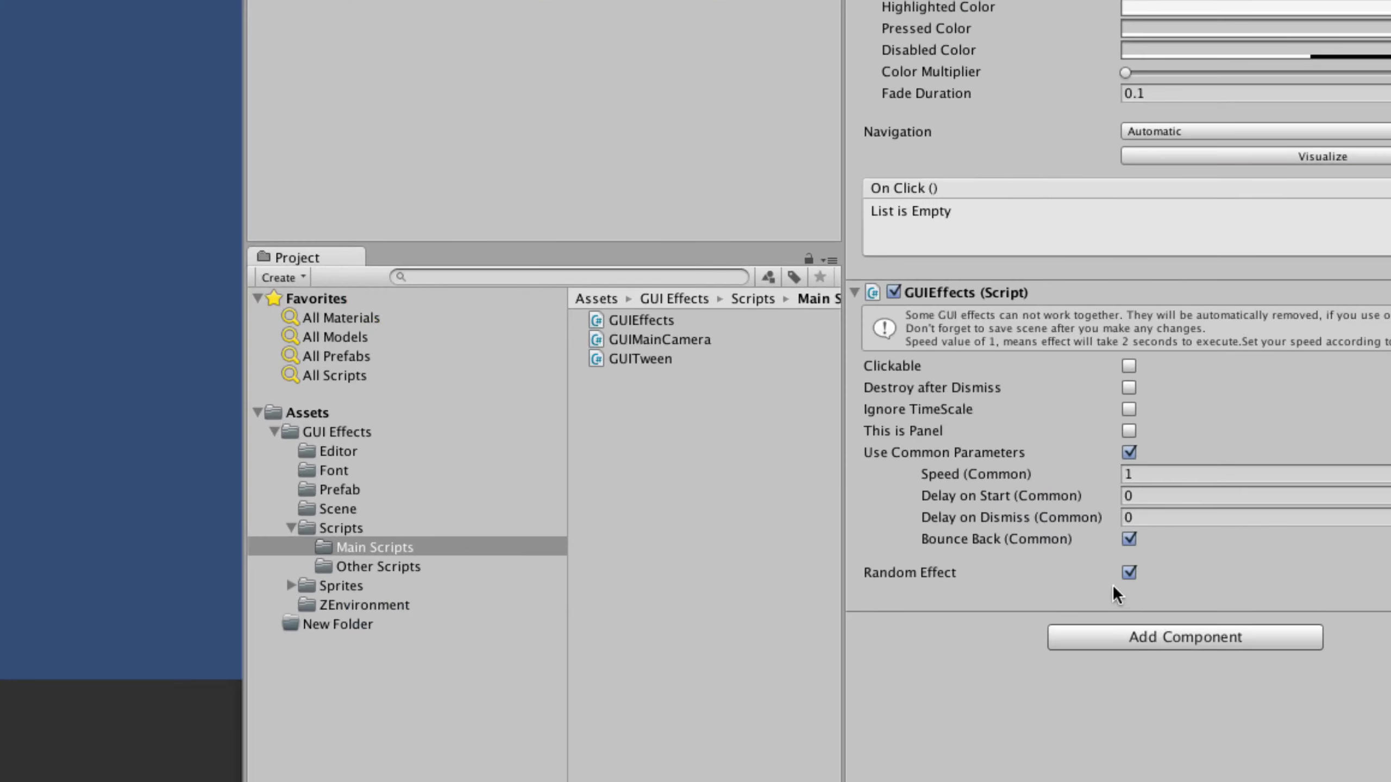
pyautogui.click(1191, 550)
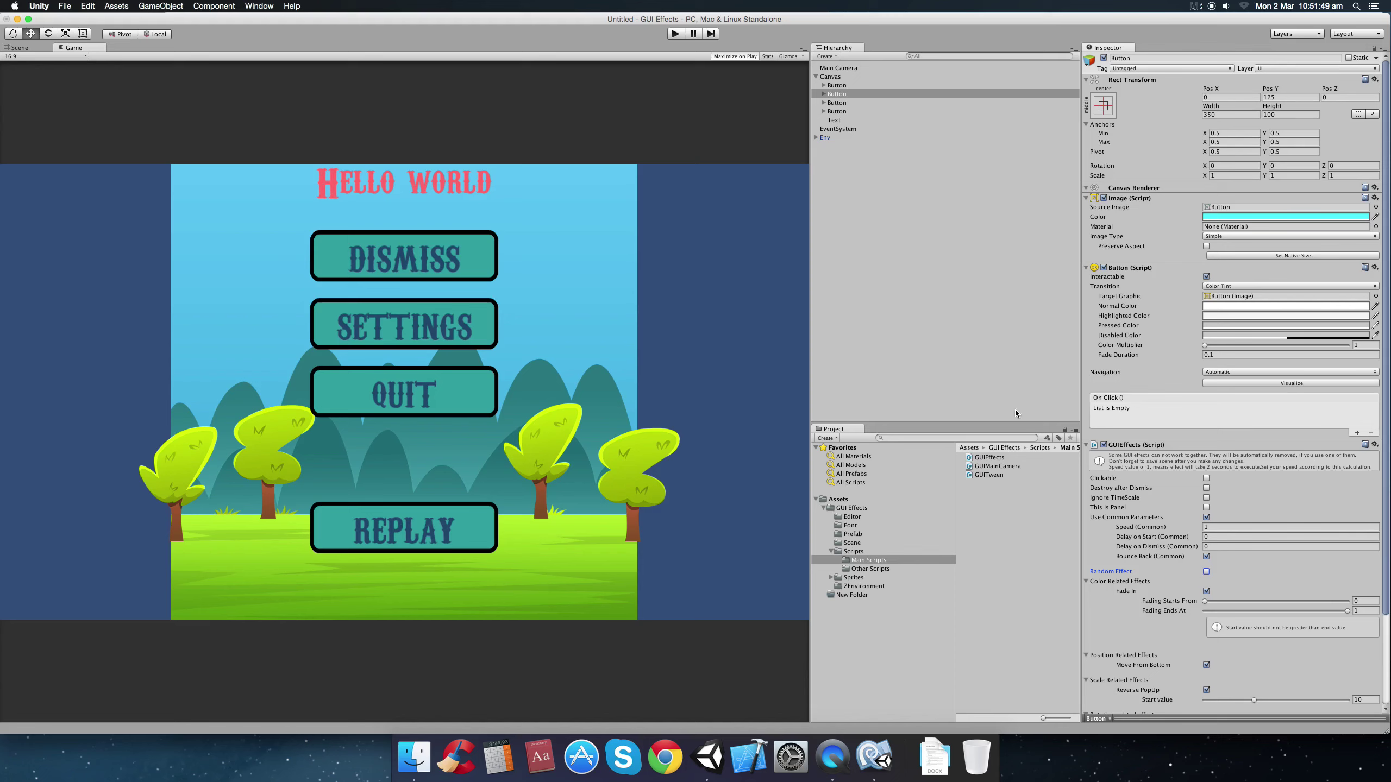
pyautogui.click(1225, 535)
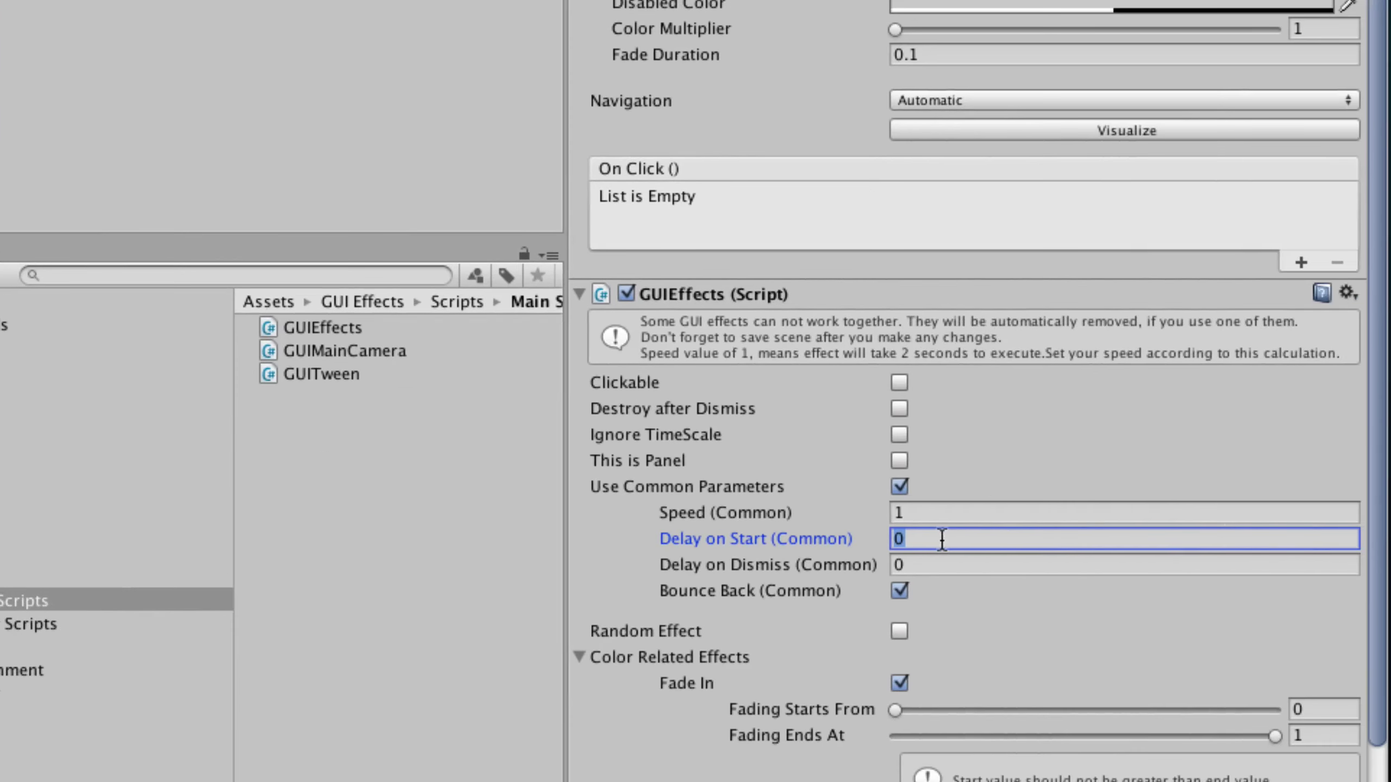
pyautogui.click(1215, 540)
pyautogui.doubleClick(938, 539)
pyautogui.write('2')
pyautogui.click(926, 565)
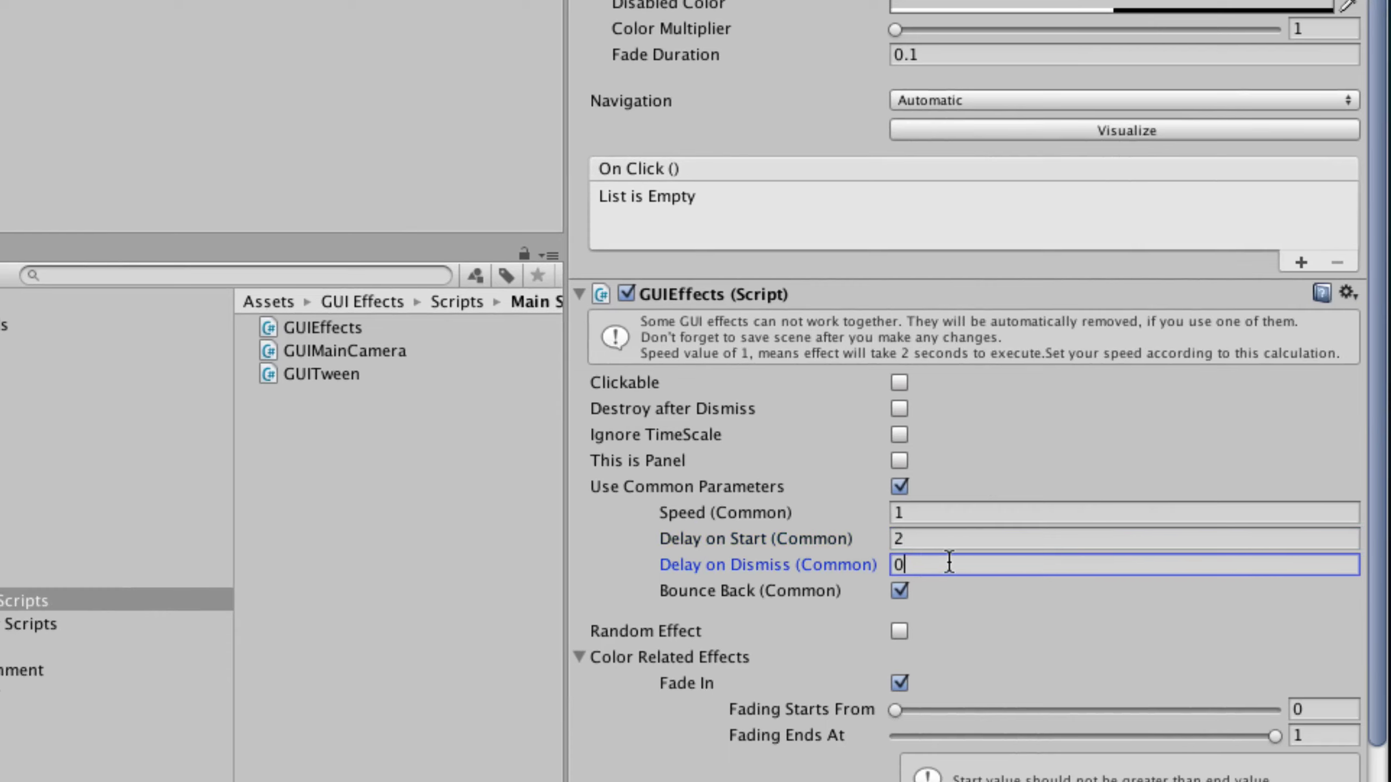
pyautogui.write('2')
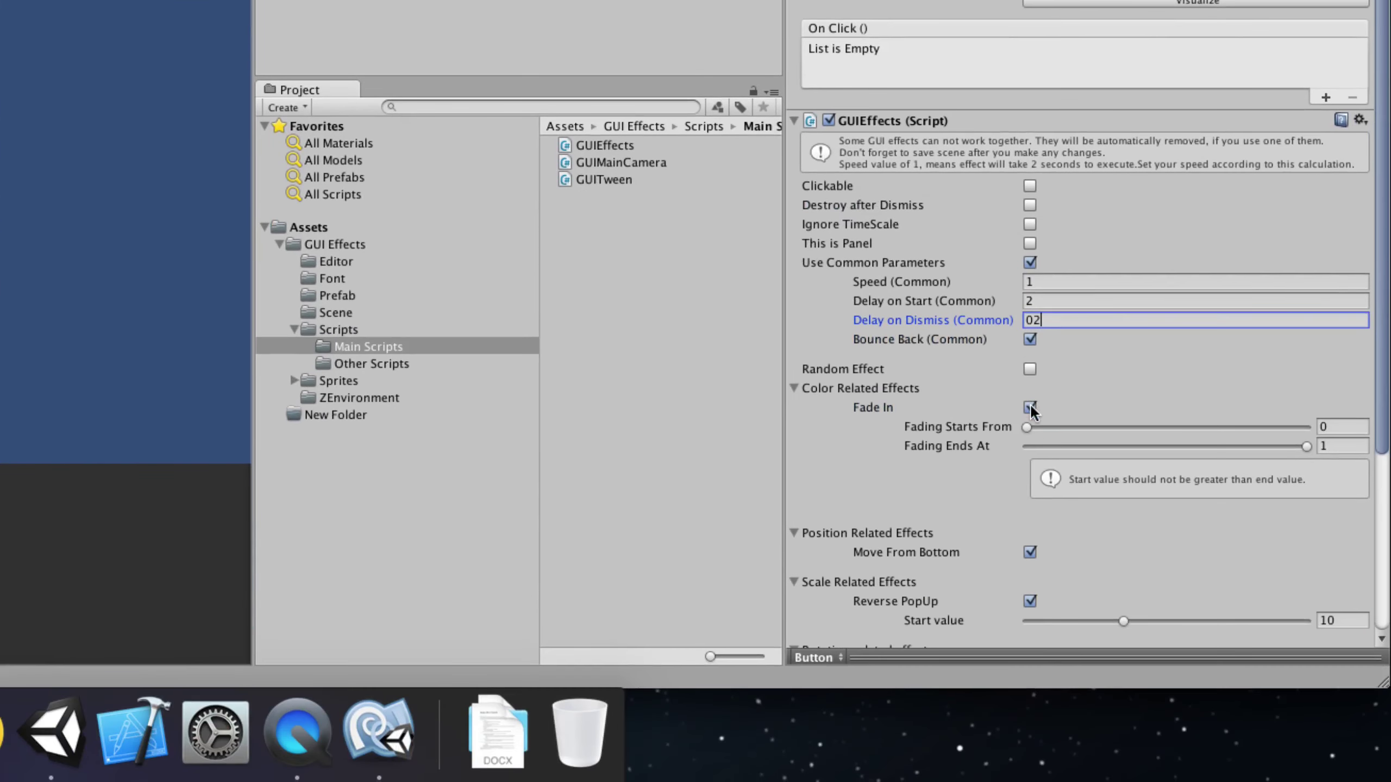
# Turn off the SETTINGS button's Fade In, collapse its Color Related Effects and replace Move From Bottom with Move From Right.
pyautogui.click(1030, 408)
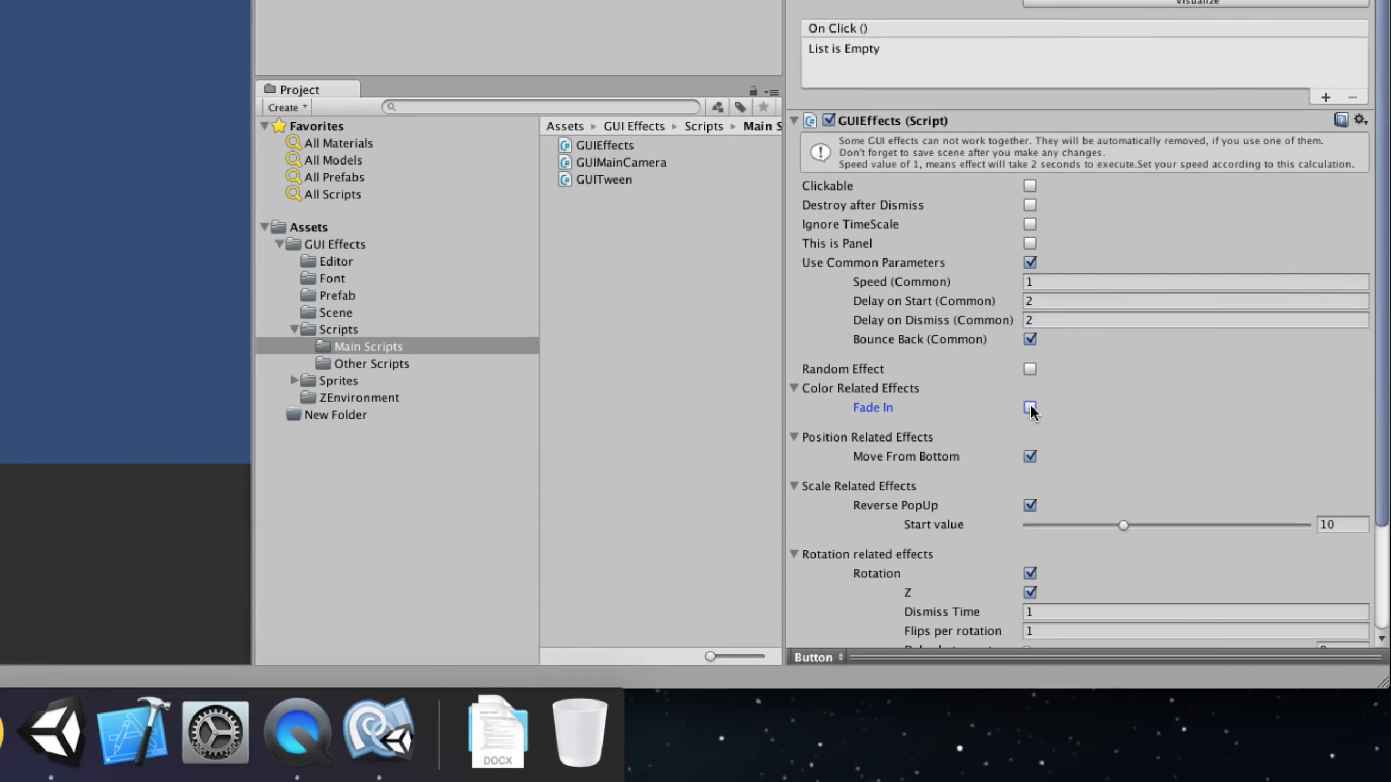
pyautogui.click(792, 389)
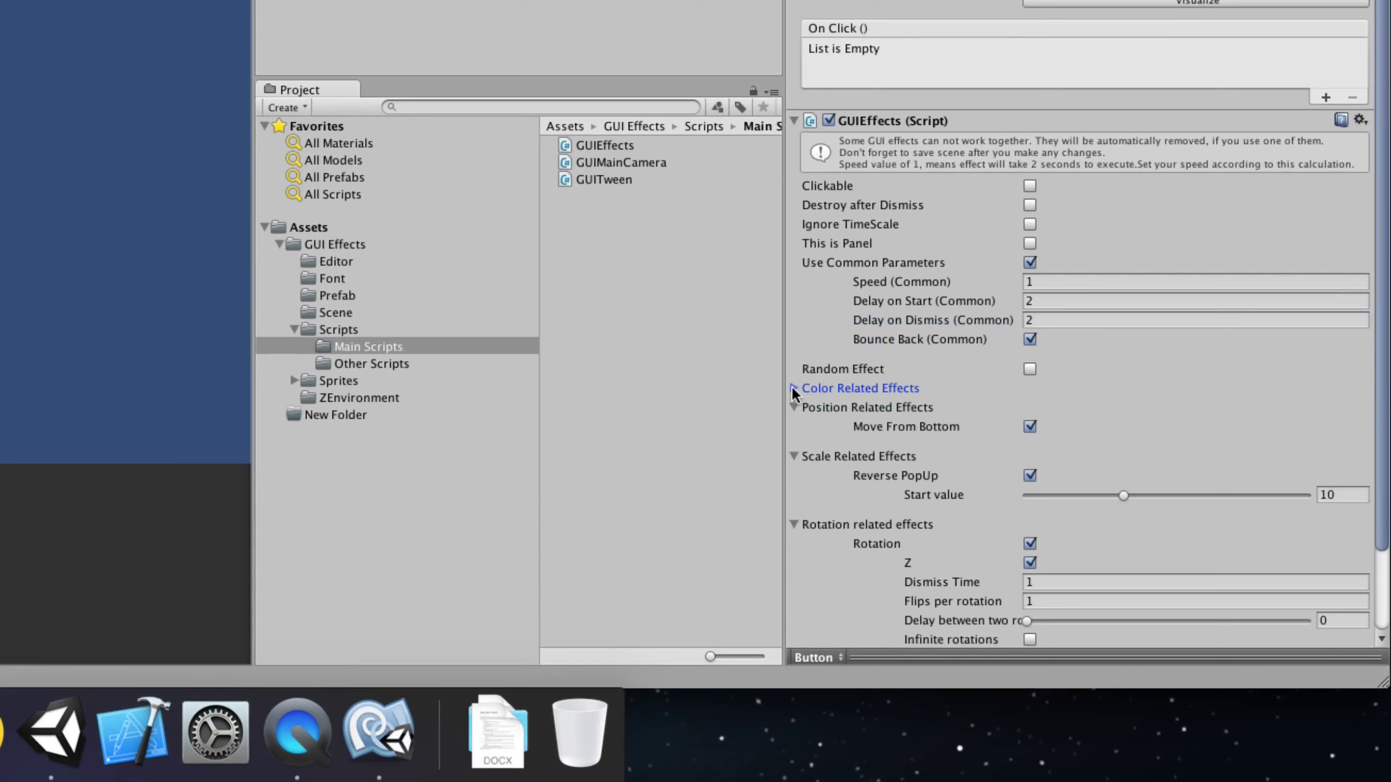
pyautogui.click(1029, 427)
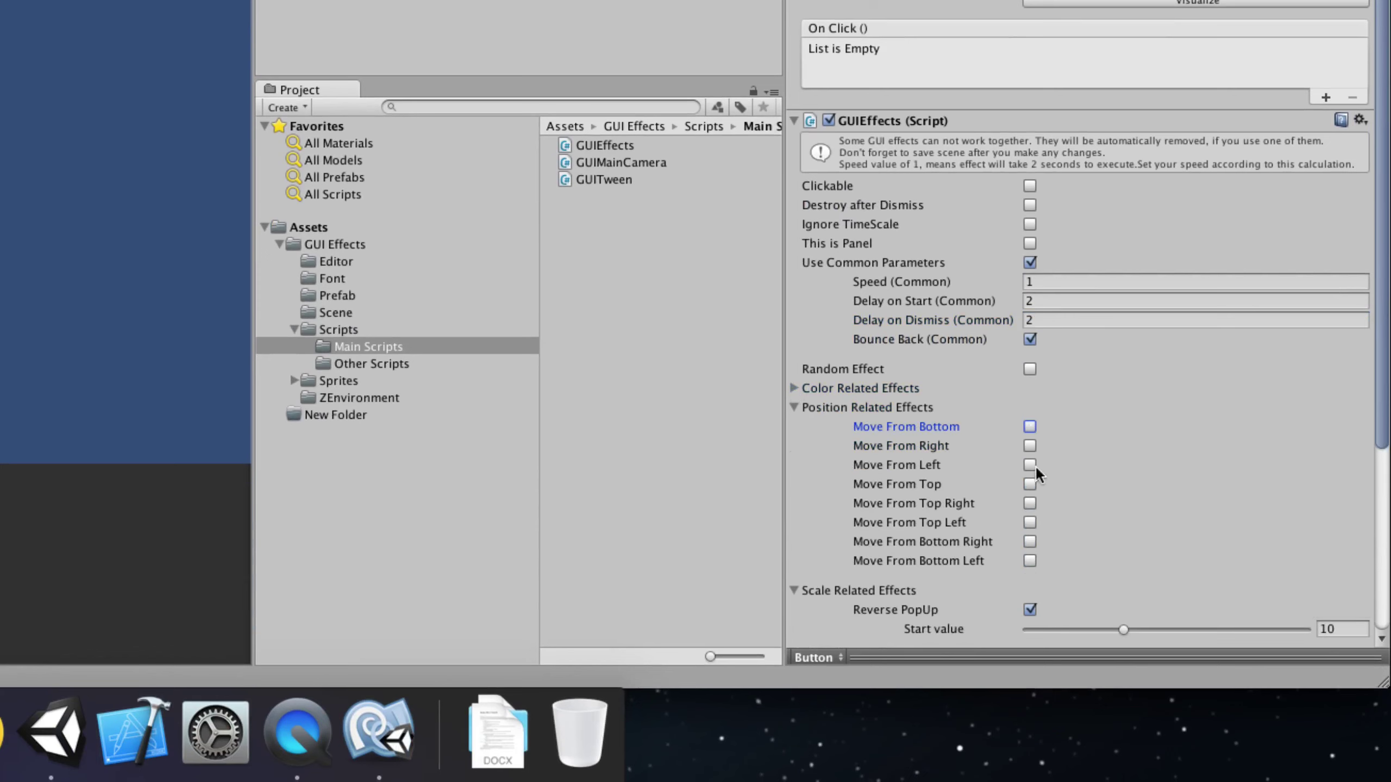
pyautogui.click(1029, 446)
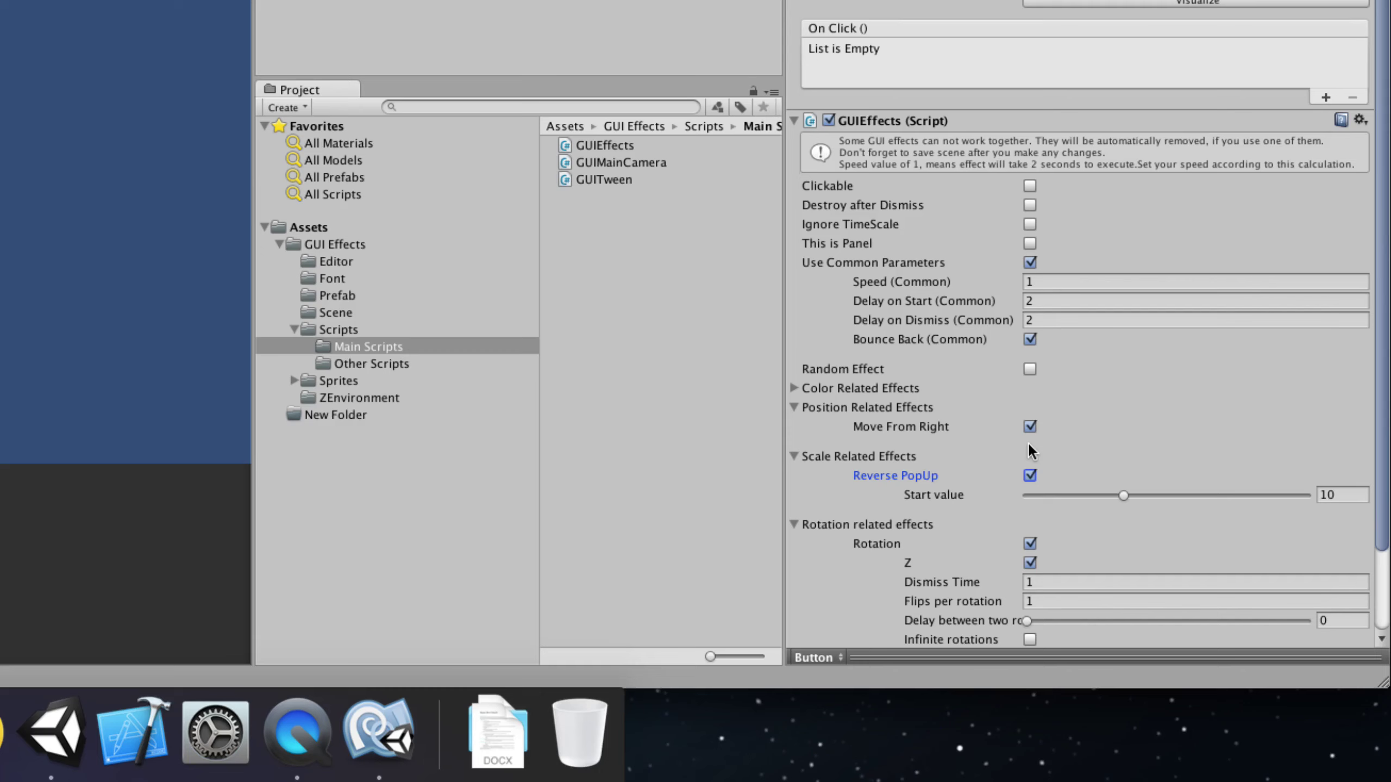
# Replace Reverse PopUp with PopUp for the SETTINGS button, turn off its Rotation and collapse the rotation effects.
pyautogui.click(1029, 476)
pyautogui.click(1029, 469)
pyautogui.click(1029, 543)
pyautogui.click(794, 523)
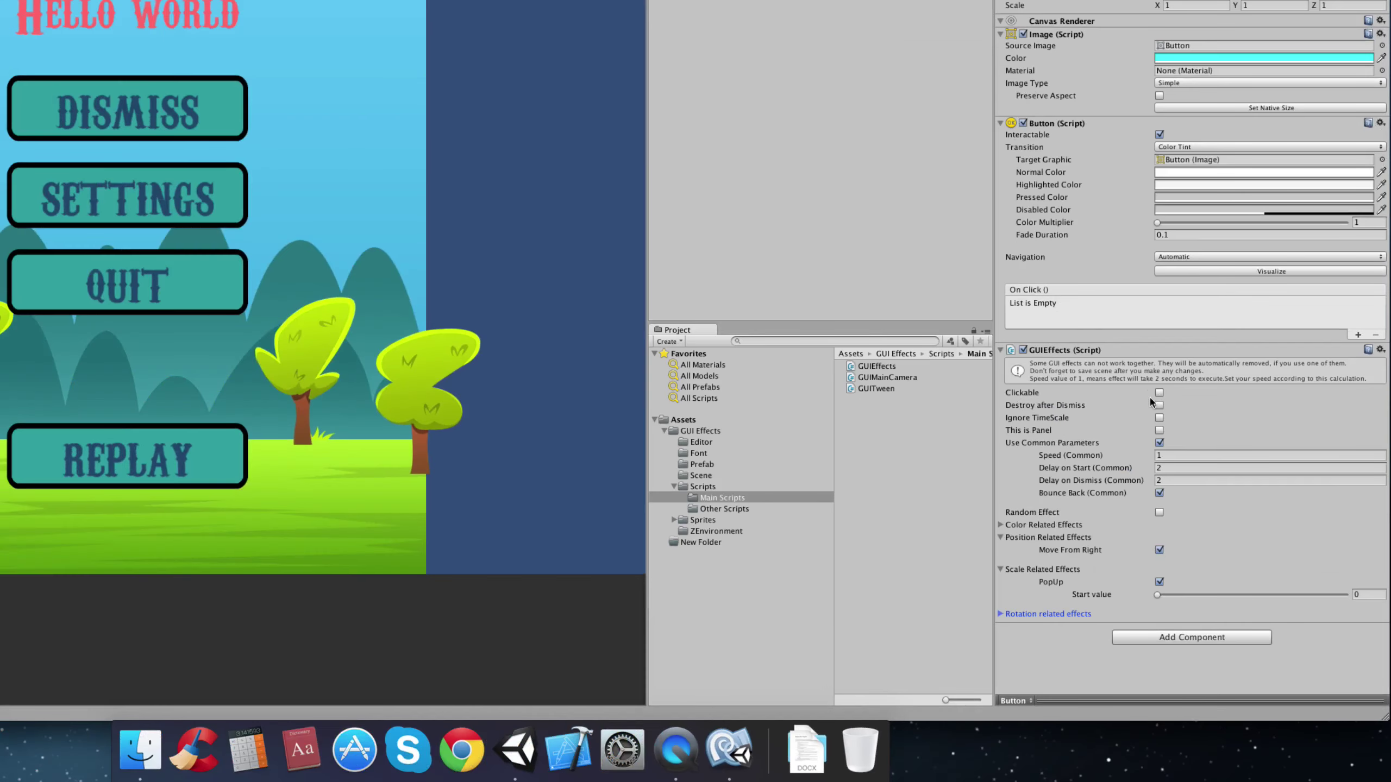
# Turn off Random Effect on the QUIT button and set its common Delay on Start and Delay on Dismiss to 3.
pyautogui.click(681, 56)
pyautogui.click(1160, 512)
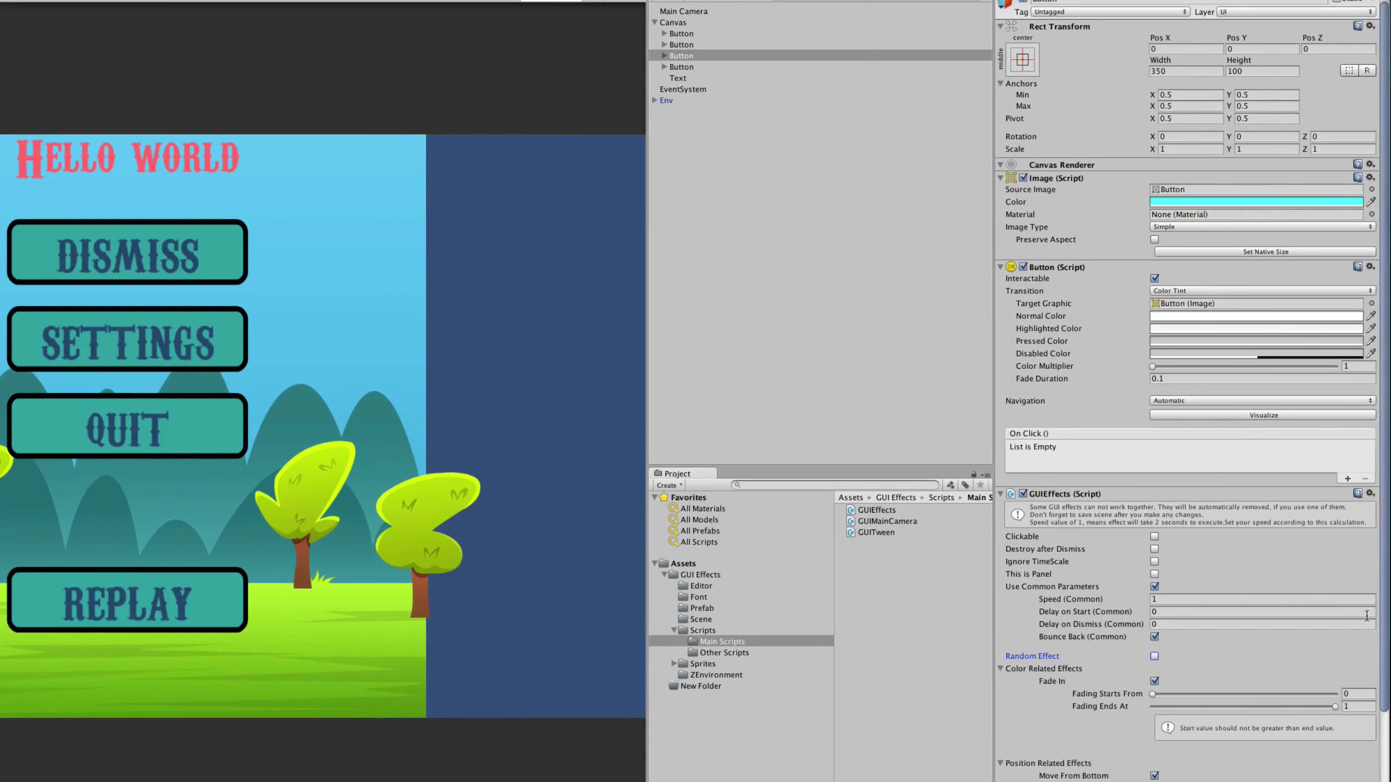
pyautogui.click(1185, 611)
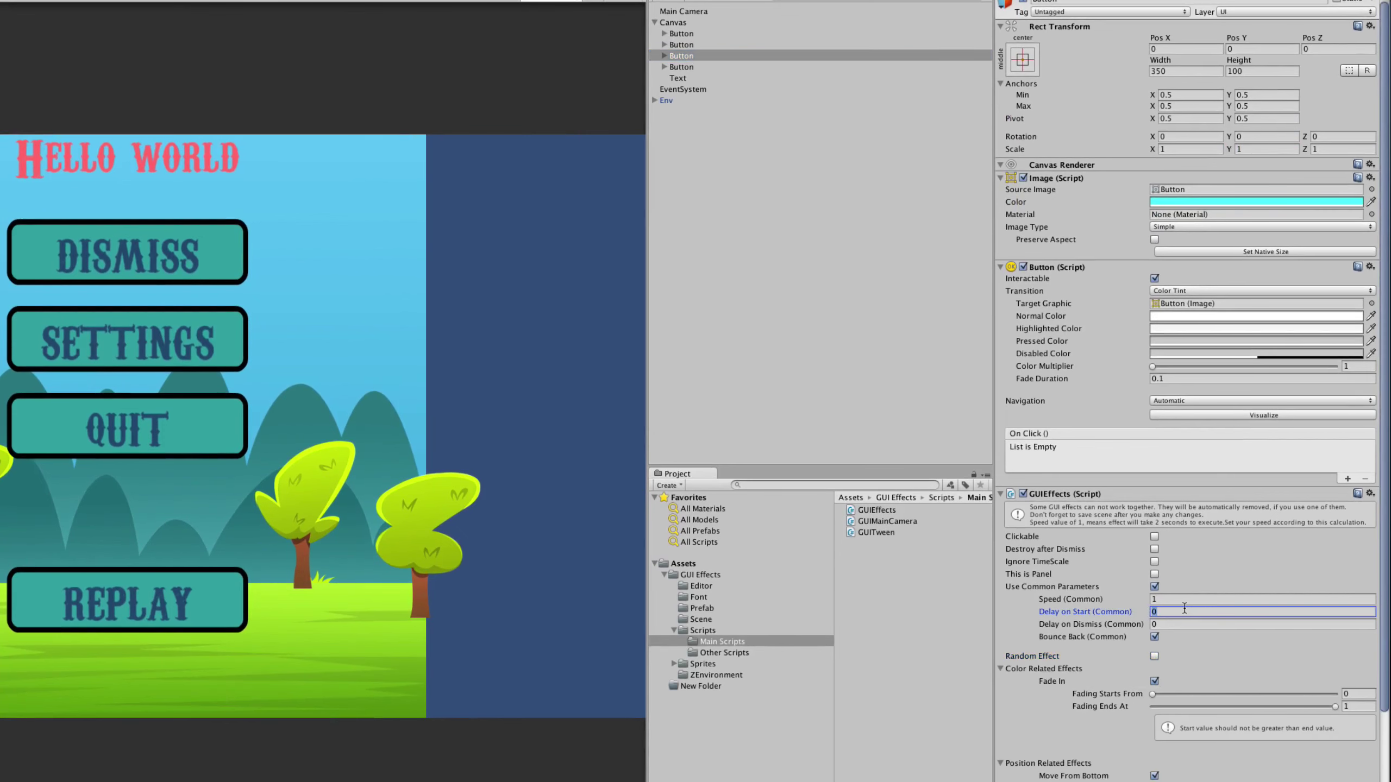
pyautogui.click(1179, 625)
pyautogui.write('3')
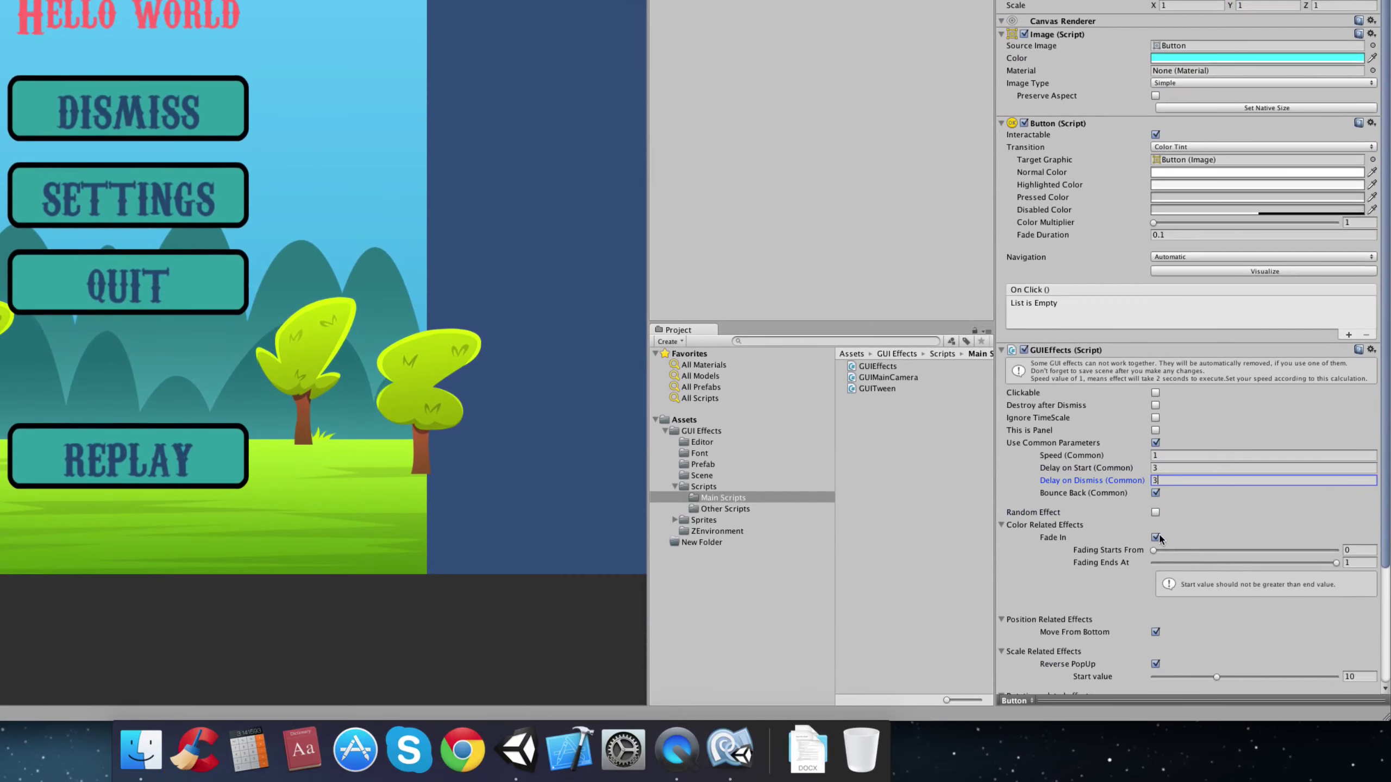
# Turn off Fade In and Rotation for the QUIT button and collapse its color and rotation effect sections.
pyautogui.click(1155, 537)
pyautogui.click(999, 525)
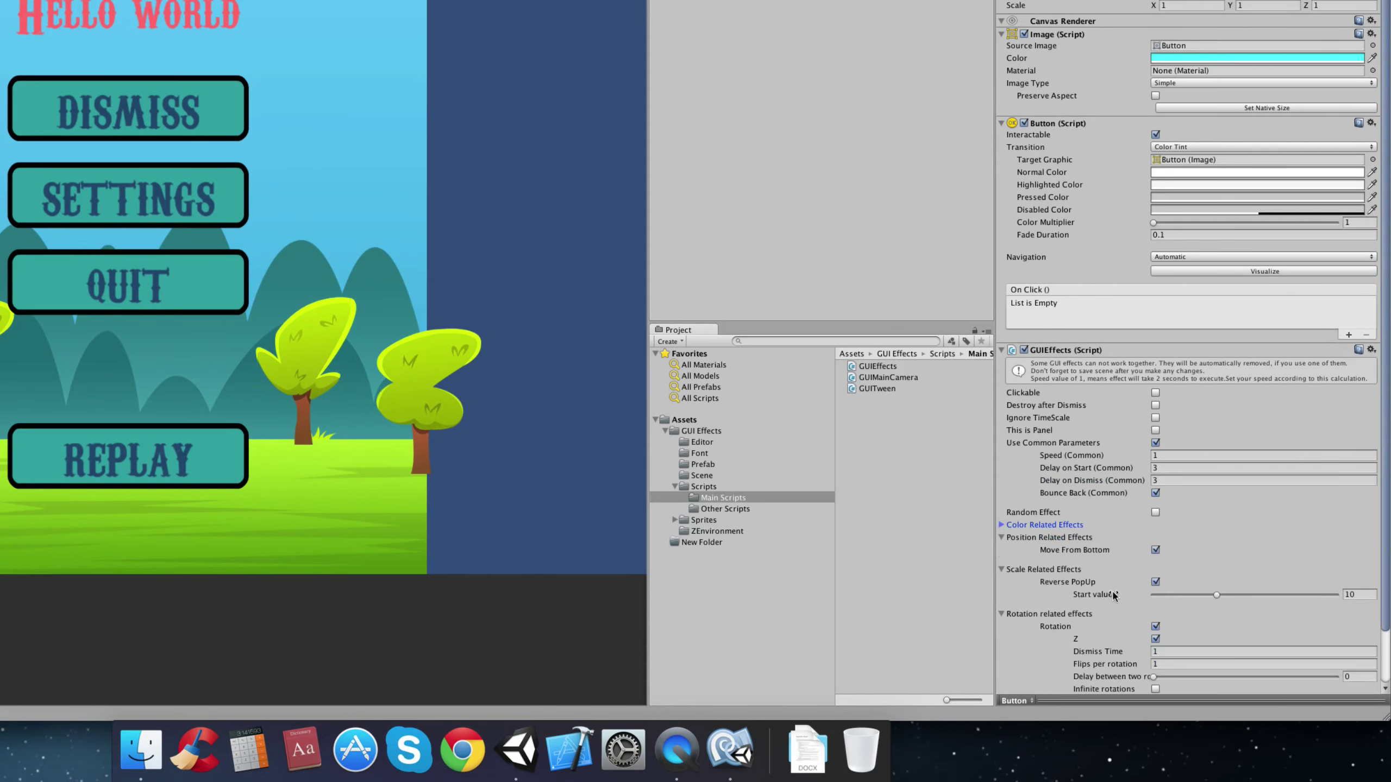
pyautogui.click(1156, 626)
pyautogui.click(1001, 614)
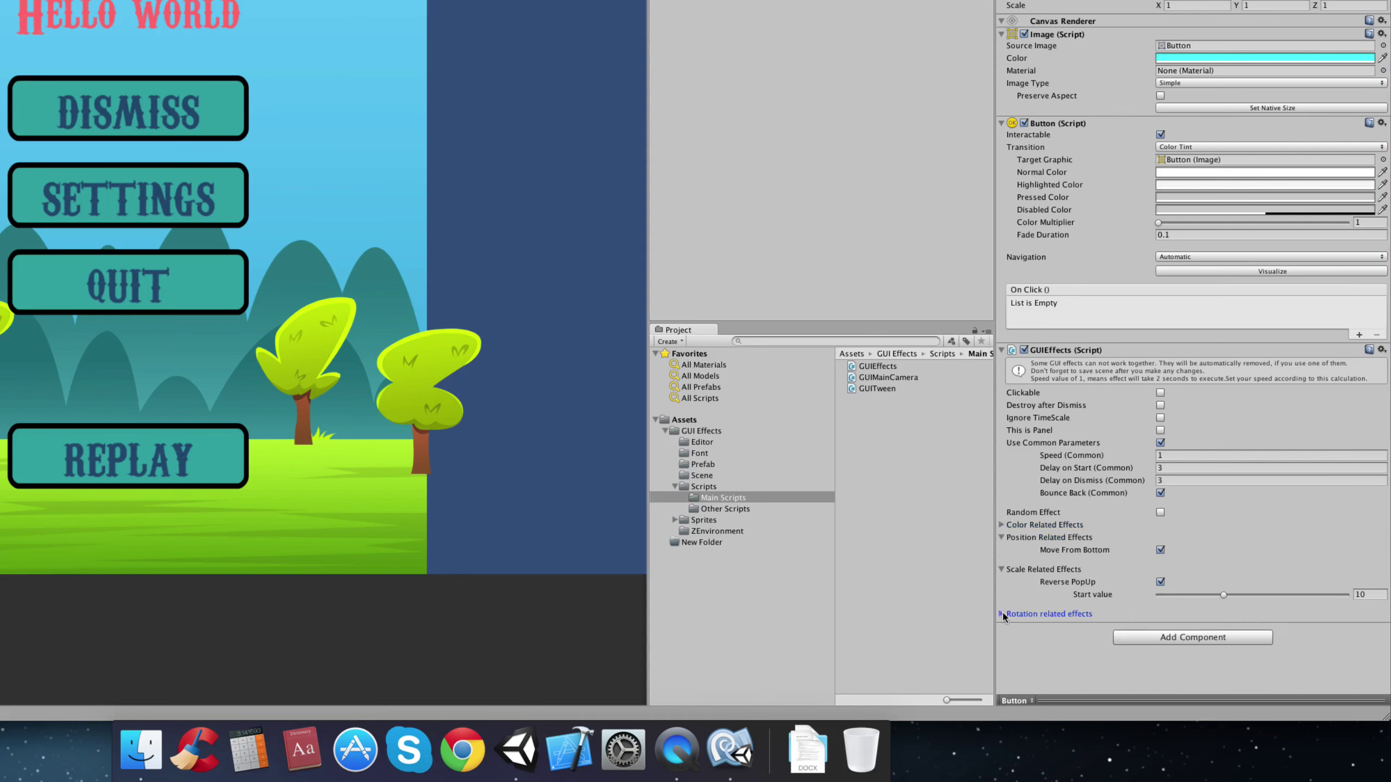
# Switch the QUIT button from Reverse PopUp to PopUp and from Move From Bottom to Move From Right, collapsing both sections.
pyautogui.click(1160, 582)
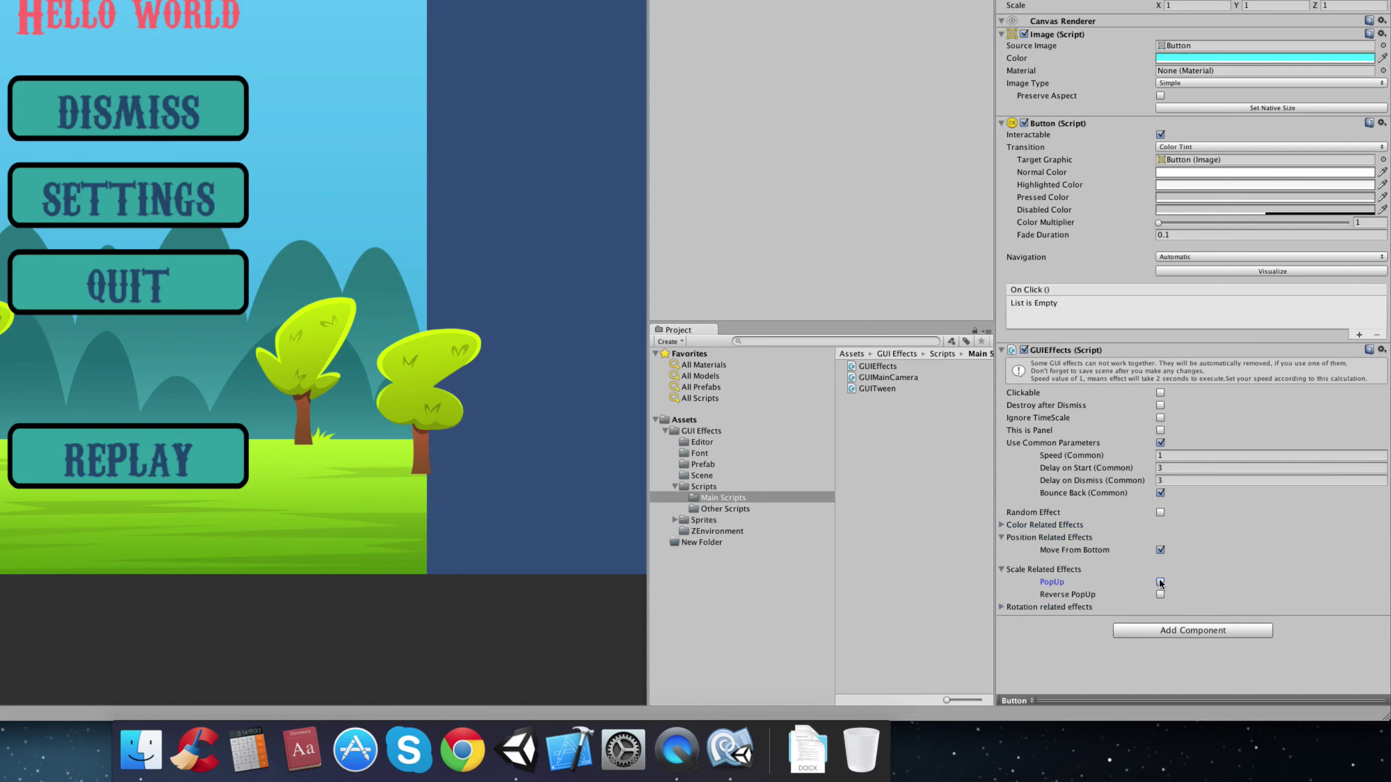
pyautogui.click(1001, 570)
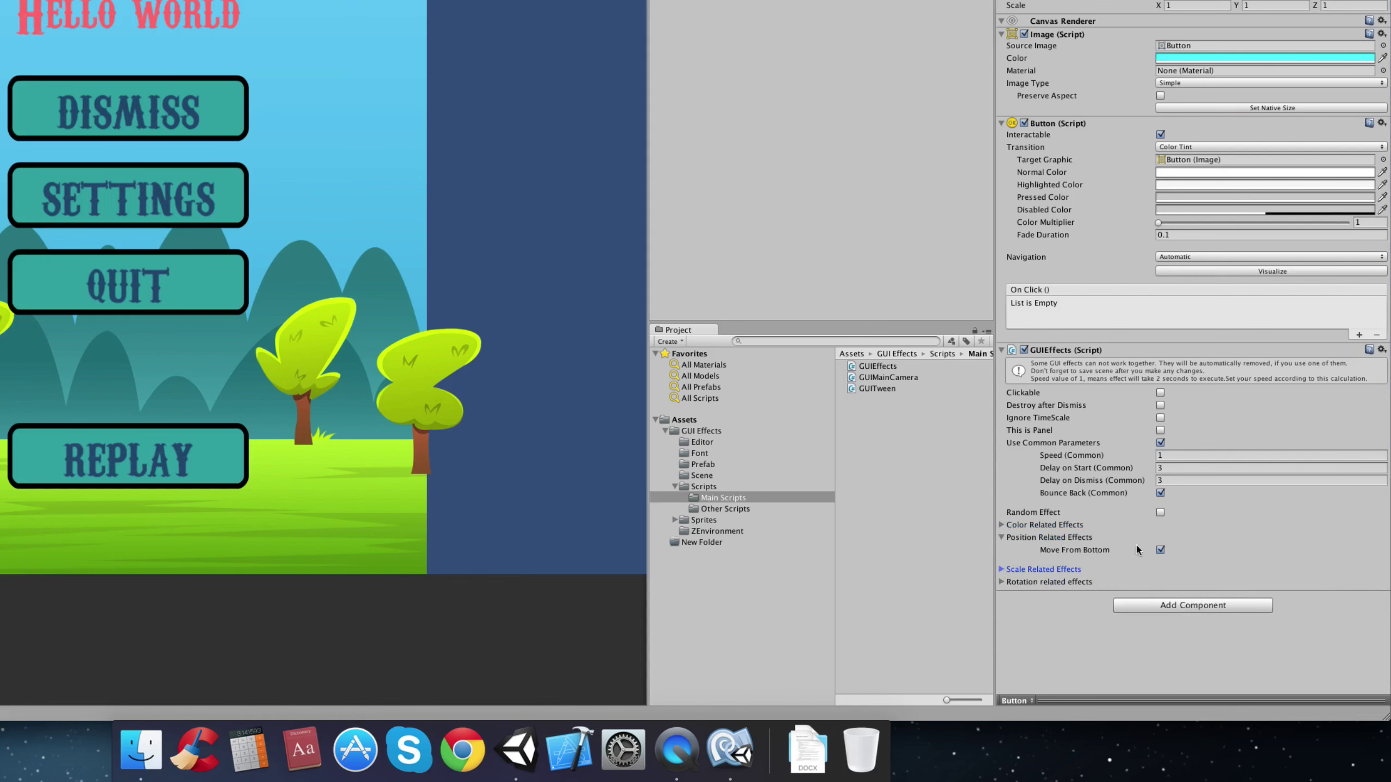
pyautogui.click(1160, 549)
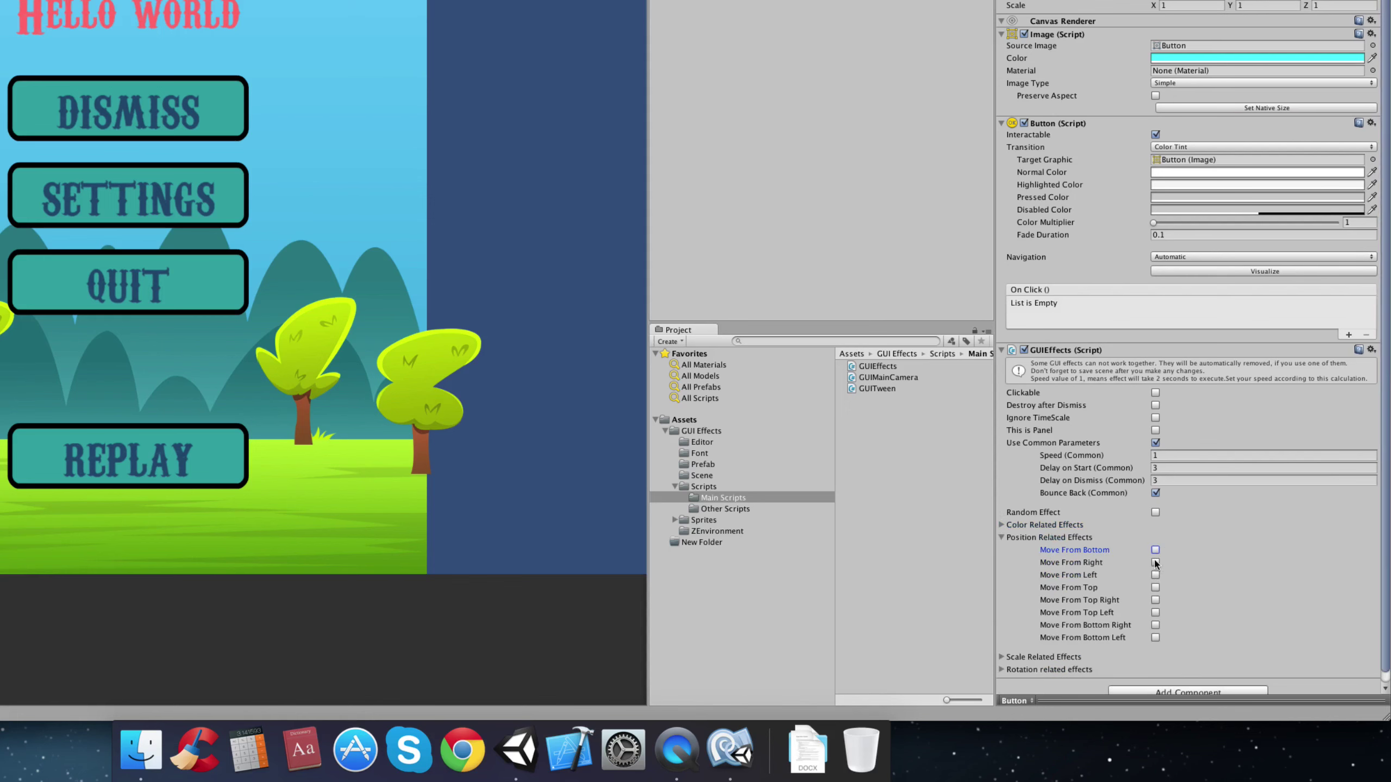
pyautogui.click(1160, 562)
pyautogui.click(1002, 537)
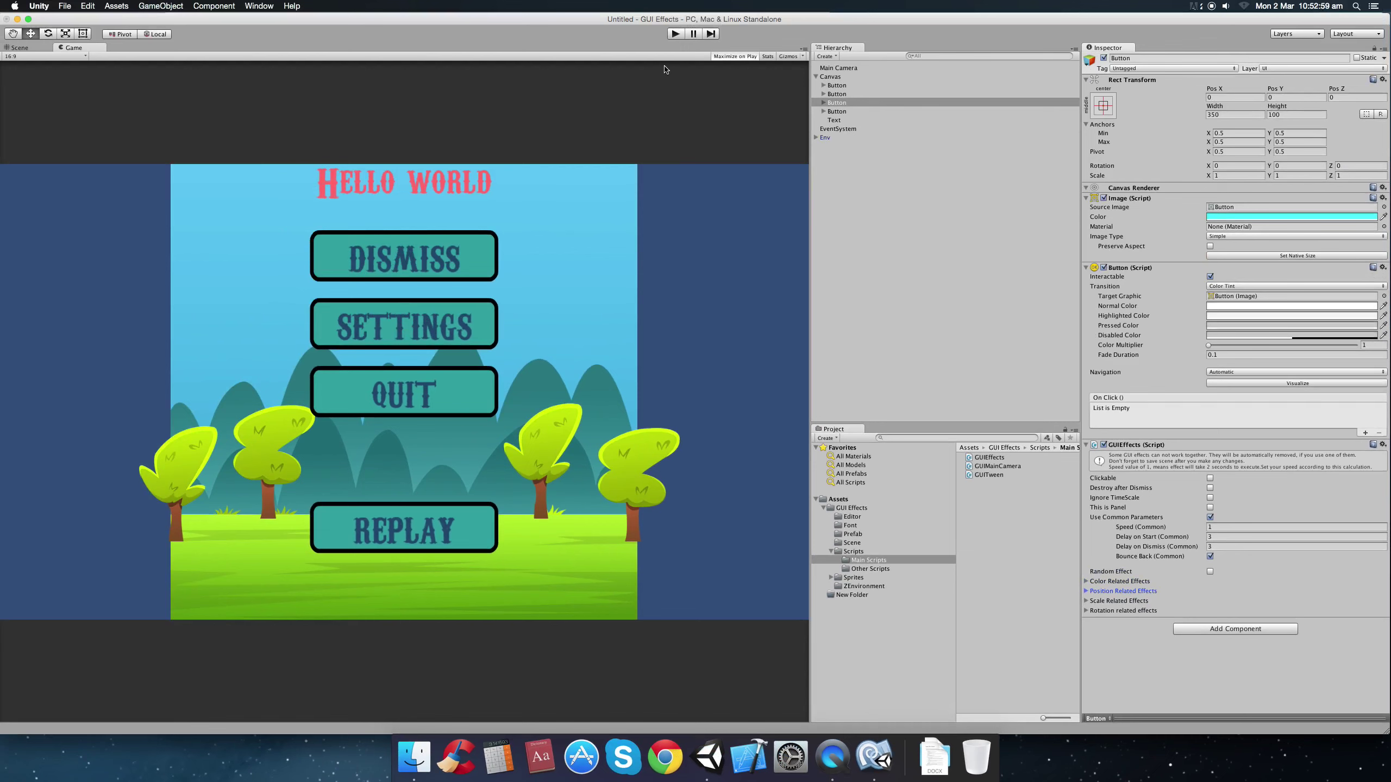
# Run the scene twice to check the staggered button effects, testing DISMISS and REPLAY, and stop playback.
pyautogui.click(674, 34)
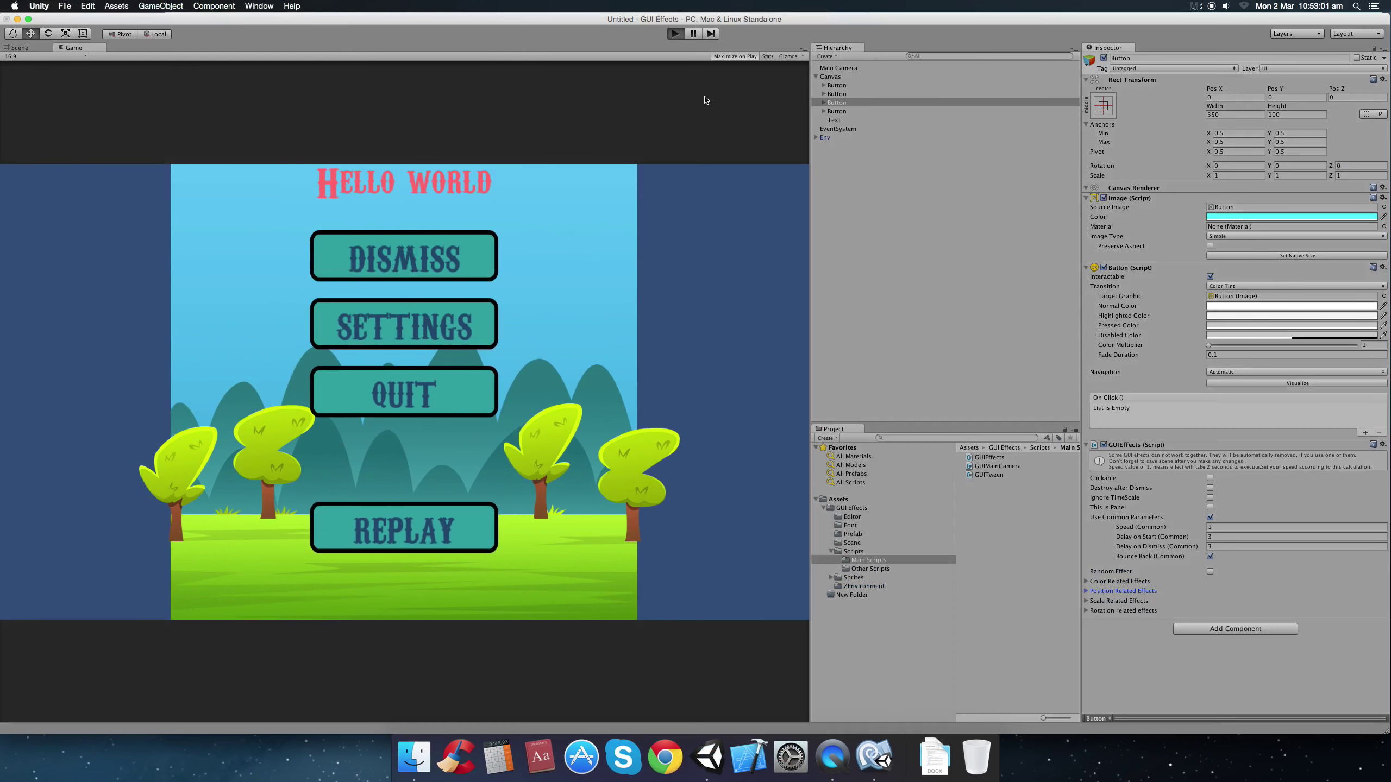
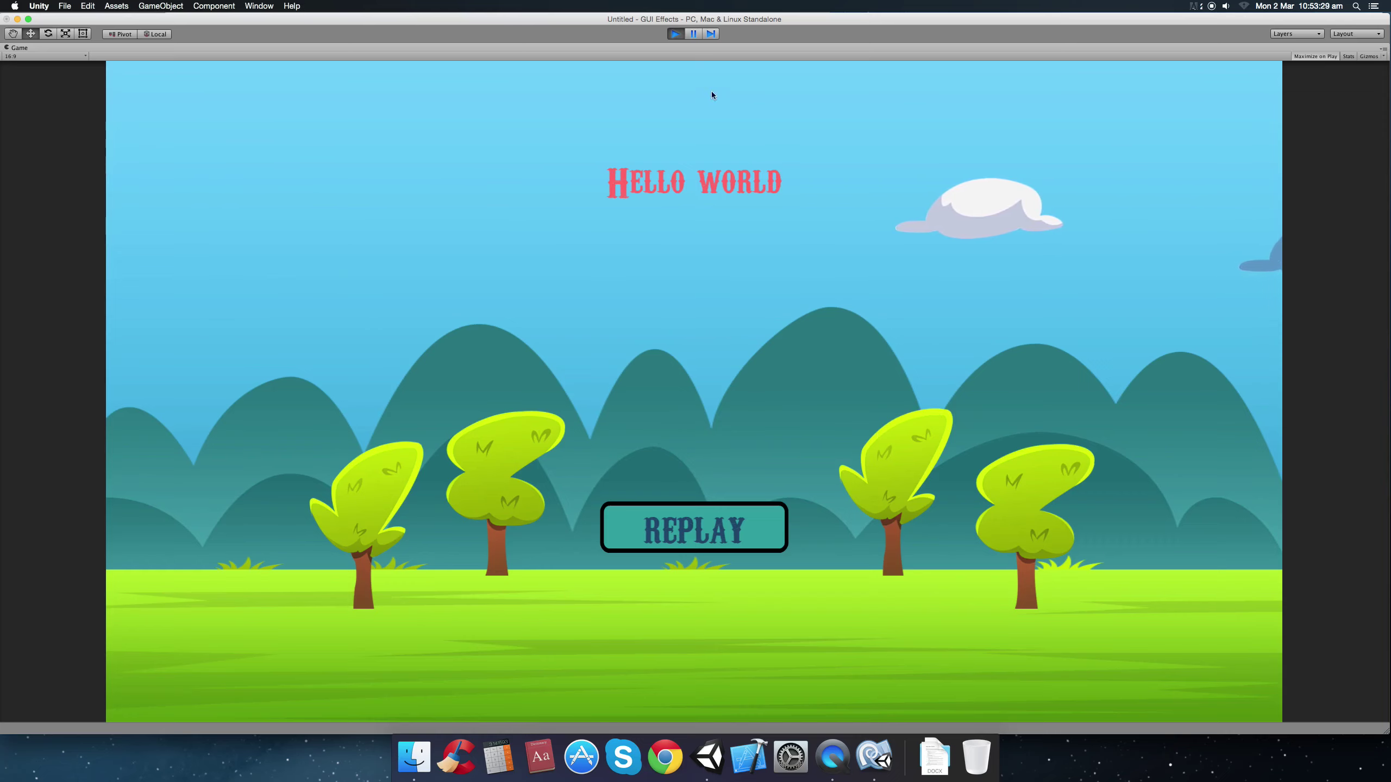
pyautogui.click(676, 34)
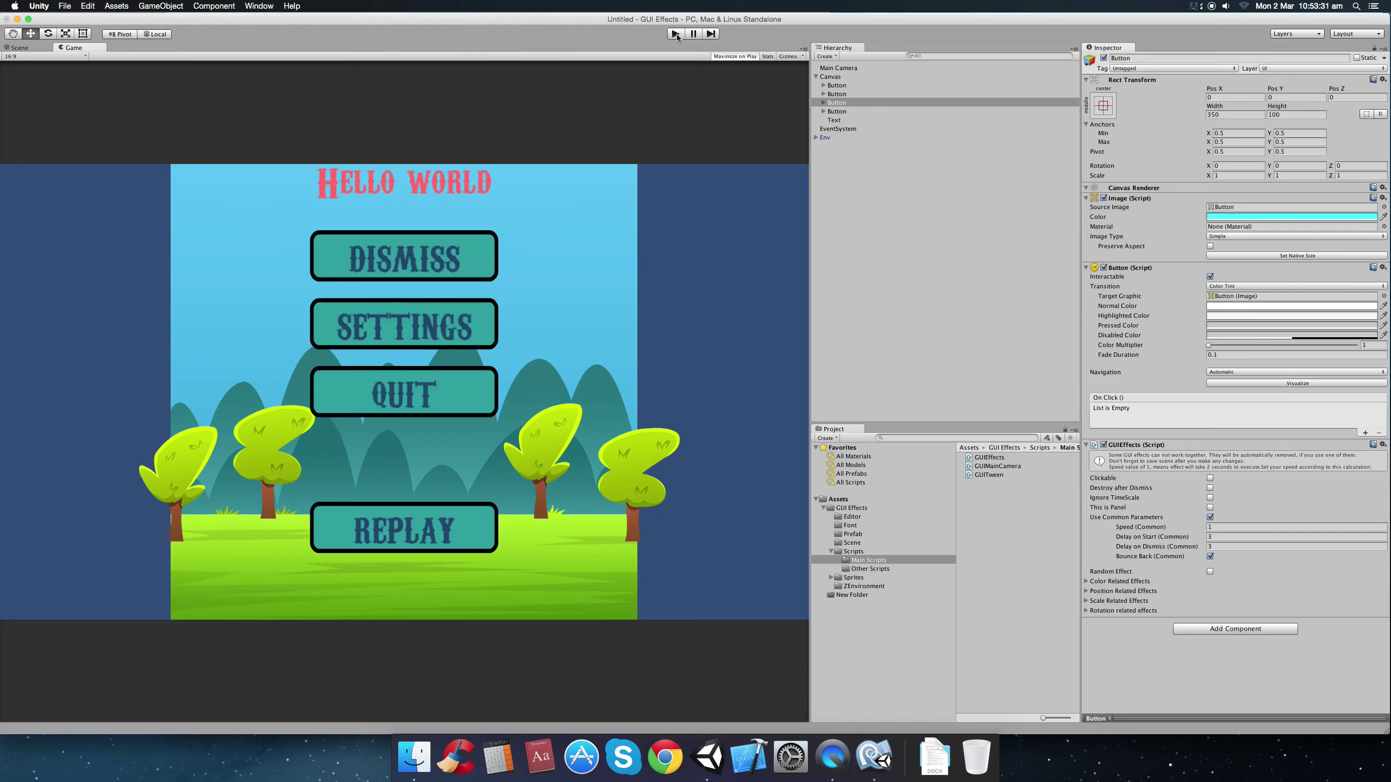
pyautogui.press('super+p')
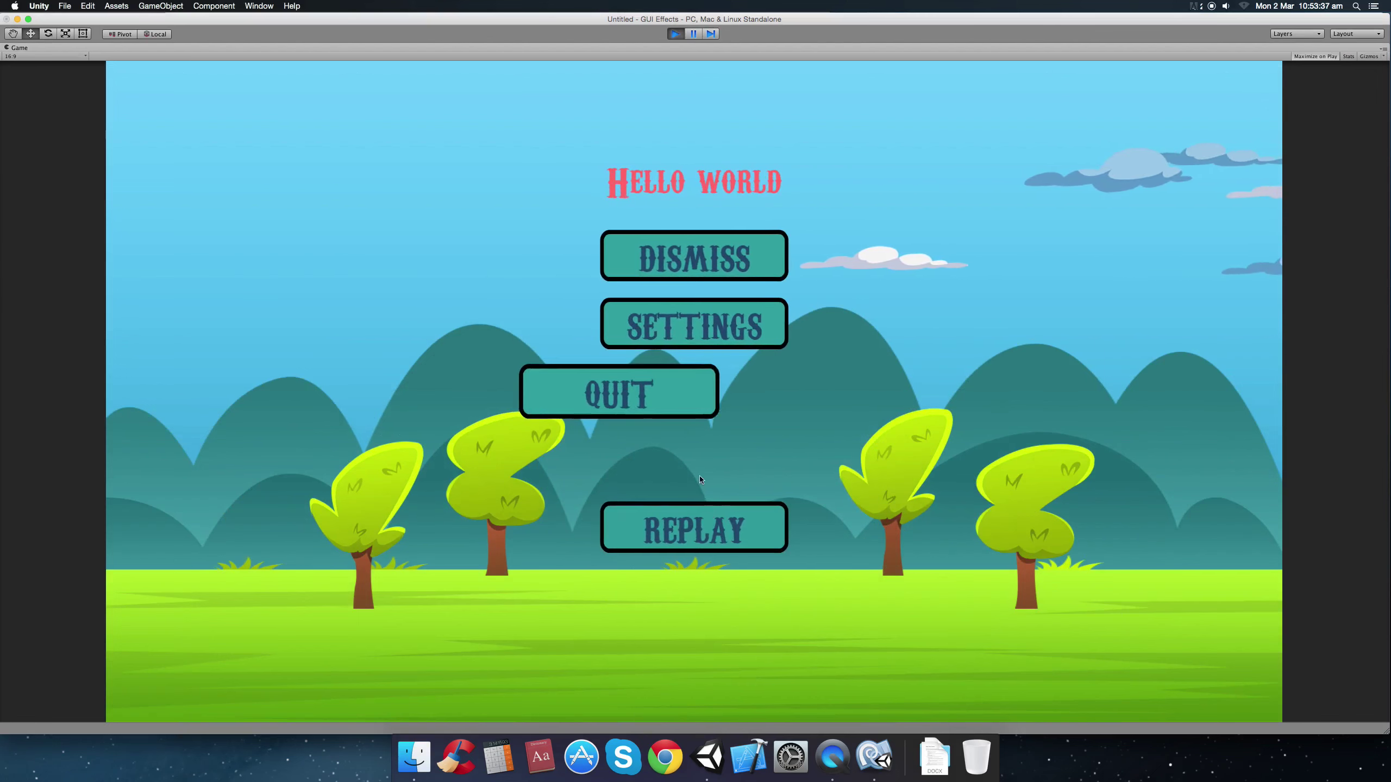
pyautogui.click(669, 263)
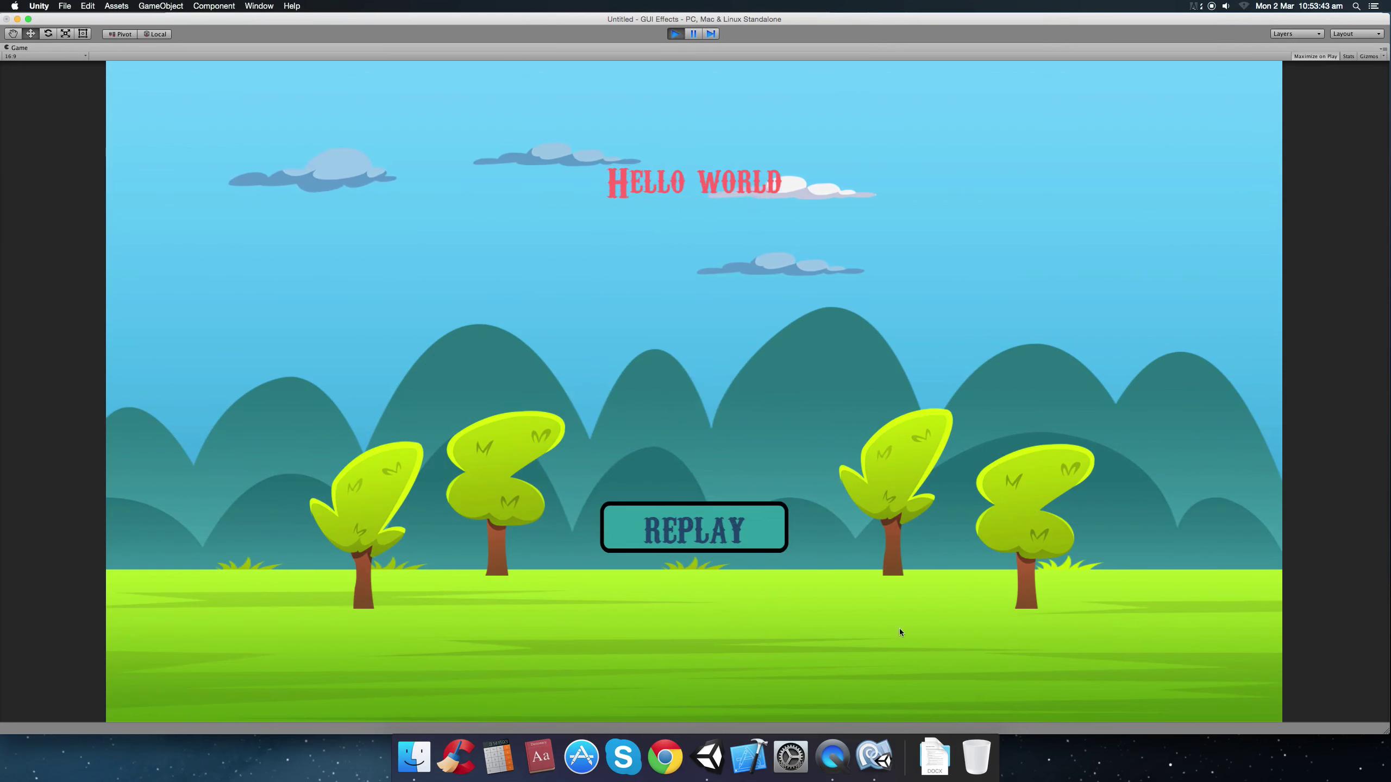
pyautogui.click(697, 532)
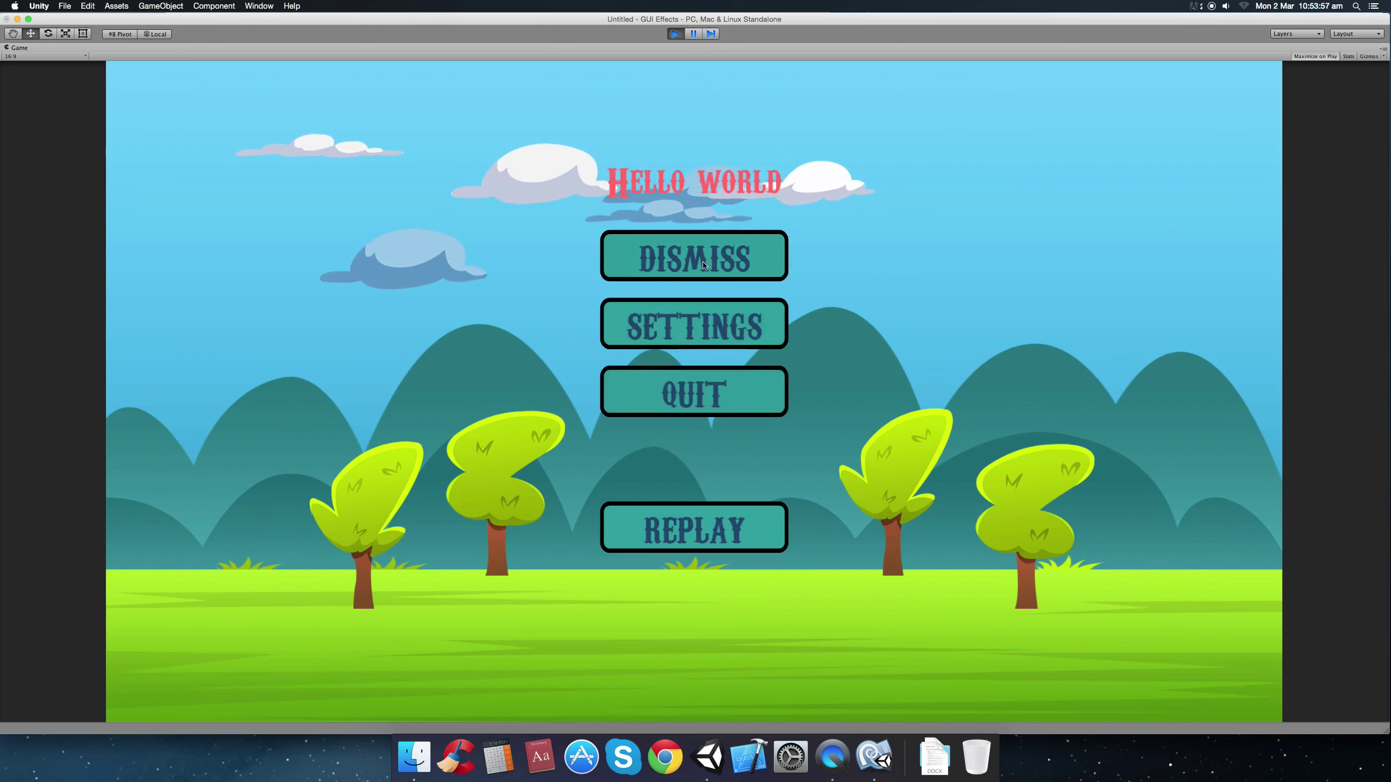
pyautogui.click(607, 263)
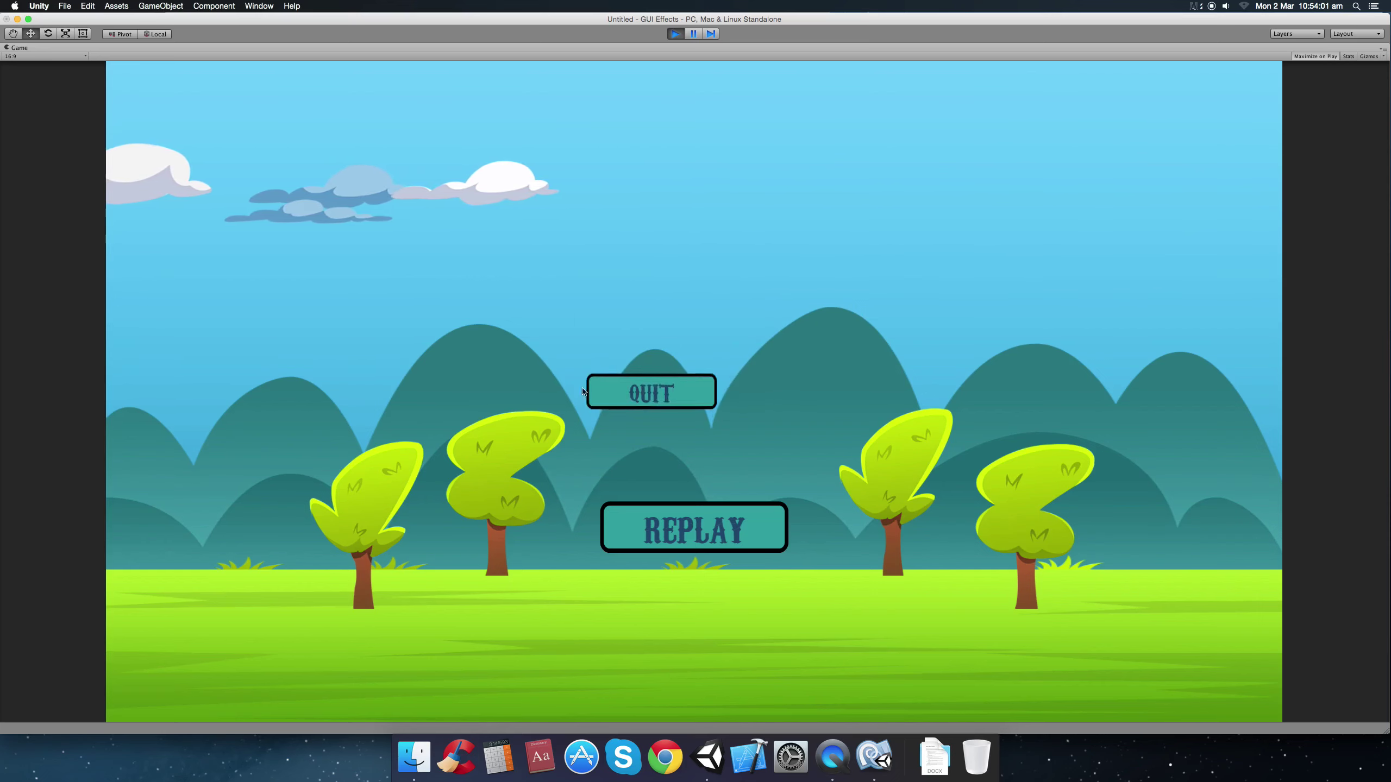
pyautogui.click(674, 34)
# Enable Random Effect in the DISMISS button's GUIEffects component.
pyautogui.click(830, 85)
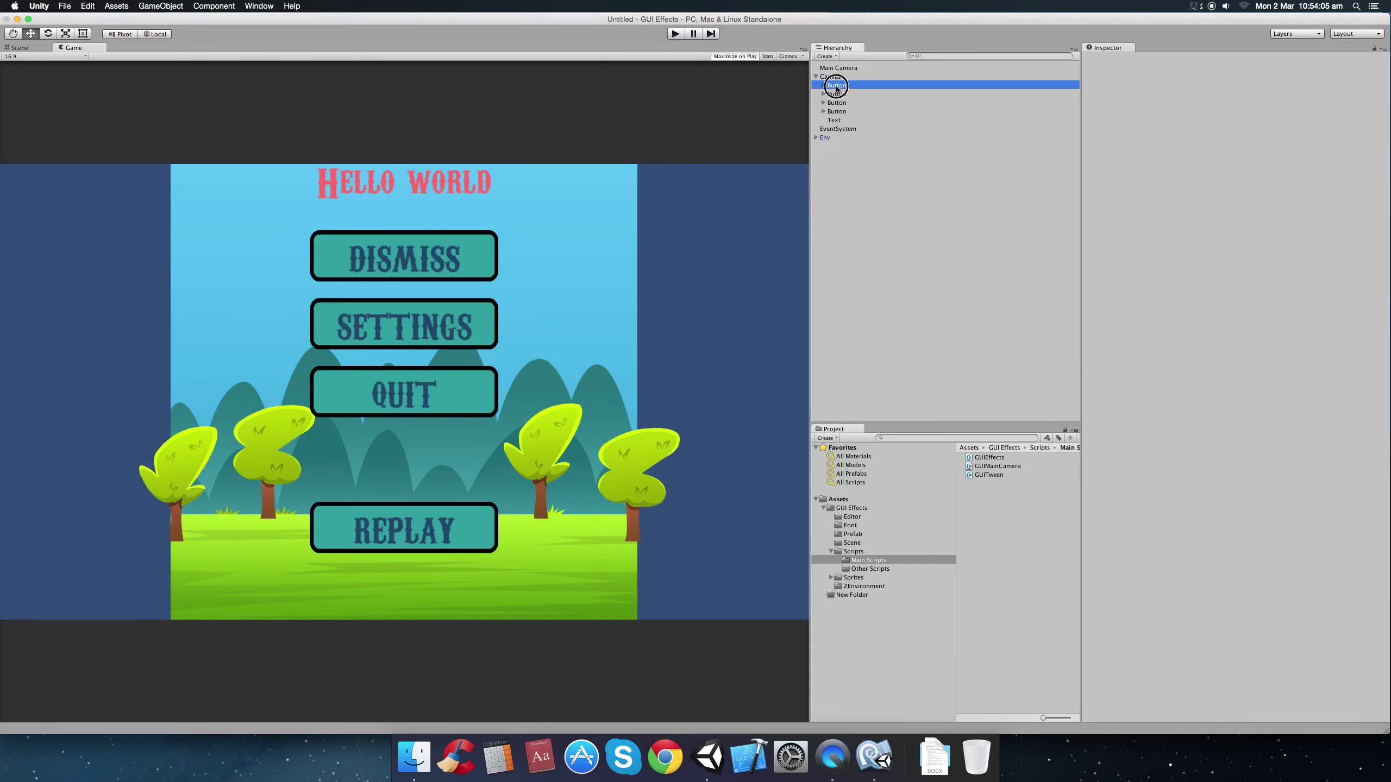
pyautogui.scroll(-2, 1243, 531)
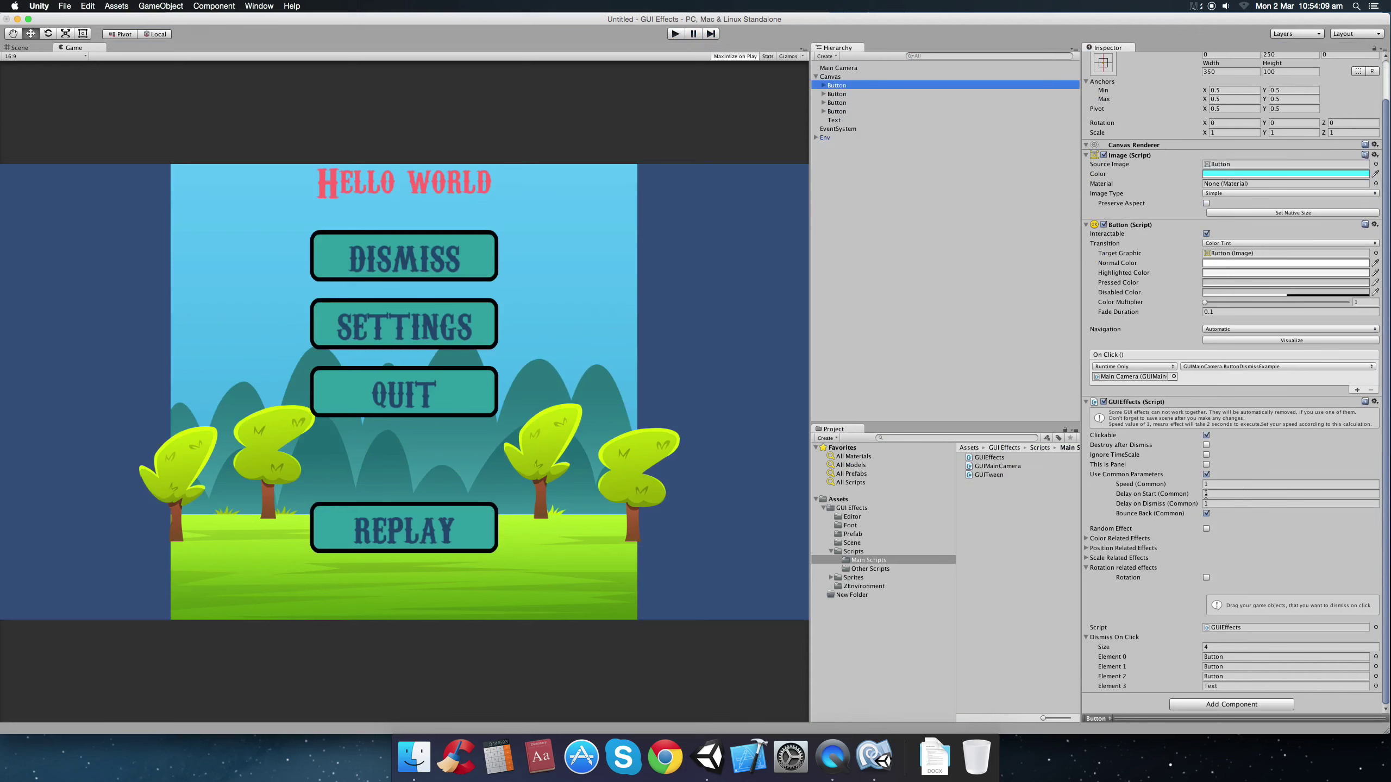
pyautogui.click(854, 94)
pyautogui.click(851, 87)
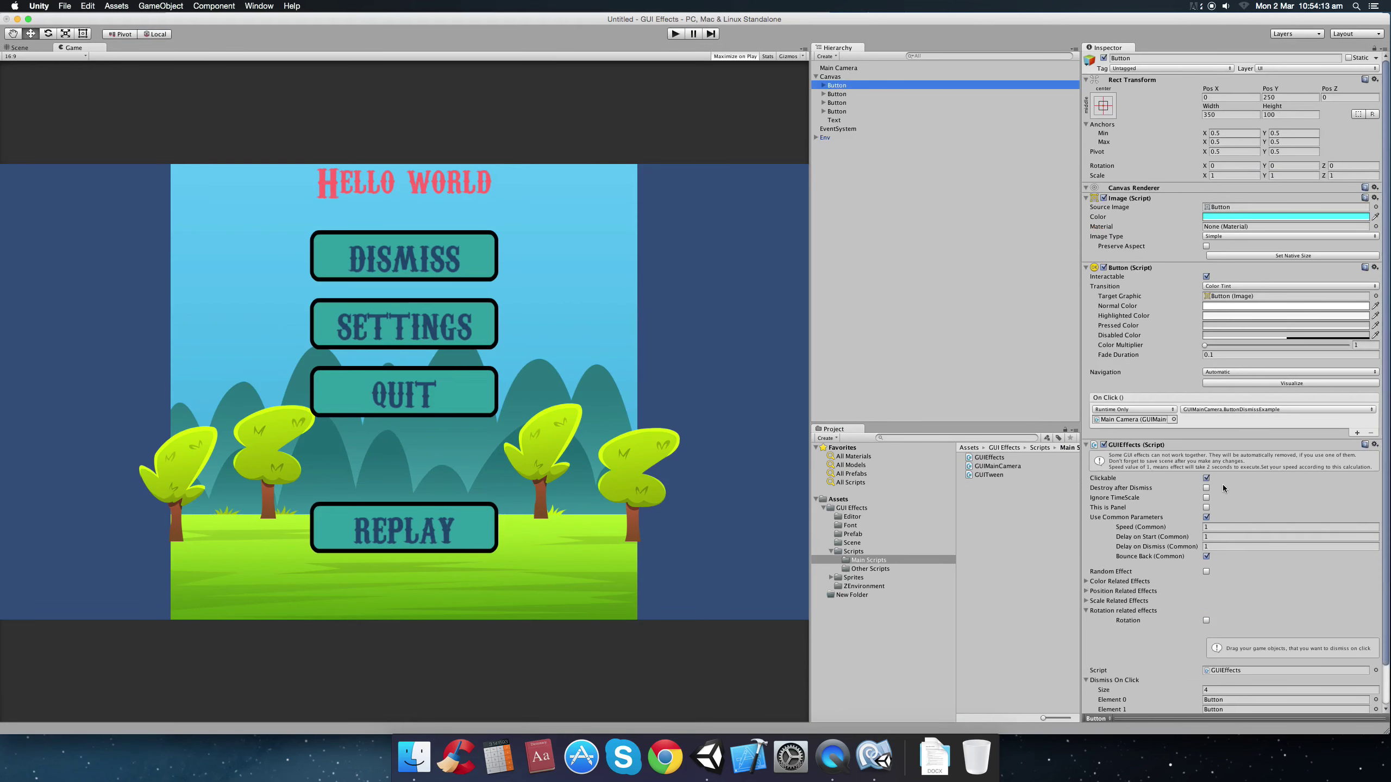
pyautogui.scroll(-2, 1222, 484)
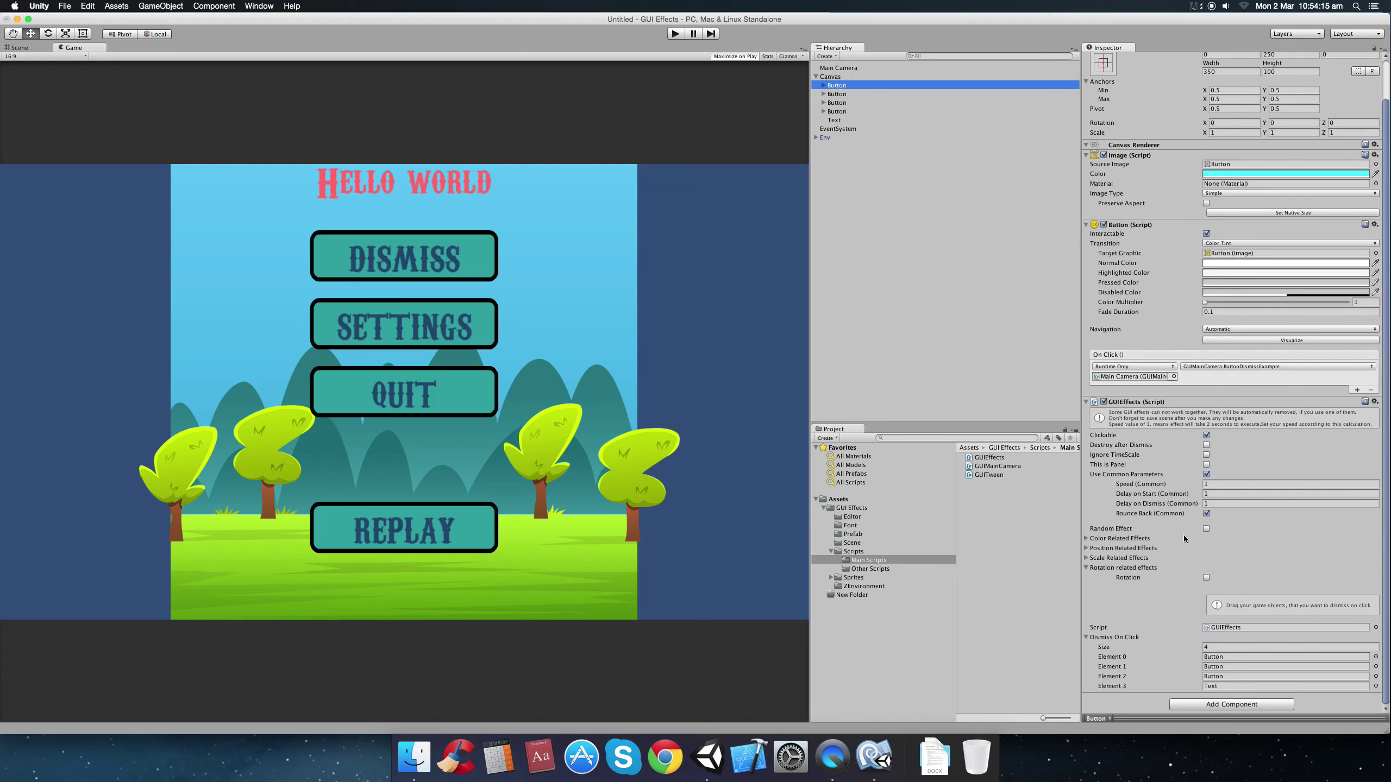
pyautogui.click(1206, 528)
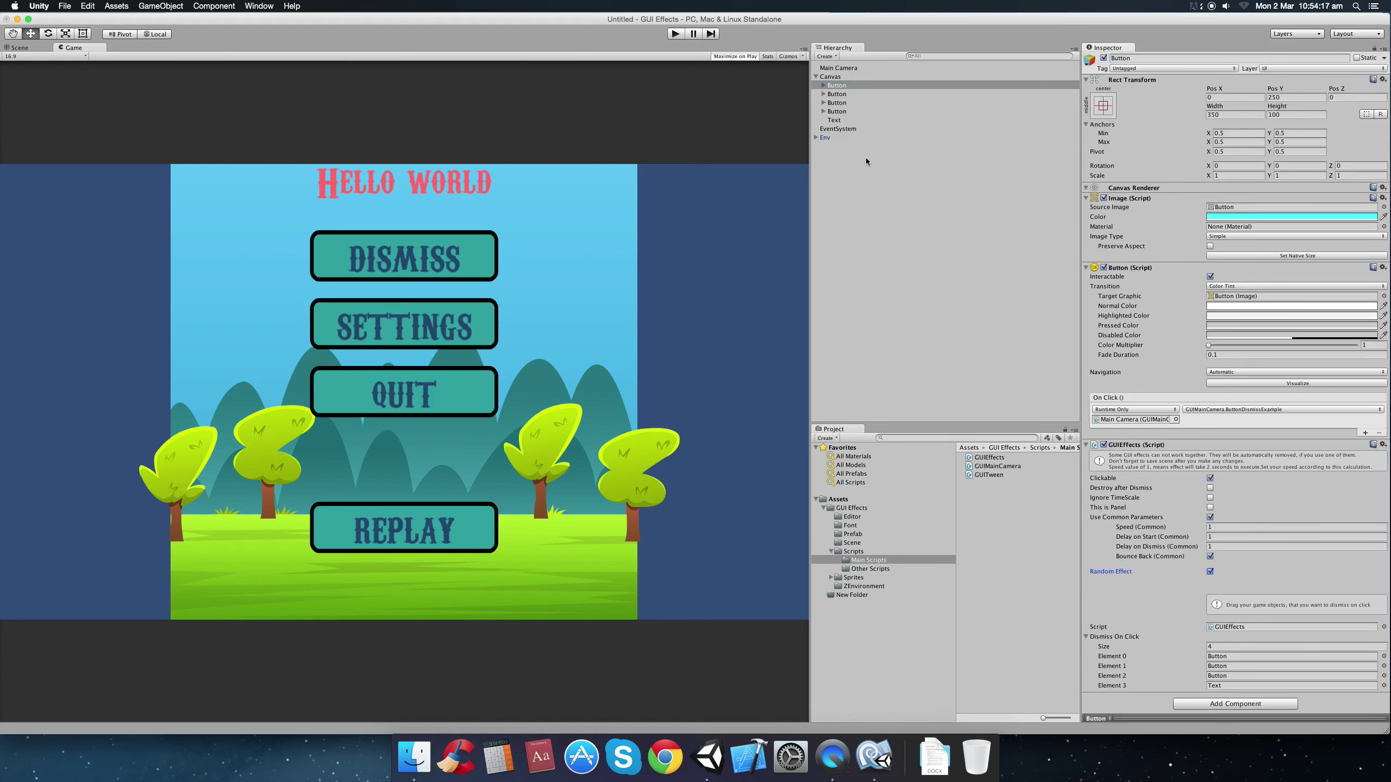
# Enable Random Effect on the SETTINGS, QUIT and REPLAY buttons and check the Hello world text's GUIEffects settings.
pyautogui.click(841, 94)
pyautogui.click(1209, 571)
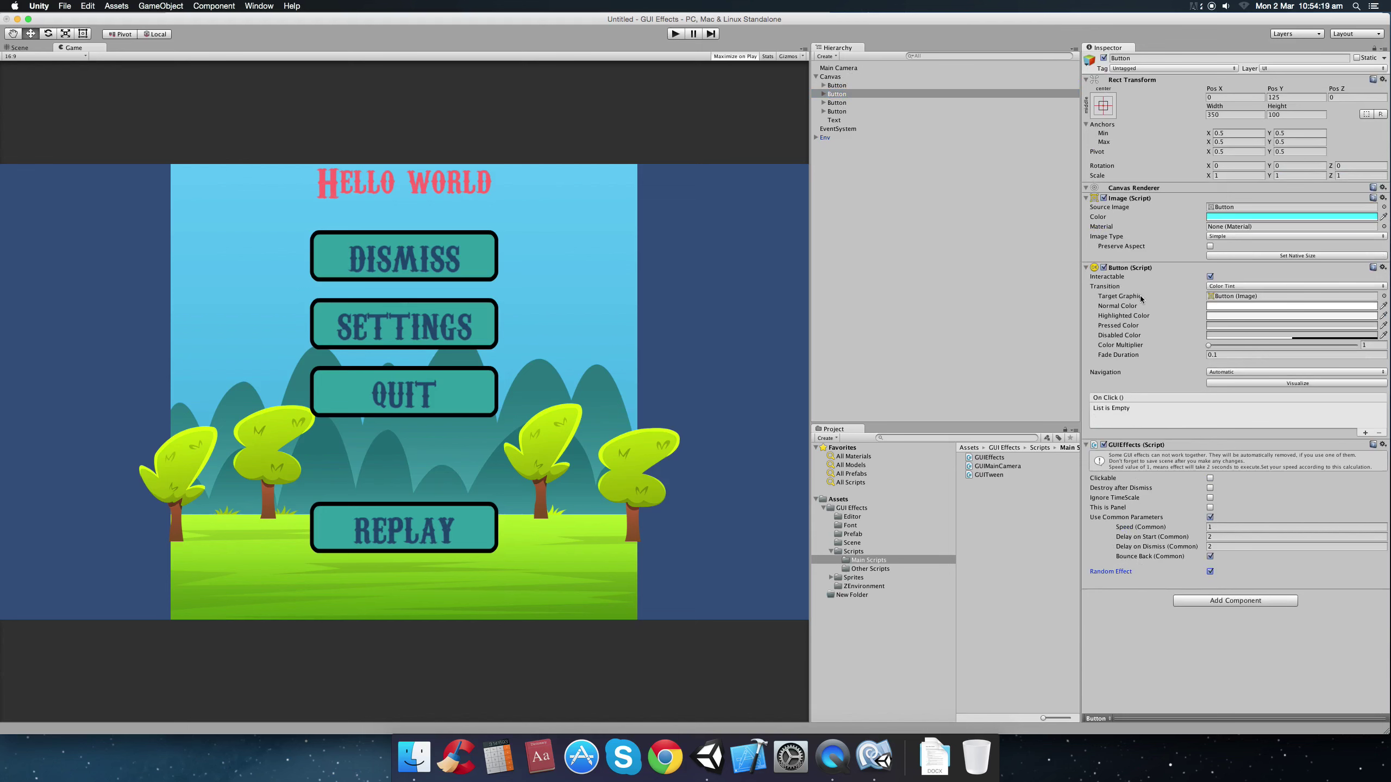
pyautogui.click(841, 104)
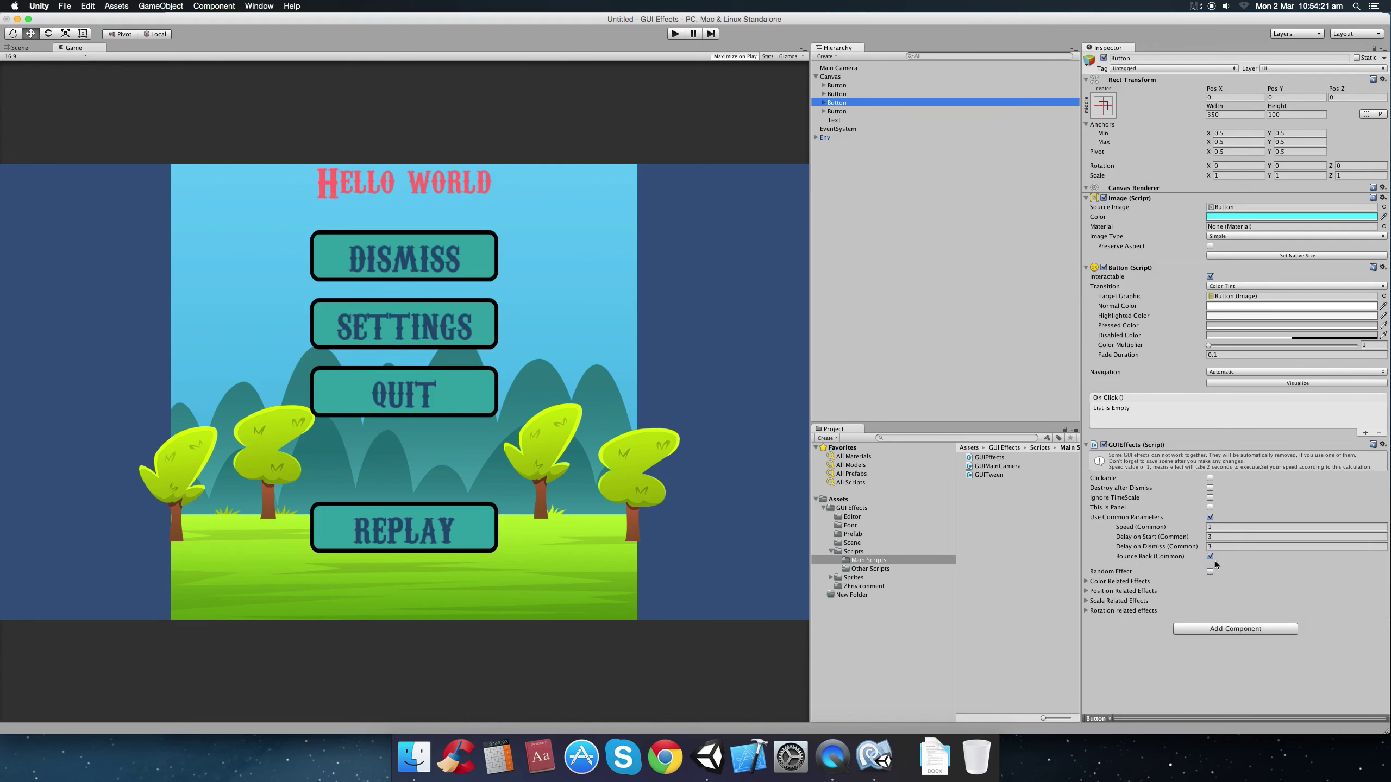
pyautogui.click(1209, 571)
pyautogui.click(854, 112)
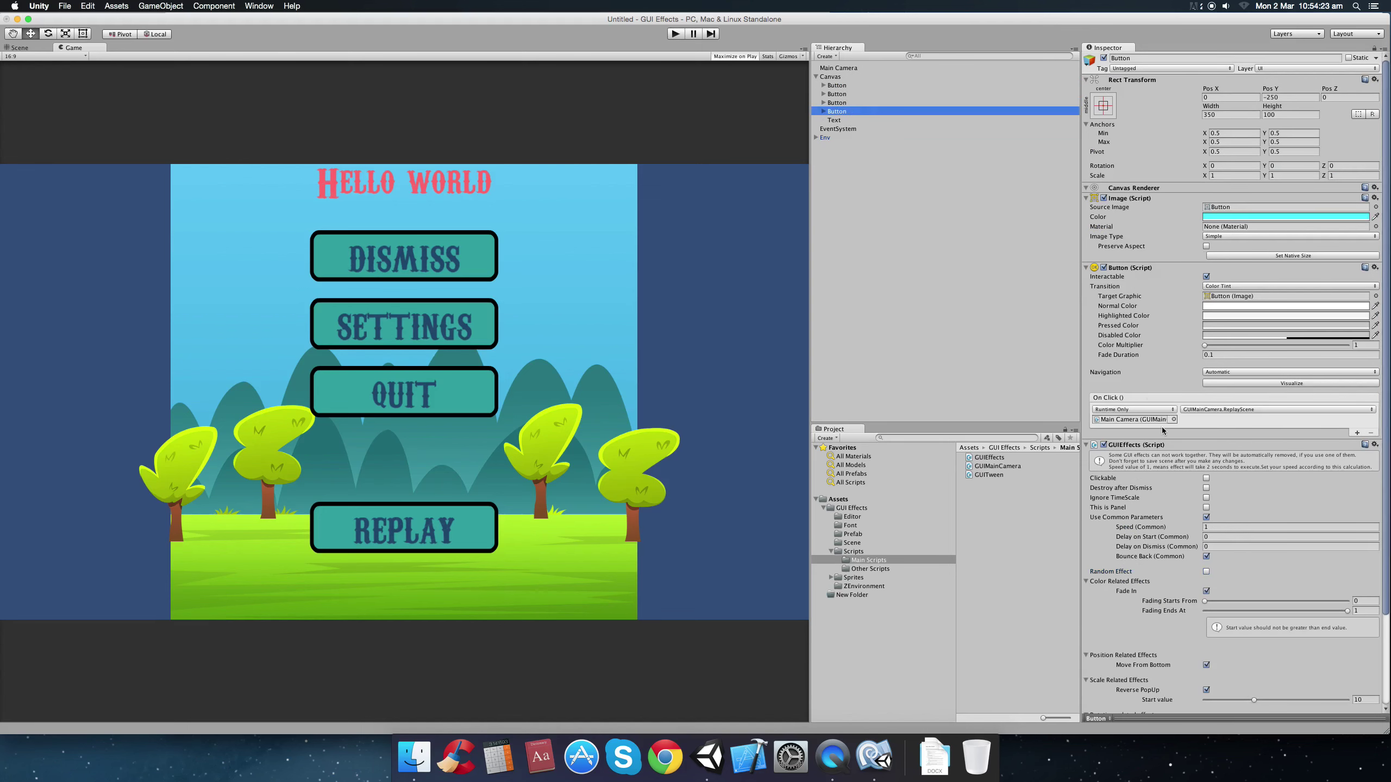
pyautogui.click(1207, 571)
pyautogui.click(834, 120)
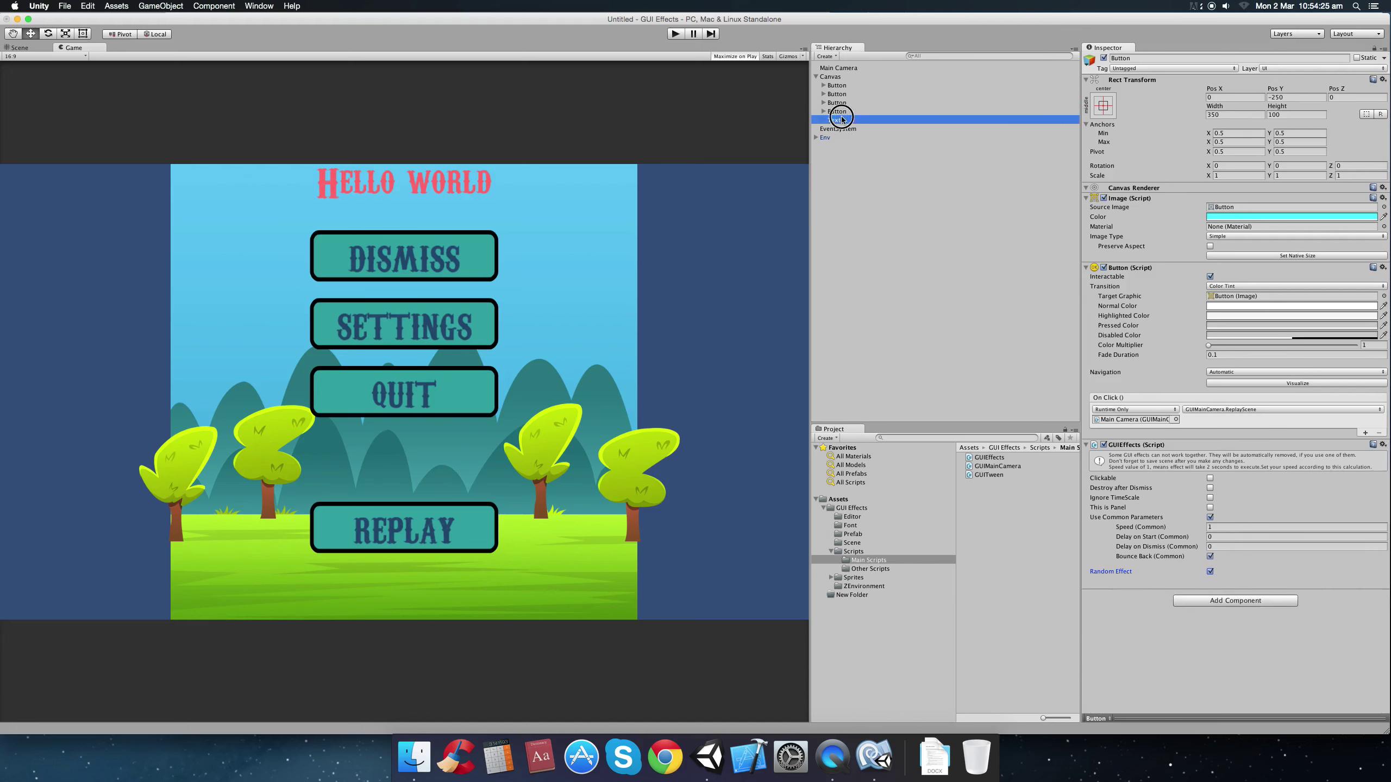
pyautogui.click(647, 144)
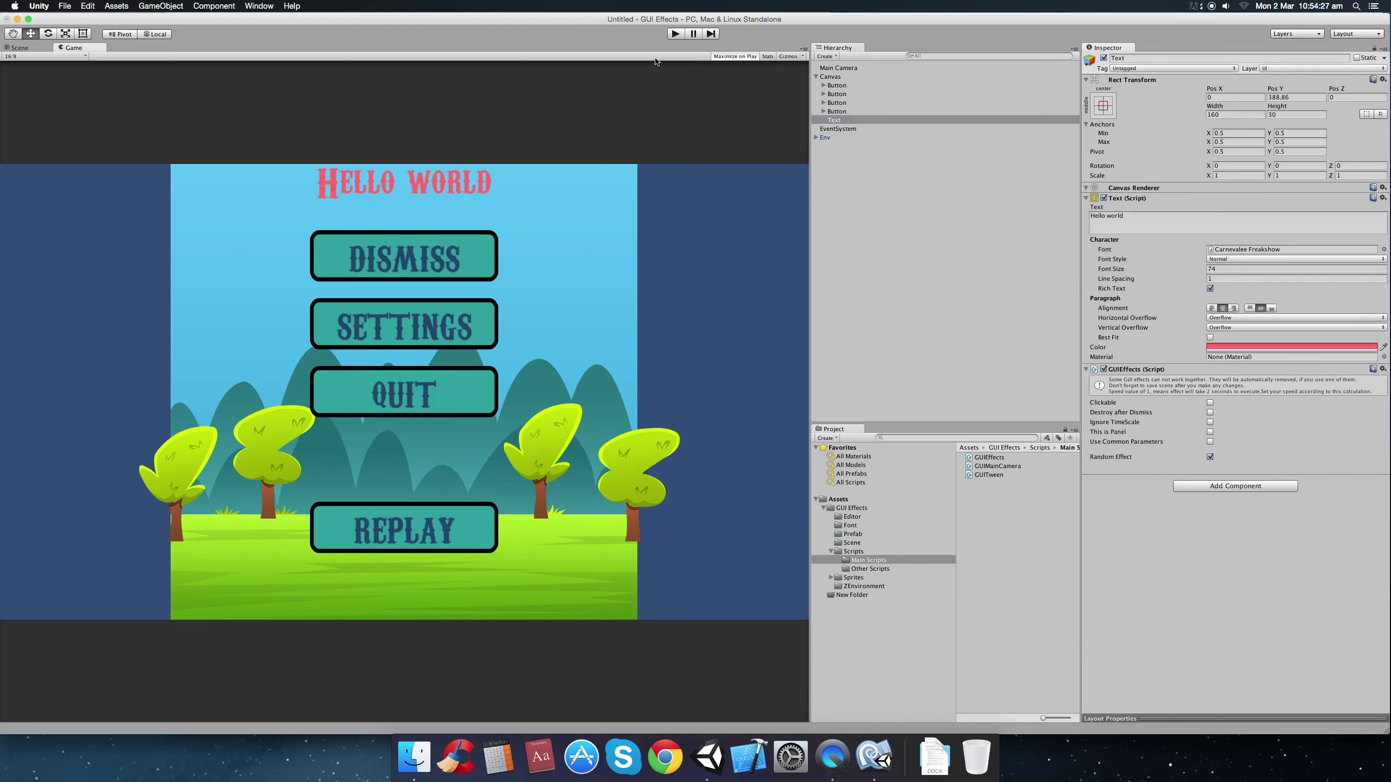
# Play the scene and test the random effects by replaying the menu repeatedly and dismissing it.
pyautogui.click(677, 34)
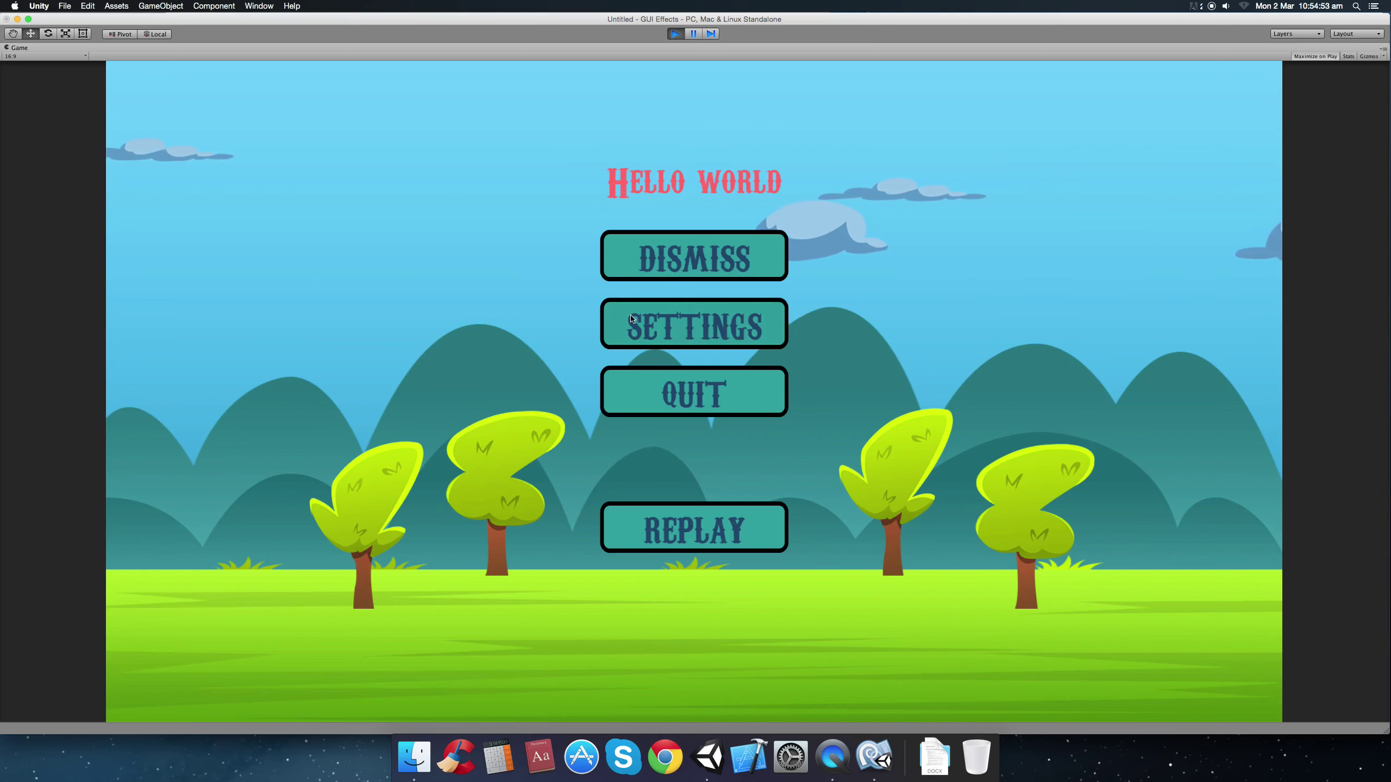
pyautogui.click(707, 539)
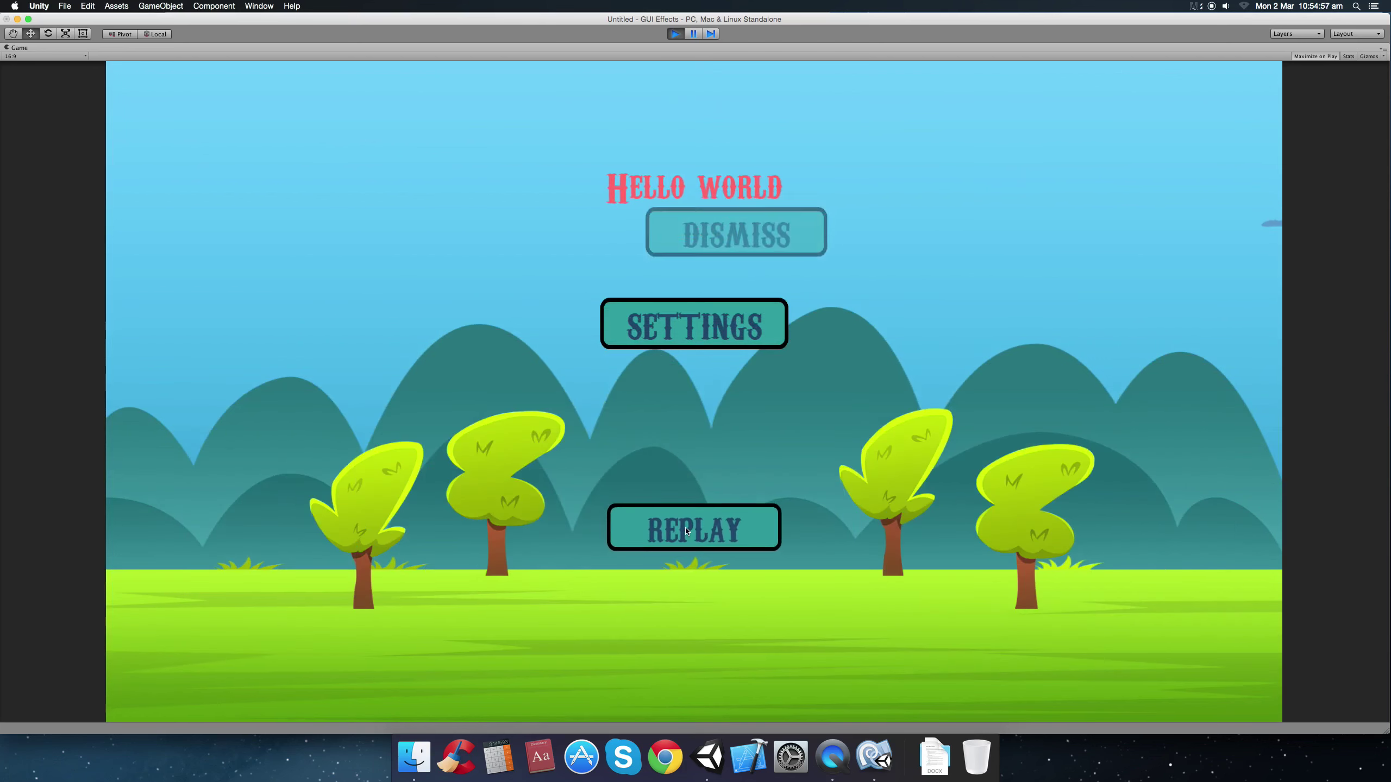
pyautogui.click(727, 532)
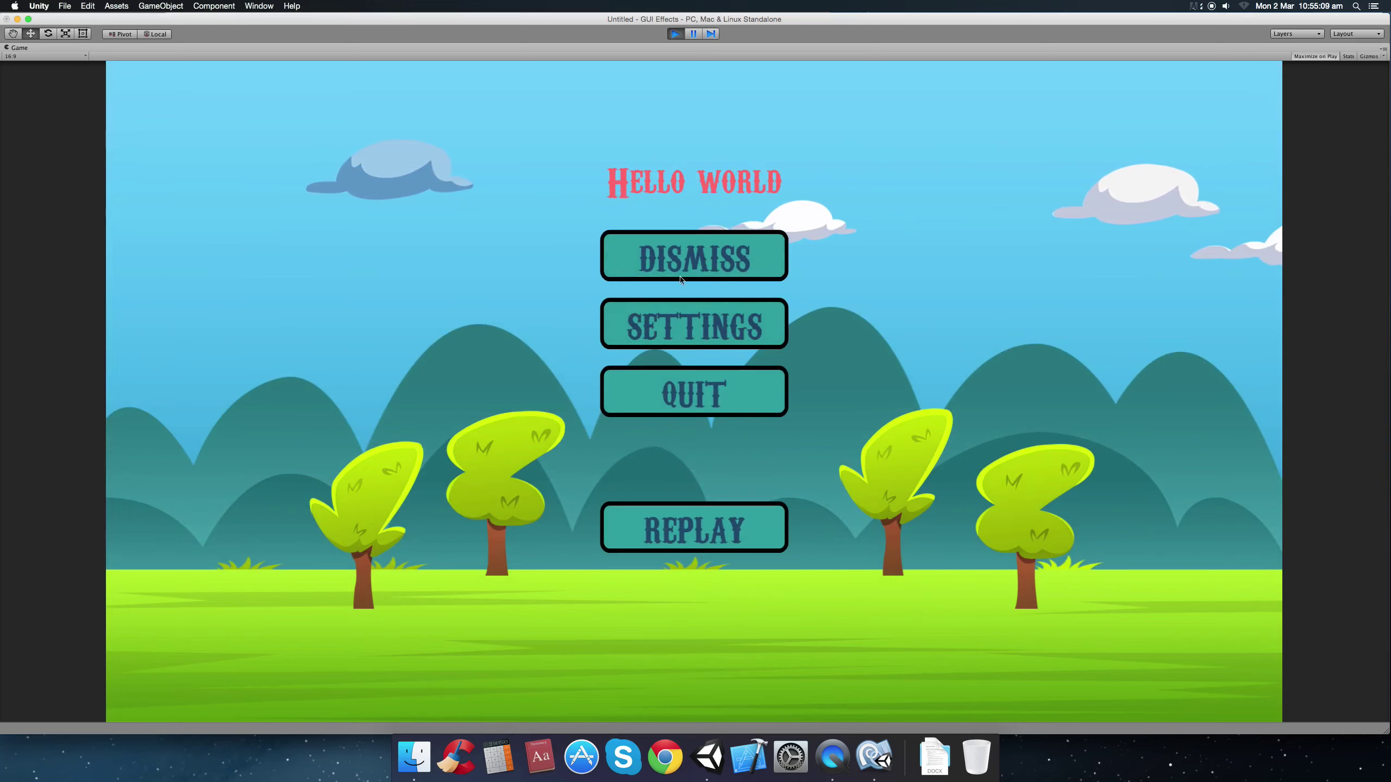
pyautogui.click(603, 268)
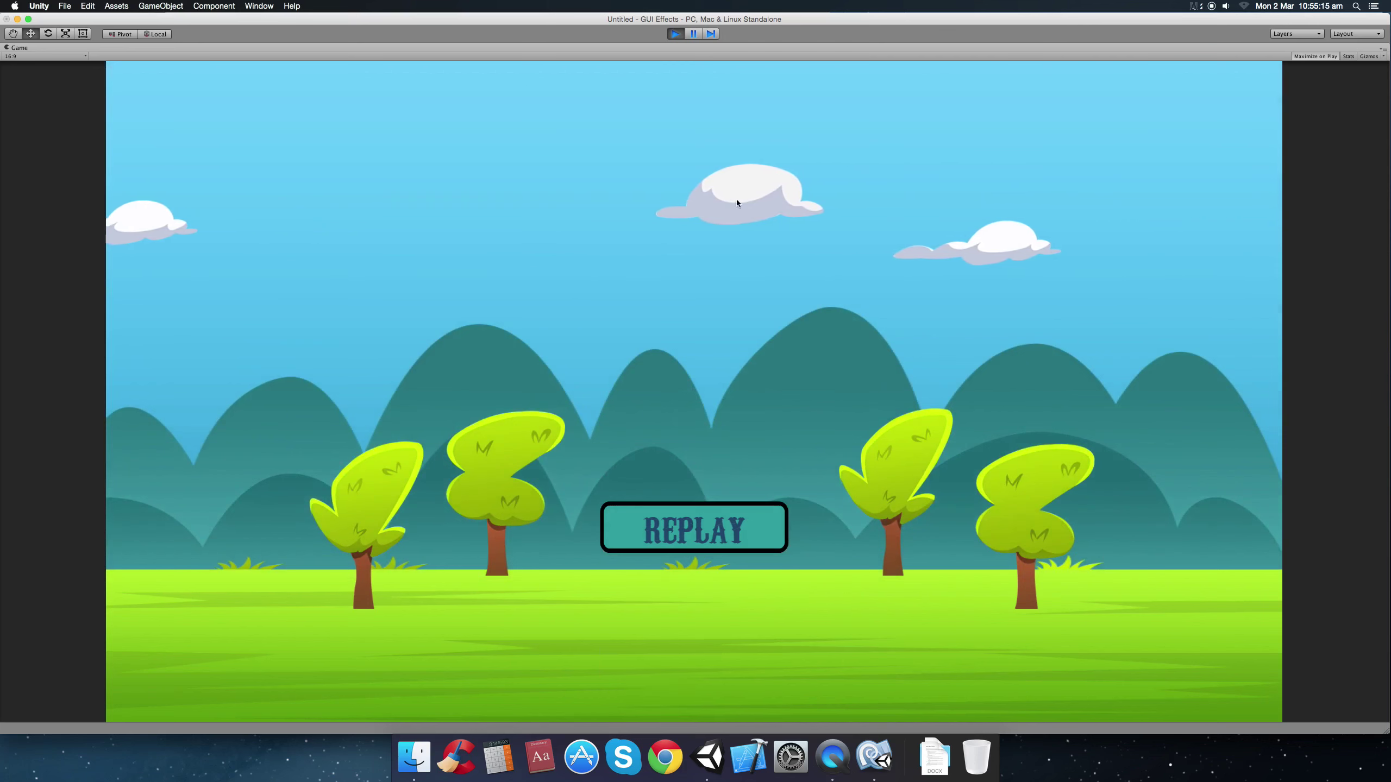
# Stop playback and add a UI Panel as a child of the Canvas.
pyautogui.click(676, 34)
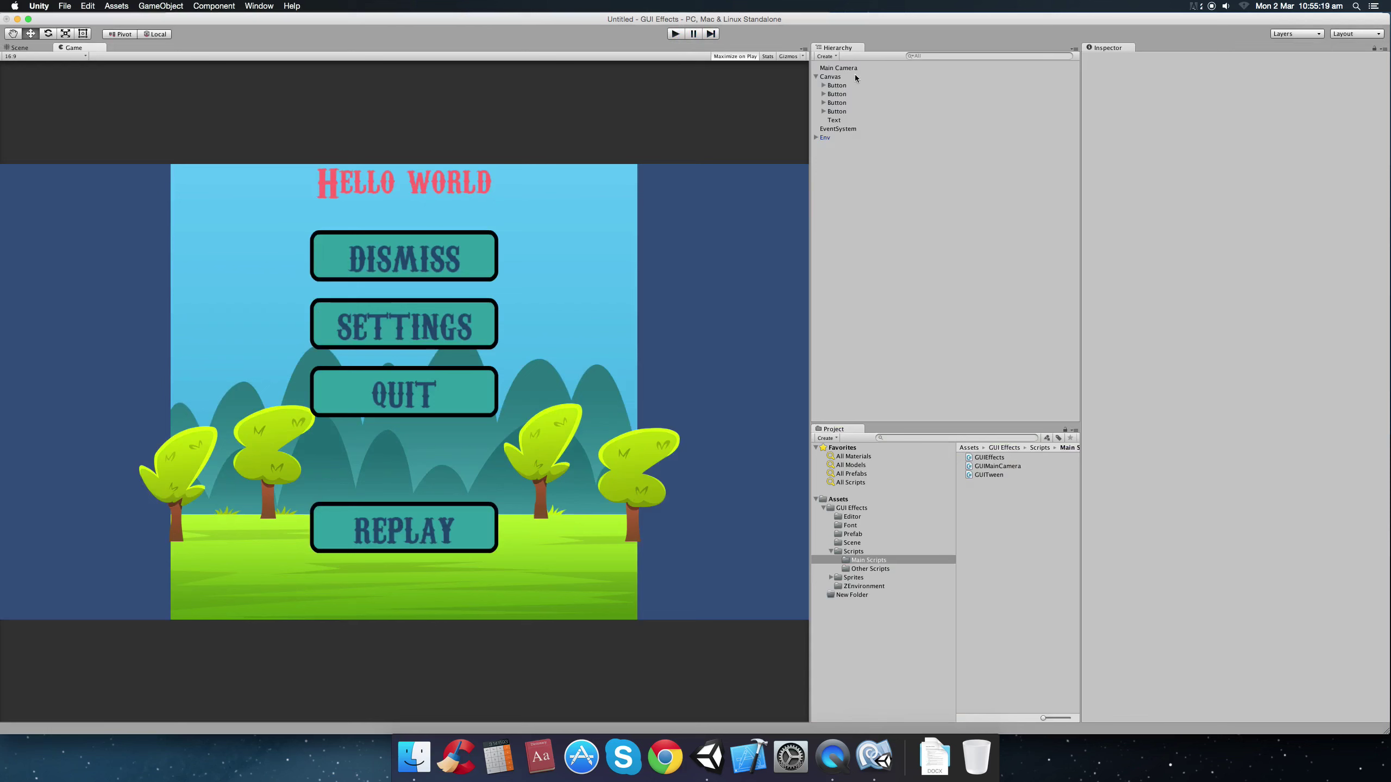
pyautogui.click(831, 76)
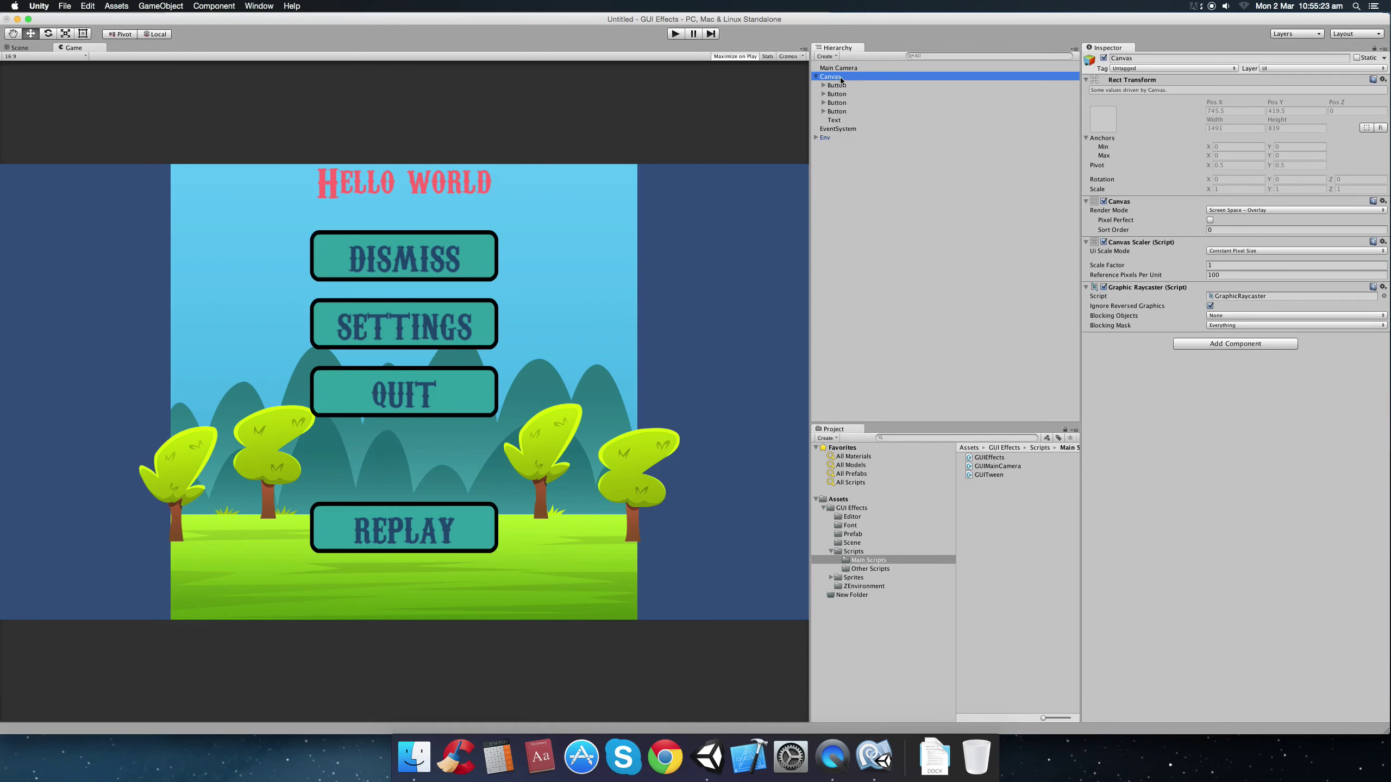
pyautogui.rightClick(841, 79)
pyautogui.moveTo(875, 216)
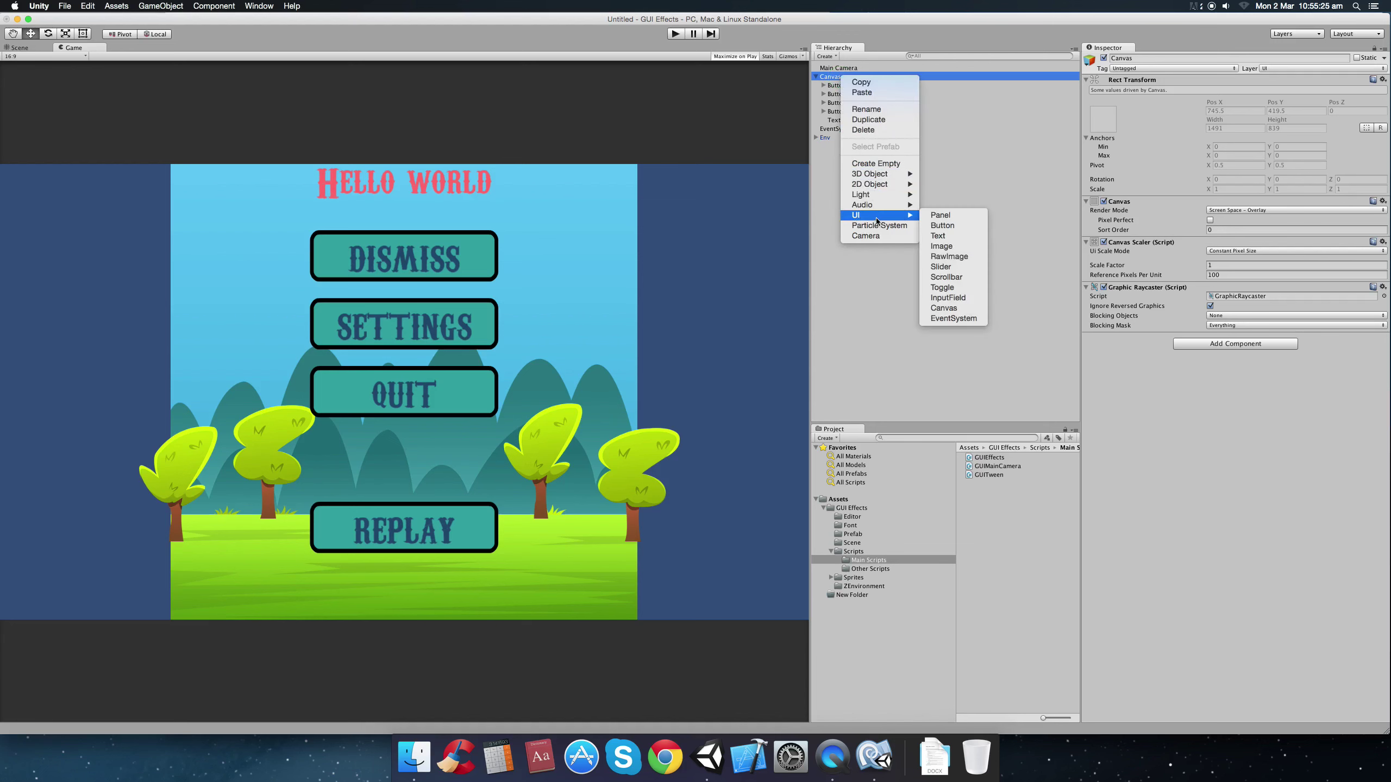
pyautogui.click(954, 216)
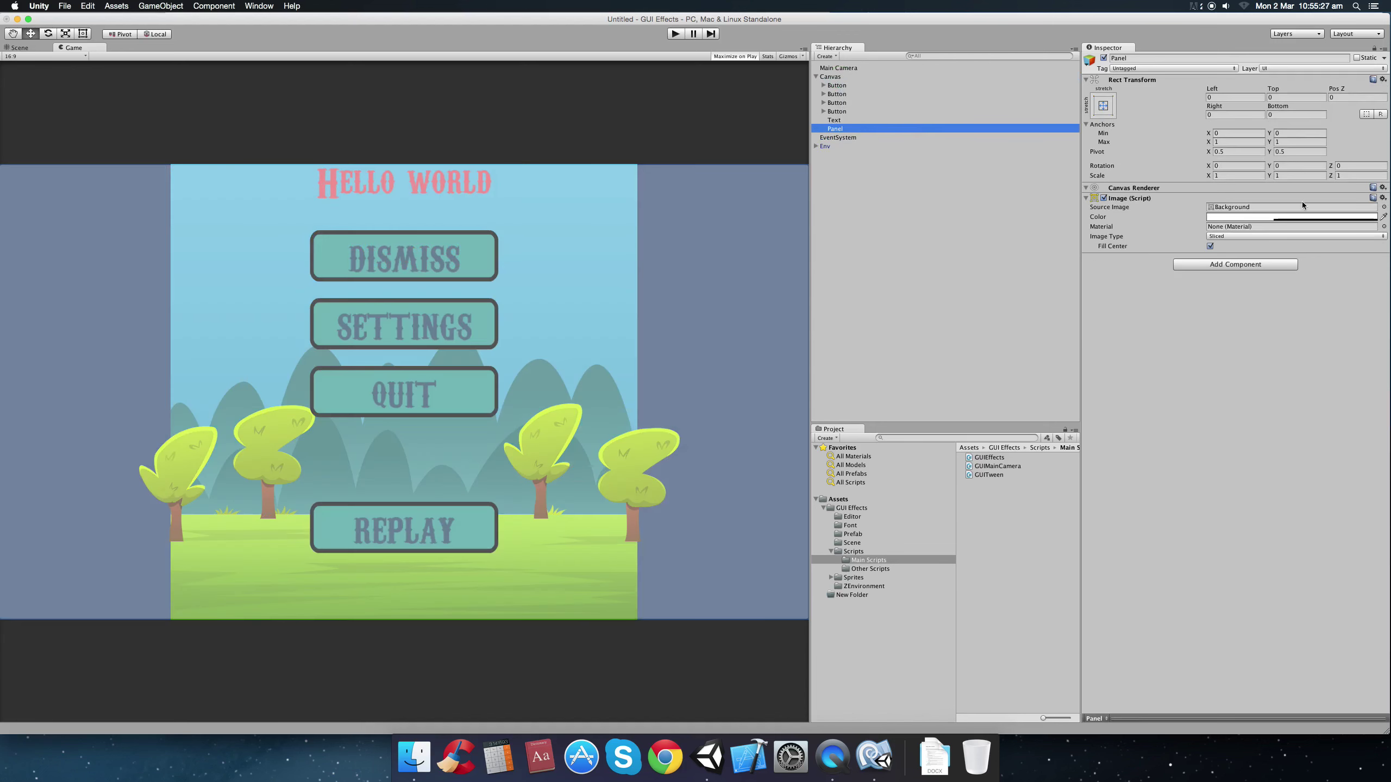
# Lower the alpha of the panel's Image colour to about 63.
pyautogui.click(1233, 218)
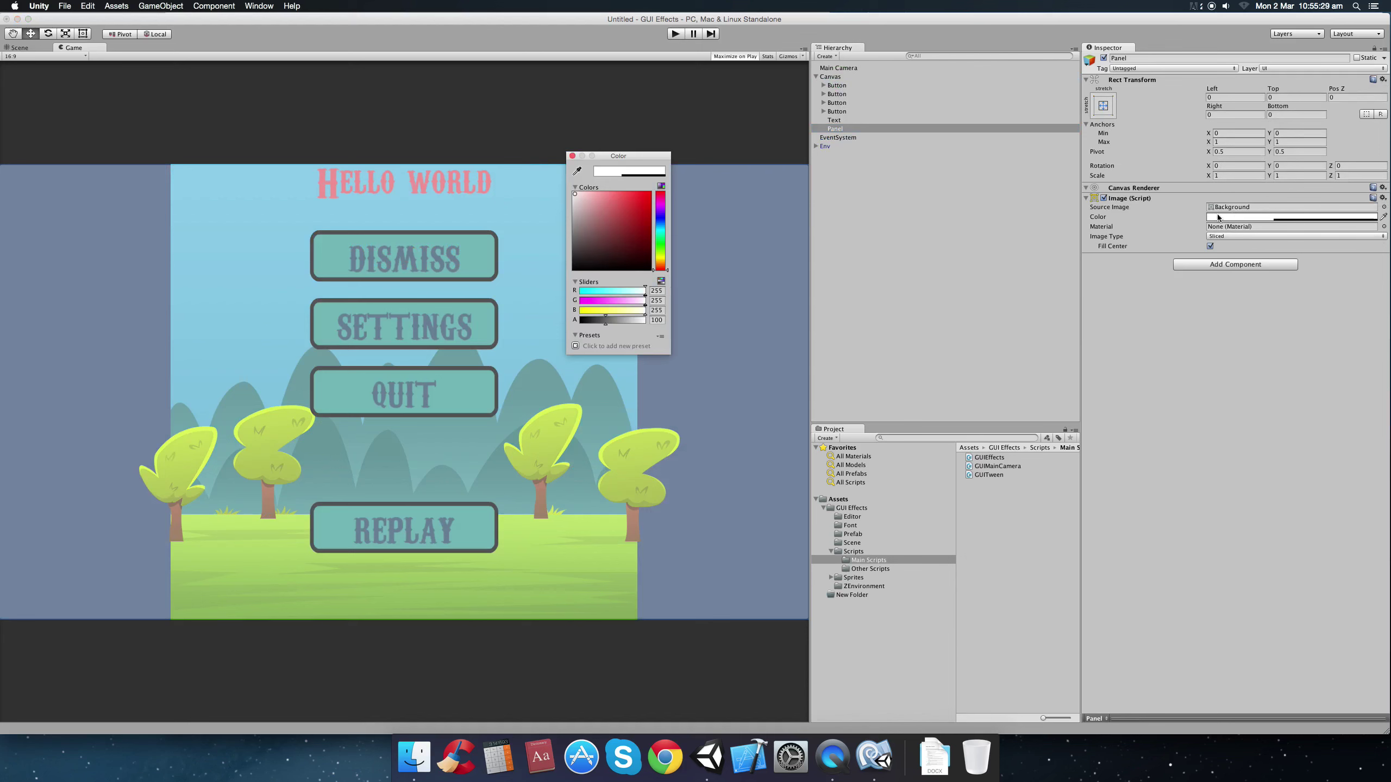
pyautogui.moveTo(604, 324); pyautogui.dragTo(596, 322)
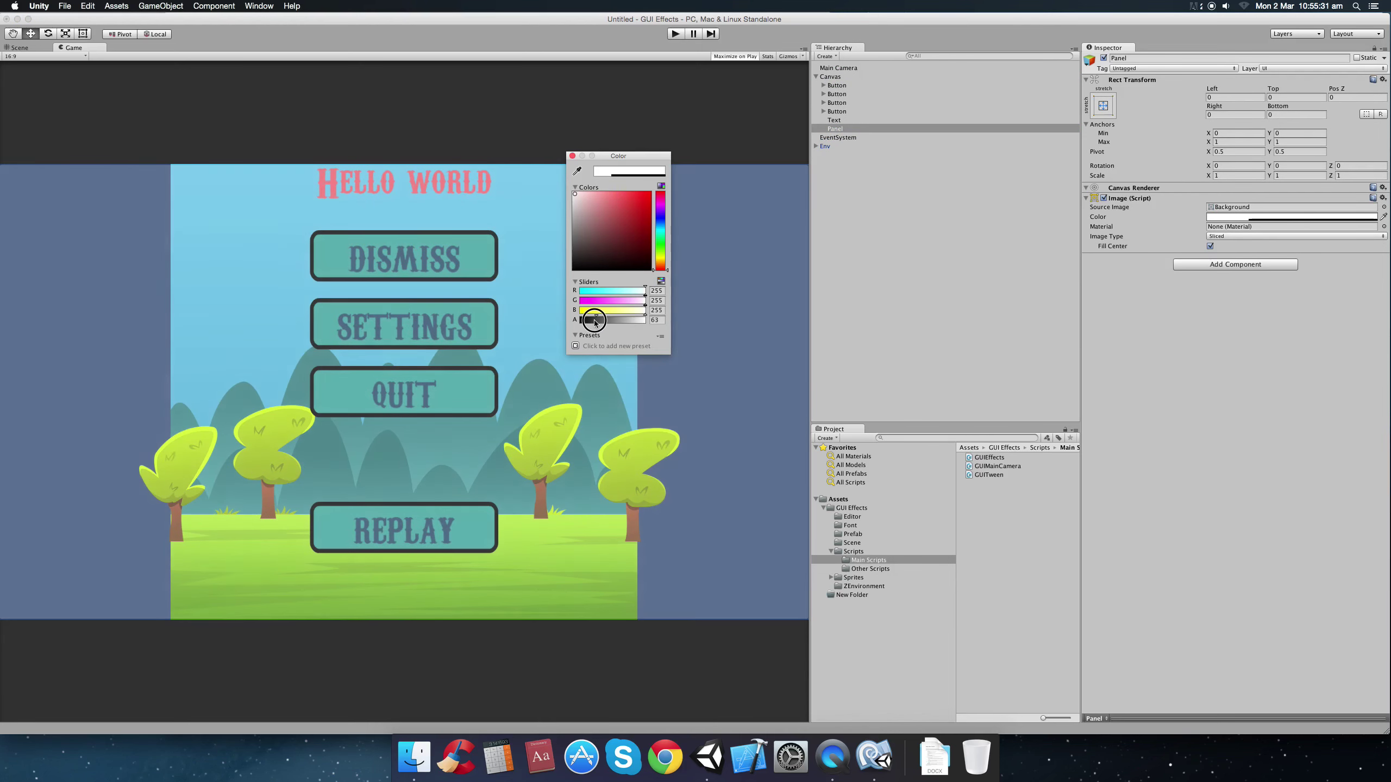
pyautogui.click(658, 319)
pyautogui.click(572, 156)
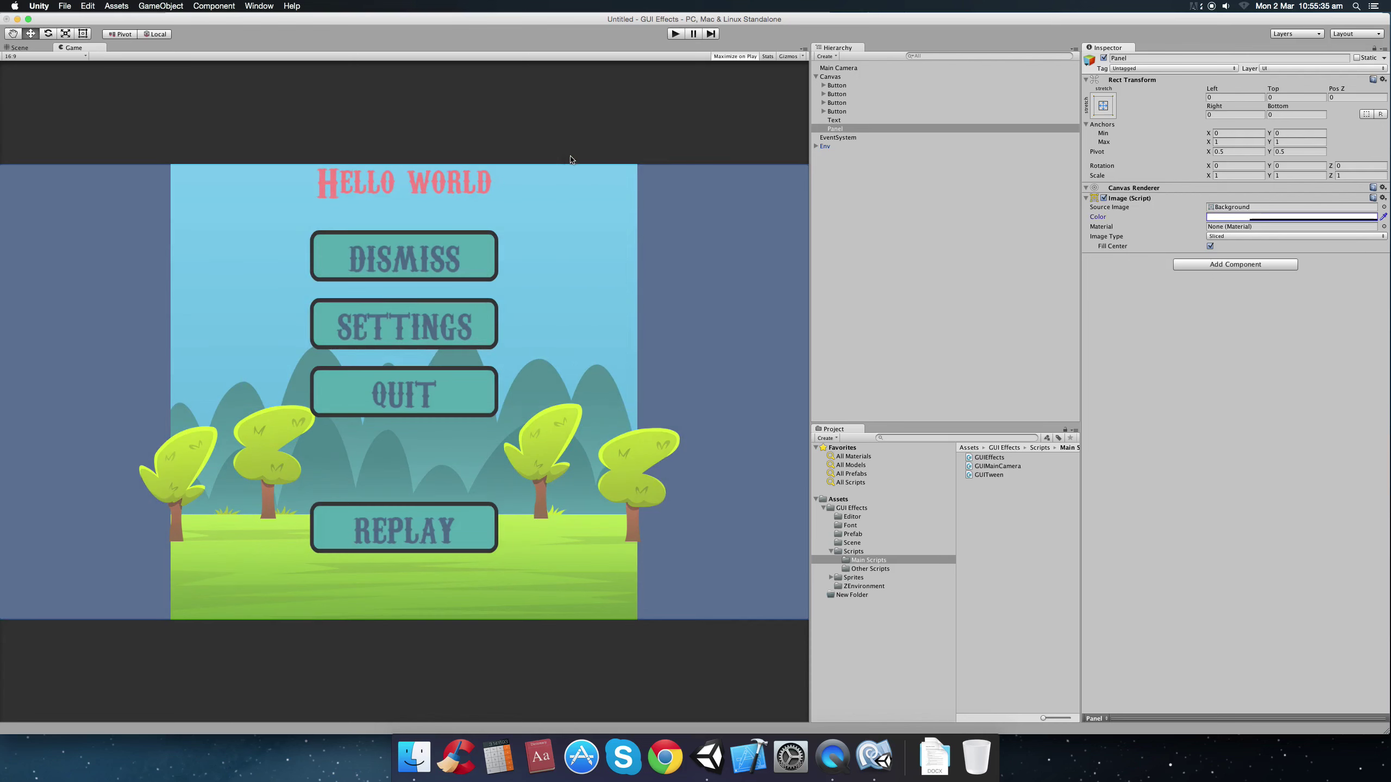
# Change the panel's anchor preset to middle center.
pyautogui.click(849, 129)
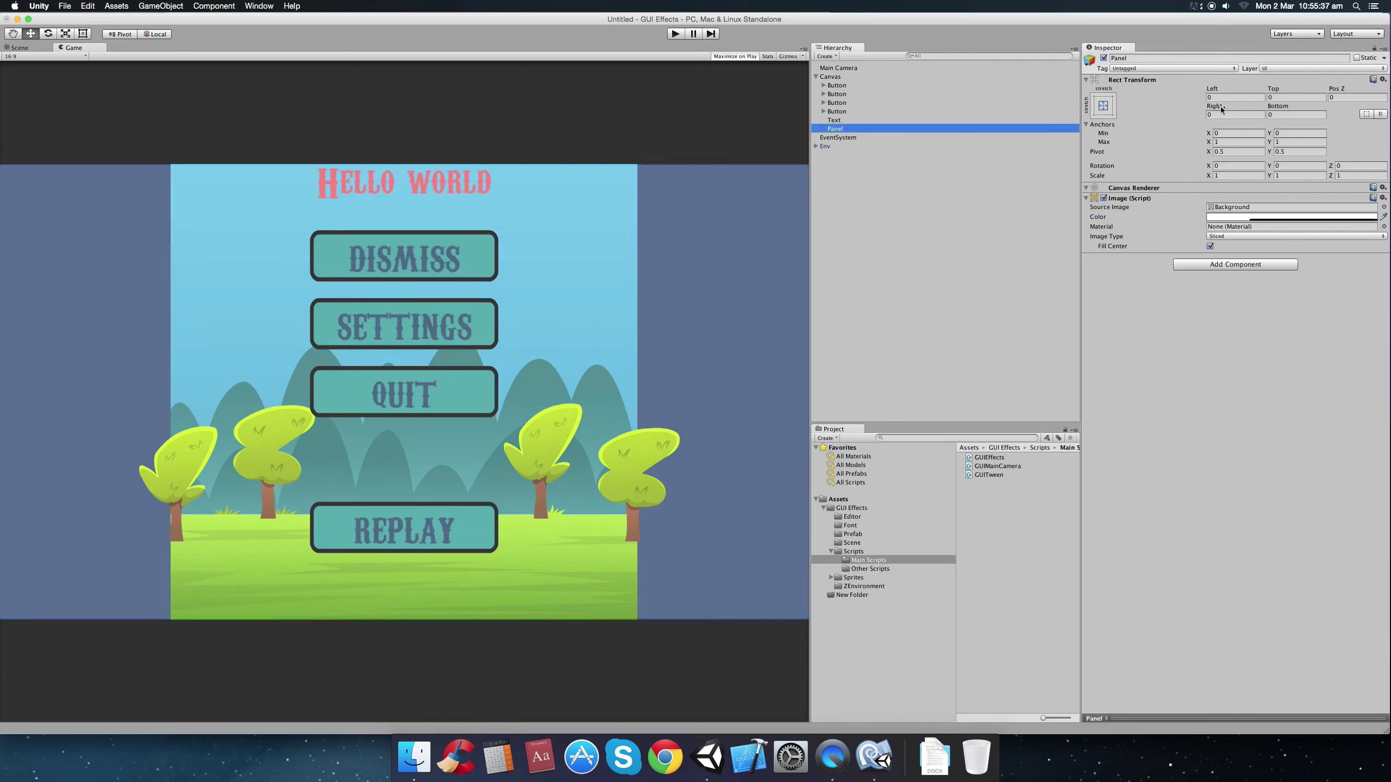
pyautogui.click(1101, 106)
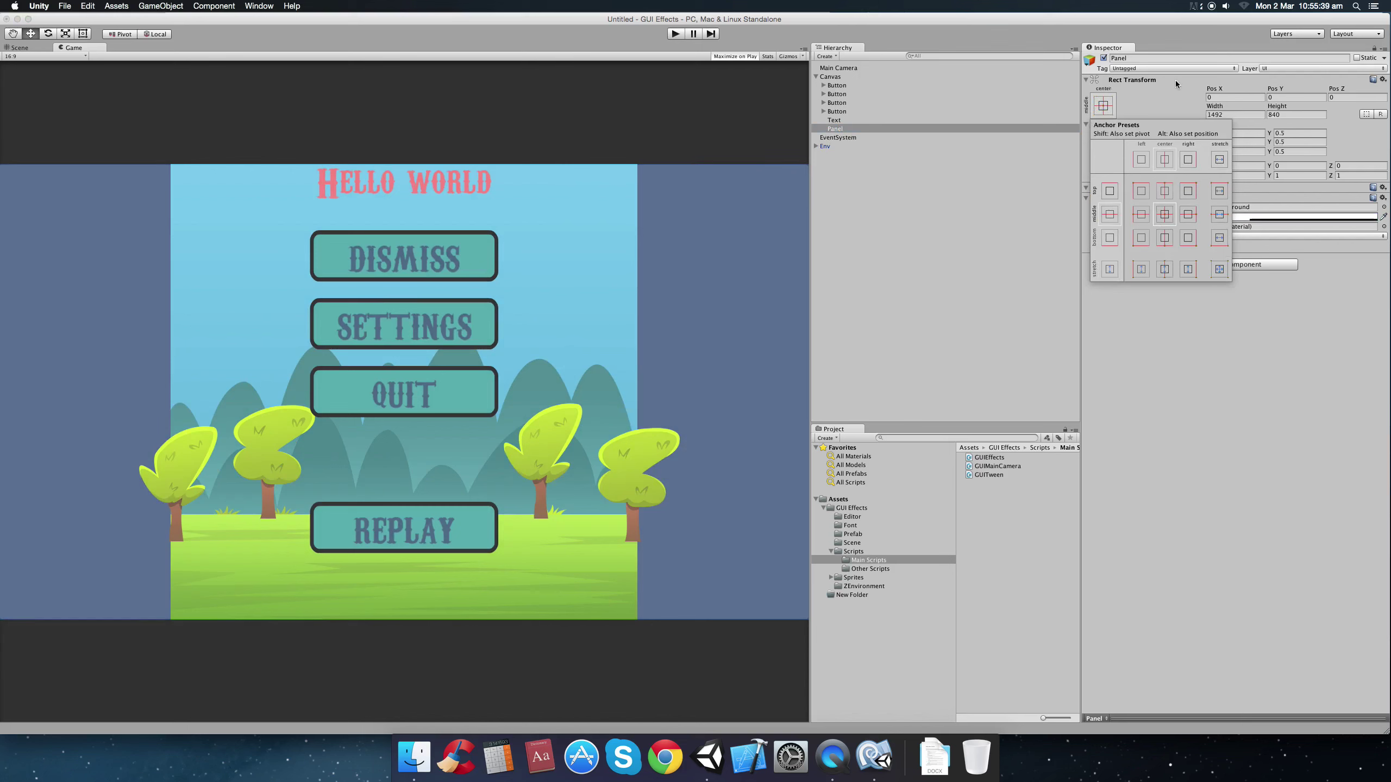
pyautogui.click(1227, 80)
pyautogui.click(1152, 80)
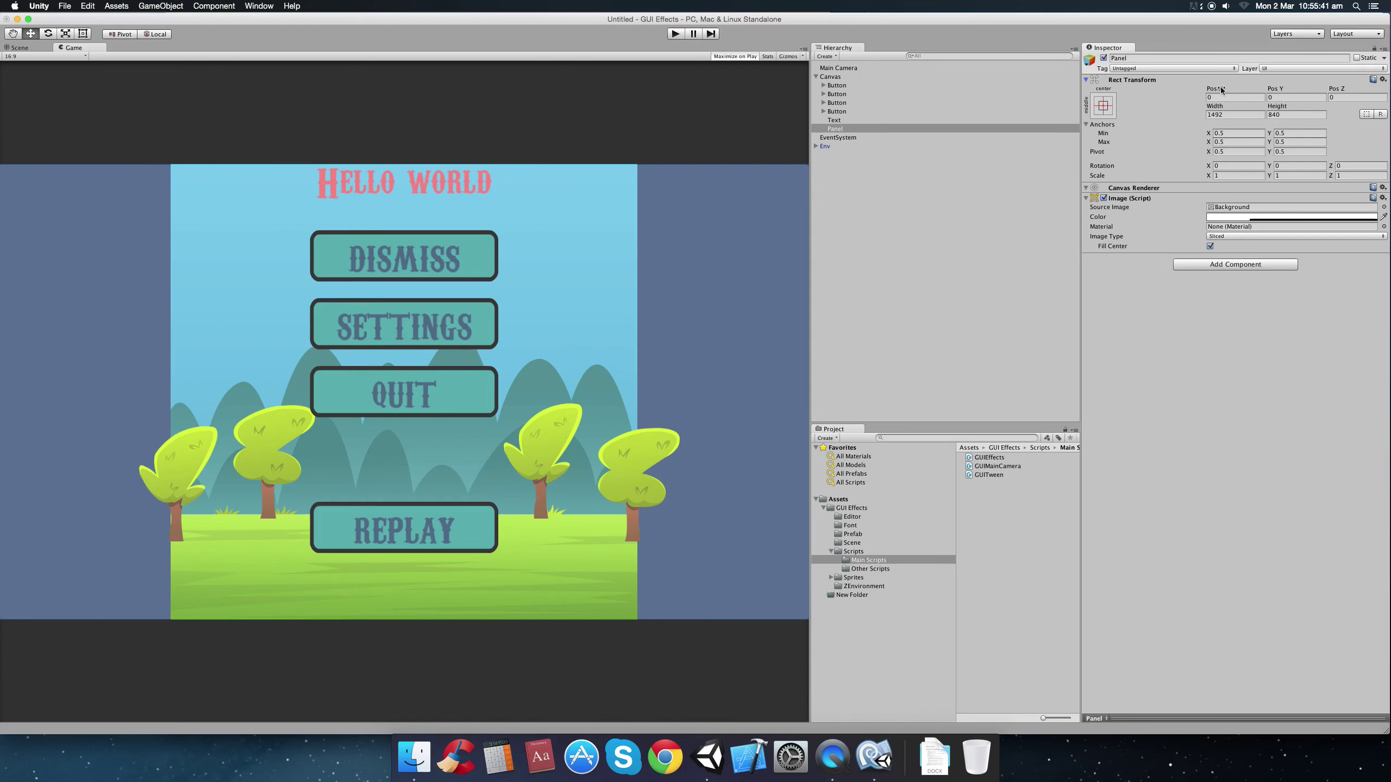
# Resize the panel to a width of 500 and a height of 900.
pyautogui.click(1226, 114)
pyautogui.write('1489.6')
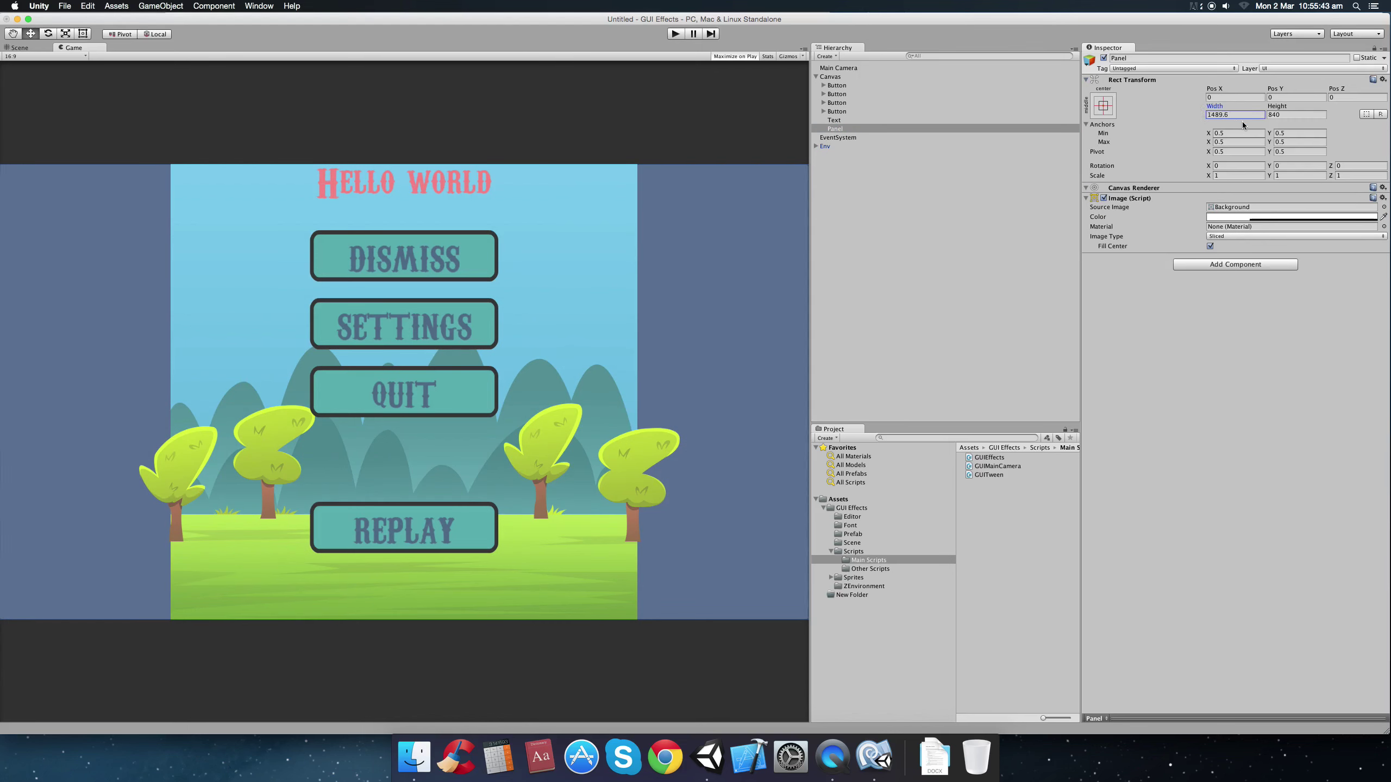
pyautogui.press('Return')
pyautogui.write('500')
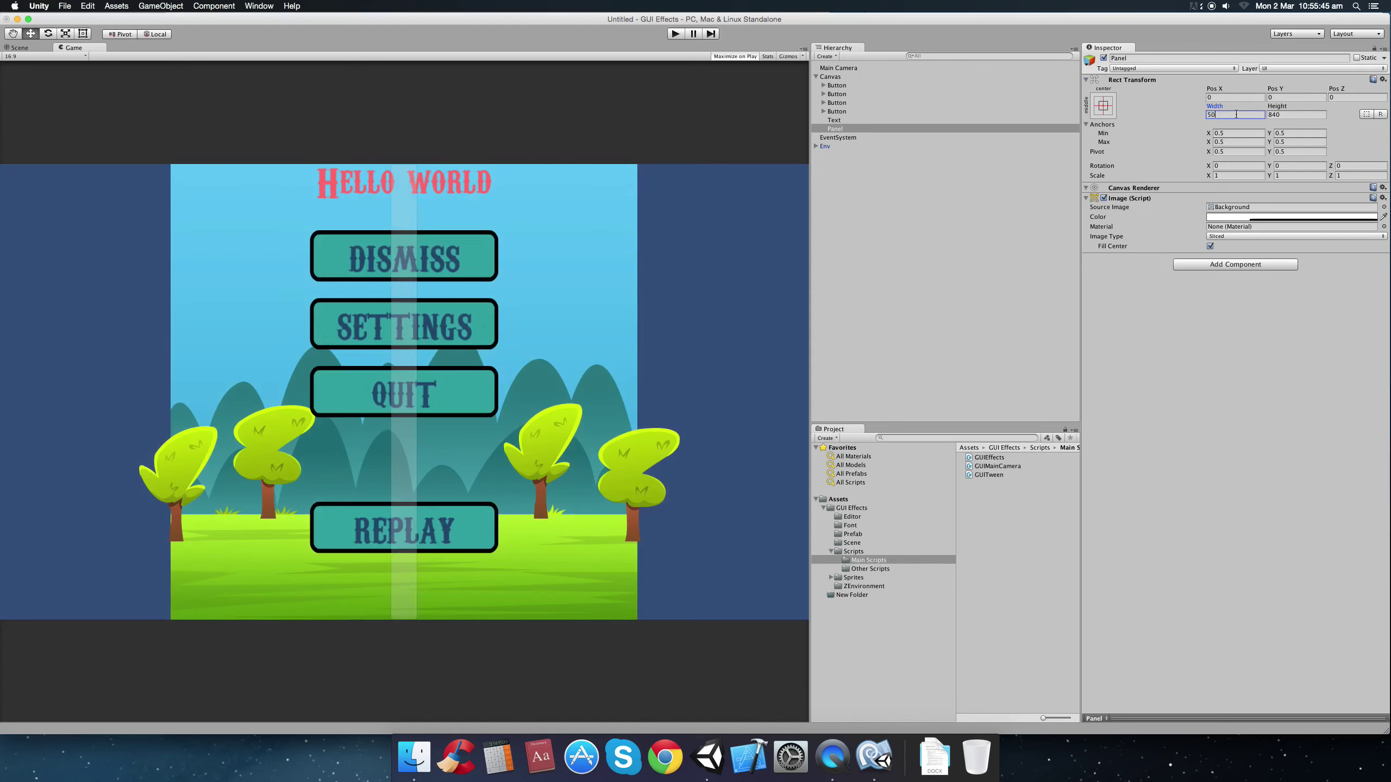
pyautogui.click(1288, 116)
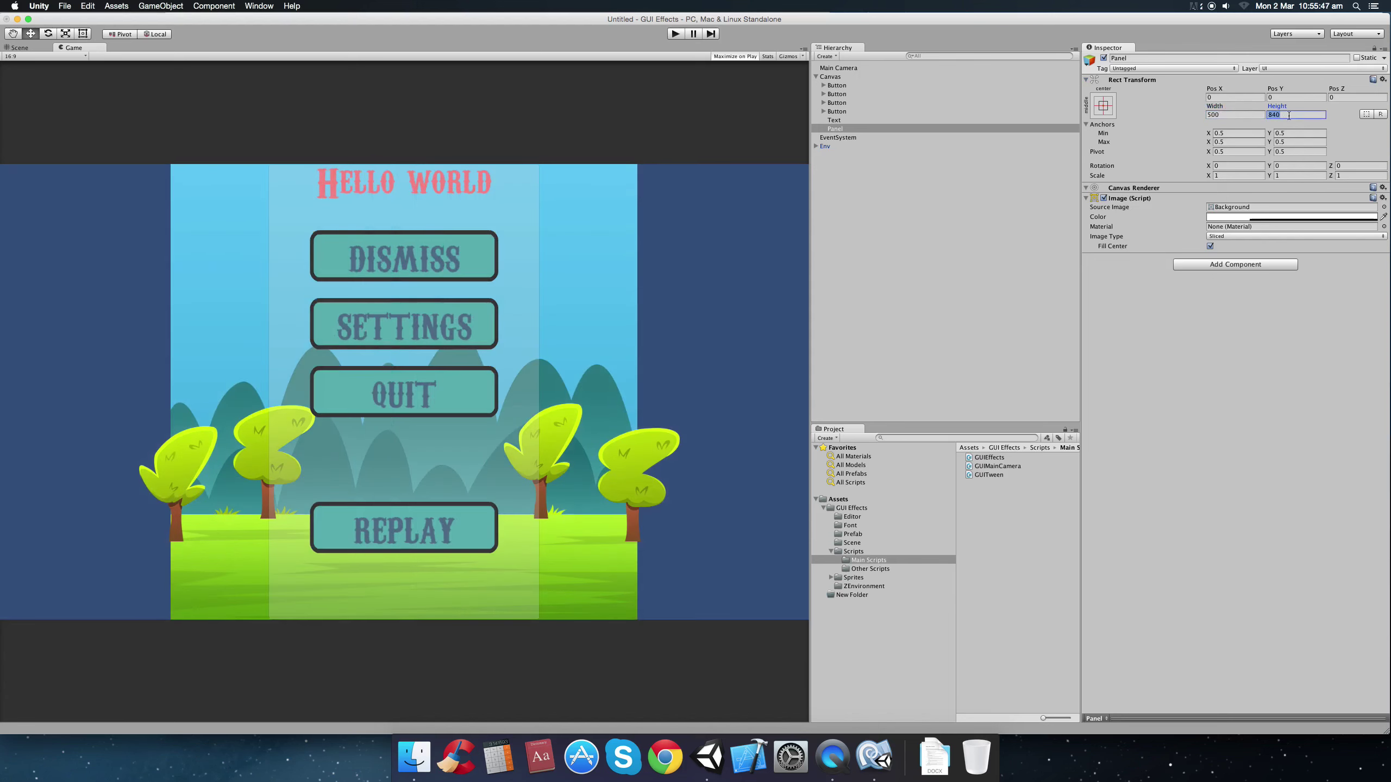
pyautogui.write('600')
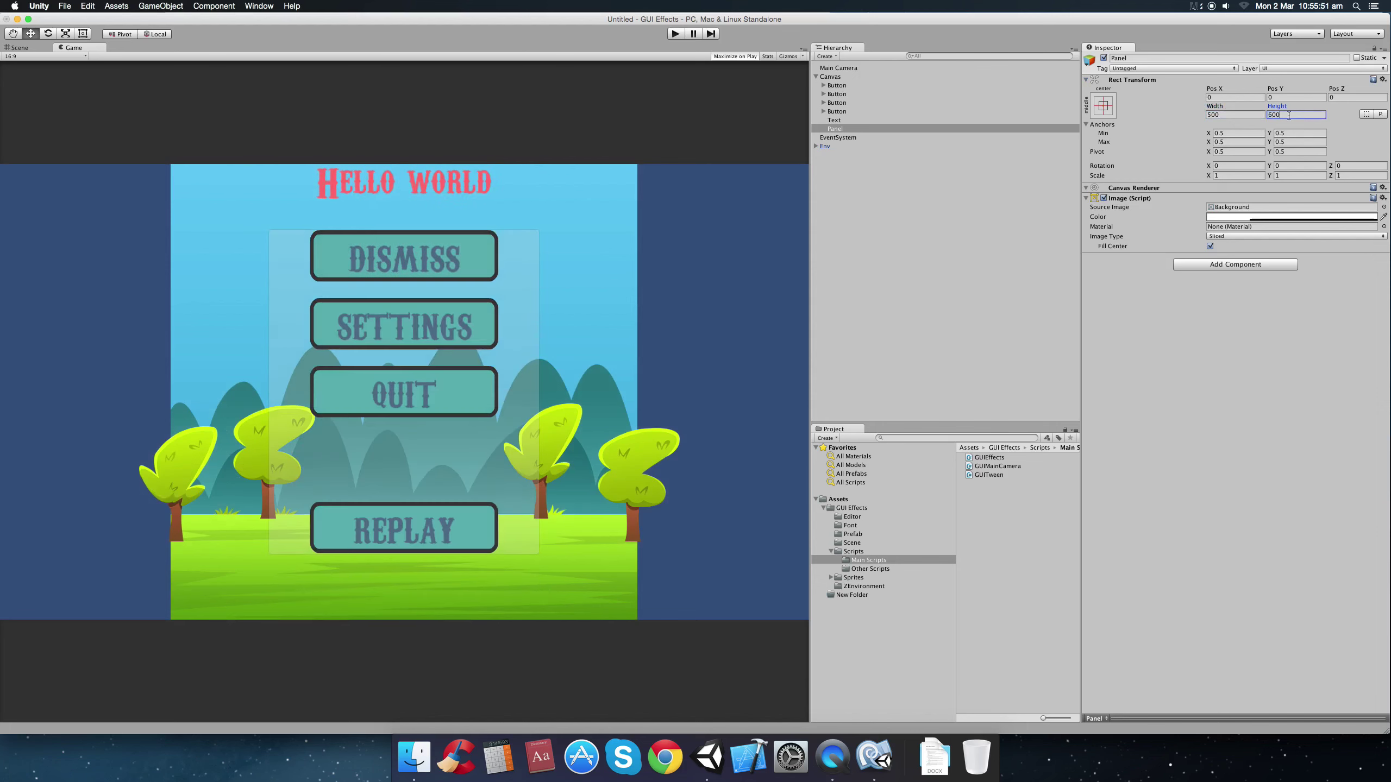
pyautogui.press('Return')
pyautogui.write('700')
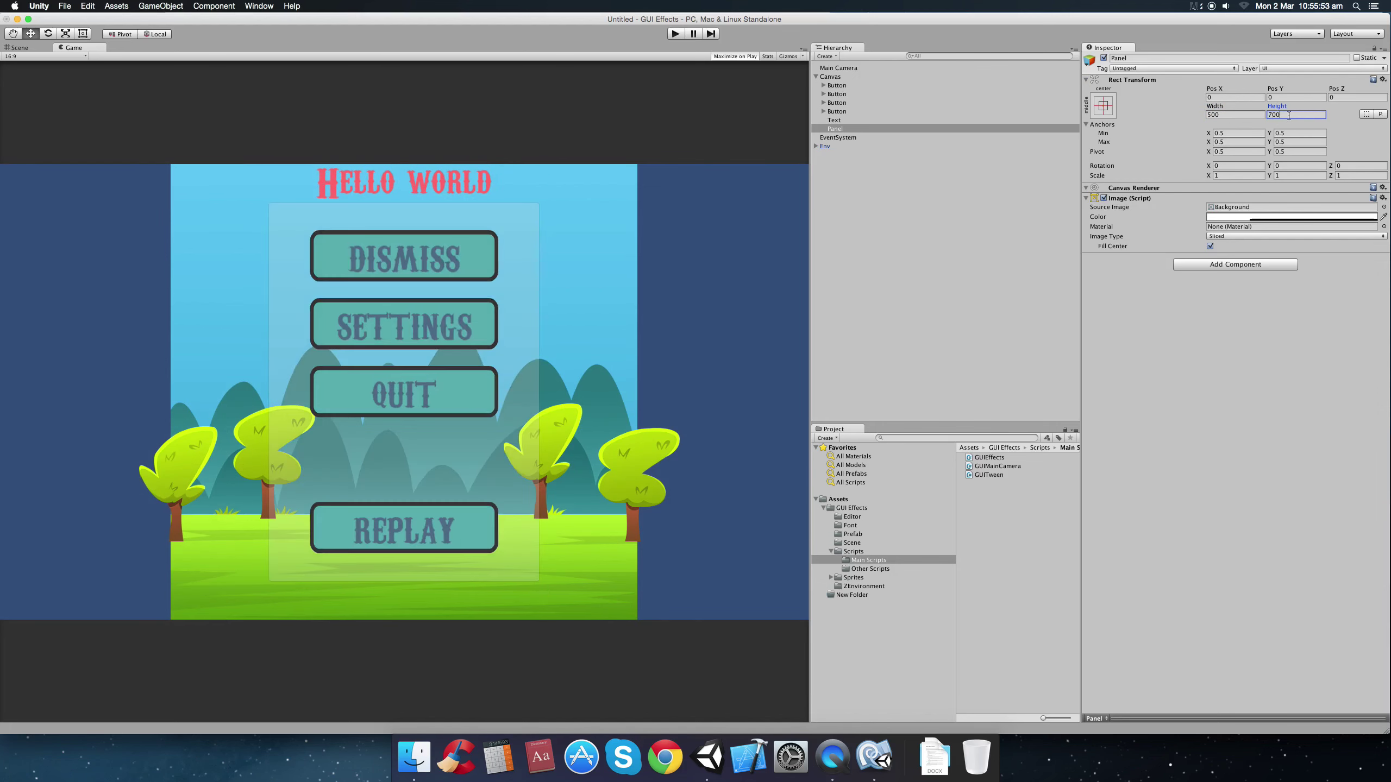
pyautogui.press('Return')
pyautogui.write('800')
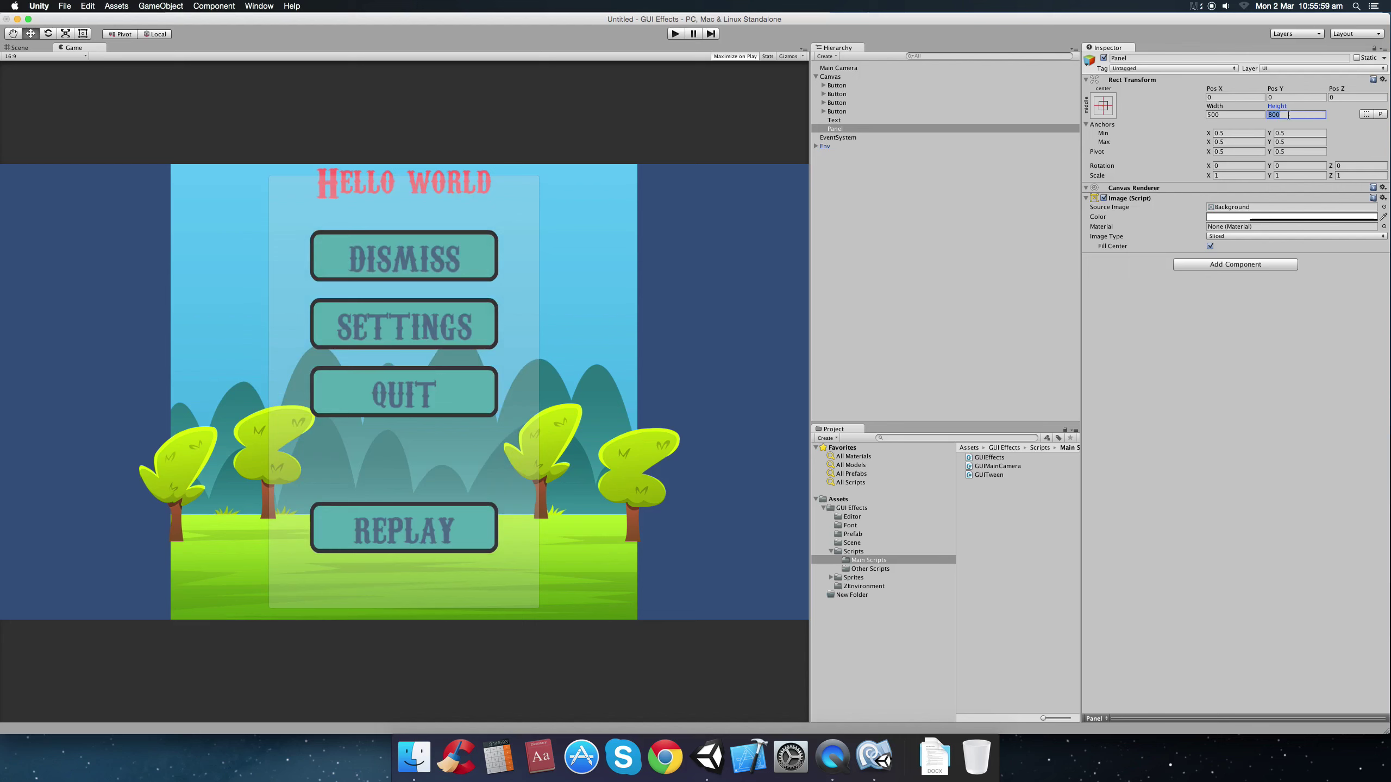
pyautogui.write('900')
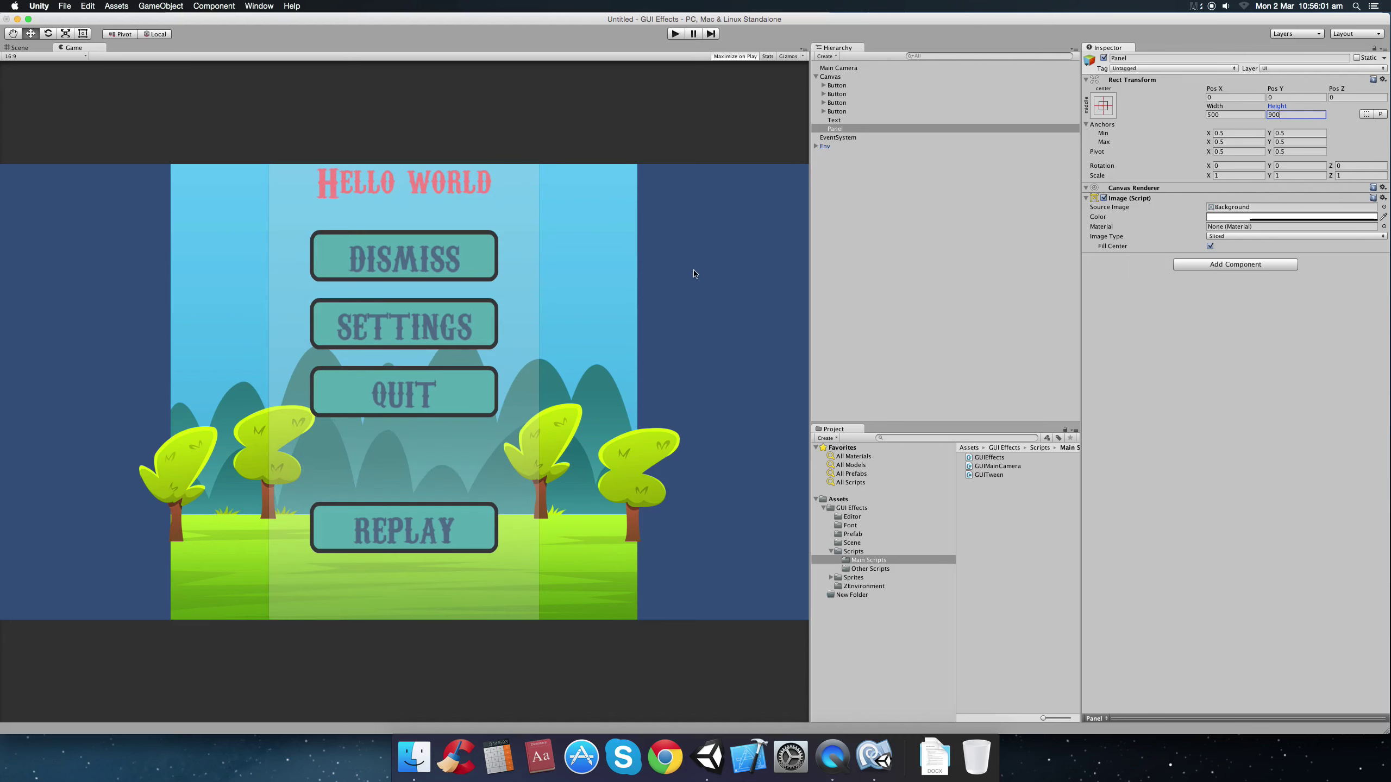
# Nest the four buttons and the Hello world text under the panel and attach the GUIEffects script to the panel.
pyautogui.click(842, 130)
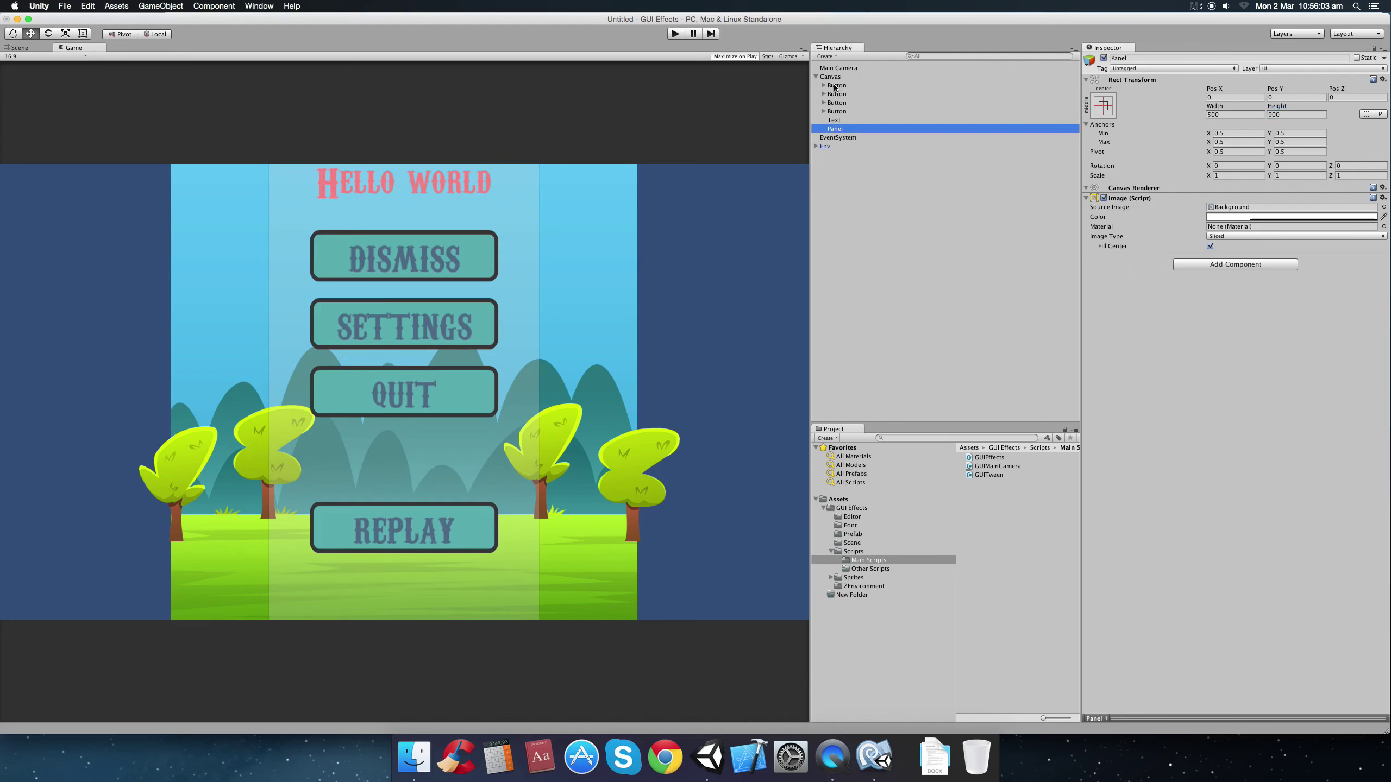
pyautogui.moveTo(834, 87)
pyautogui.mouseDown()
pyautogui.moveTo(845, 130)
pyautogui.moveTo(843, 97)
pyautogui.mouseUp()
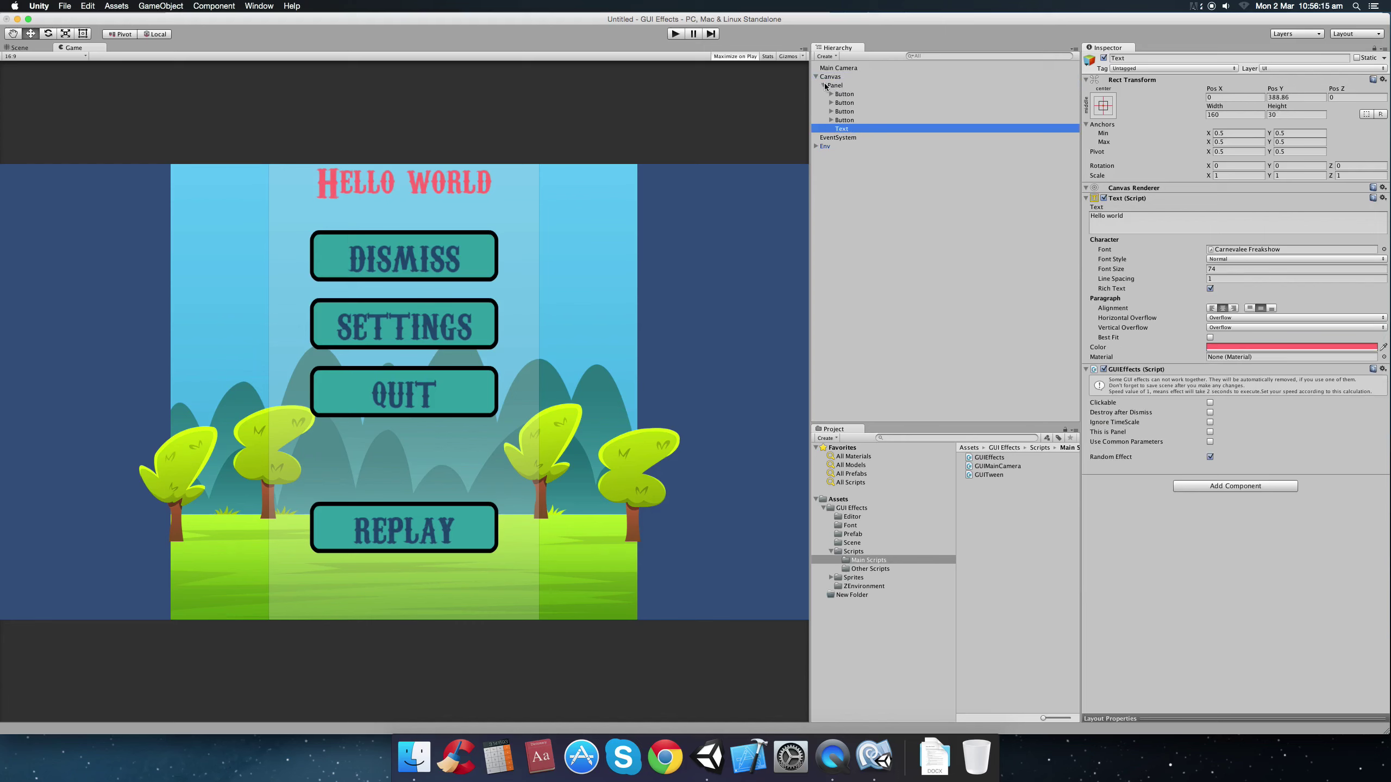
pyautogui.click(833, 85)
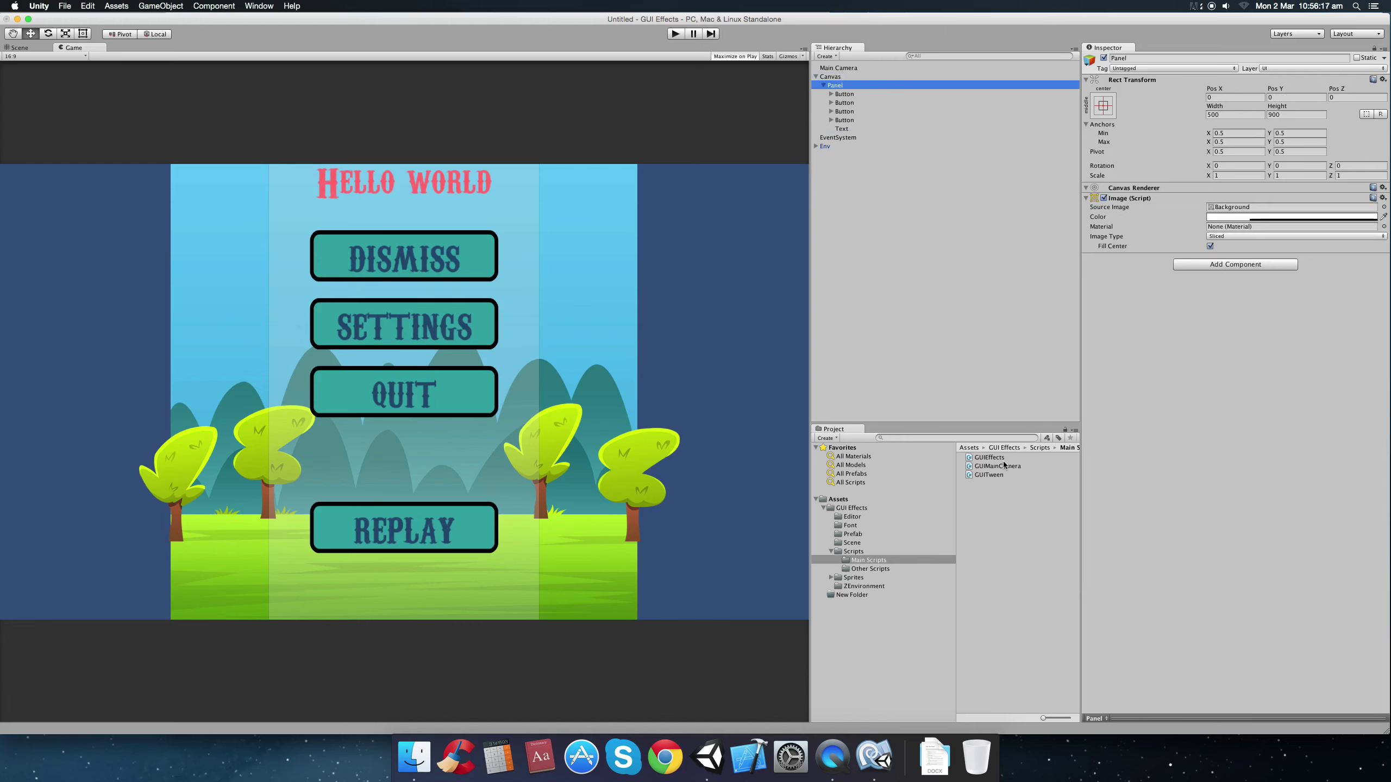
pyautogui.moveTo(992, 459); pyautogui.dragTo(1206, 396)
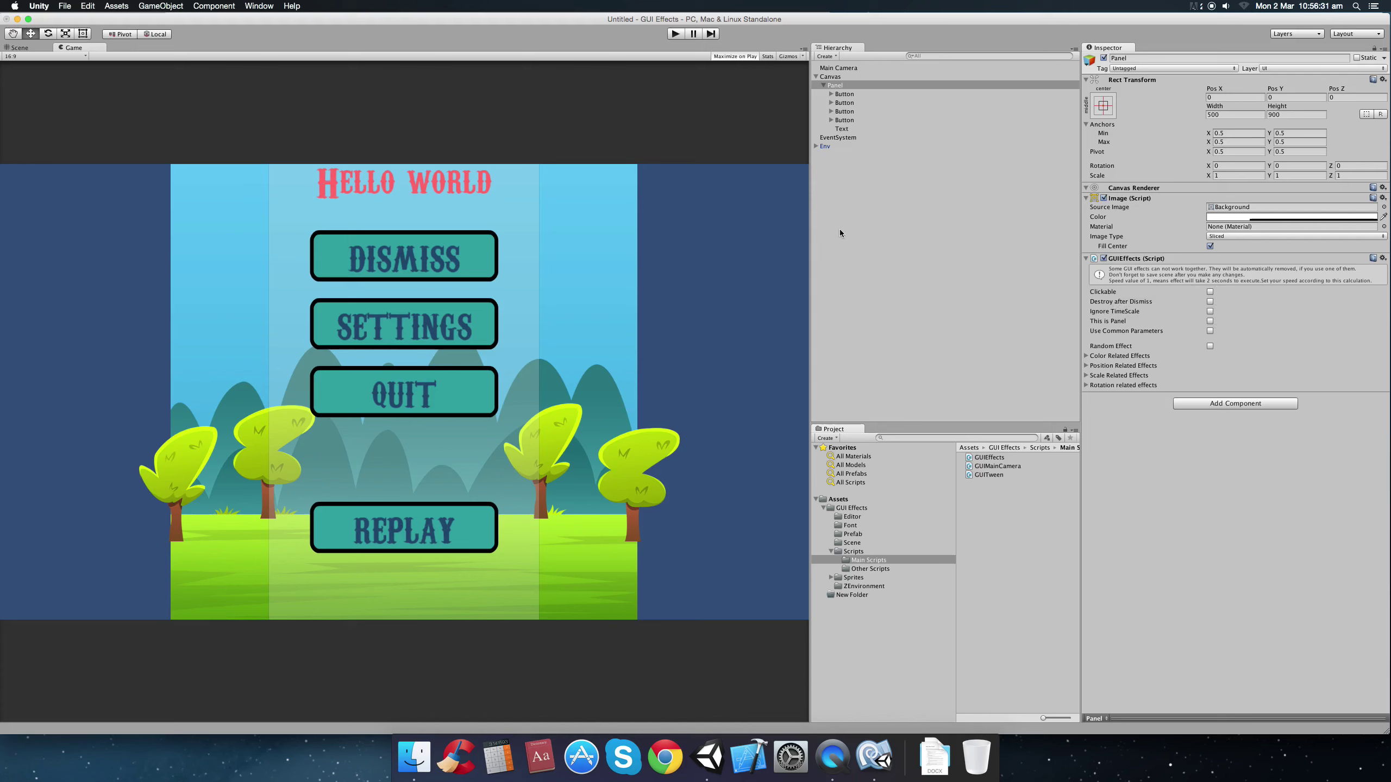
# Enable This is Panel and Use Common Parameters in the panel's GUIEffects component.
pyautogui.click(886, 84)
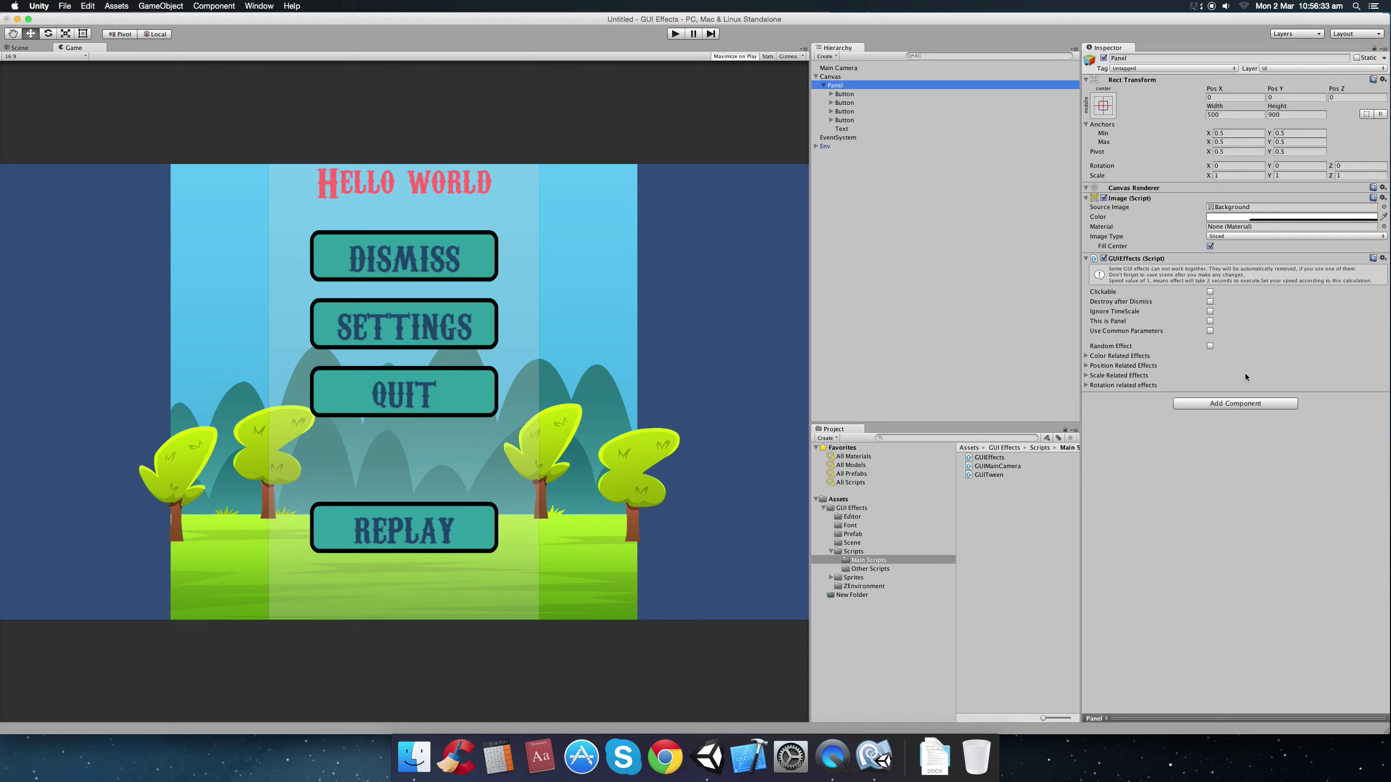
pyautogui.click(1210, 321)
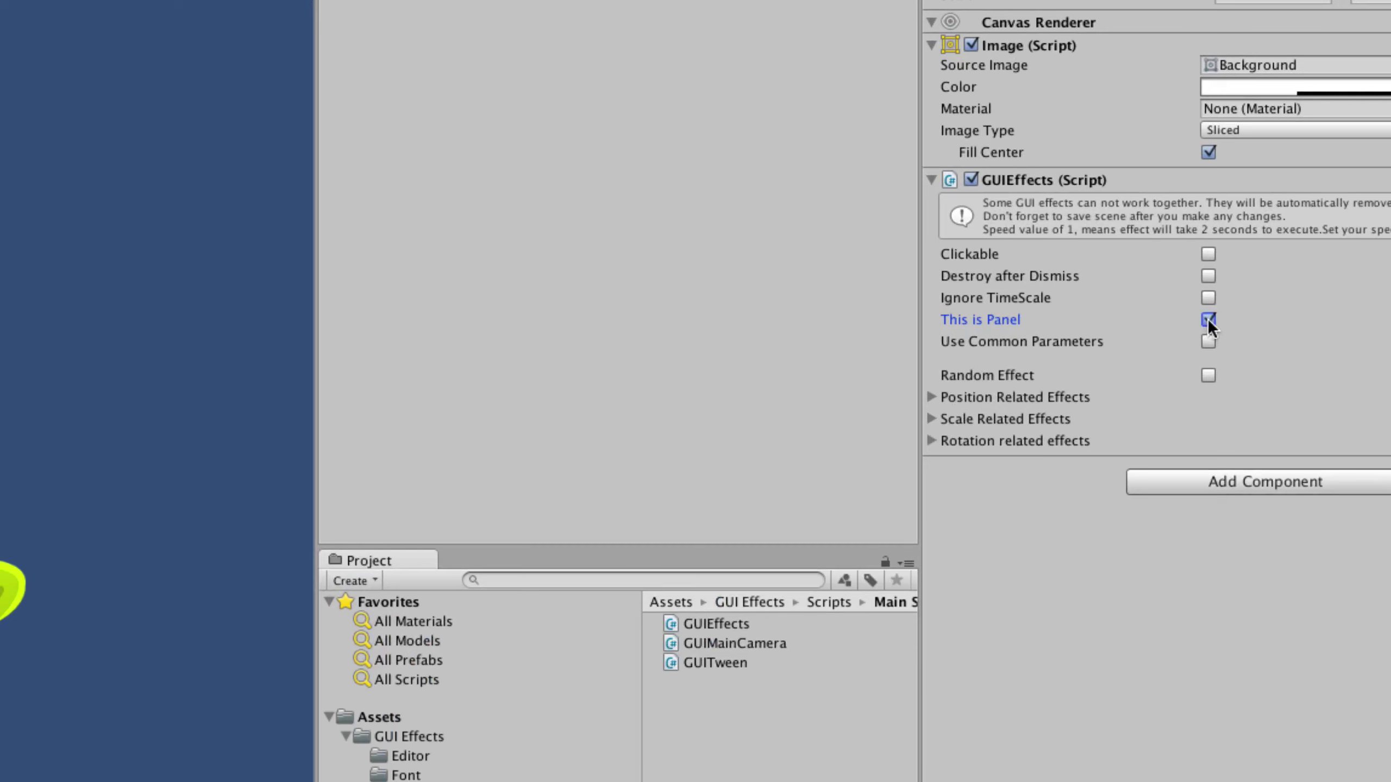
pyautogui.click(1208, 319)
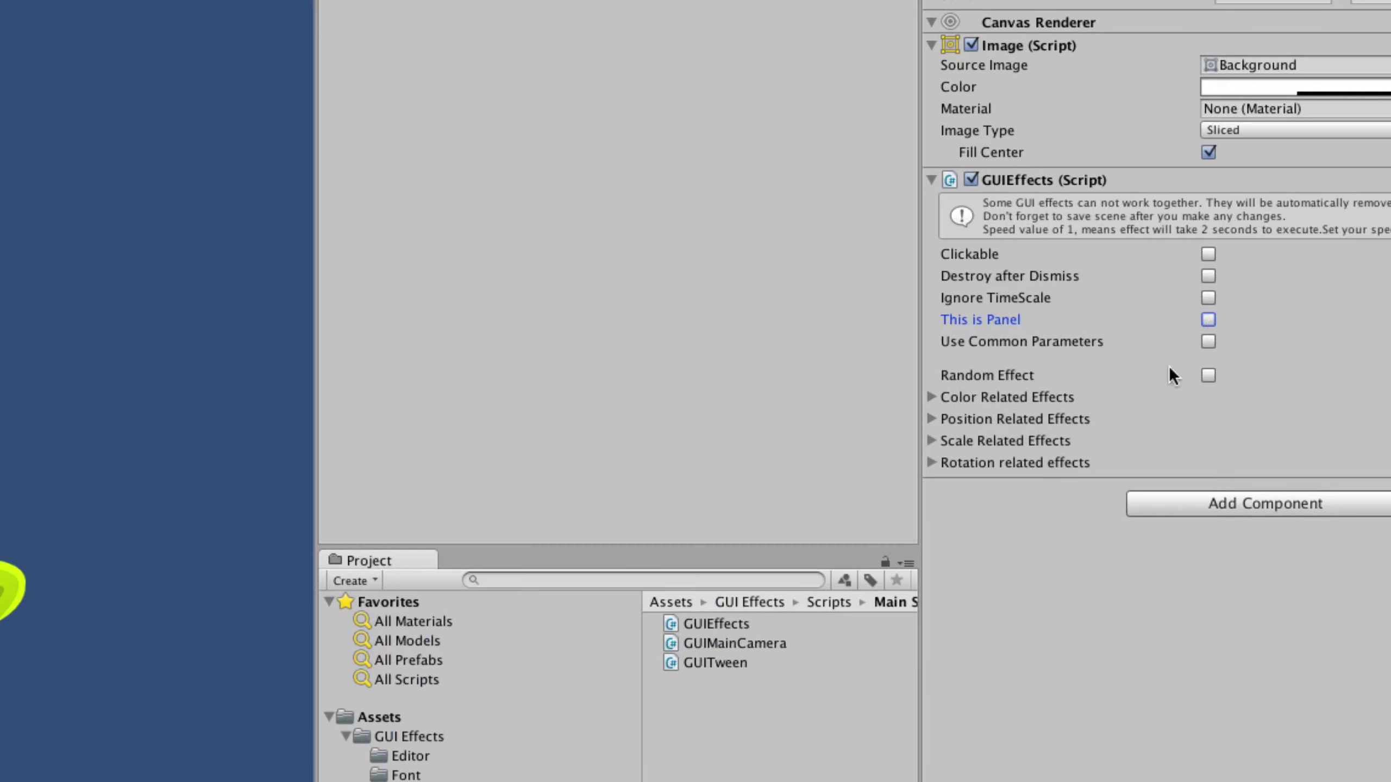
pyautogui.click(1208, 319)
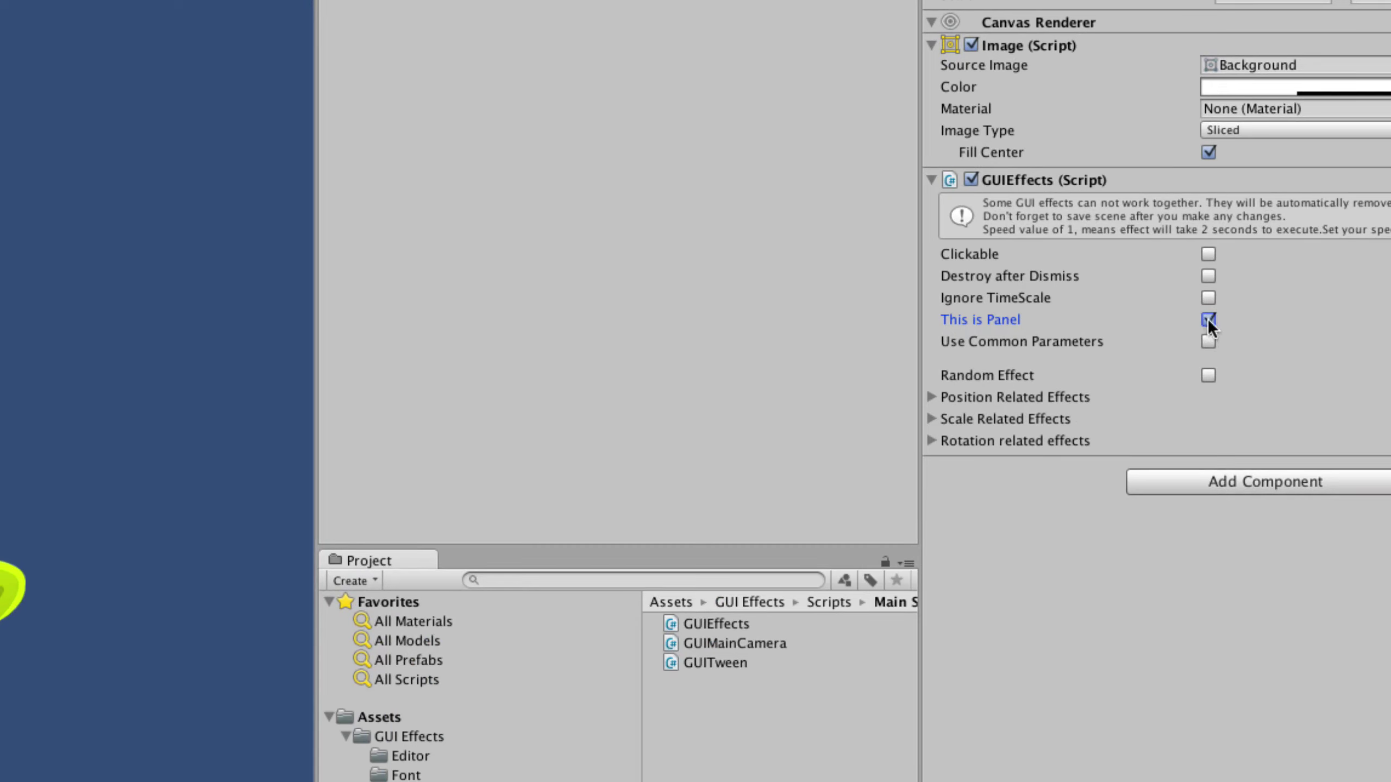
pyautogui.click(1207, 320)
pyautogui.click(1208, 320)
pyautogui.click(1207, 320)
pyautogui.click(1207, 320)
pyautogui.click(1209, 341)
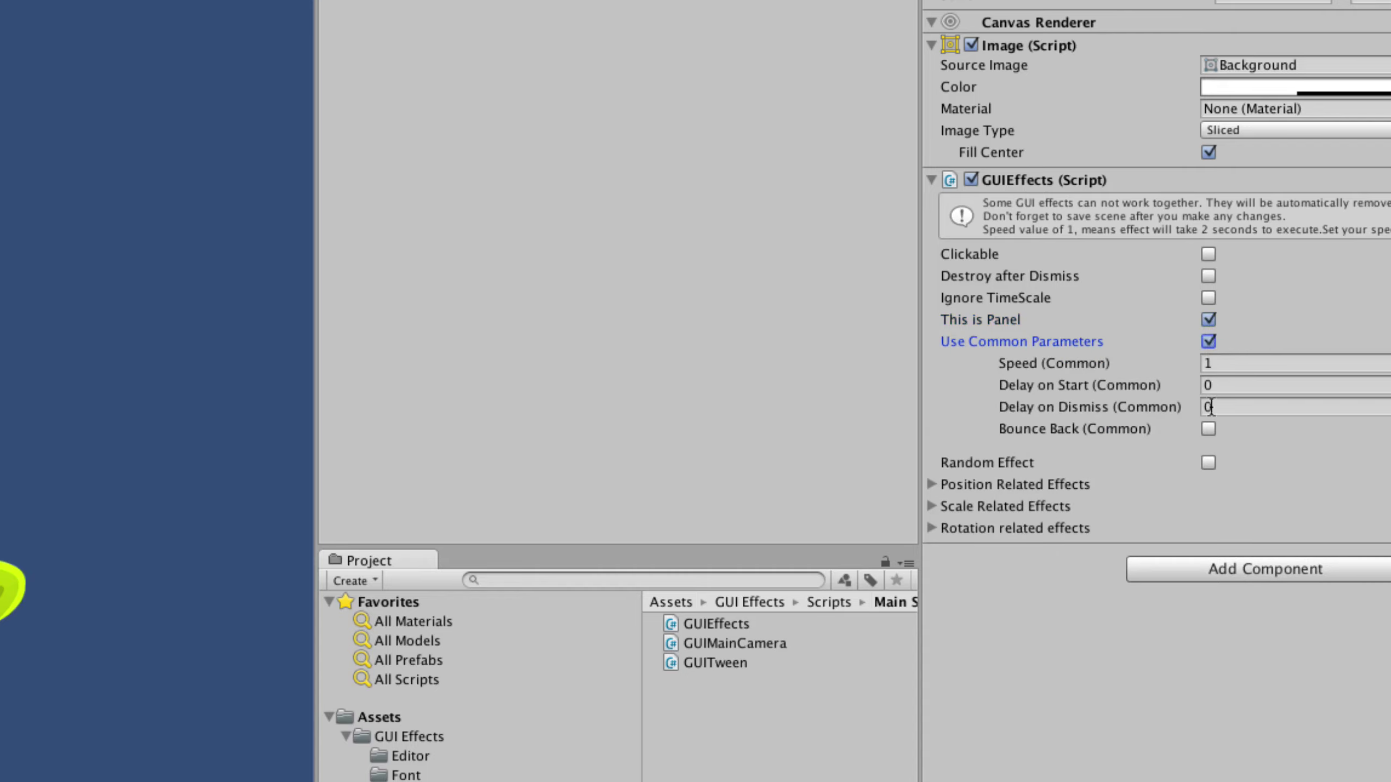
# Enable Random Effect on the panel, play the scene to check its animation, and stop playback.
pyautogui.click(1208, 461)
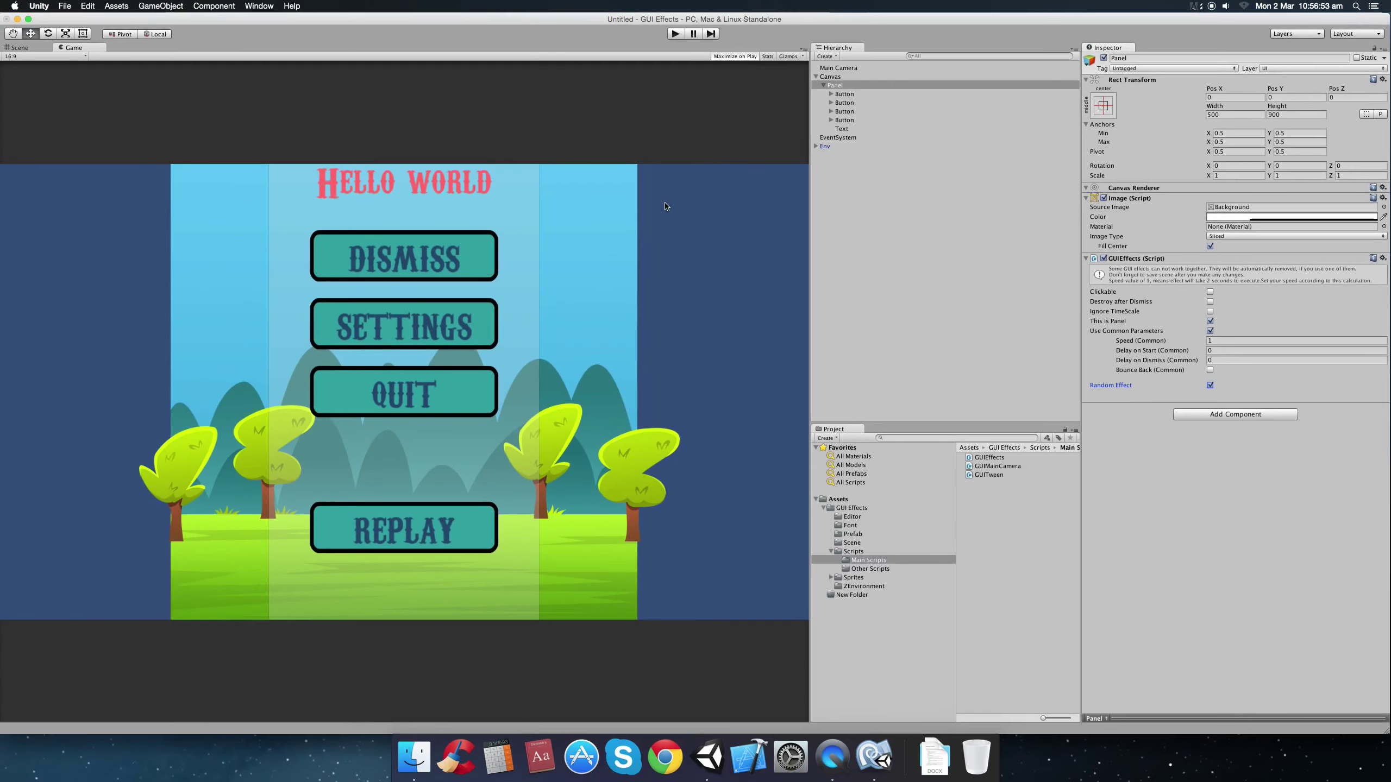
pyautogui.click(675, 34)
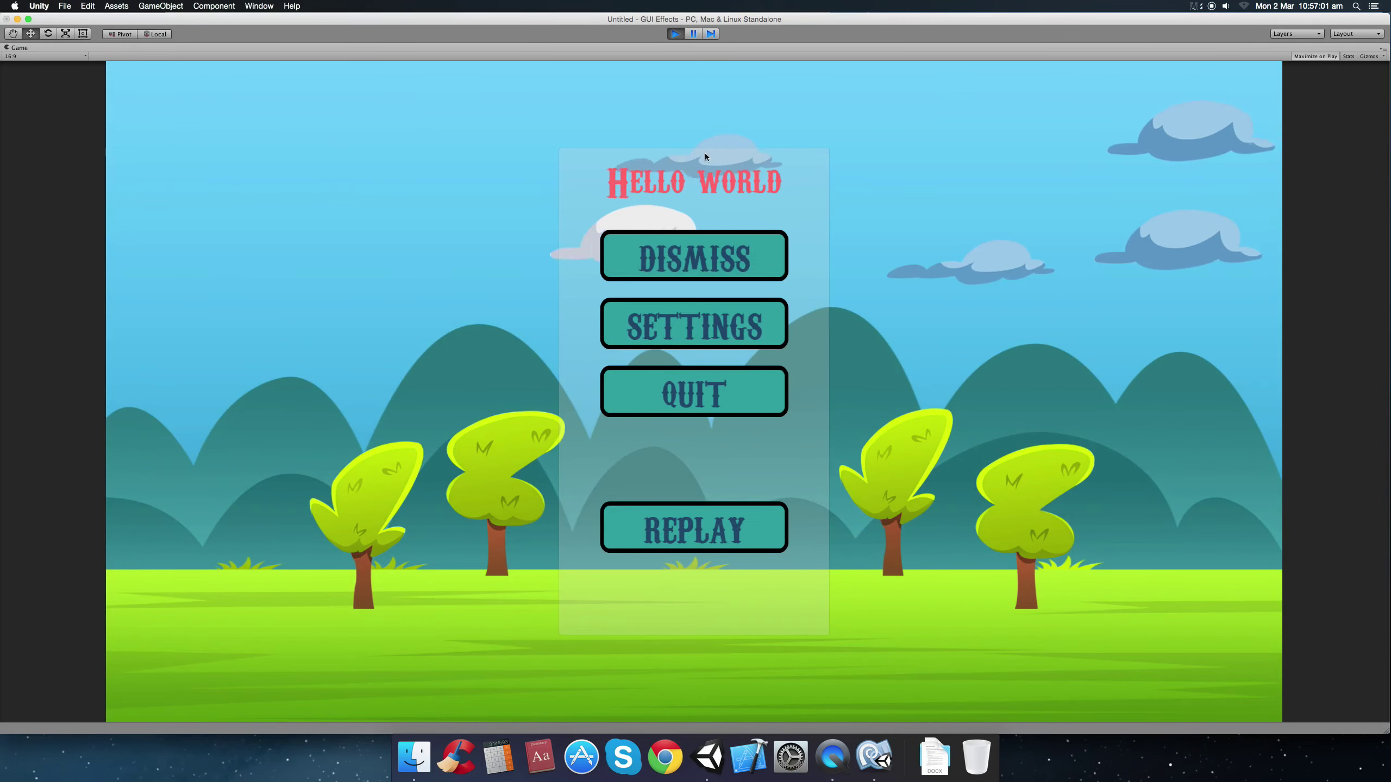
pyautogui.click(676, 34)
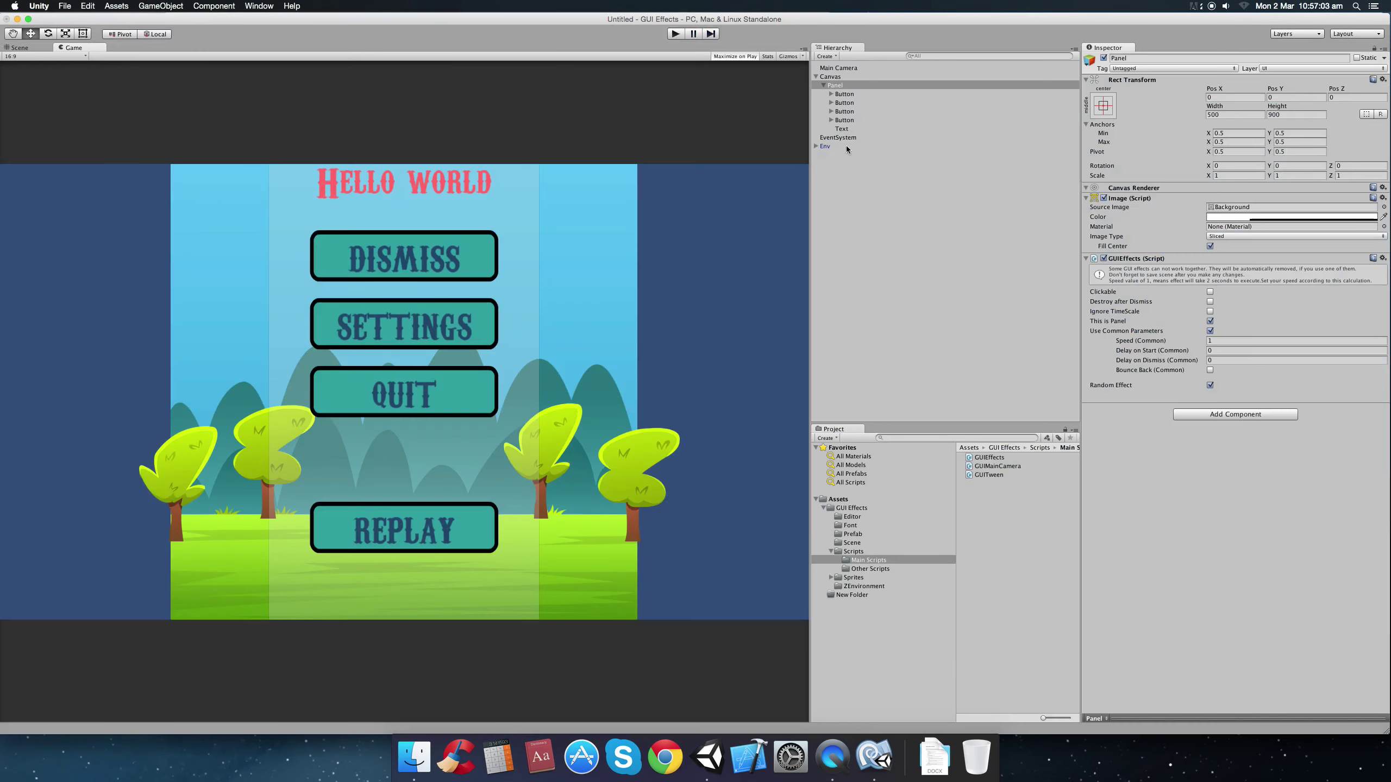
# Replace the panel's Random Effect with a Rotation effect on the Z axis and test it by playing the scene.
pyautogui.click(847, 86)
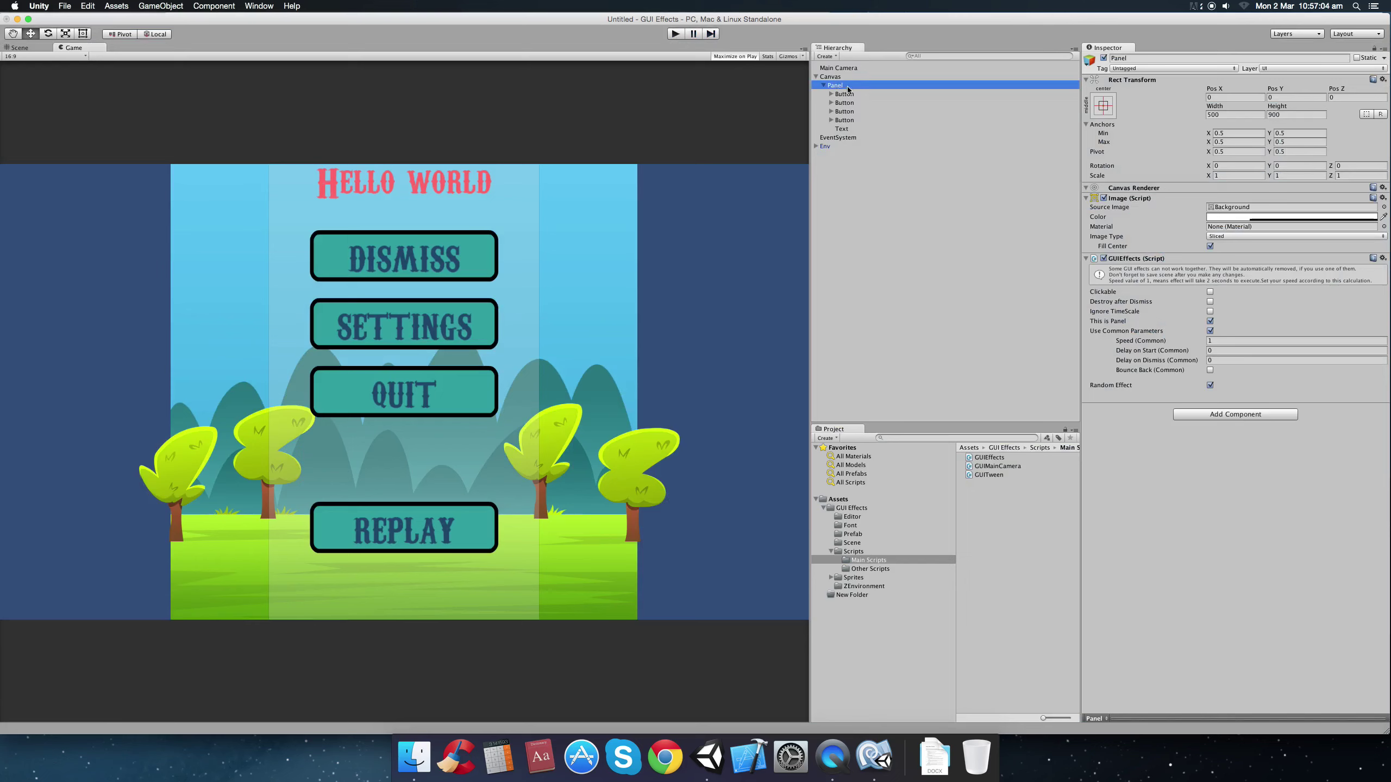
pyautogui.click(1210, 386)
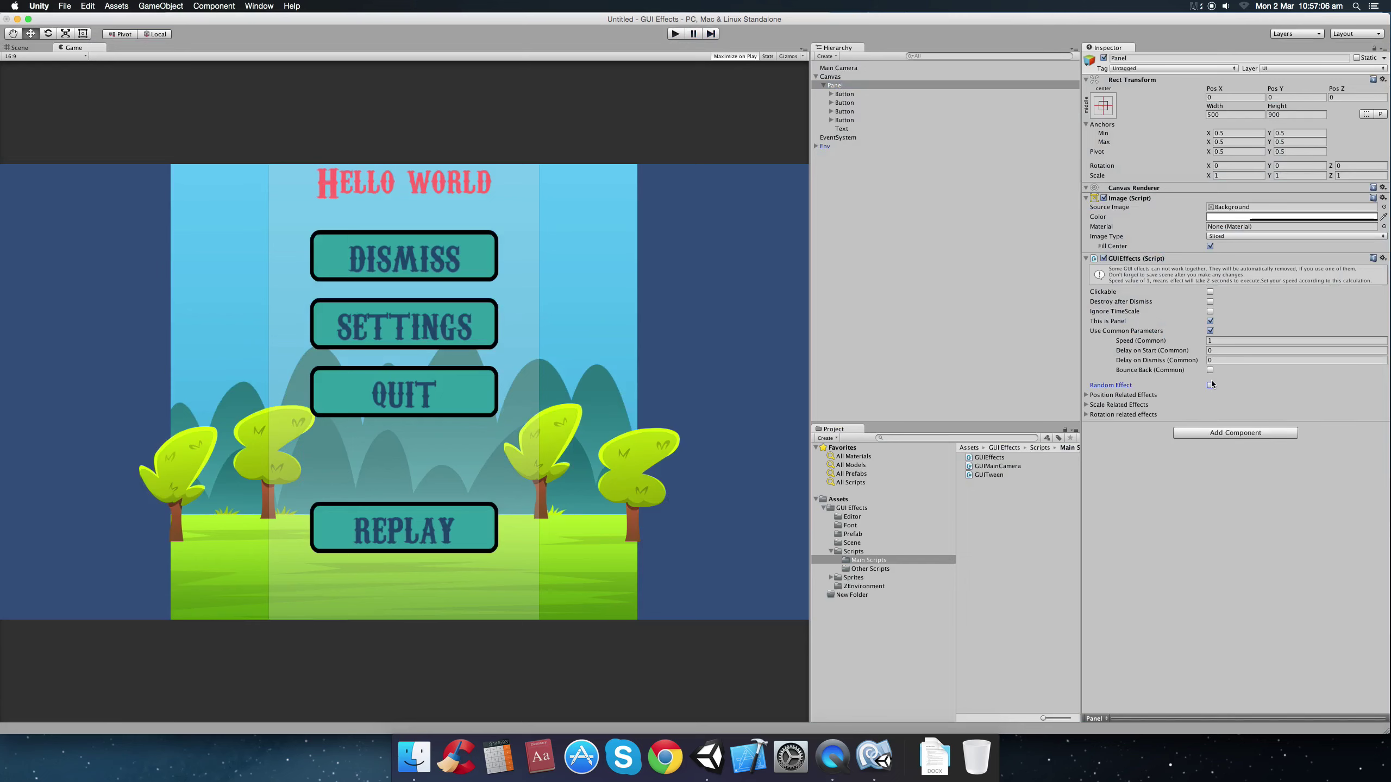
pyautogui.click(1086, 414)
pyautogui.click(1210, 425)
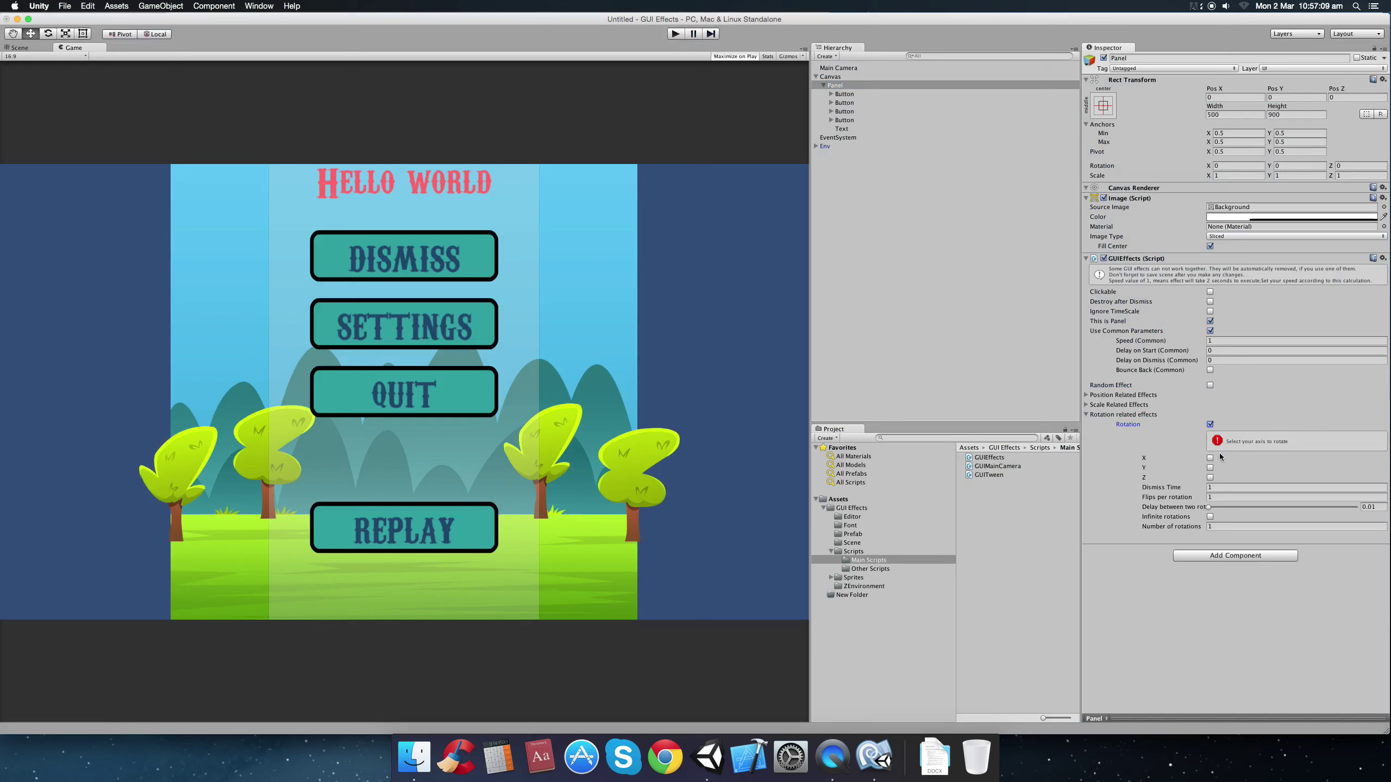
pyautogui.click(1209, 478)
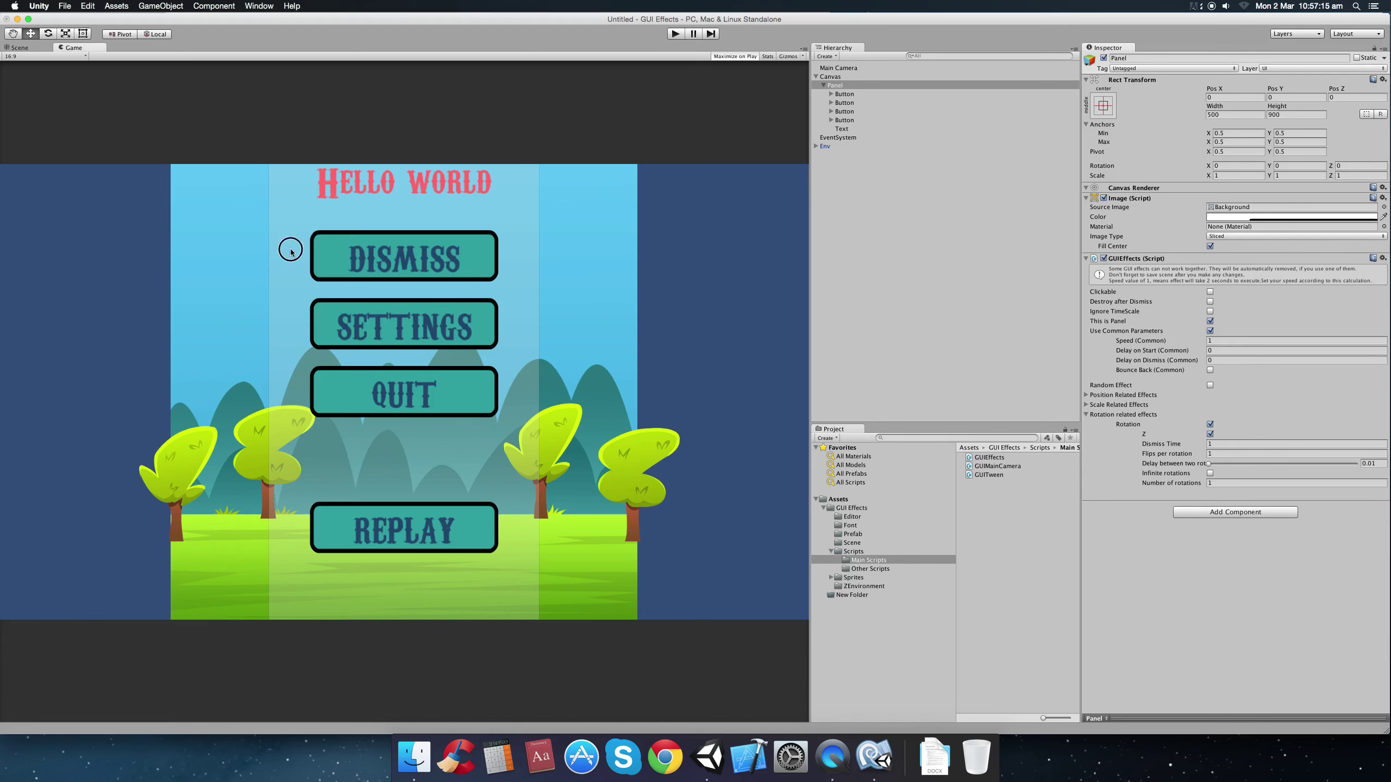
pyautogui.click(675, 34)
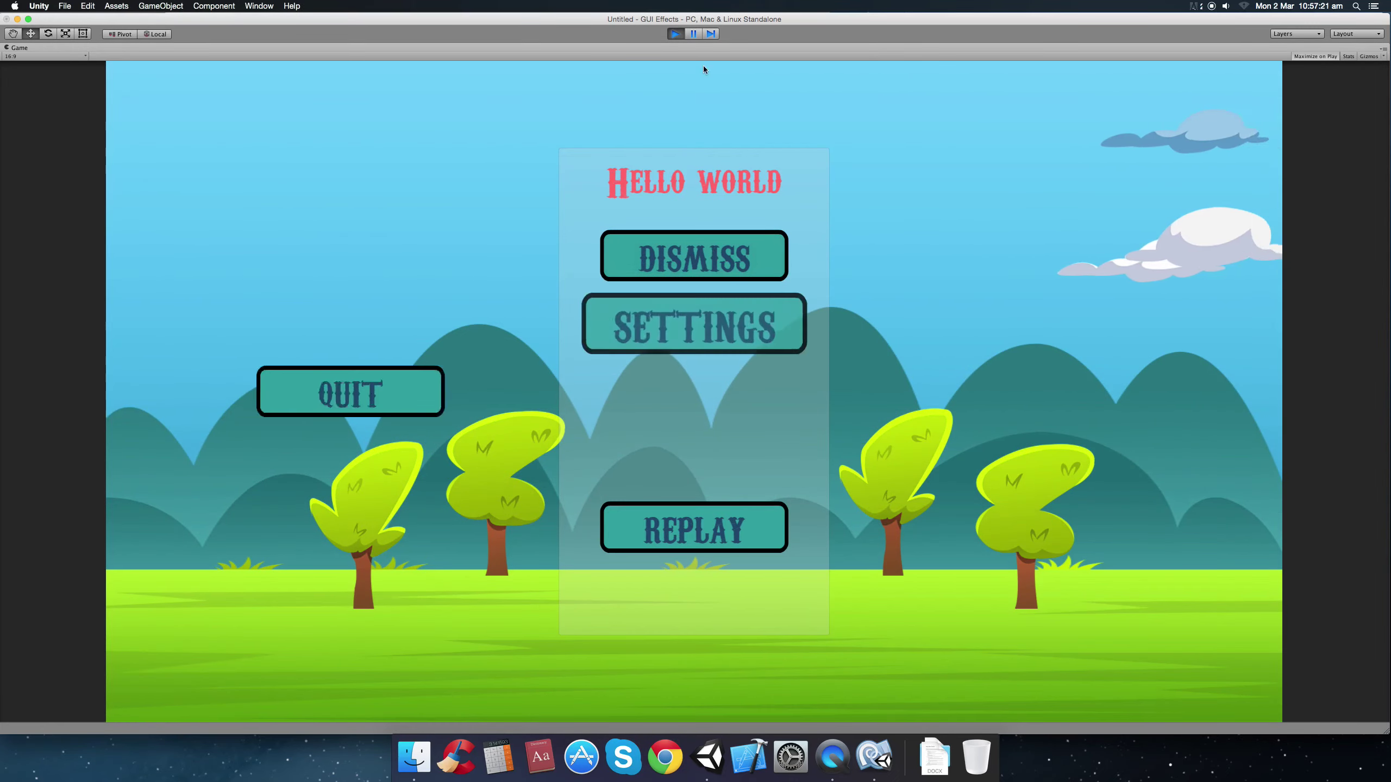
pyautogui.click(675, 34)
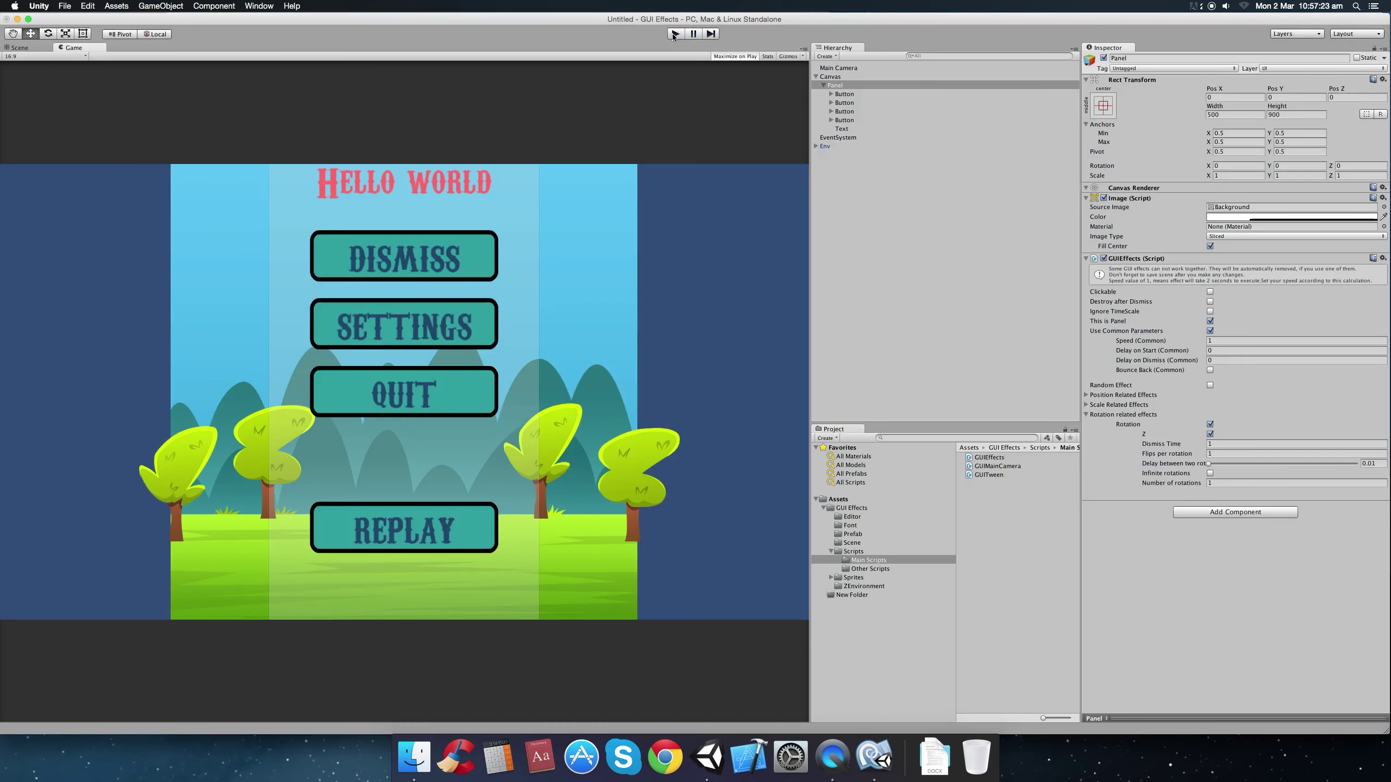
# Play the scene again to view the panel's Z-axis rotation with all its child elements, and stop playback.
pyautogui.click(674, 35)
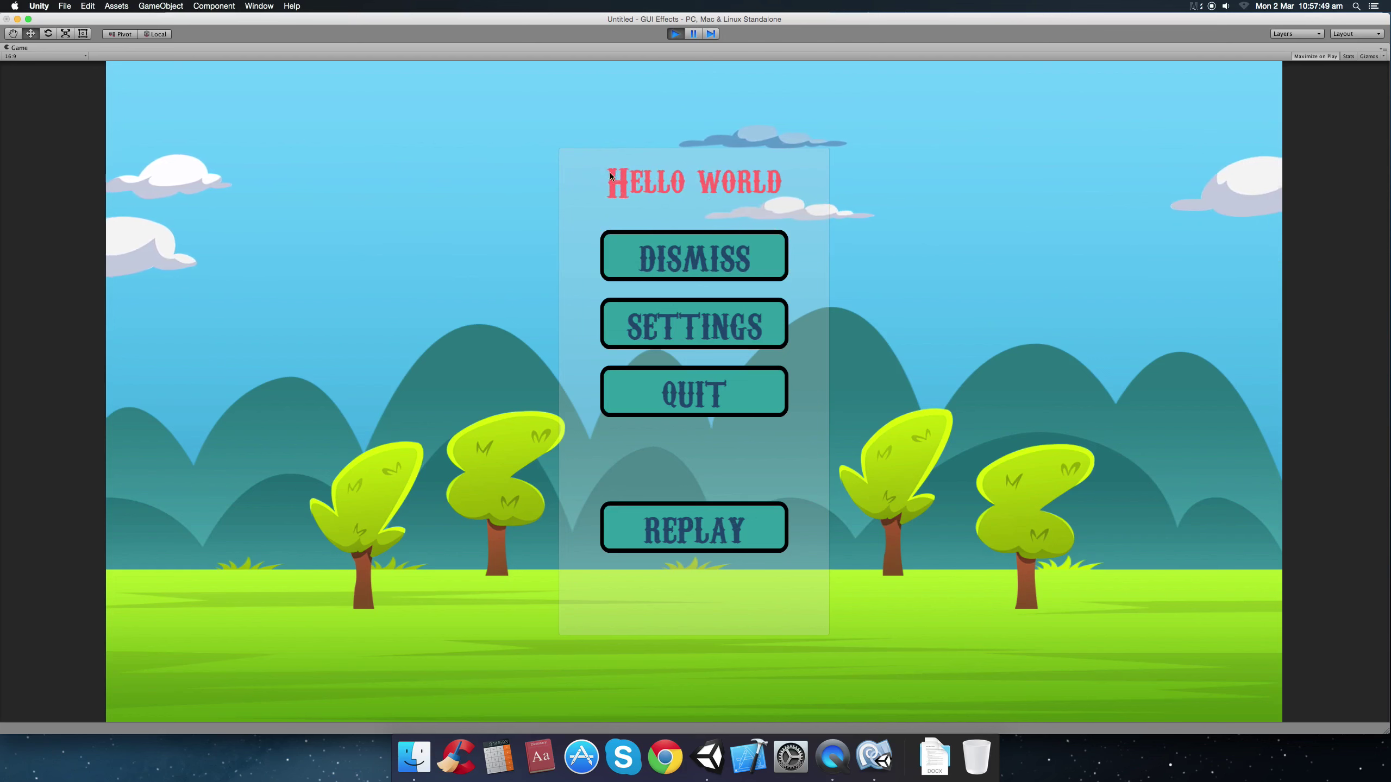
pyautogui.click(676, 34)
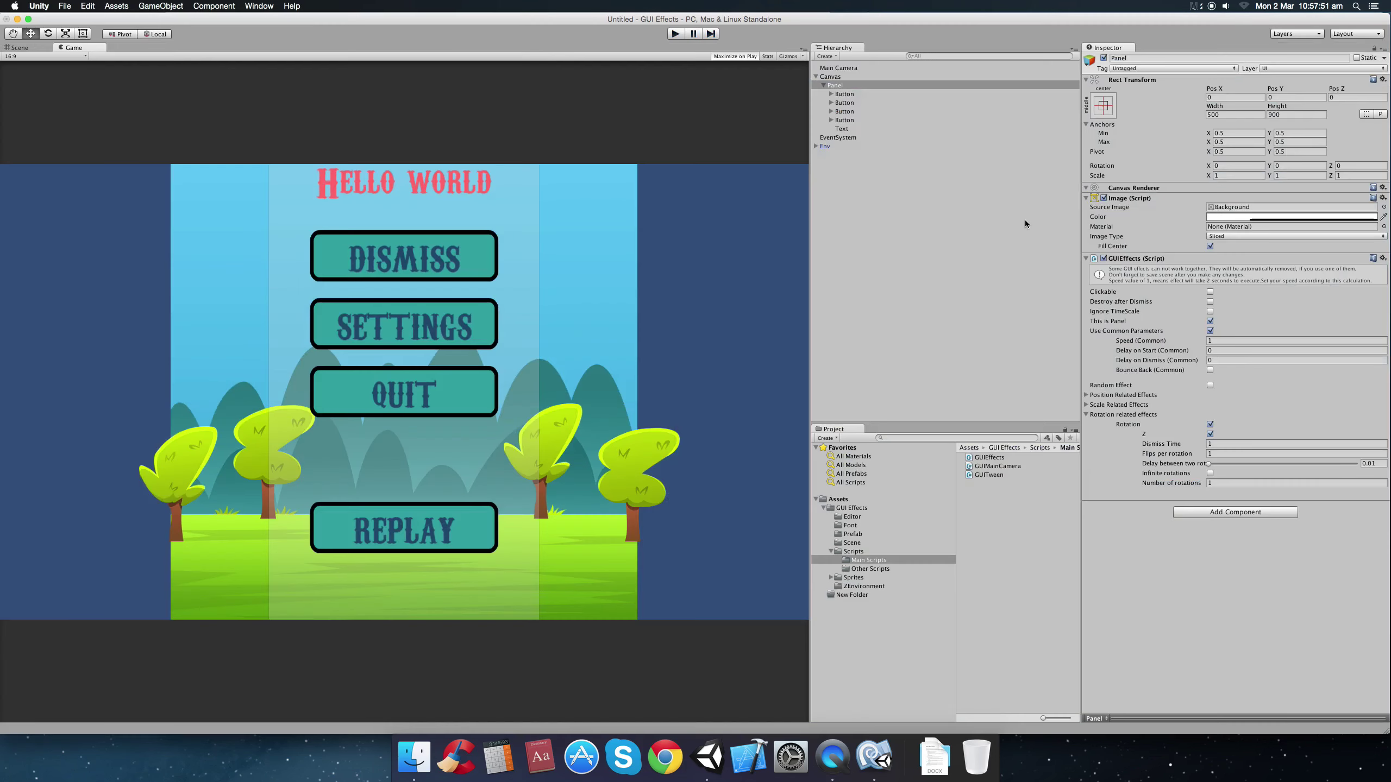
pyautogui.click(835, 86)
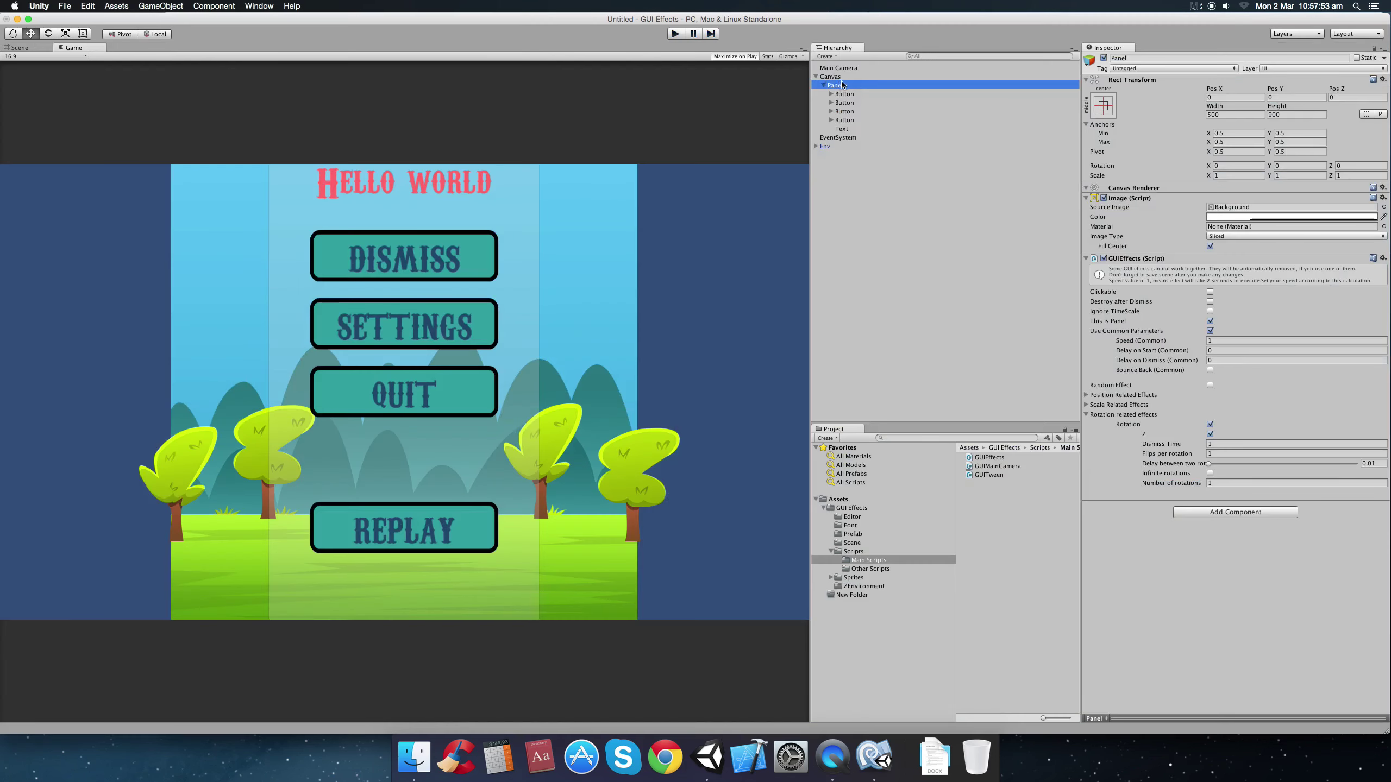
pyautogui.rightClick(847, 85)
pyautogui.moveTo(875, 223)
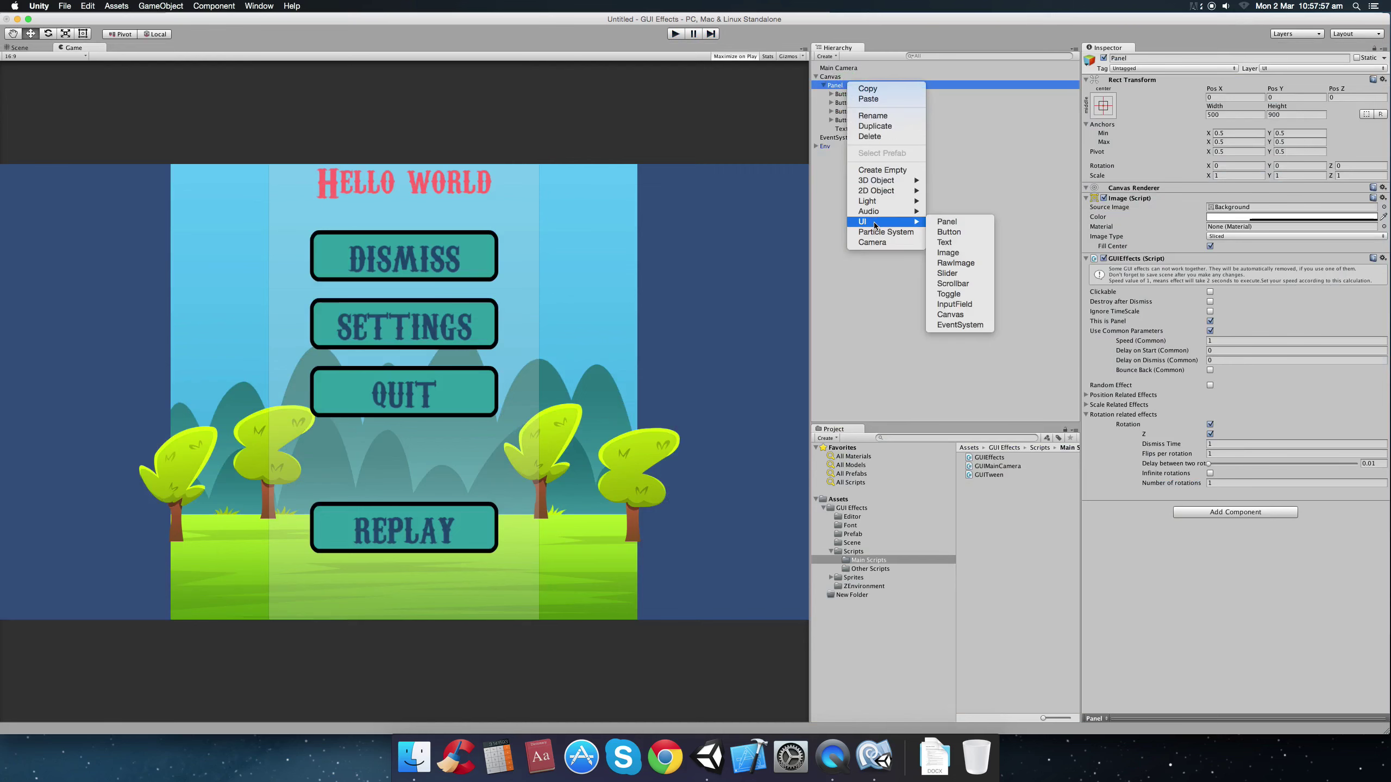
pyautogui.click(830, 90)
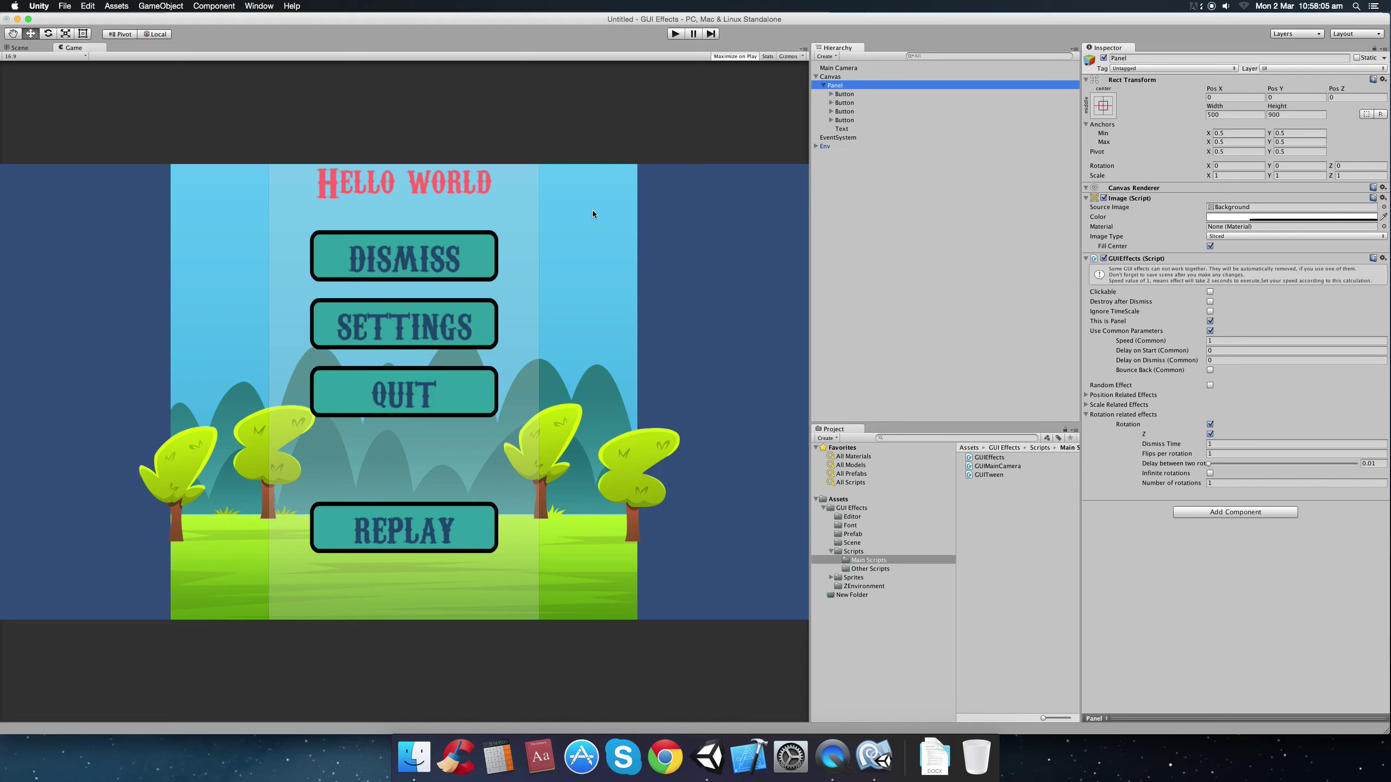
pyautogui.click(636, 197)
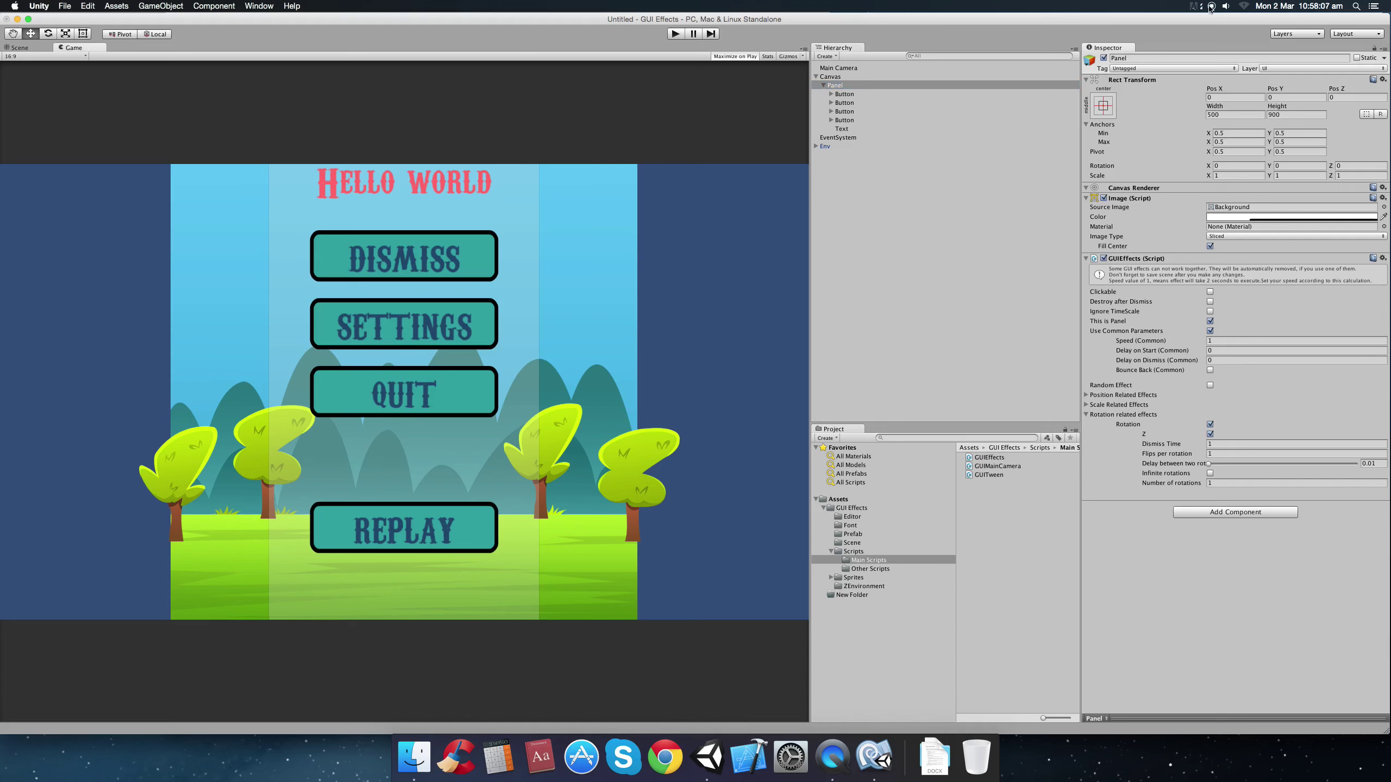